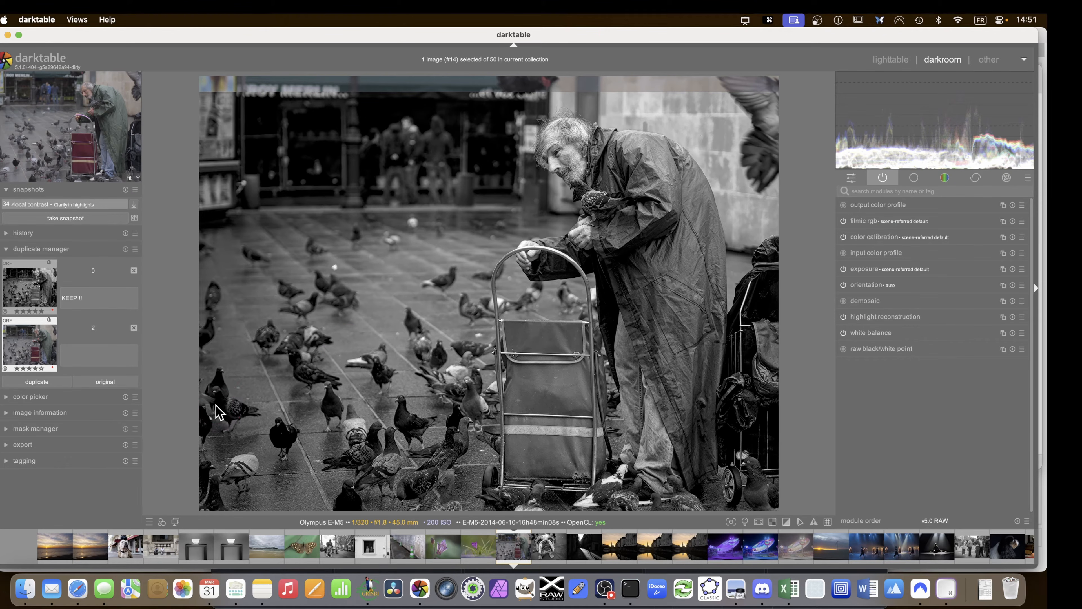
# Compare the color photo with the stored black-and-white snapshot, moving the split line across the image, and switch the comparison off
pyautogui.scroll(1, 301, 366)
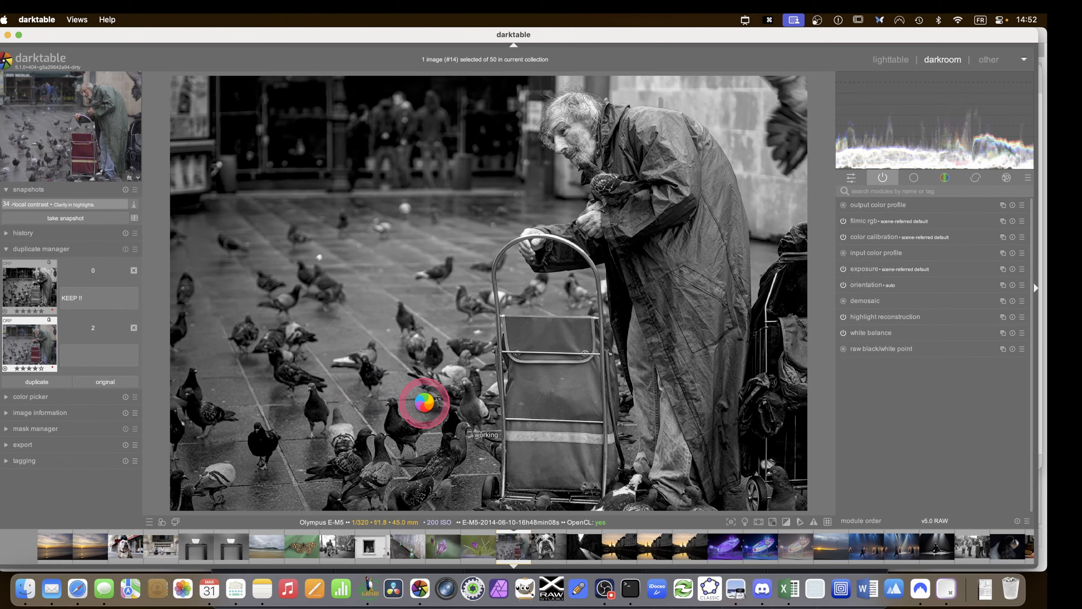
pyautogui.scroll(-1, 424, 403)
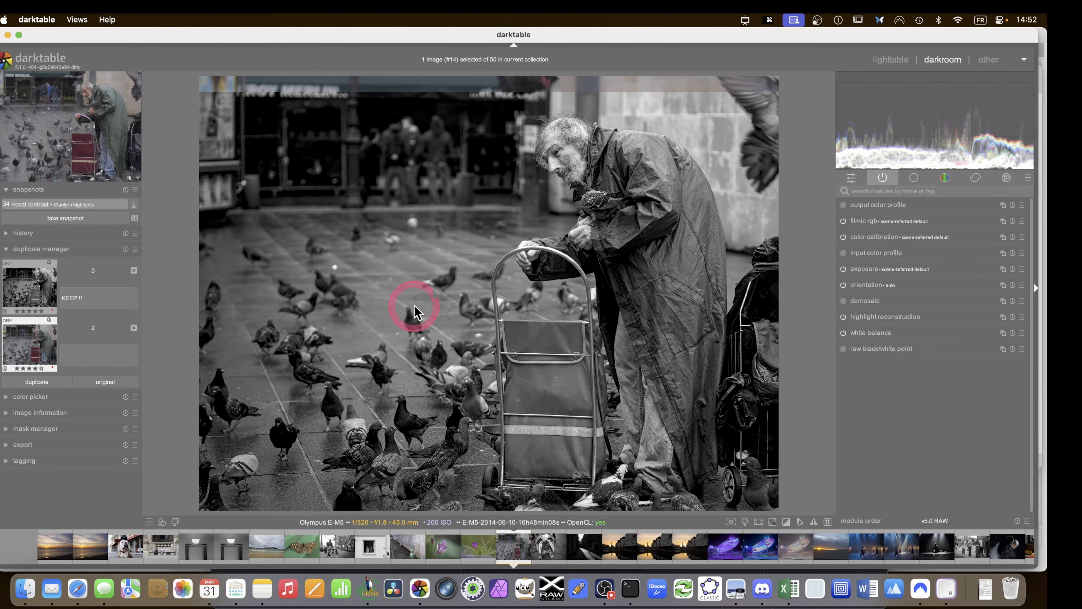
pyautogui.click(81, 206)
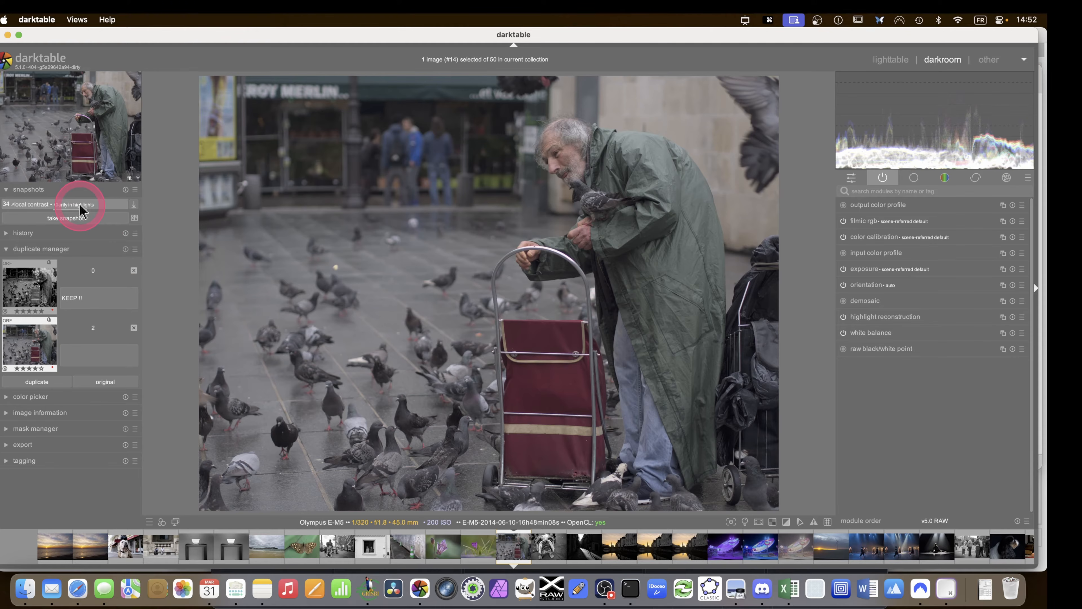
pyautogui.click(82, 207)
pyautogui.moveTo(414, 319); pyautogui.dragTo(183, 314)
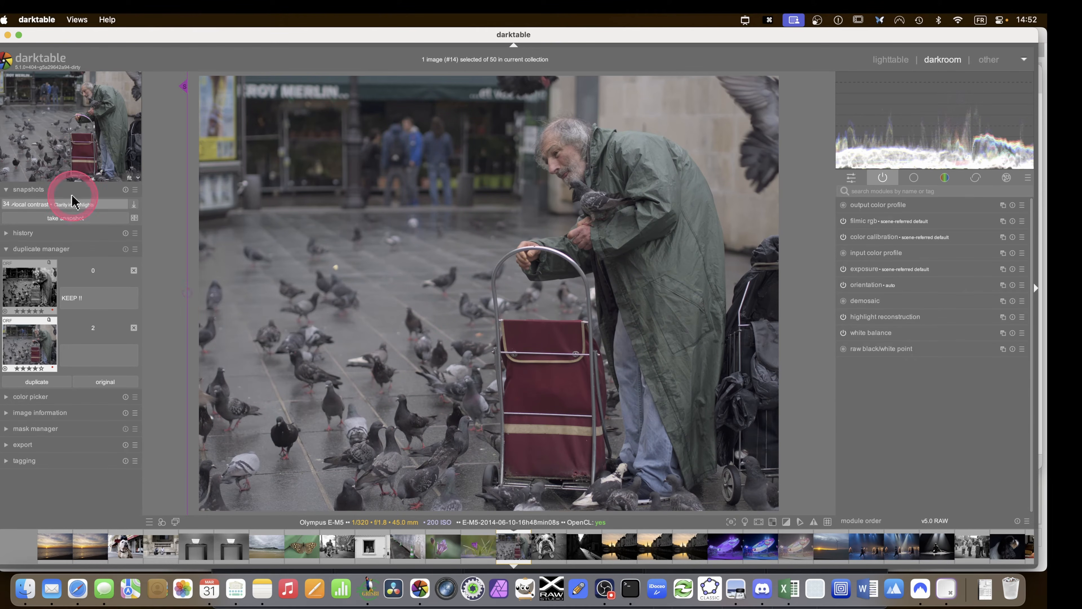
pyautogui.click(76, 205)
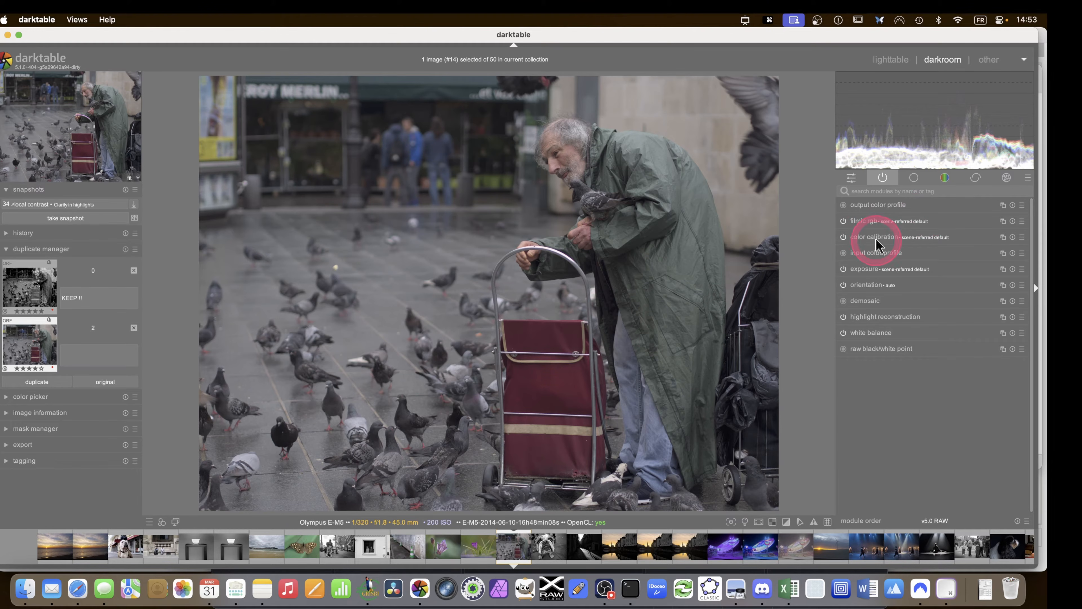
# Create a second instance of the color calibration module and rename it "bw"
pyautogui.click(1003, 237)
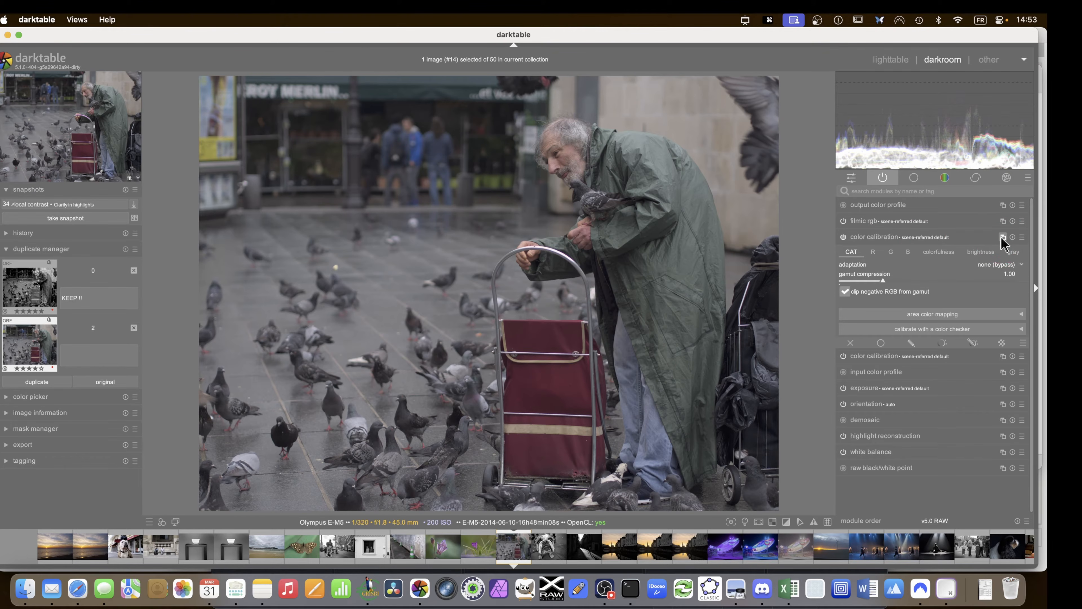
pyautogui.click(1003, 237)
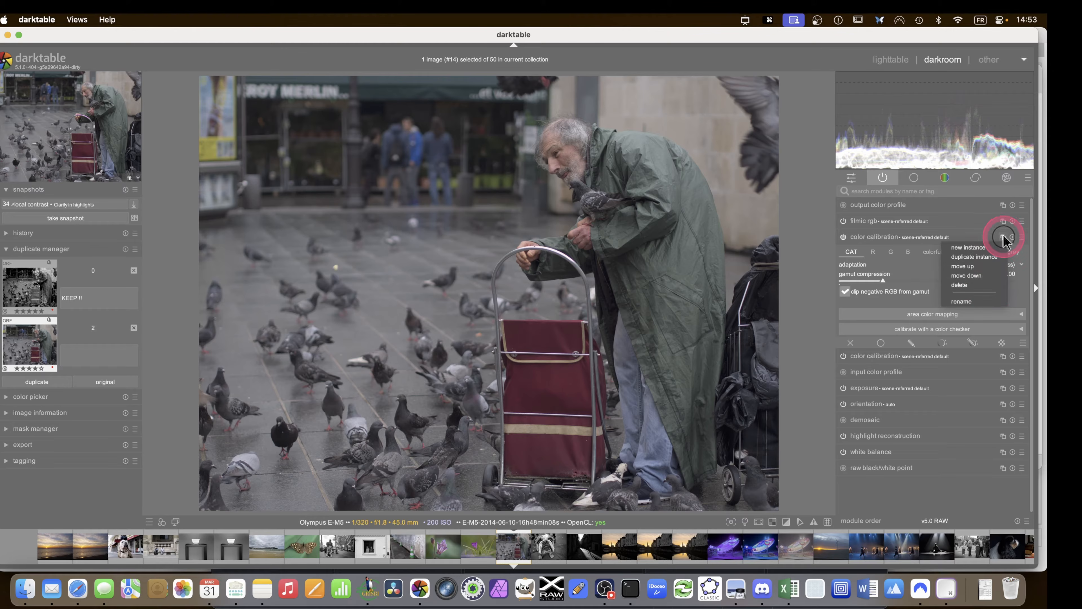
pyautogui.click(979, 302)
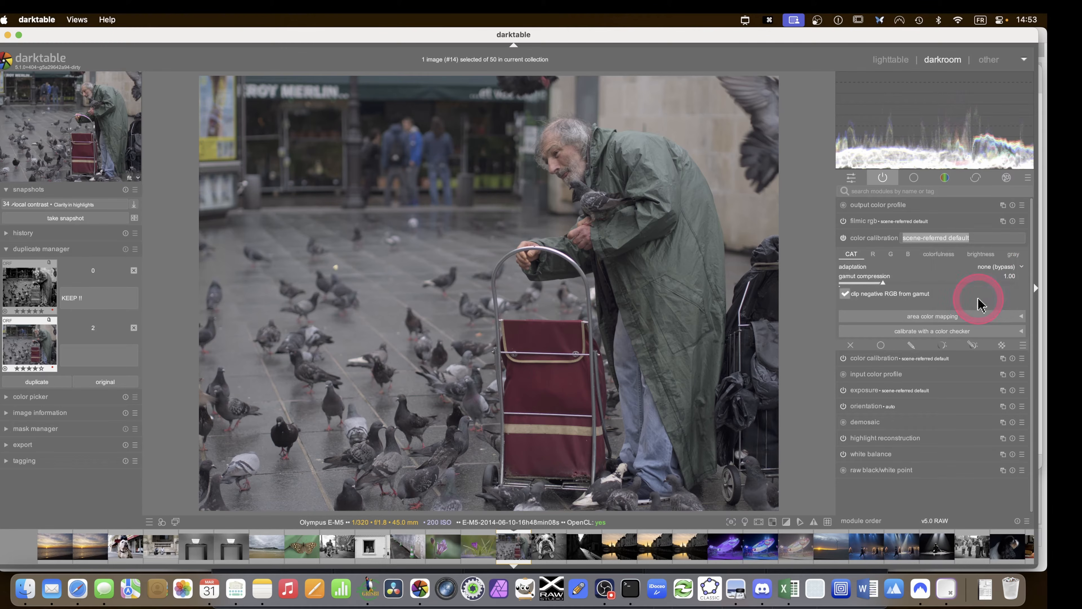
pyautogui.write('bw')
pyautogui.press('Return')
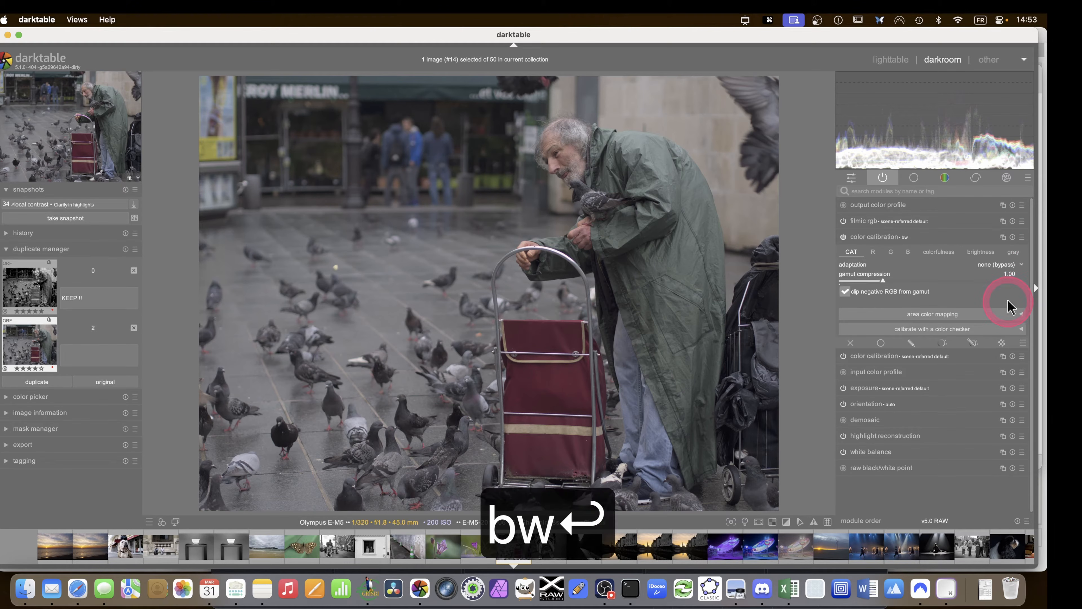
pyautogui.click(878, 237)
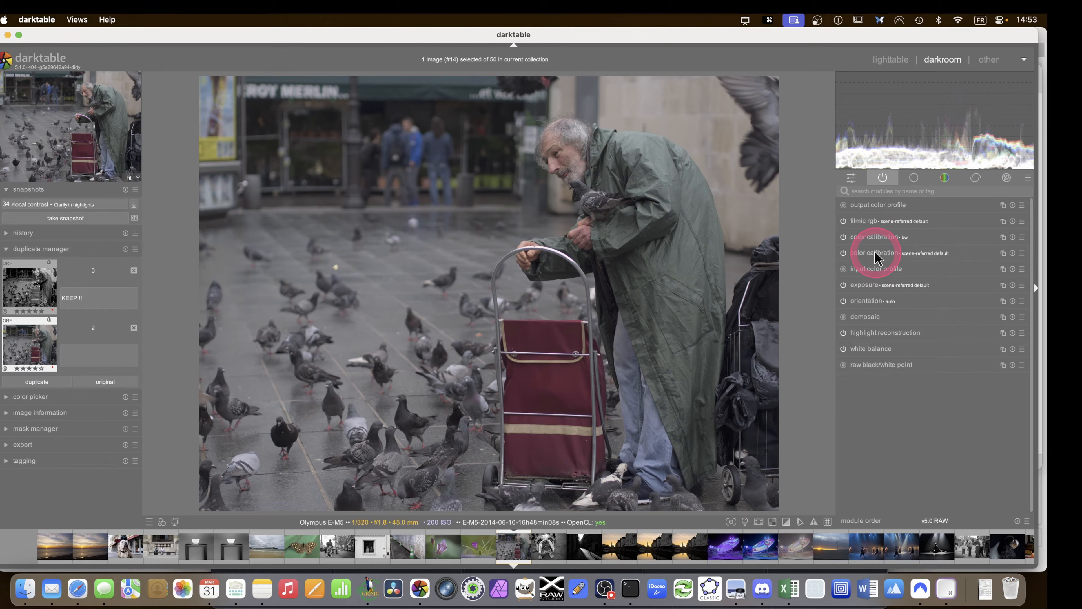
# Try sampling the illuminant from the image in the original color calibration instance, and reset that module
pyautogui.click(876, 254)
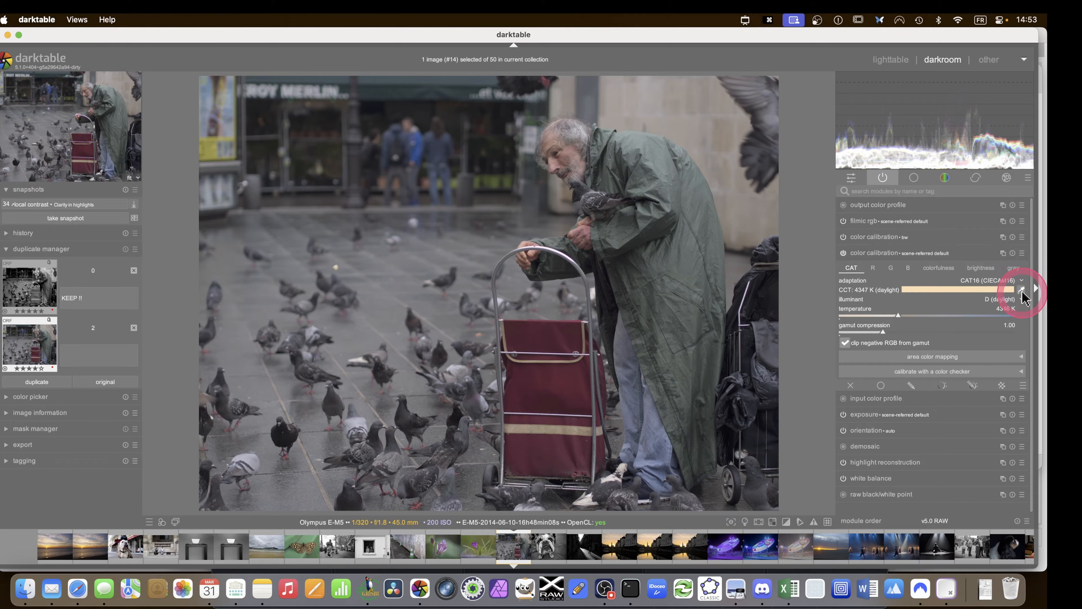
pyautogui.scroll(-5, 1024, 300)
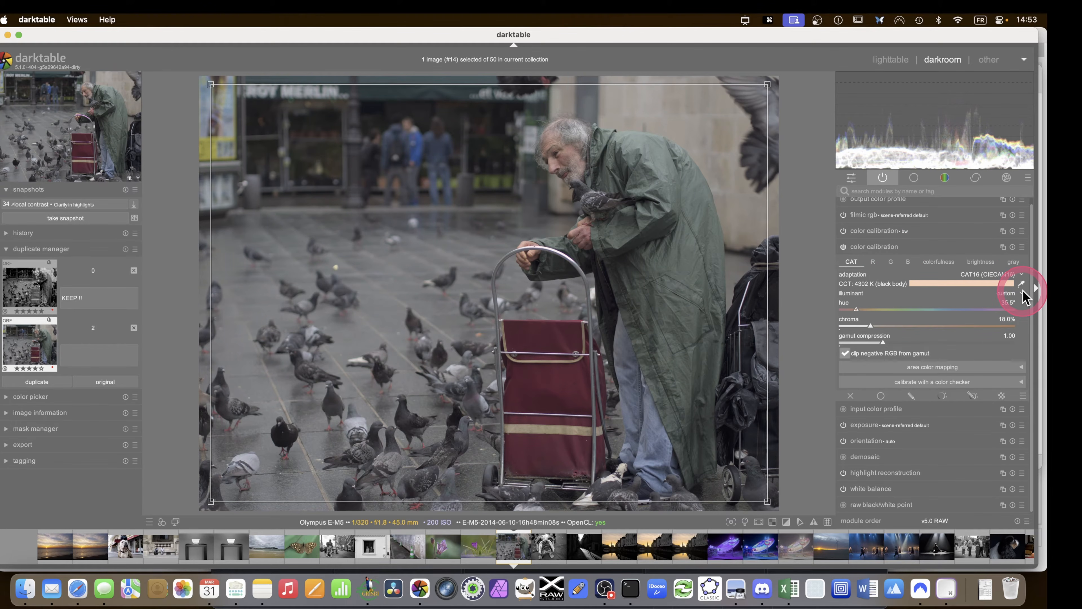
pyautogui.click(1012, 247)
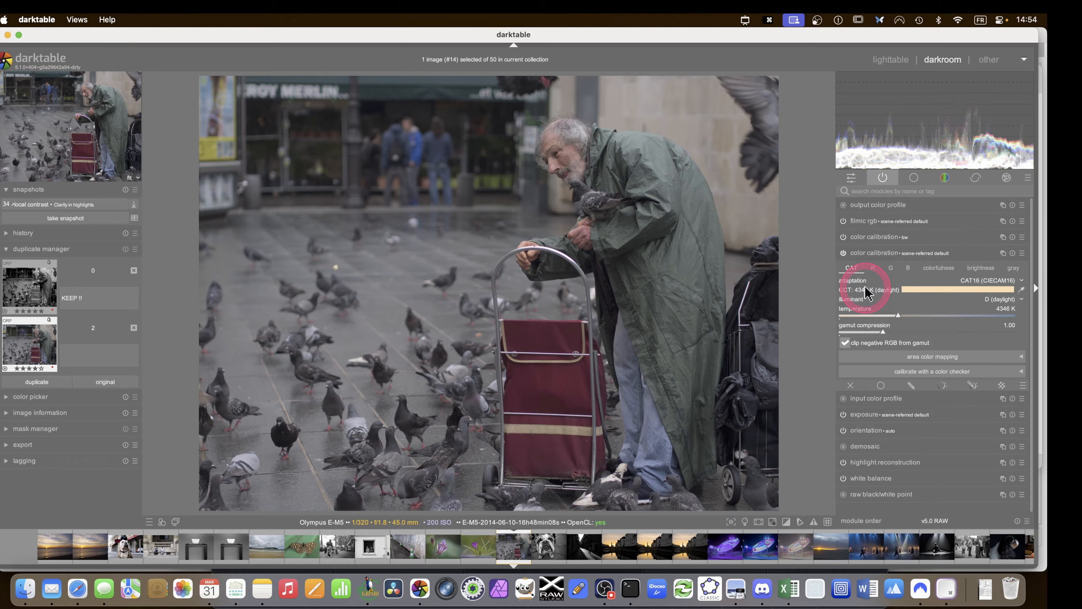
# In the bw instance's gray settings, set input R to +0.147, G to +0.653 and B to +0.203 with normalized channels
pyautogui.click(865, 237)
pyautogui.click(1013, 252)
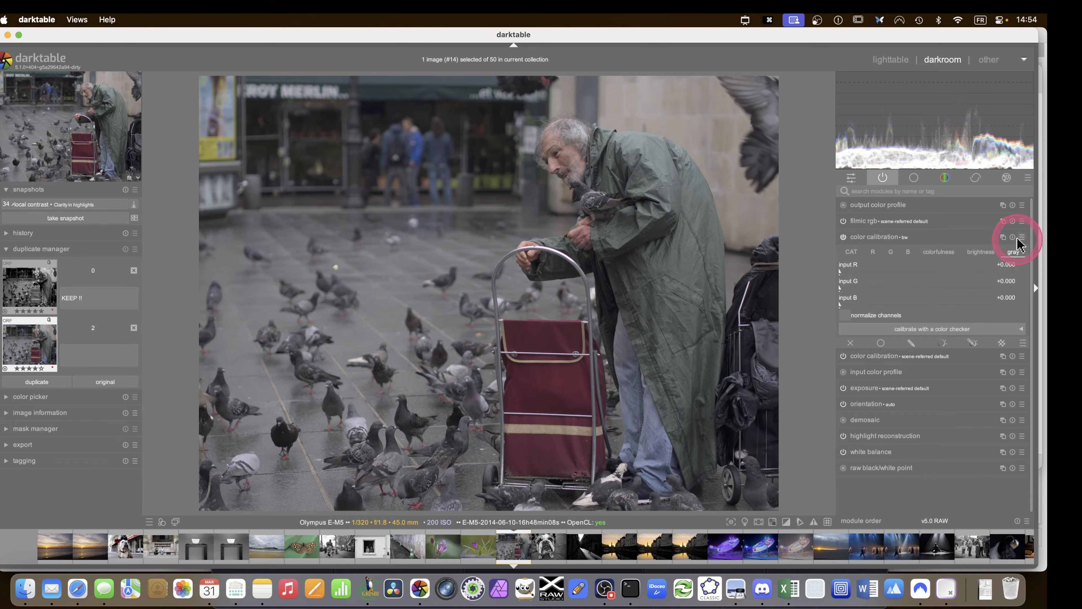
pyautogui.moveTo(840, 272); pyautogui.dragTo(906, 290)
pyautogui.moveTo(840, 305); pyautogui.dragTo(871, 304)
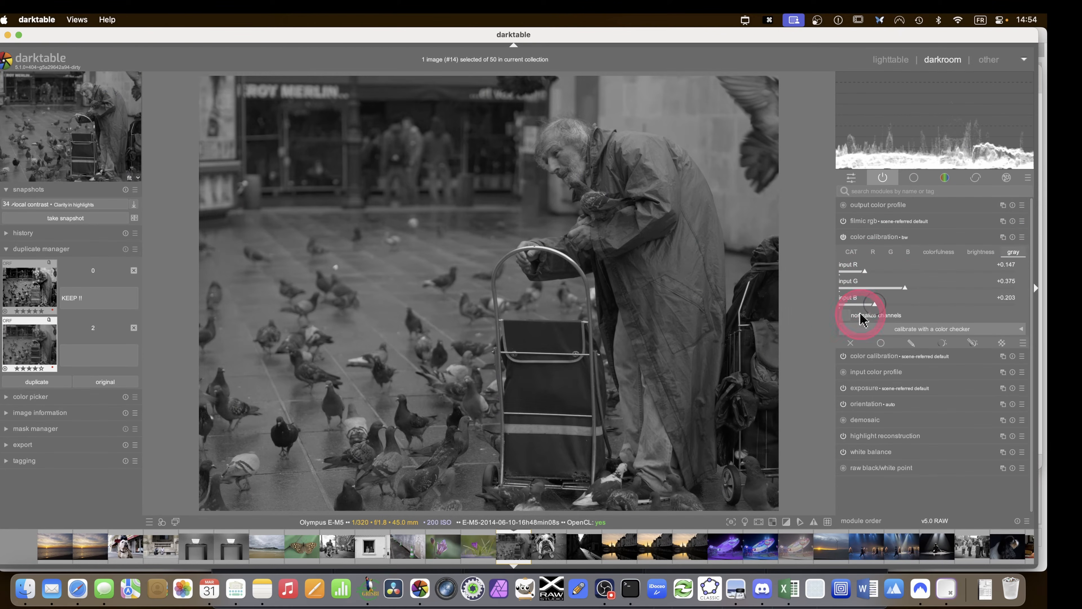
pyautogui.click(845, 315)
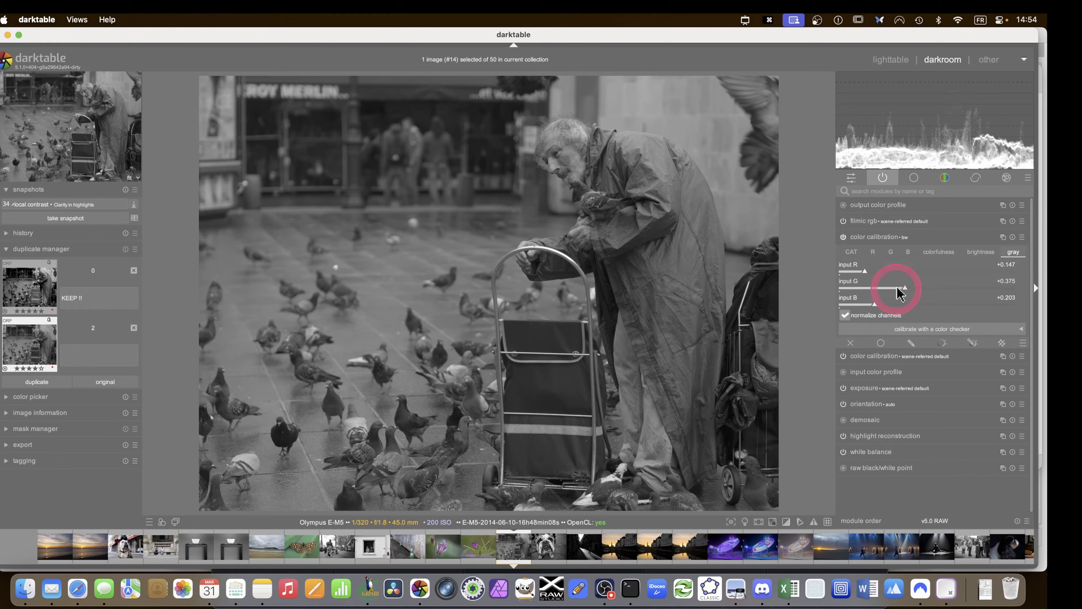
pyautogui.moveTo(904, 289); pyautogui.dragTo(989, 290)
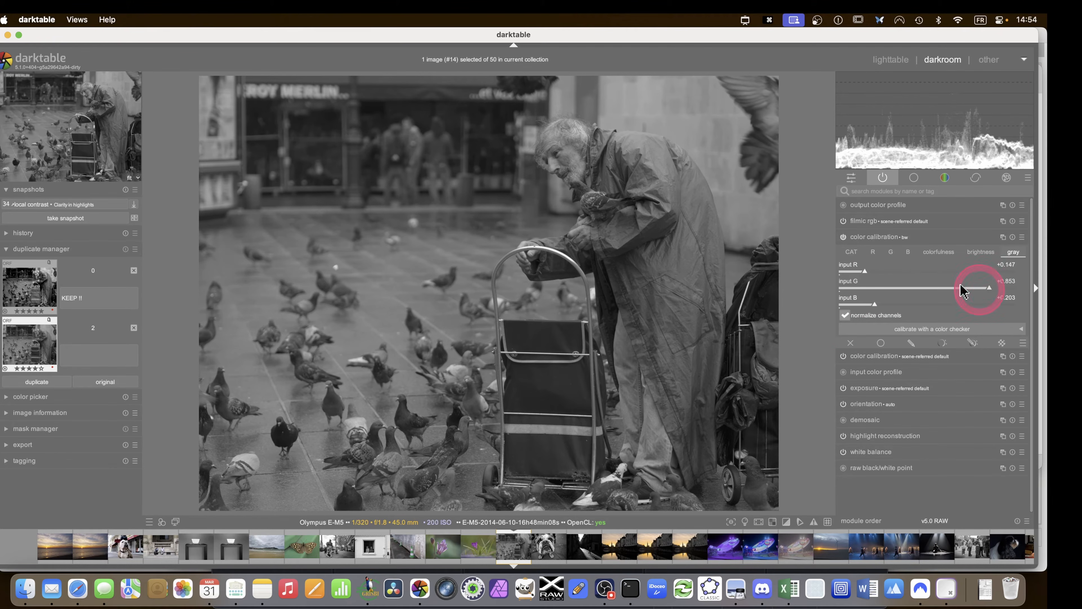
# Apply the "B&W: luminance-based" preset to the bw color calibration instance and collapse the module
pyautogui.click(1023, 237)
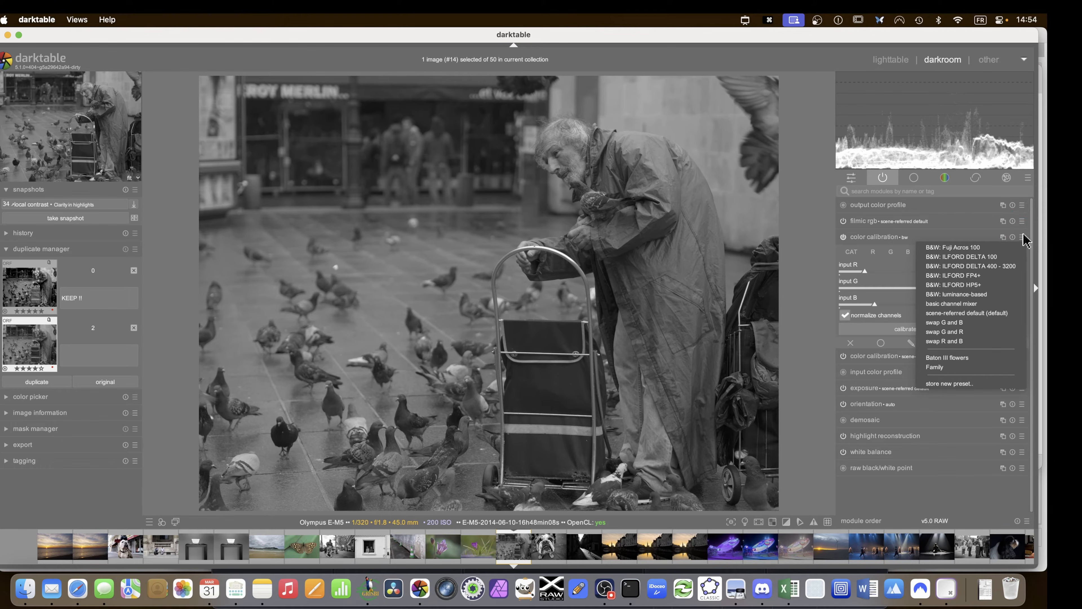
pyautogui.click(988, 294)
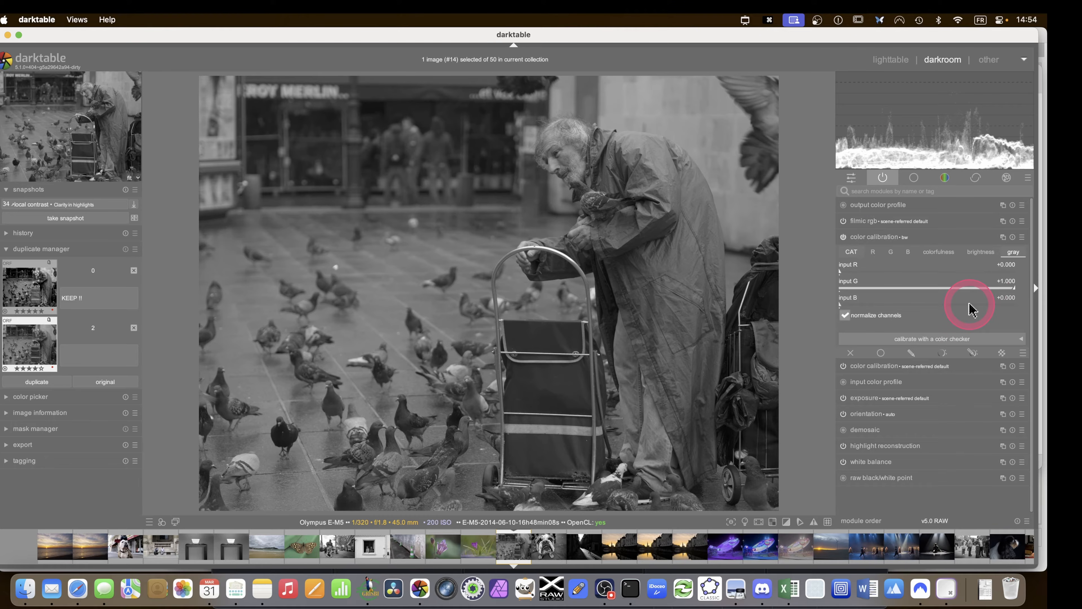
pyautogui.click(870, 239)
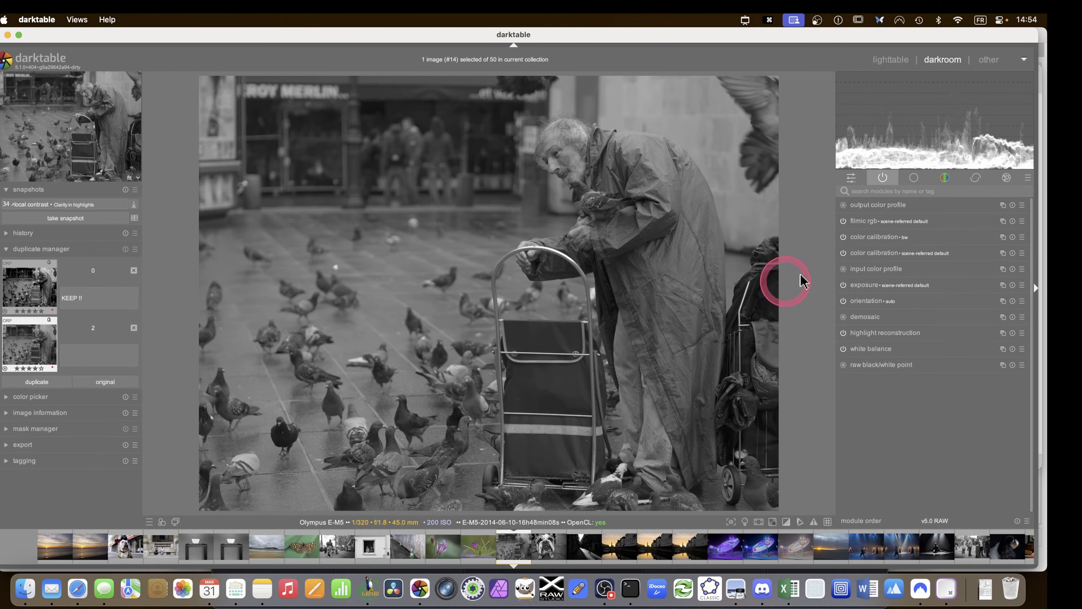
# Raise the exposure module's exposure to about +1.508 EV and collapse the module
pyautogui.moveTo(937, 135)
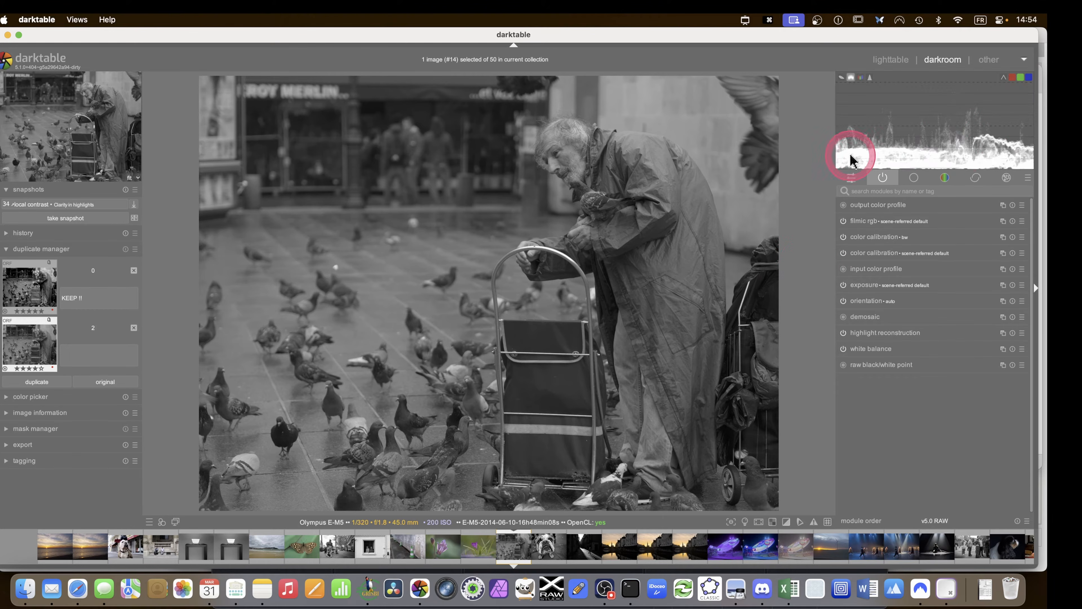
pyautogui.click(887, 285)
pyautogui.moveTo(932, 328)
pyautogui.mouseDown()
pyautogui.moveTo(959, 324)
pyautogui.moveTo(952, 332)
pyautogui.mouseUp()
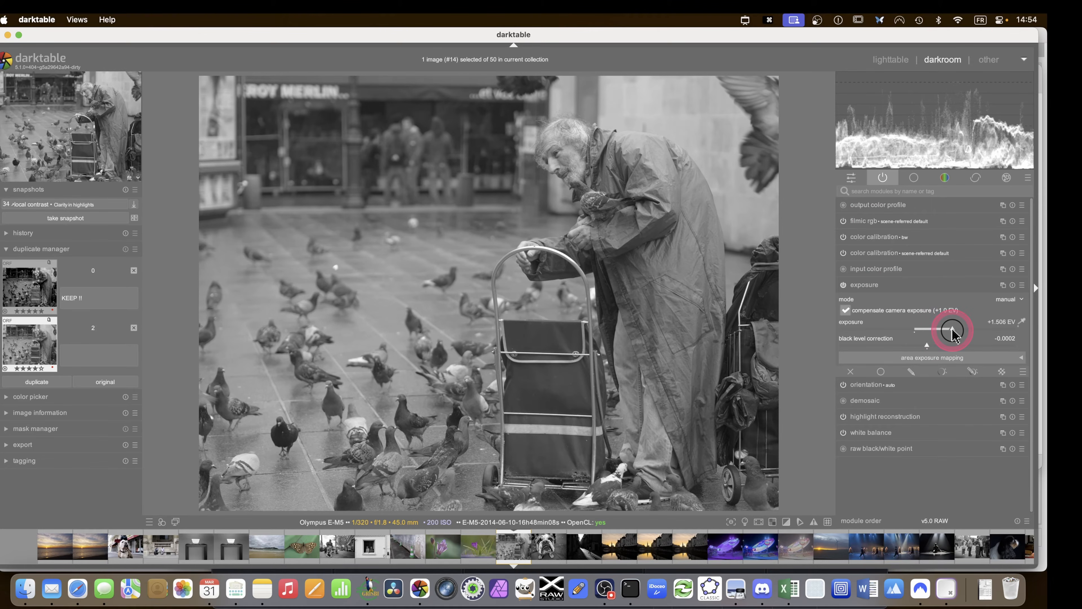
pyautogui.click(859, 285)
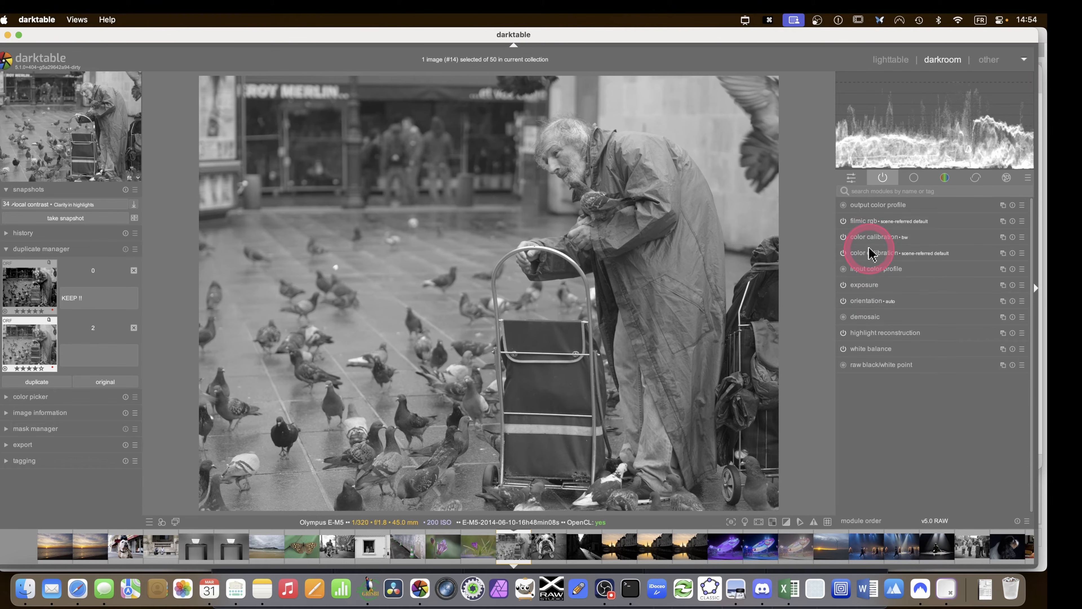
# Enable the color equalizer and place it beneath the bw color calibration in the active module order
pyautogui.click(945, 178)
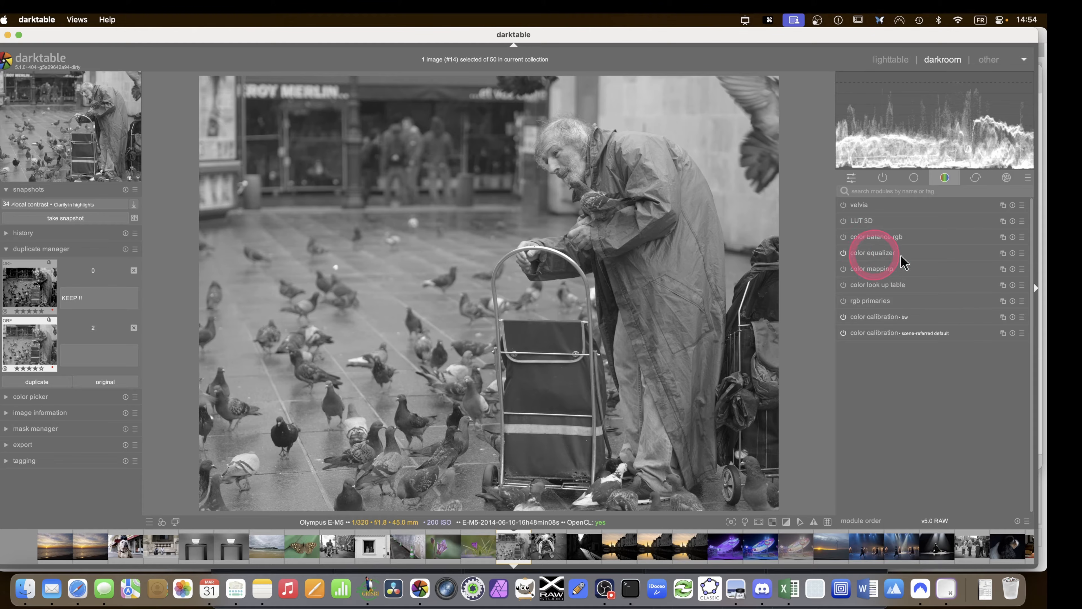
pyautogui.click(883, 178)
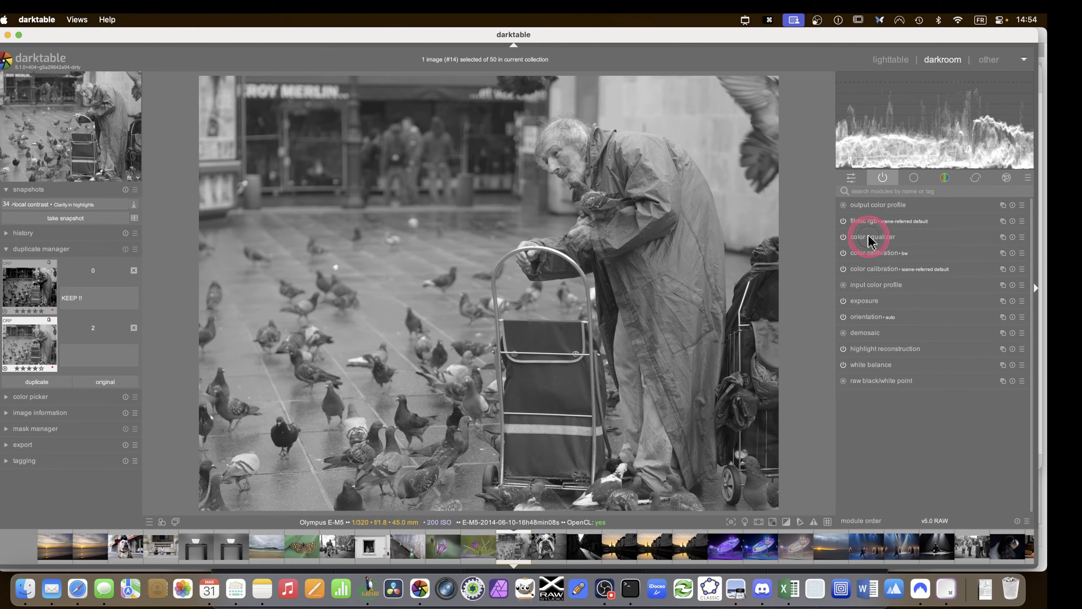
pyautogui.moveTo(868, 238); pyautogui.dragTo(867, 269)
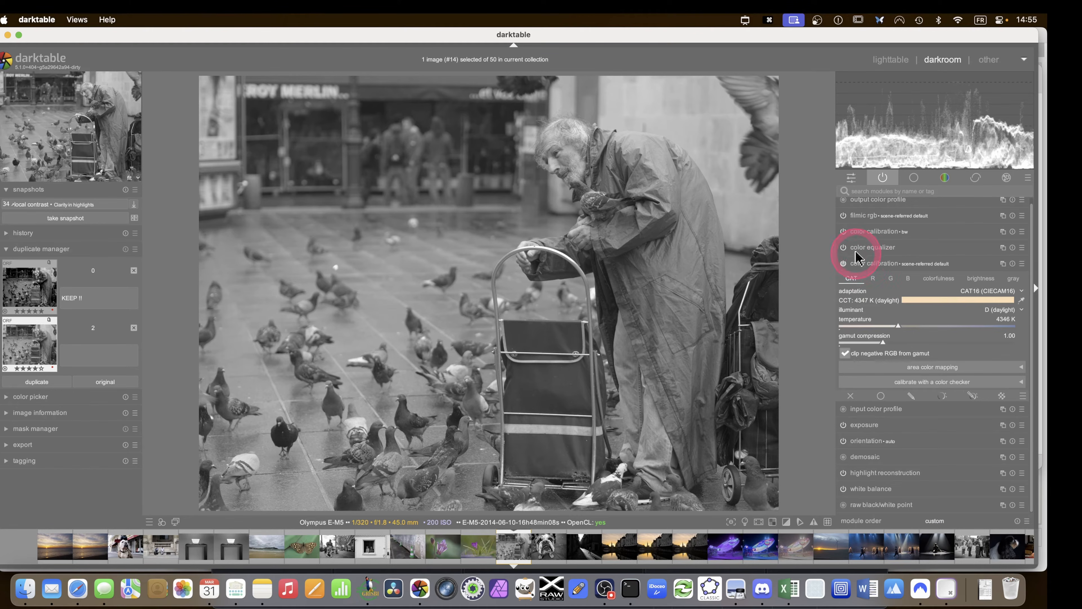
pyautogui.click(862, 265)
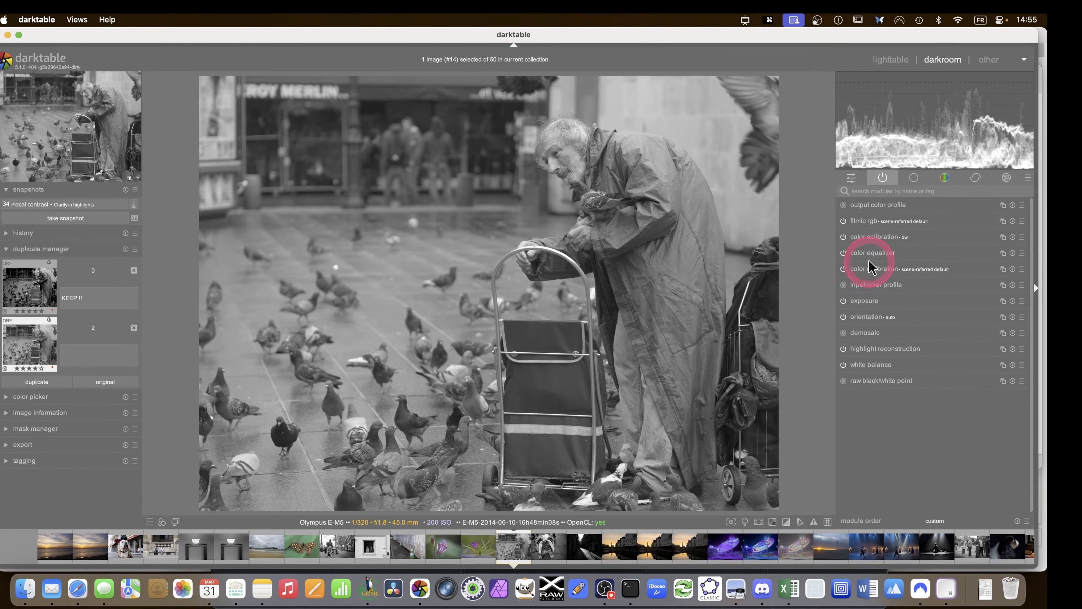
# Show the color equalizer's brightness curve, try raising its purple node, and reset that node
pyautogui.click(872, 251)
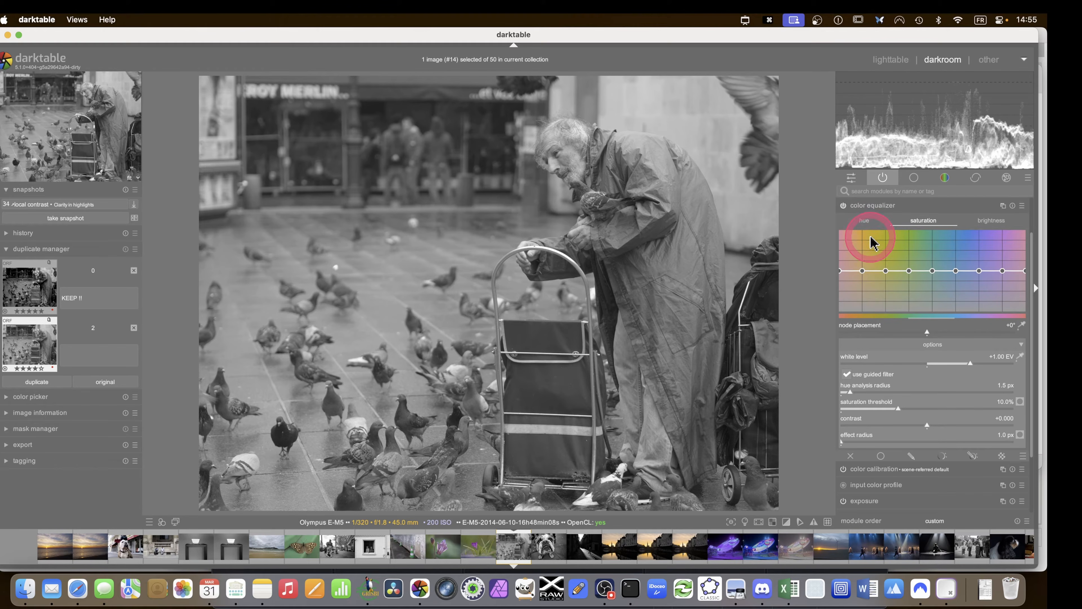
pyautogui.scroll(3, 877, 254)
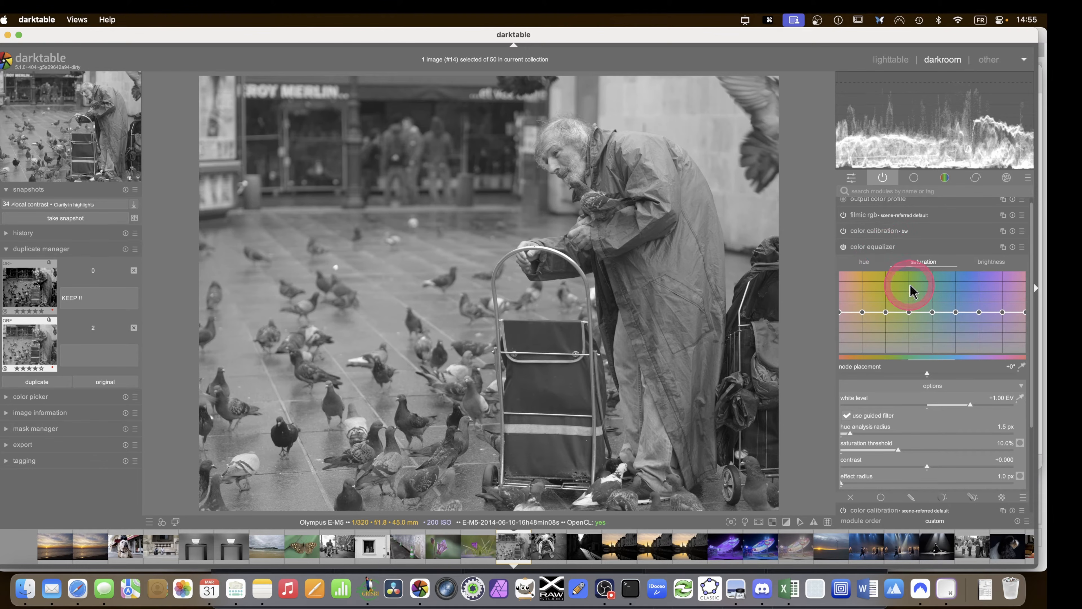
pyautogui.click(994, 269)
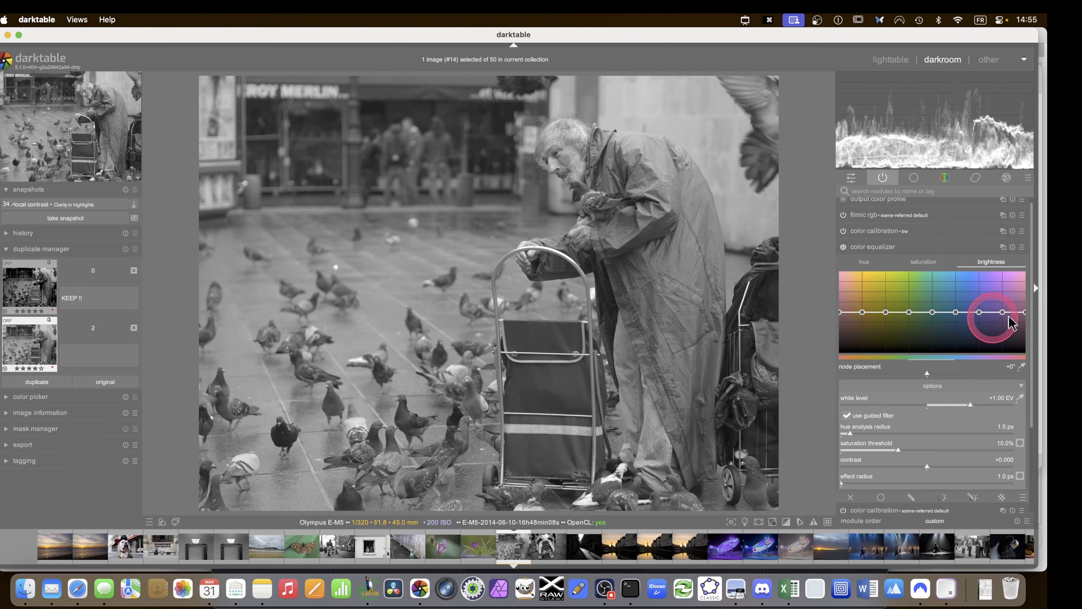
pyautogui.moveTo(1002, 313); pyautogui.dragTo(1003, 282)
pyautogui.doubleClick(1003, 282)
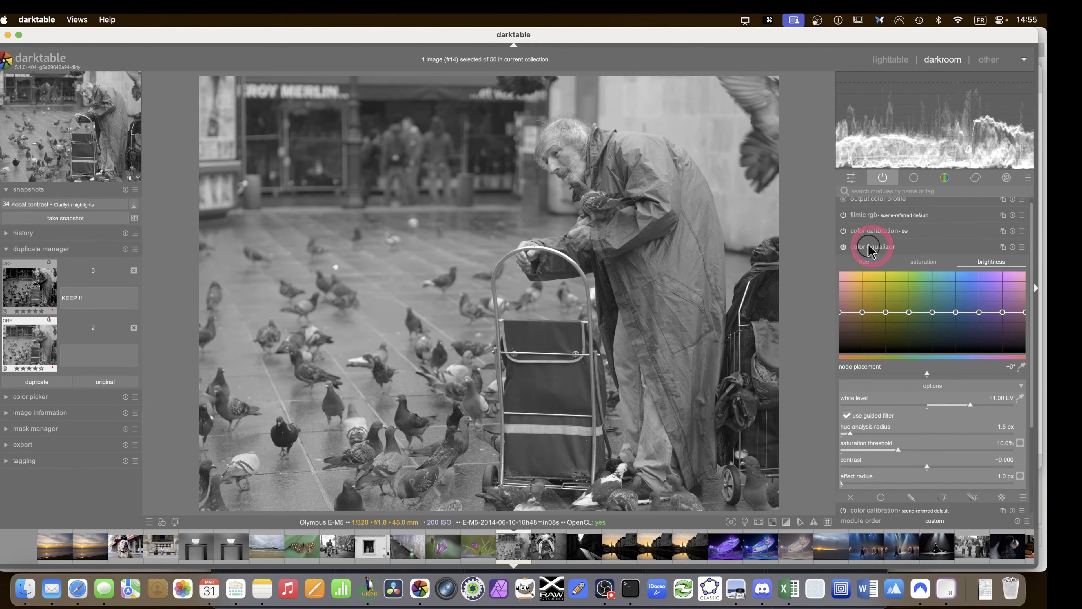
# With the color equalizer placed above the bw color calibration, raise the blue node of its brightness curve
pyautogui.scroll(-3, 869, 239)
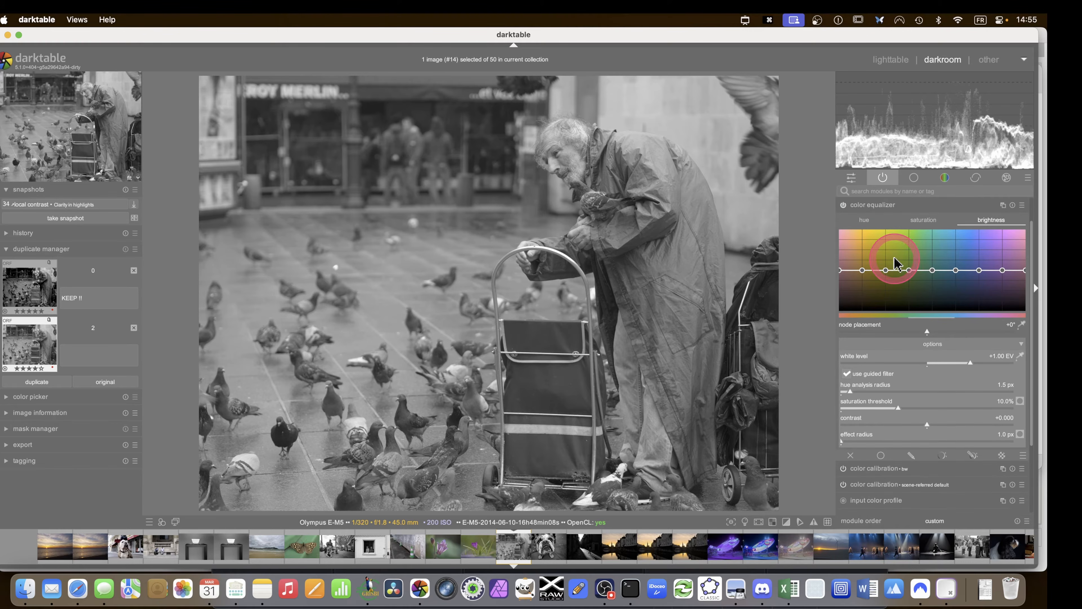
pyautogui.scroll(2, 895, 263)
pyautogui.moveTo(986, 295); pyautogui.dragTo(980, 273)
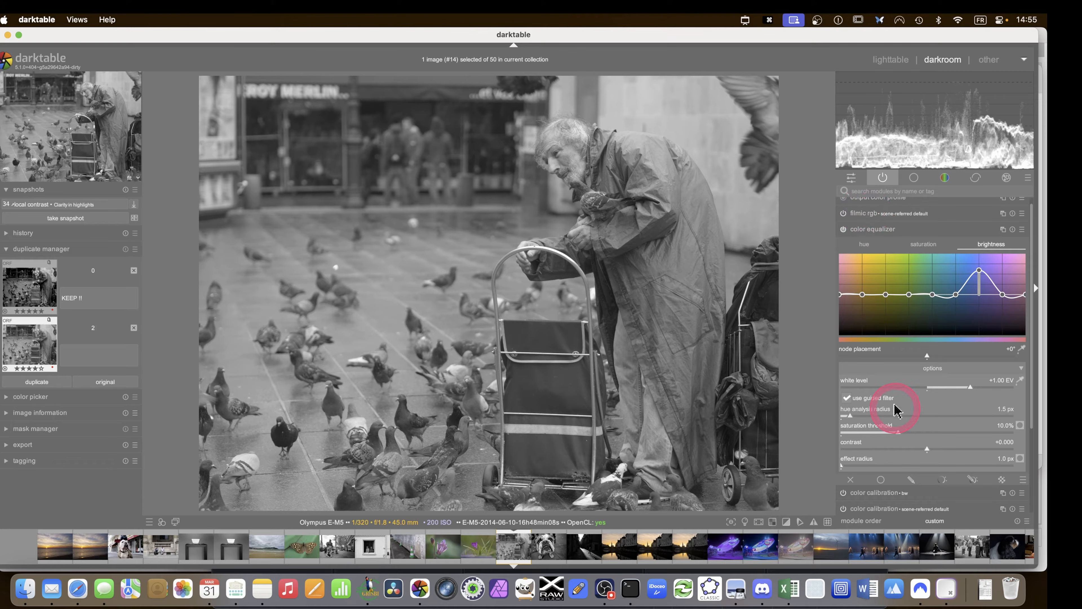
# Move the color equalizer back beneath the bw color calibration and reopen its brightness curve at the raised blue node
pyautogui.click(867, 236)
pyautogui.moveTo(867, 238); pyautogui.dragTo(869, 275)
pyautogui.click(864, 252)
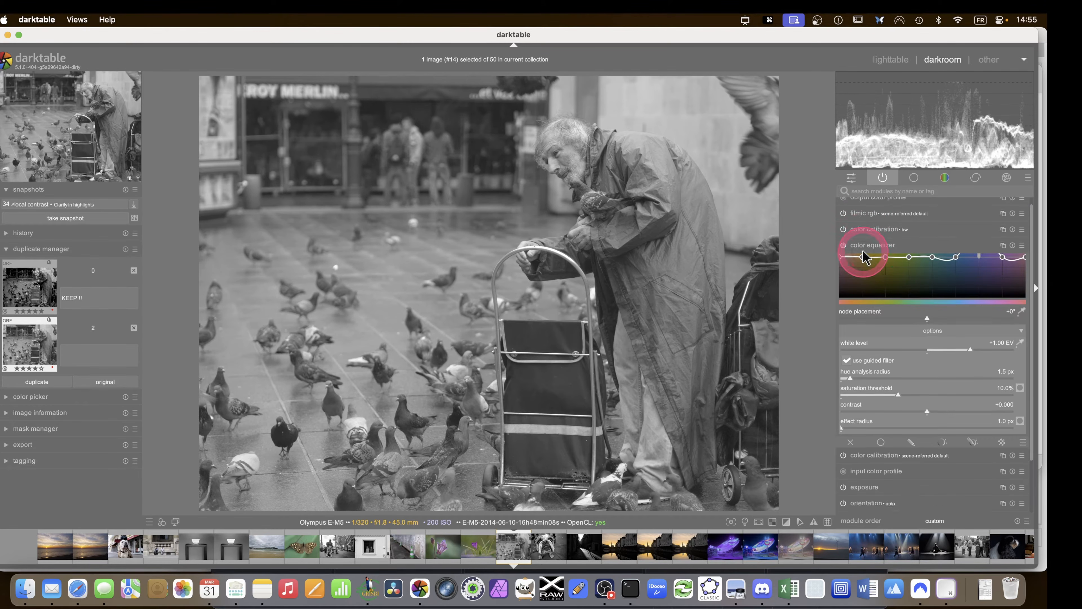
pyautogui.click(979, 239)
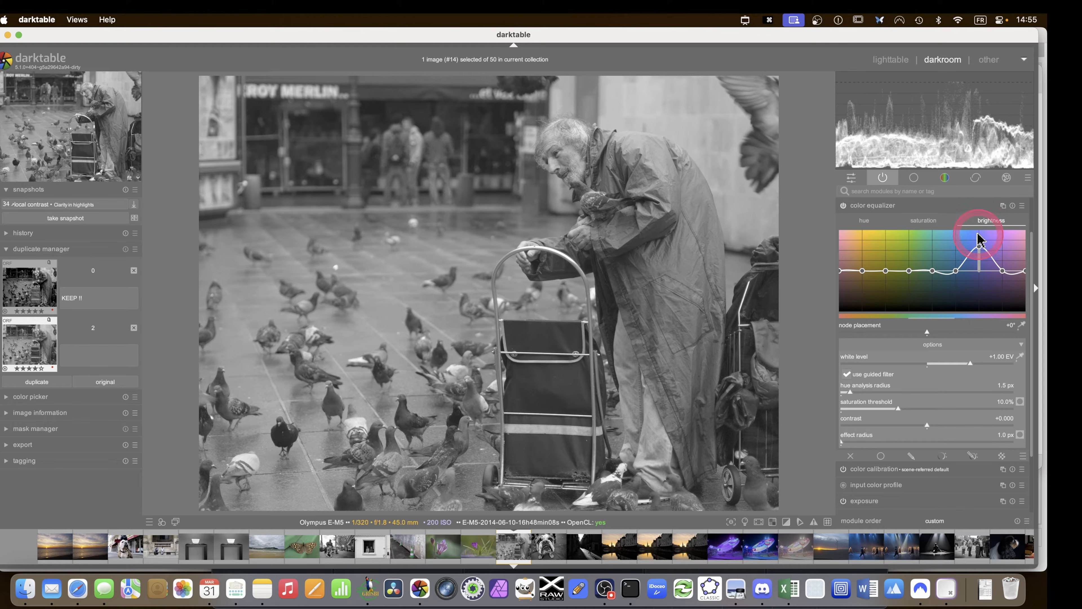
# Reset the raised blue brightness node of the color equalizer and set red brightness to +49.38%
pyautogui.middleClick(957, 256)
pyautogui.doubleClick(978, 247)
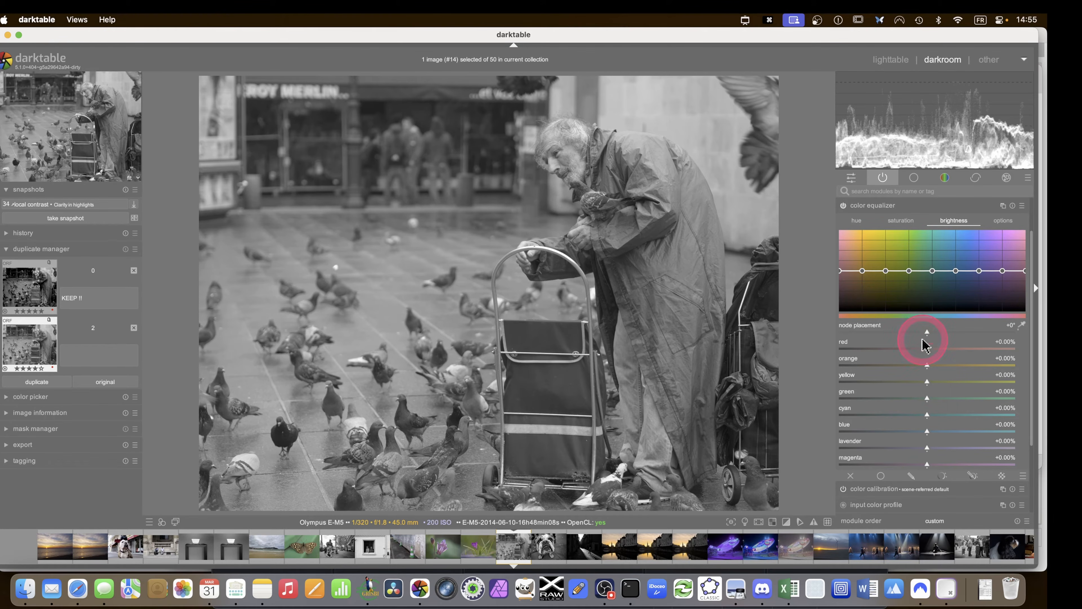
pyautogui.moveTo(927, 348); pyautogui.dragTo(972, 356)
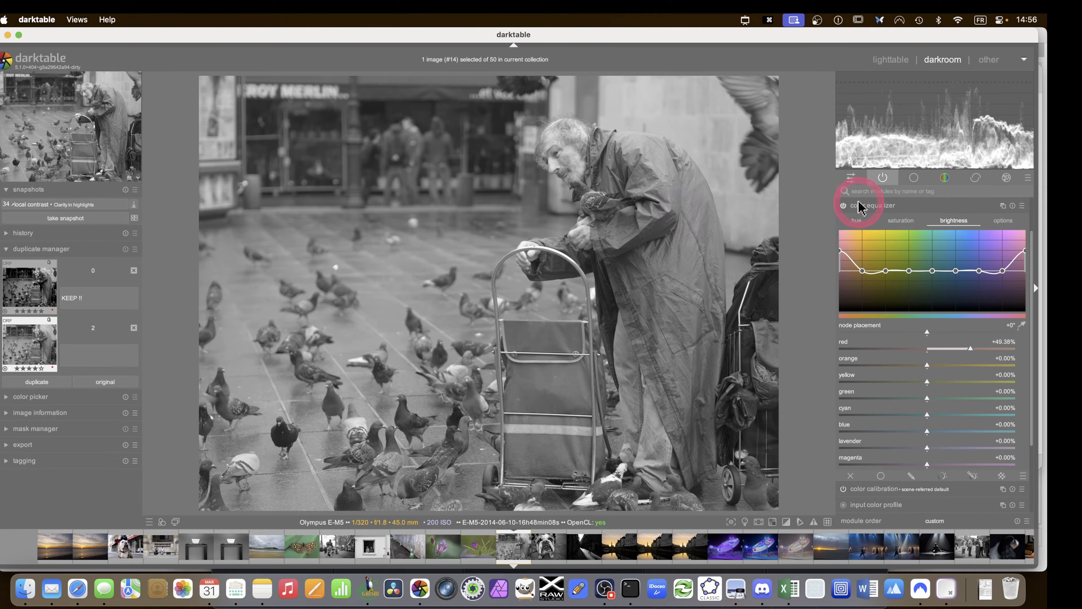
# Switch the bw color calibration off and back on to compare the photo in color and monochrome
pyautogui.scroll(3, 858, 231)
pyautogui.click(843, 238)
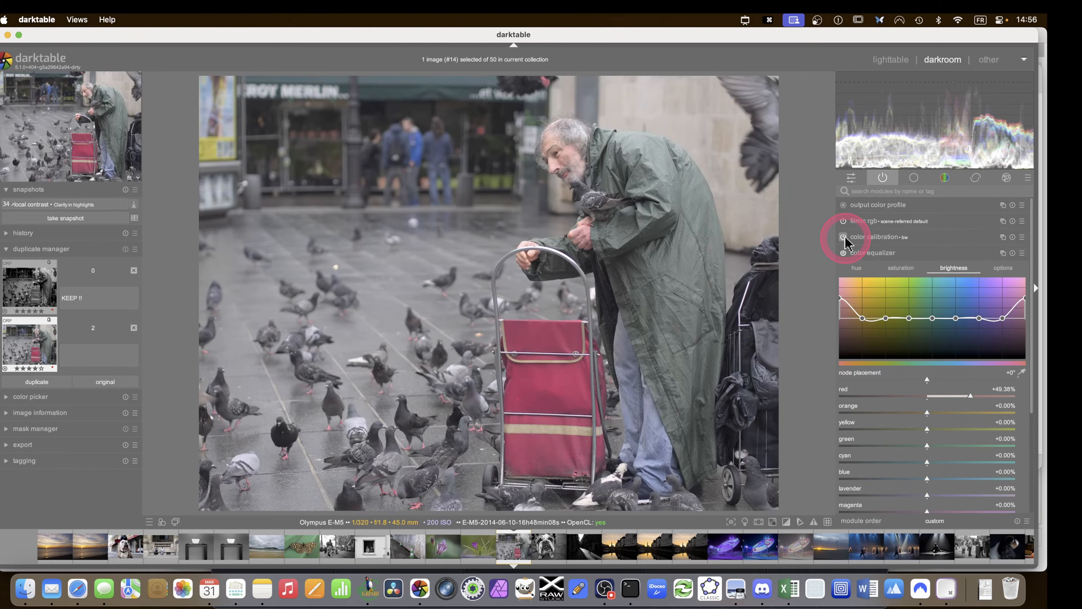
pyautogui.click(844, 238)
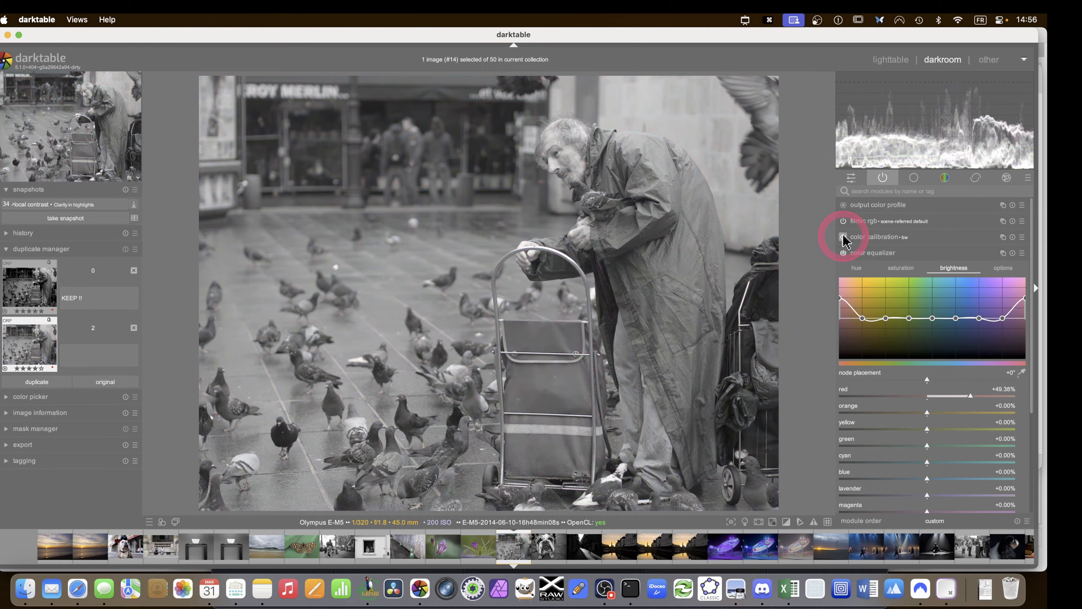
# Lower the color equalizer's brightness for orange to -24.37%, yellow to -30.00%, green to -76.87%, cyan to -36.25% and blue to -35.62%
pyautogui.scroll(-3, 859, 256)
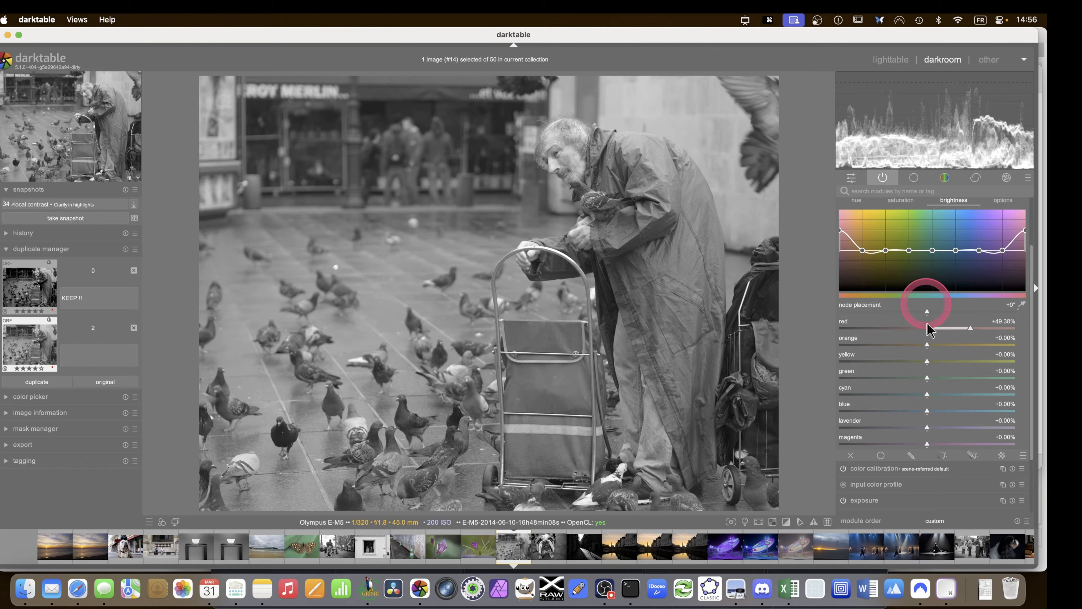
pyautogui.moveTo(927, 383)
pyautogui.mouseDown()
pyautogui.moveTo(871, 382)
pyautogui.moveTo(893, 384)
pyautogui.moveTo(865, 392)
pyautogui.moveTo(898, 393)
pyautogui.moveTo(851, 357)
pyautogui.moveTo(898, 363)
pyautogui.moveTo(882, 379)
pyautogui.moveTo(846, 381)
pyautogui.moveTo(859, 379)
pyautogui.mouseUp()
pyautogui.moveTo(919, 348)
pyautogui.mouseDown()
pyautogui.moveTo(886, 346)
pyautogui.moveTo(904, 344)
pyautogui.mouseUp()
pyautogui.moveTo(924, 406); pyautogui.dragTo(928, 428)
pyautogui.click(496, 412)
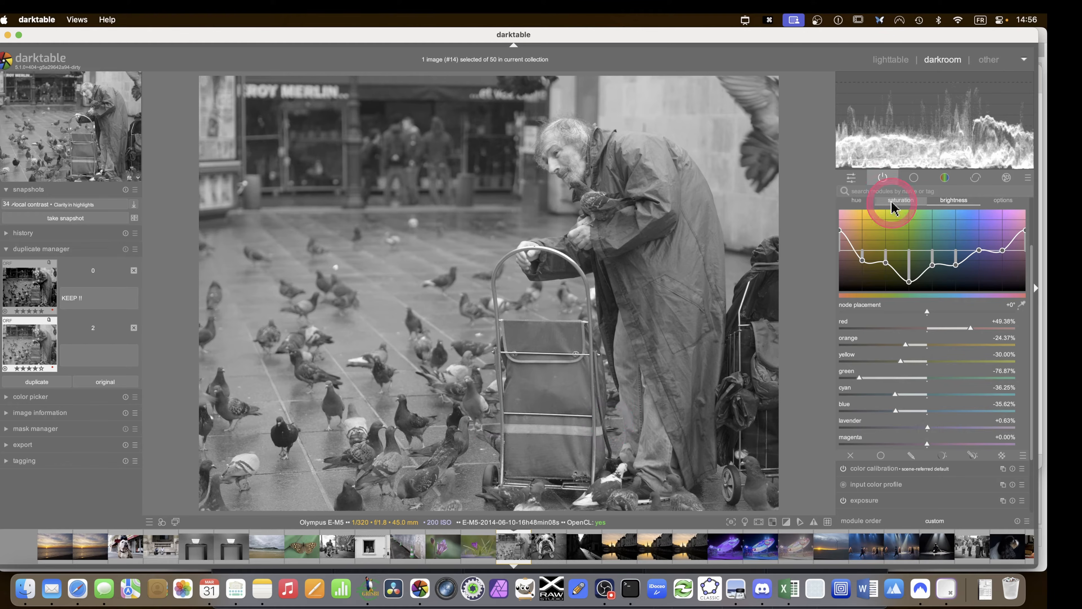
# Compare the photo with the bw color calibration off and on, and likewise with the color equalizer off and on
pyautogui.scroll(3, 894, 200)
pyautogui.click(844, 217)
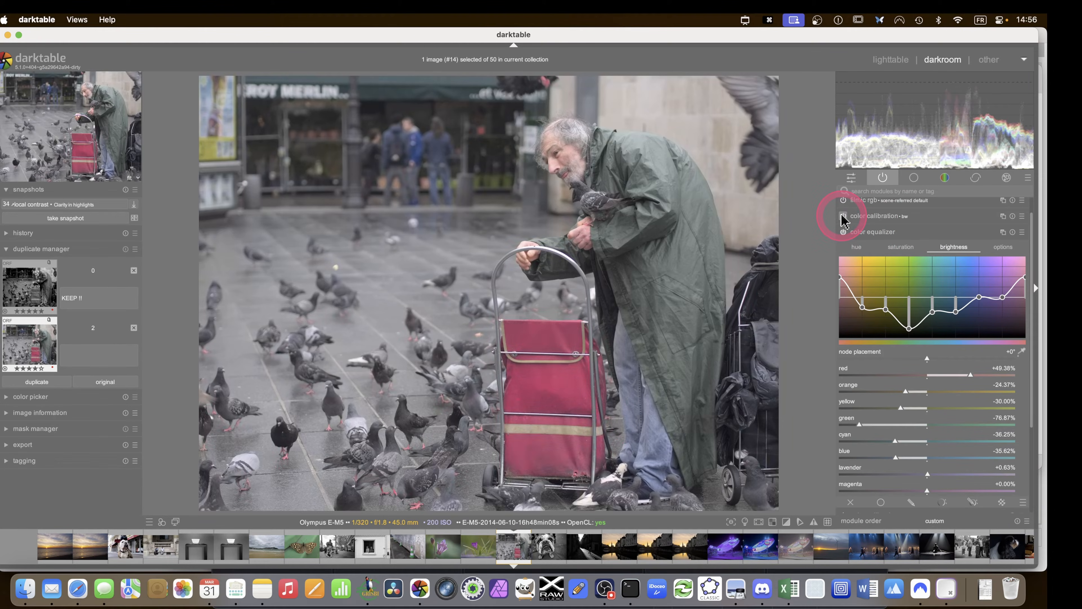
pyautogui.click(843, 216)
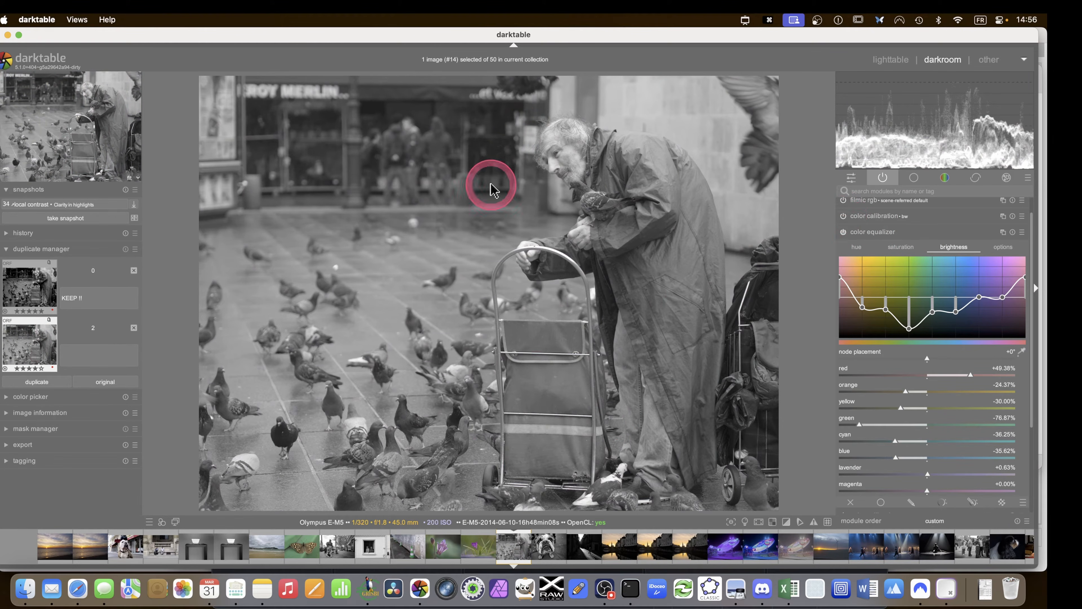
pyautogui.scroll(-2, 967, 341)
pyautogui.click(843, 203)
pyautogui.click(843, 203)
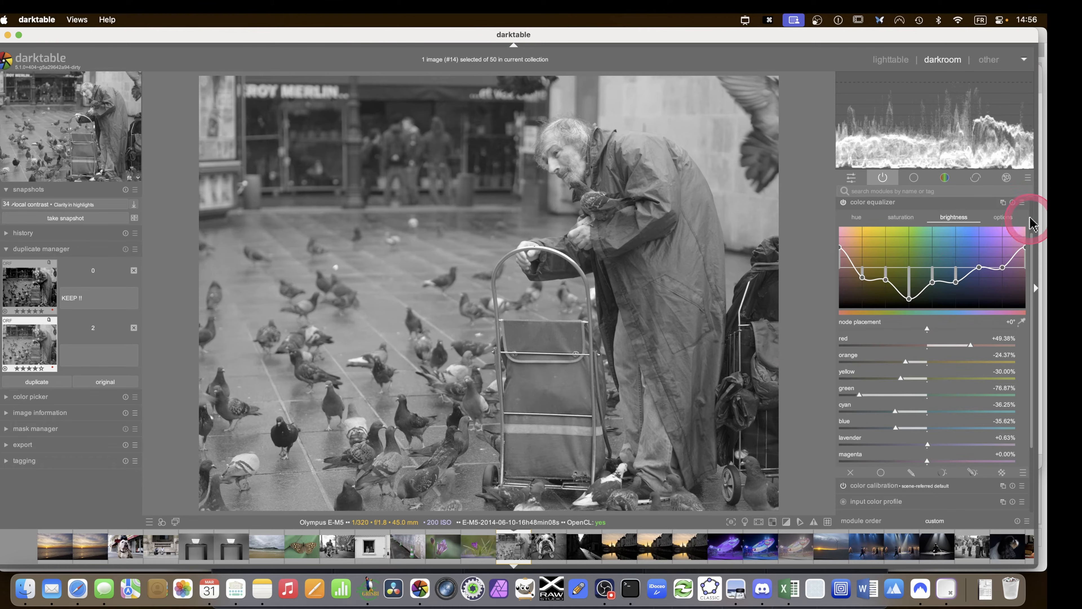
# Apply the skin preset to the color equalizer and collapse the module
pyautogui.click(1022, 203)
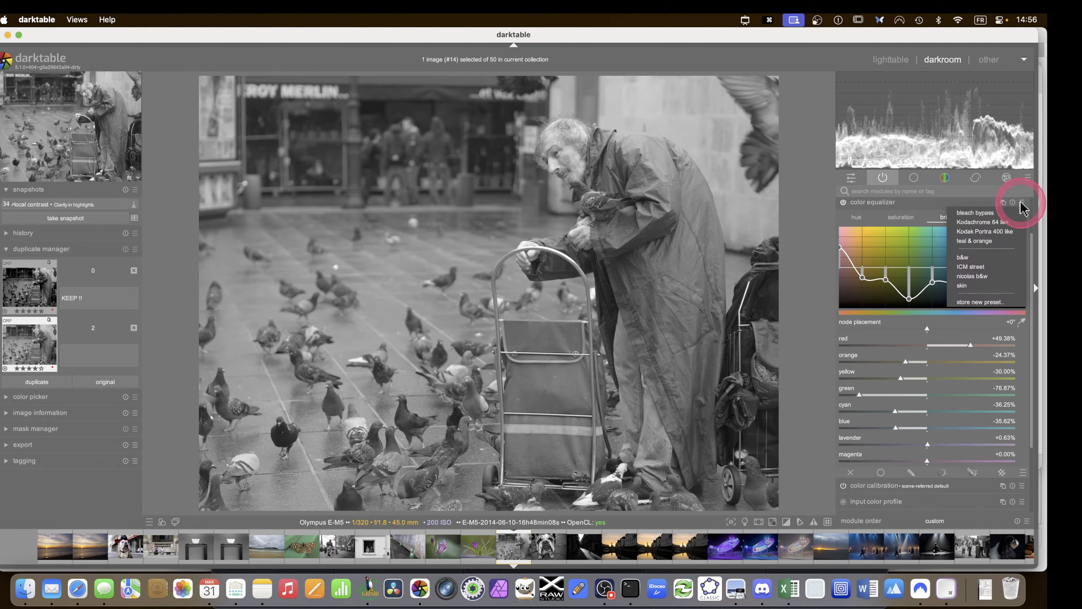
pyautogui.click(987, 286)
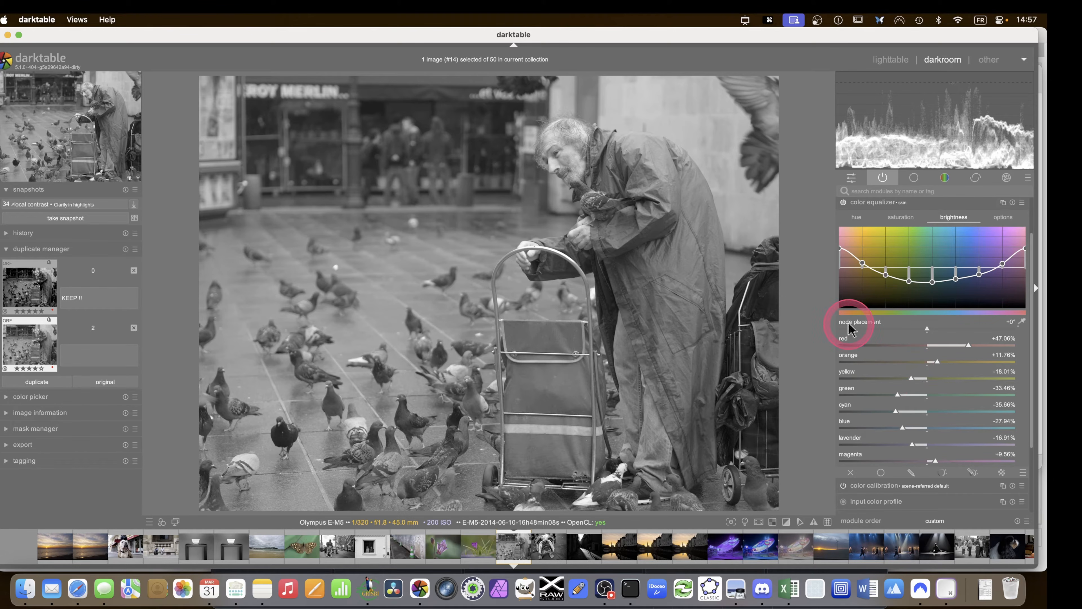
pyautogui.scroll(2, 994, 367)
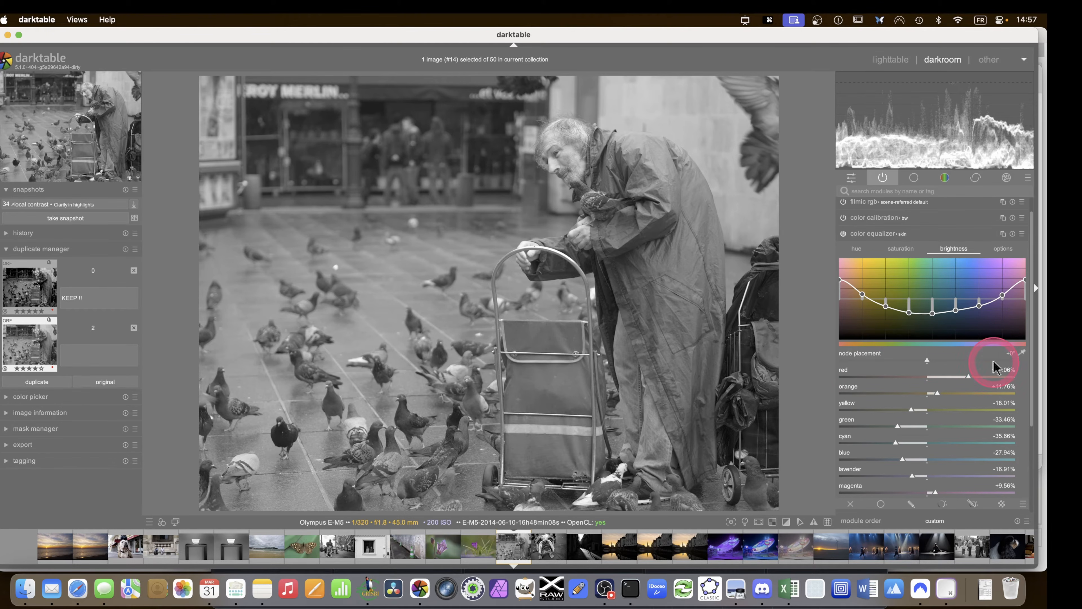
pyautogui.click(868, 234)
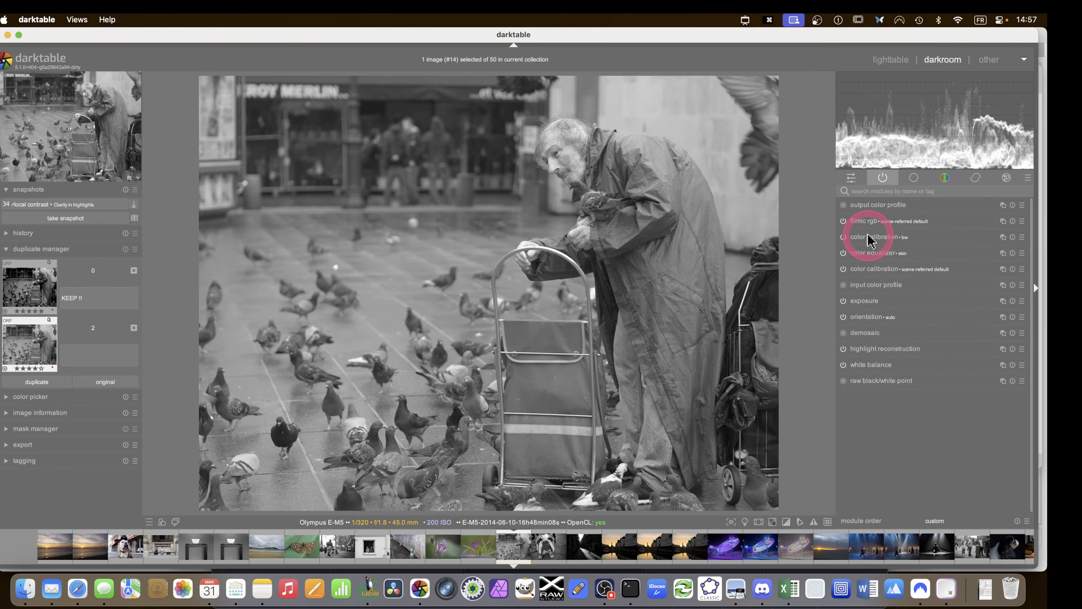
# Toggle the color equalizer to compare the photo with and without the skin preset
pyautogui.click(844, 253)
pyautogui.click(844, 254)
pyautogui.click(845, 254)
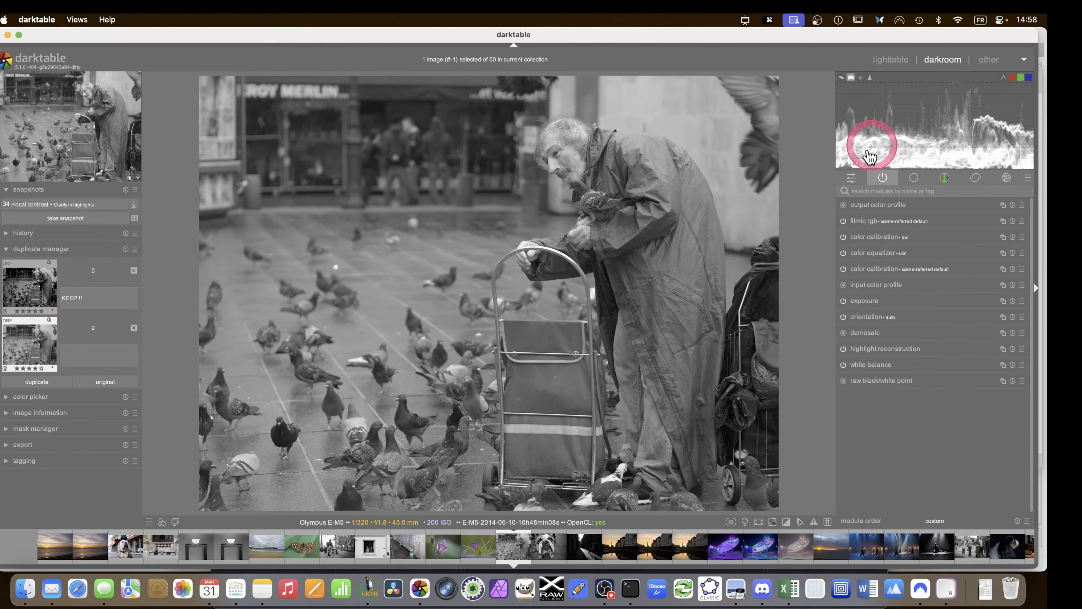
# In filmic rgb, sample the white relative exposure from the whole image and set the black relative exposure to about -4.1 EV
pyautogui.click(865, 221)
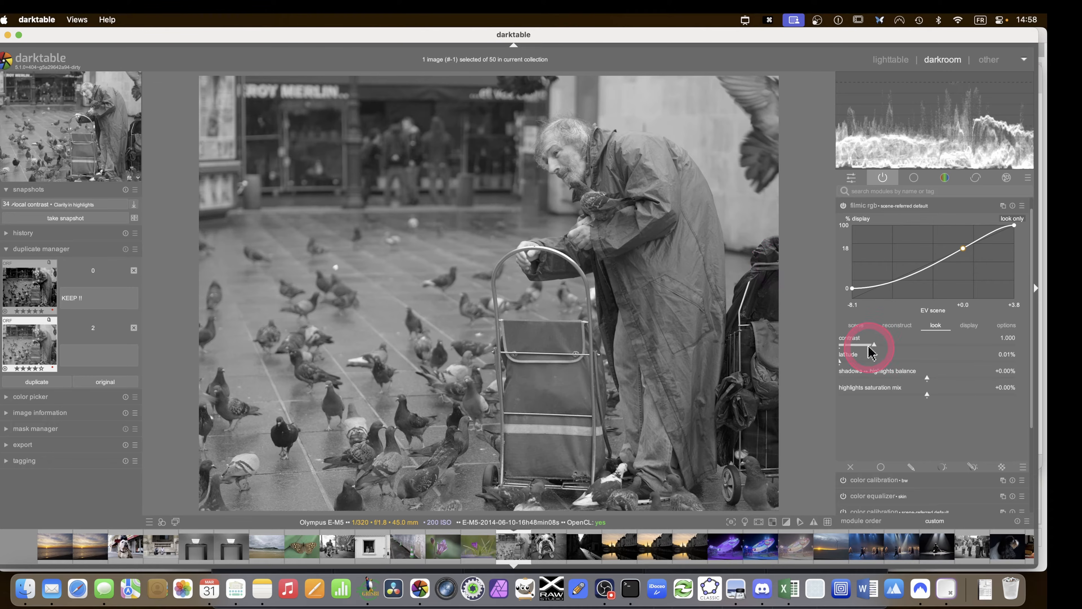
pyautogui.click(855, 325)
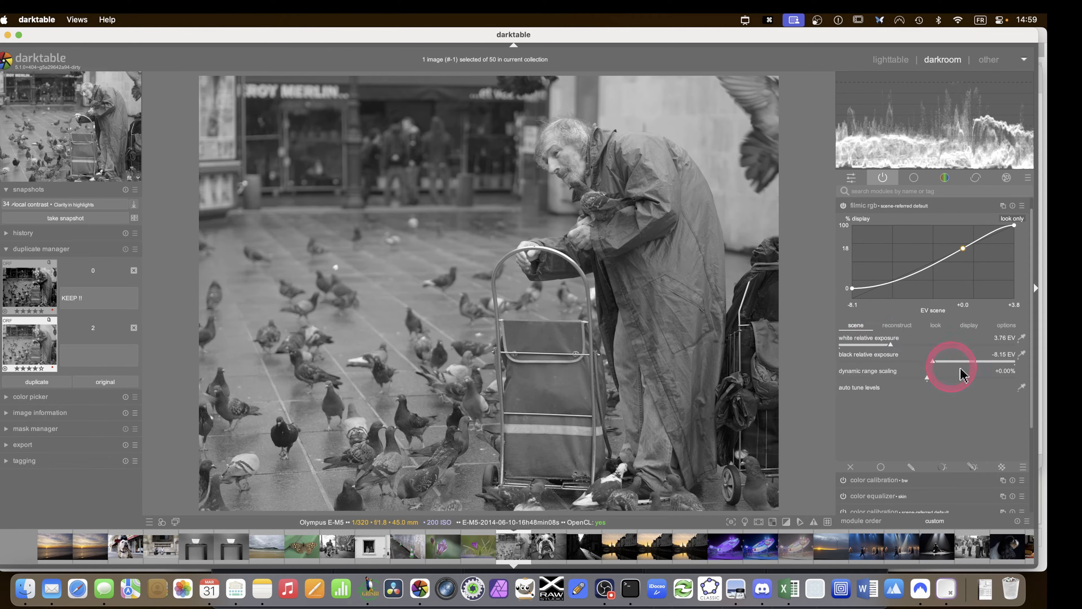
pyautogui.click(1022, 337)
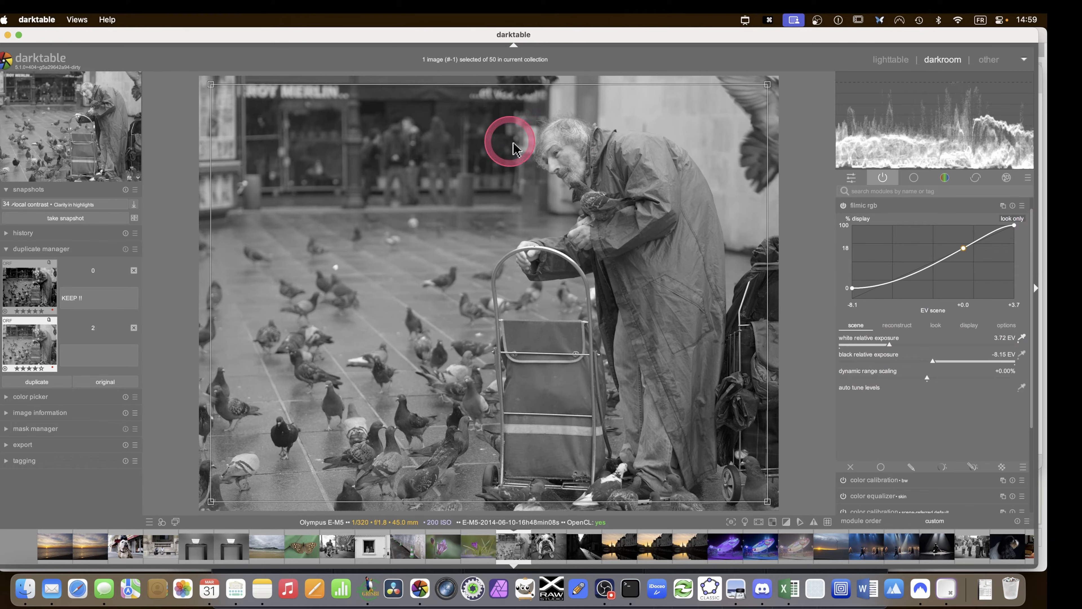
pyautogui.moveTo(930, 365); pyautogui.dragTo(991, 363)
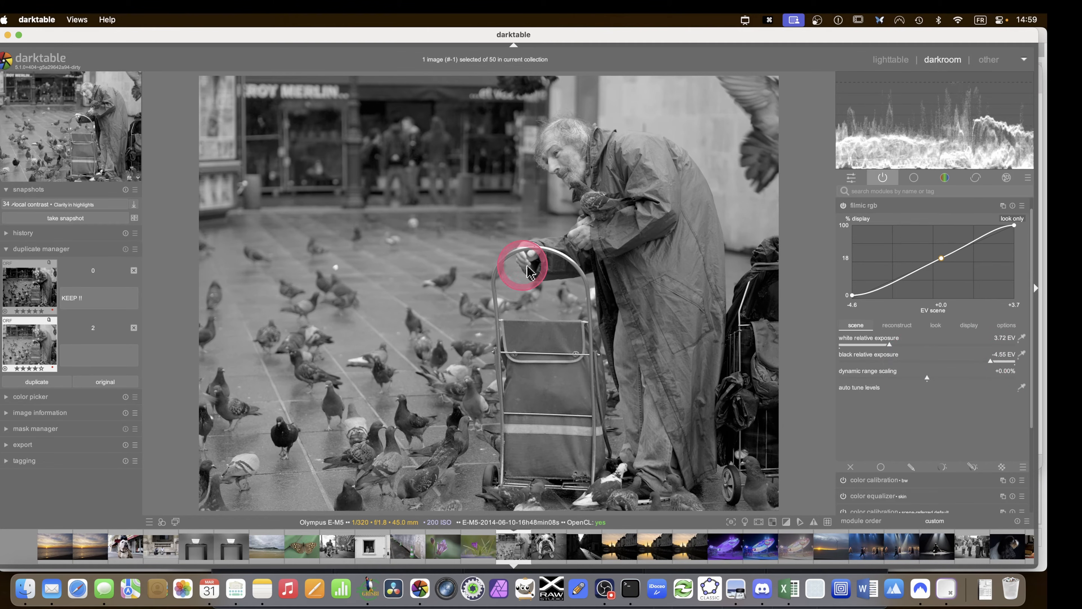
pyautogui.moveTo(993, 364)
pyautogui.mouseDown()
pyautogui.moveTo(1007, 365)
pyautogui.moveTo(995, 362)
pyautogui.mouseUp()
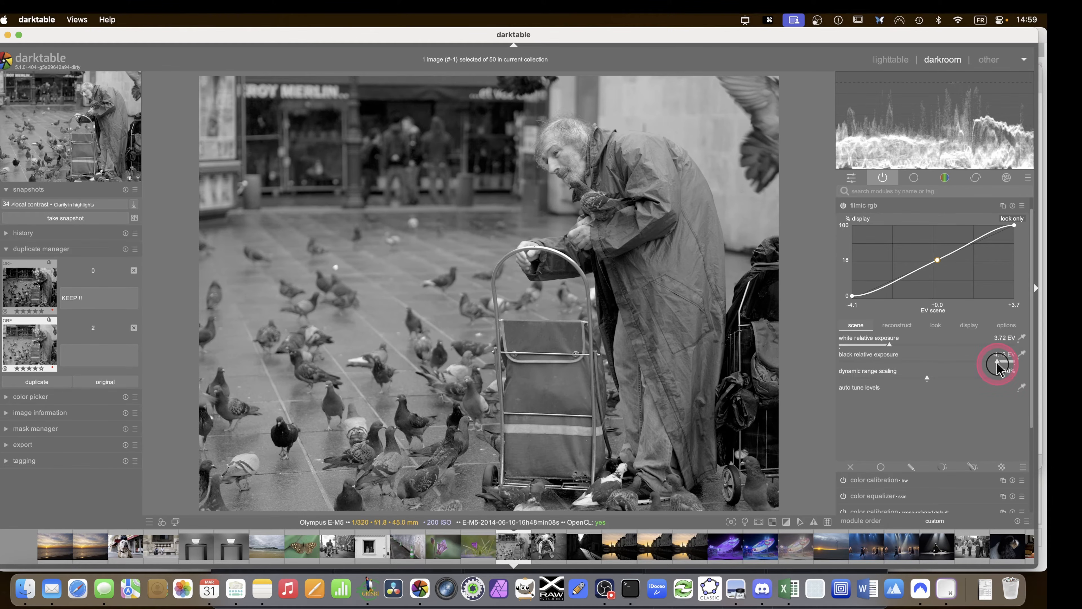
# Raise the filmic rgb look contrast to 1.625 and collapse the module
pyautogui.click(933, 324)
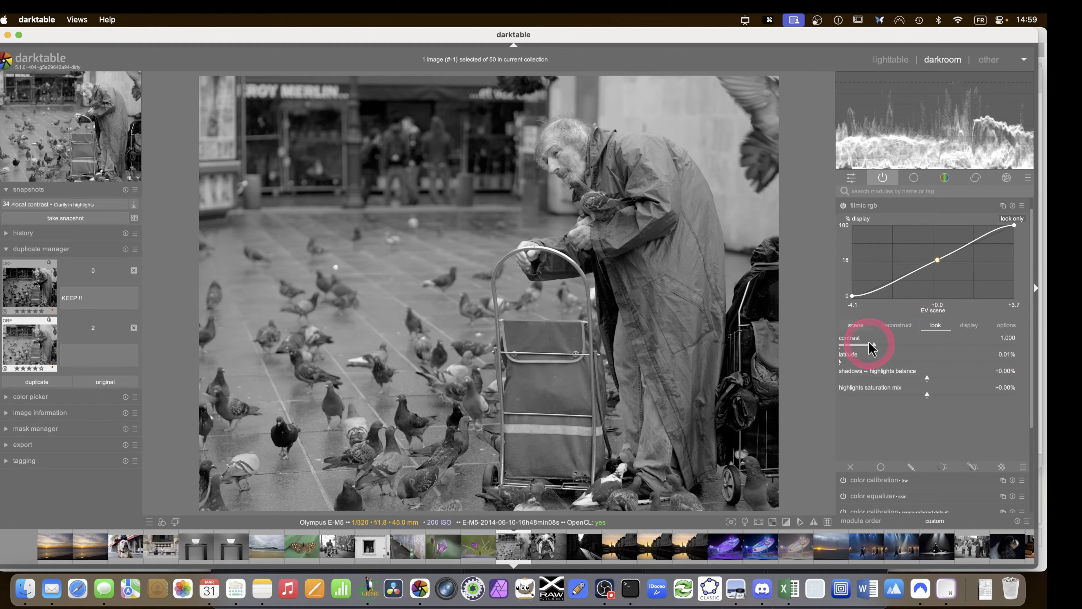
pyautogui.moveTo(876, 349); pyautogui.dragTo(919, 357)
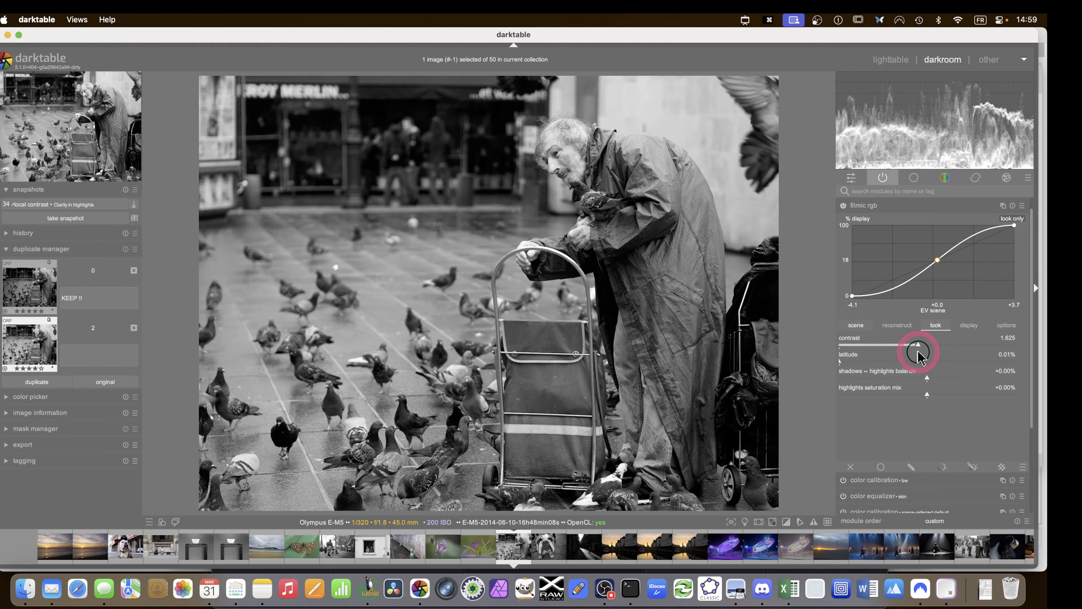
pyautogui.click(867, 208)
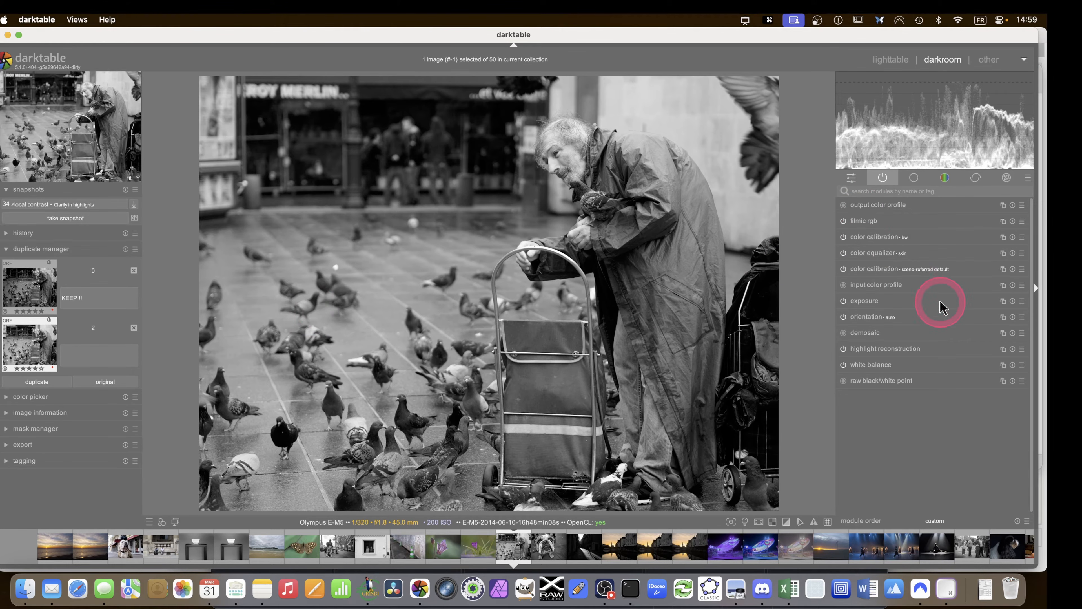
# In color balance rgb, set perceptual brilliance to +15.00% for highlights, -23.75% for mid-tones and -1.25% for shadows, and collapse the module
pyautogui.click(939, 178)
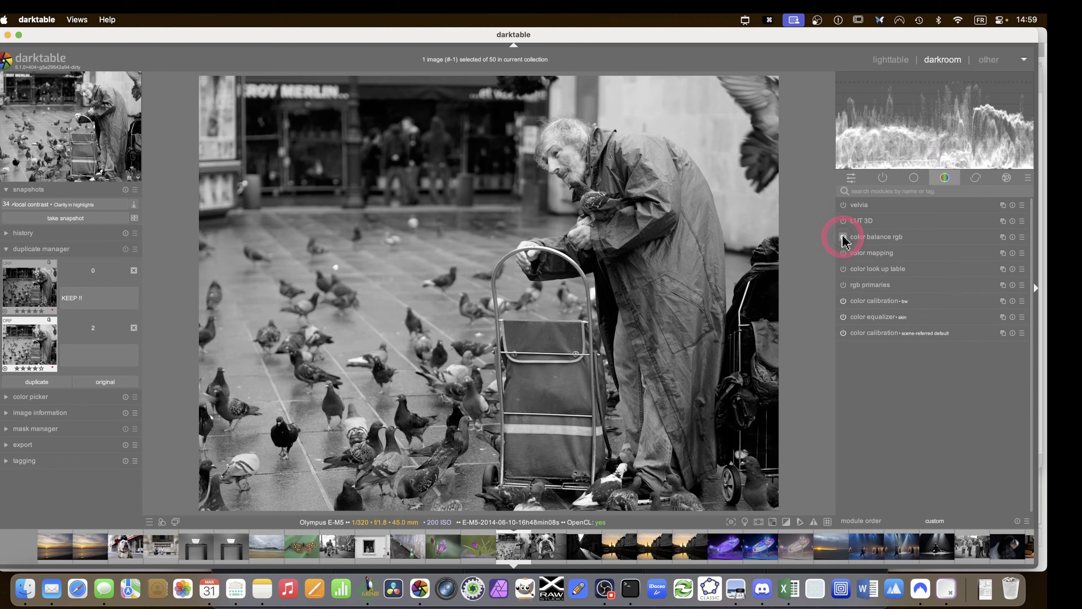
pyautogui.click(864, 237)
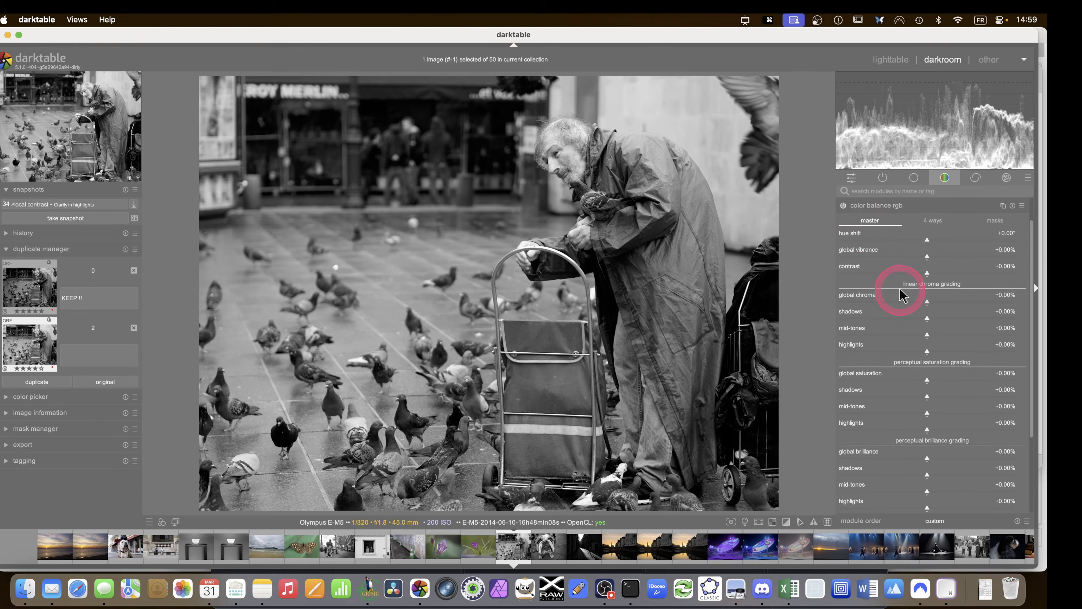
pyautogui.scroll(-3, 902, 295)
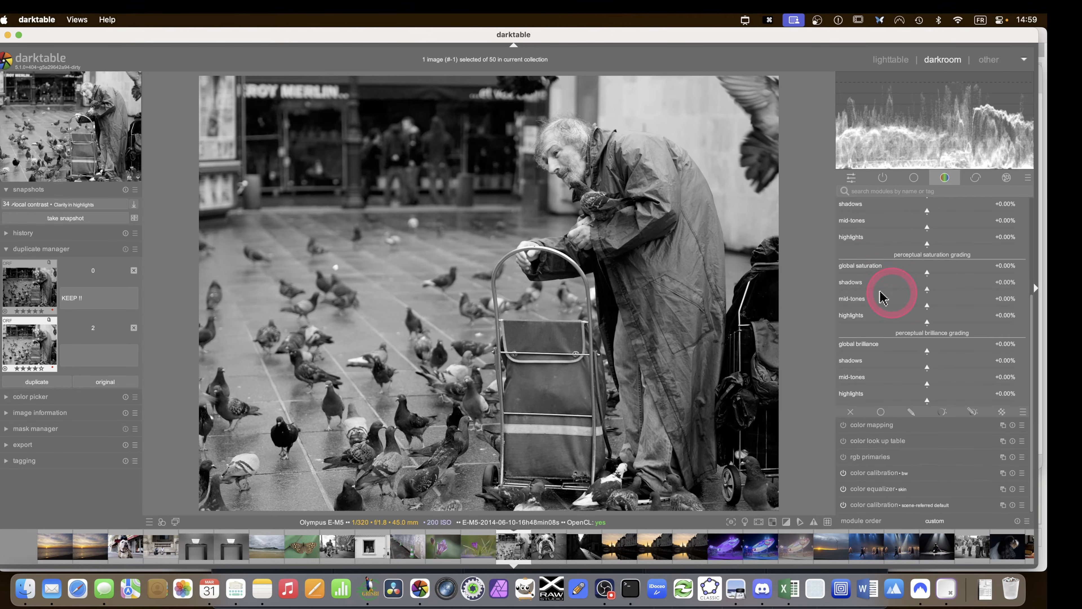
pyautogui.moveTo(929, 406)
pyautogui.mouseDown()
pyautogui.moveTo(940, 405)
pyautogui.moveTo(898, 383)
pyautogui.moveTo(918, 386)
pyautogui.moveTo(913, 367)
pyautogui.moveTo(870, 367)
pyautogui.moveTo(928, 370)
pyautogui.moveTo(911, 385)
pyautogui.mouseUp()
pyautogui.moveTo(904, 383); pyautogui.dragTo(926, 372)
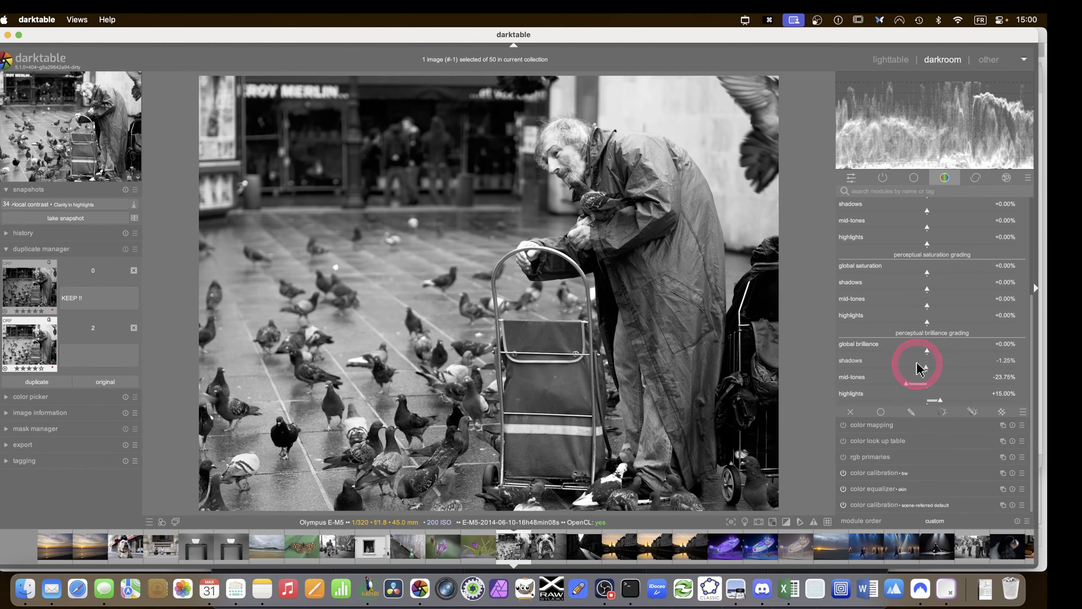
pyautogui.scroll(5, 895, 367)
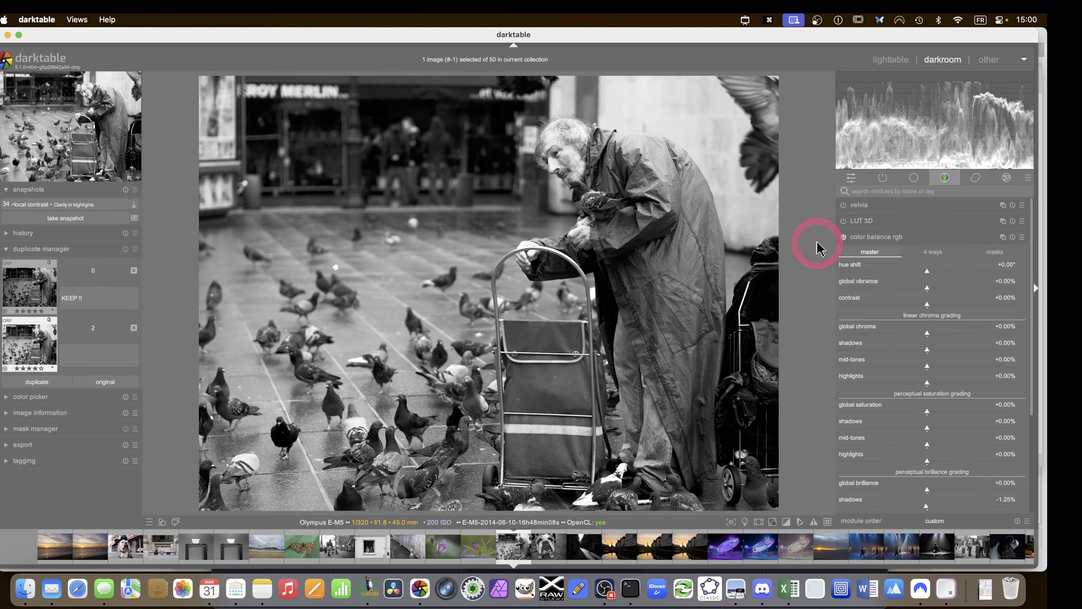
pyautogui.click(875, 238)
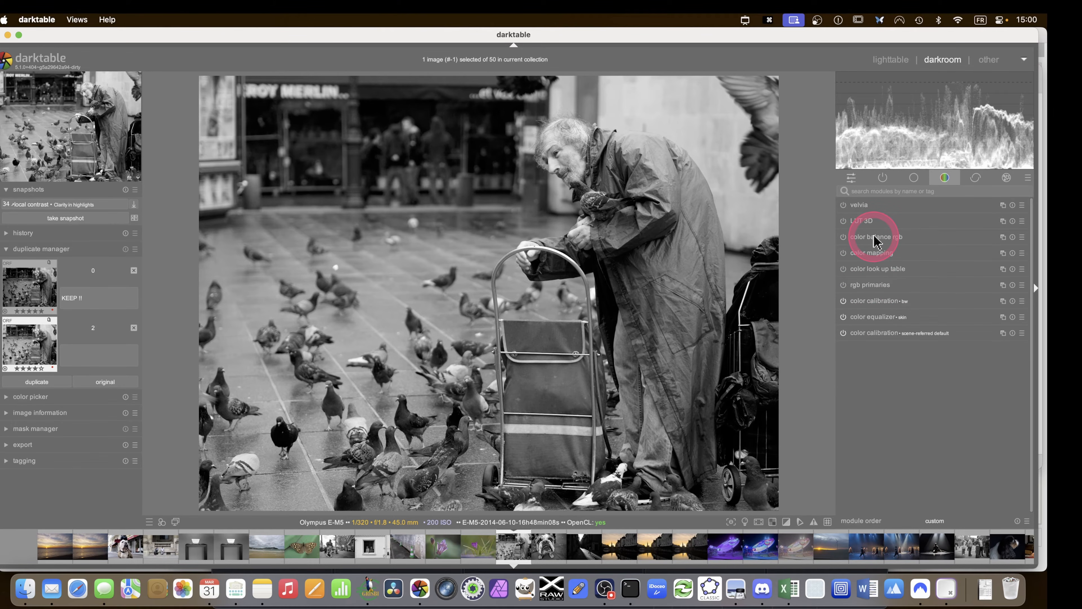
# Open the tone equalizer and set its mask exposure compensation to -0.90 EV
pyautogui.click(914, 177)
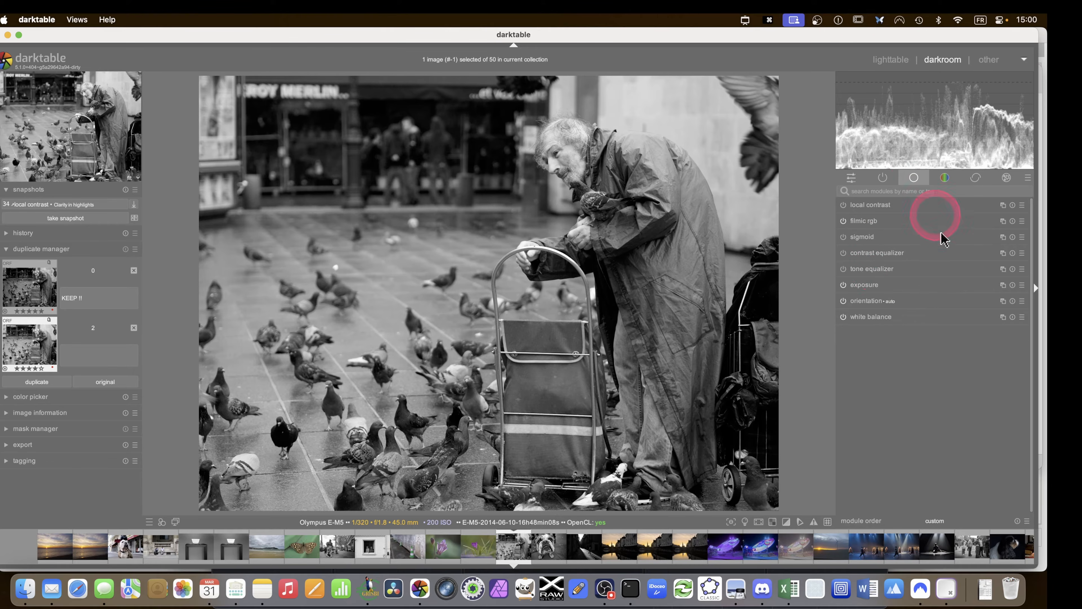
pyautogui.click(871, 268)
pyautogui.click(928, 284)
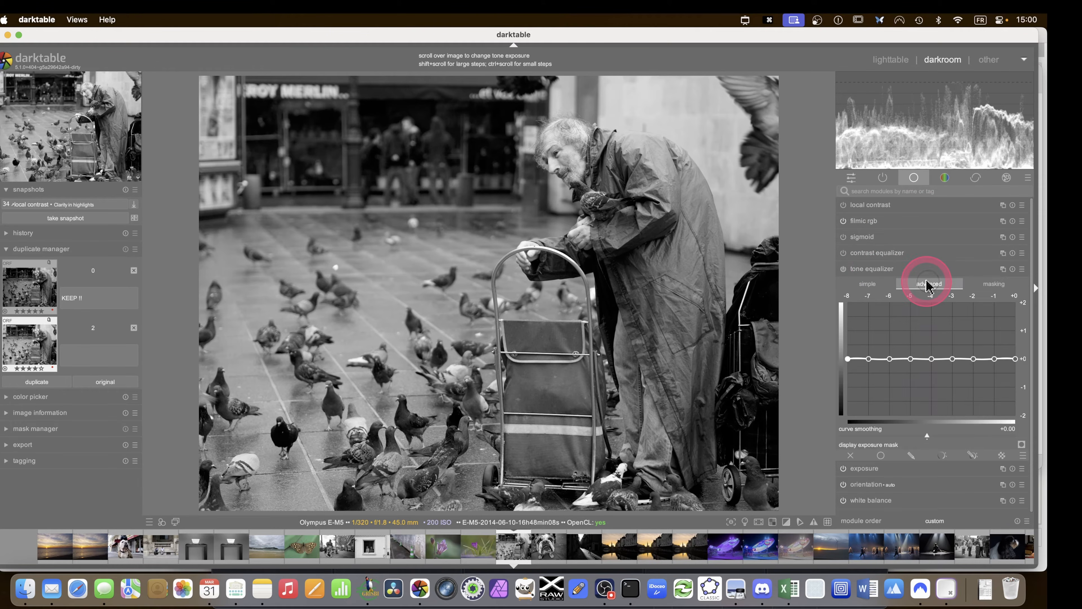
pyautogui.click(993, 284)
pyautogui.click(1021, 411)
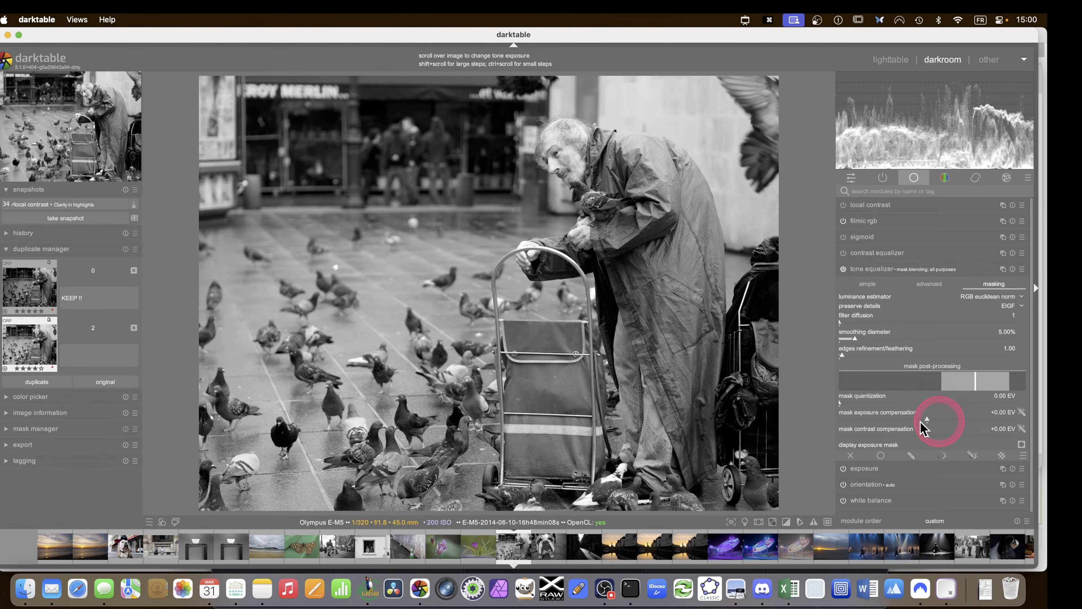
pyautogui.moveTo(922, 417); pyautogui.dragTo(908, 420)
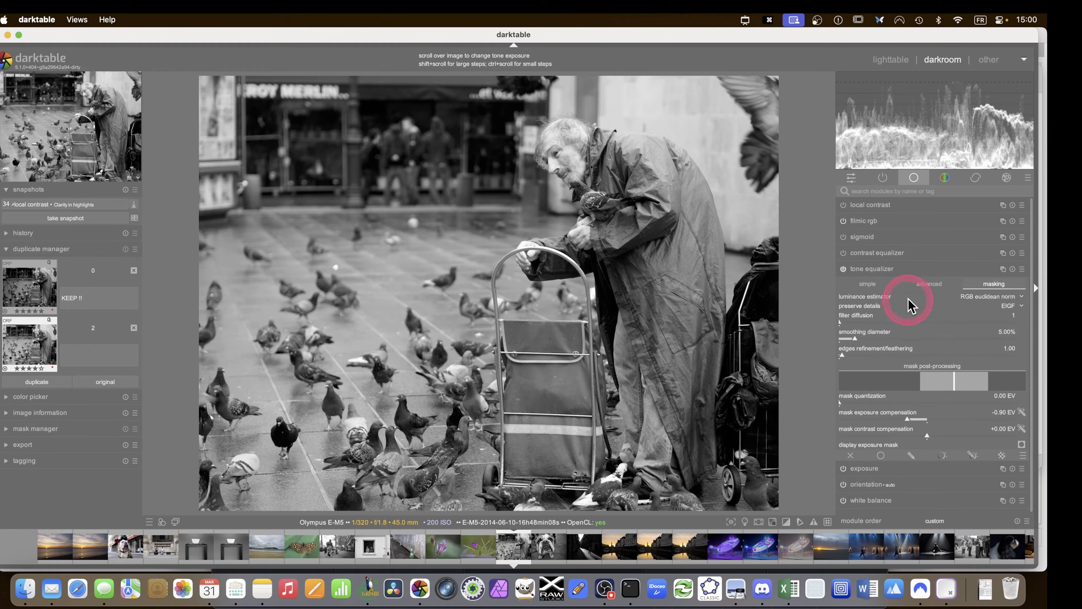
# Shape the tone equalizer's advanced curve by lowering the shadows around -6 EV and raising the highlights around -2 EV
pyautogui.click(927, 283)
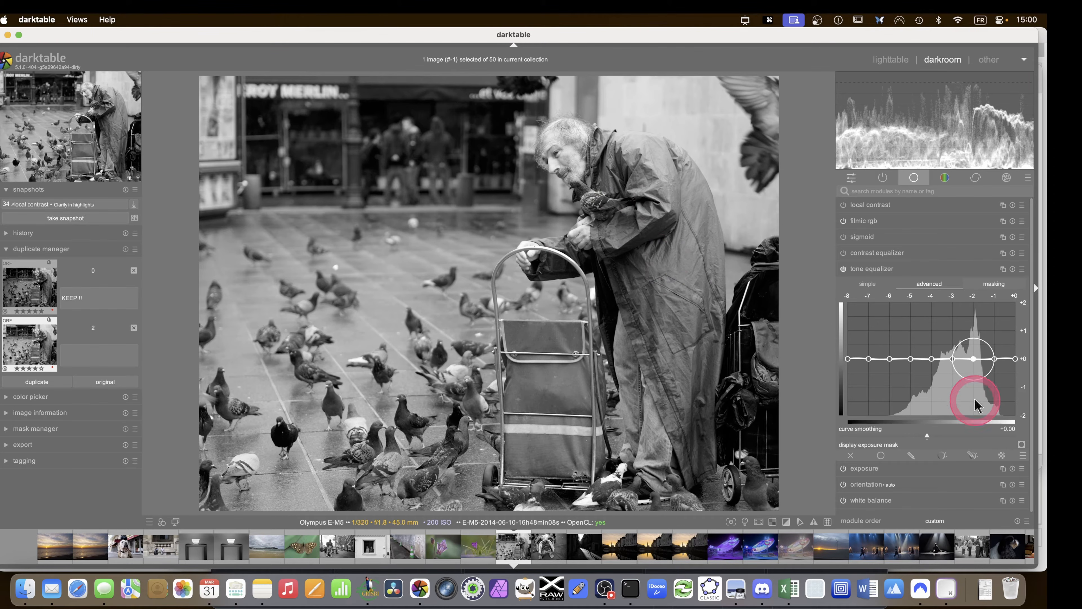
pyautogui.moveTo(942, 363); pyautogui.dragTo(891, 381)
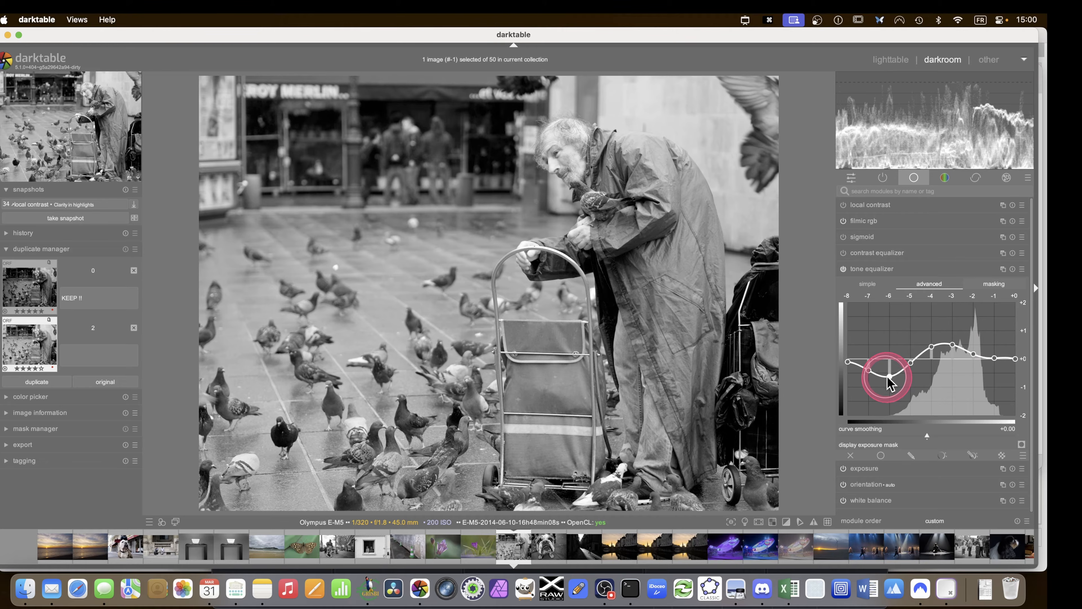
pyautogui.moveTo(979, 358); pyautogui.dragTo(954, 365)
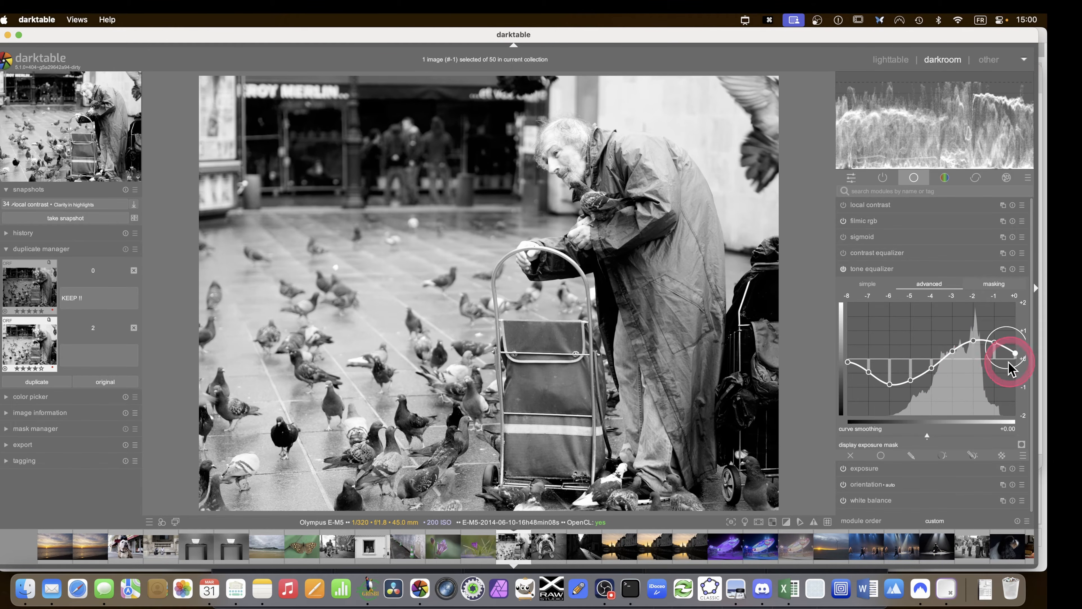
# Lower the highlight end of the tone equalizer curve below zero around -1 to +0 EV and collapse the module
pyautogui.moveTo(1014, 355); pyautogui.dragTo(1015, 375)
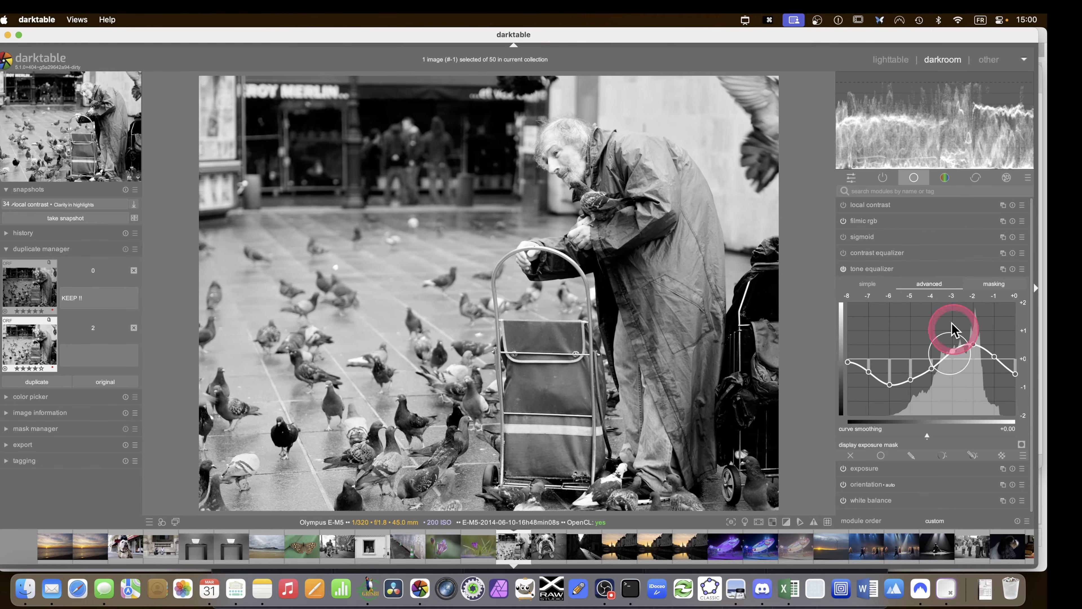
pyautogui.click(873, 269)
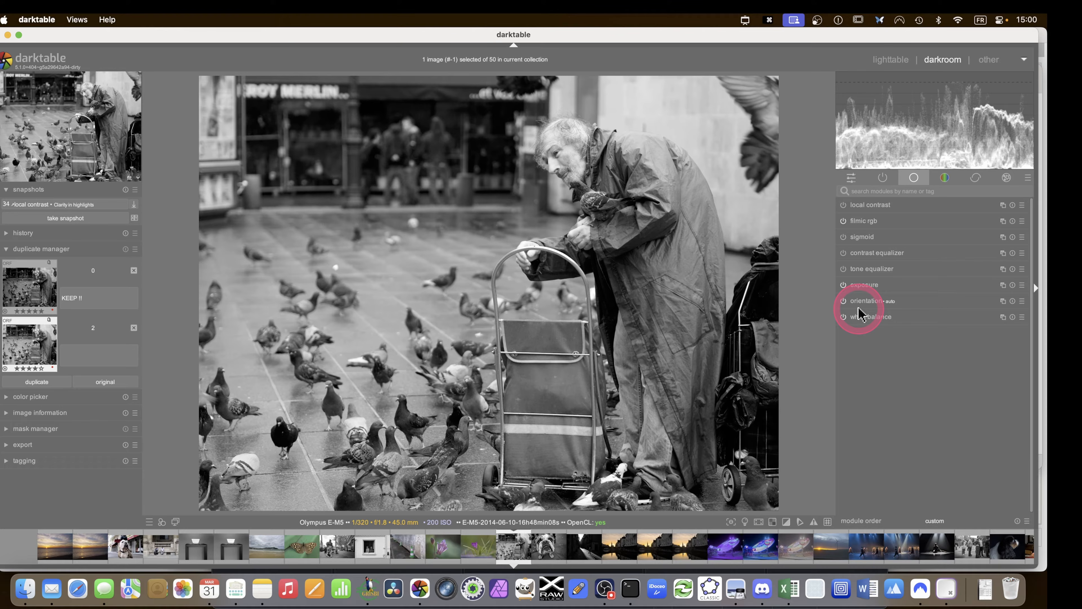
# Add a new exposure instance from the active modules and apply the vignette preset to it
pyautogui.click(883, 176)
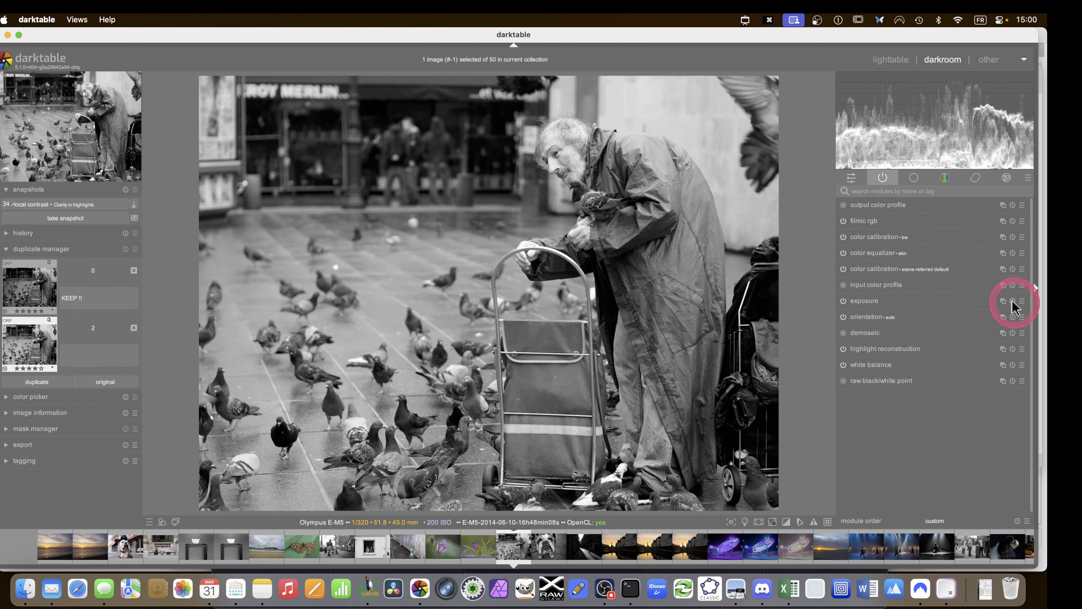
pyautogui.rightClick(1002, 301)
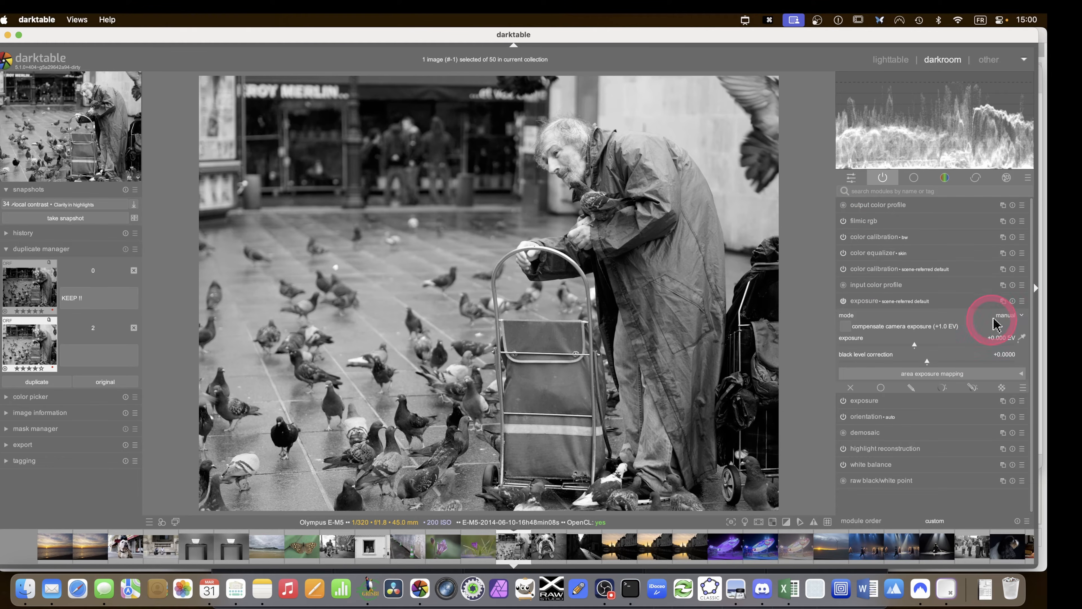
pyautogui.click(1022, 301)
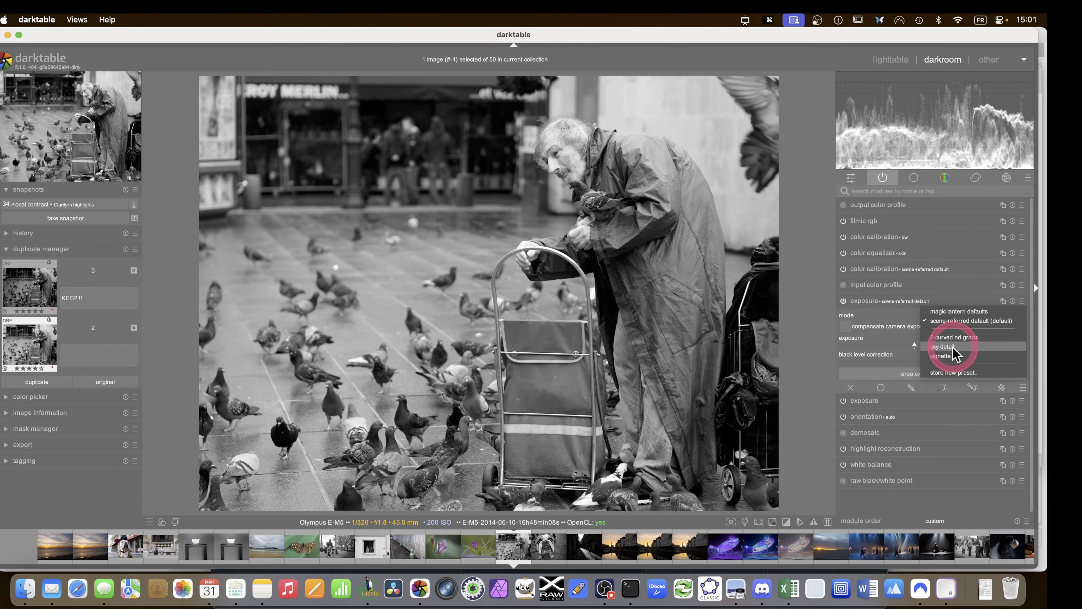
pyautogui.click(941, 356)
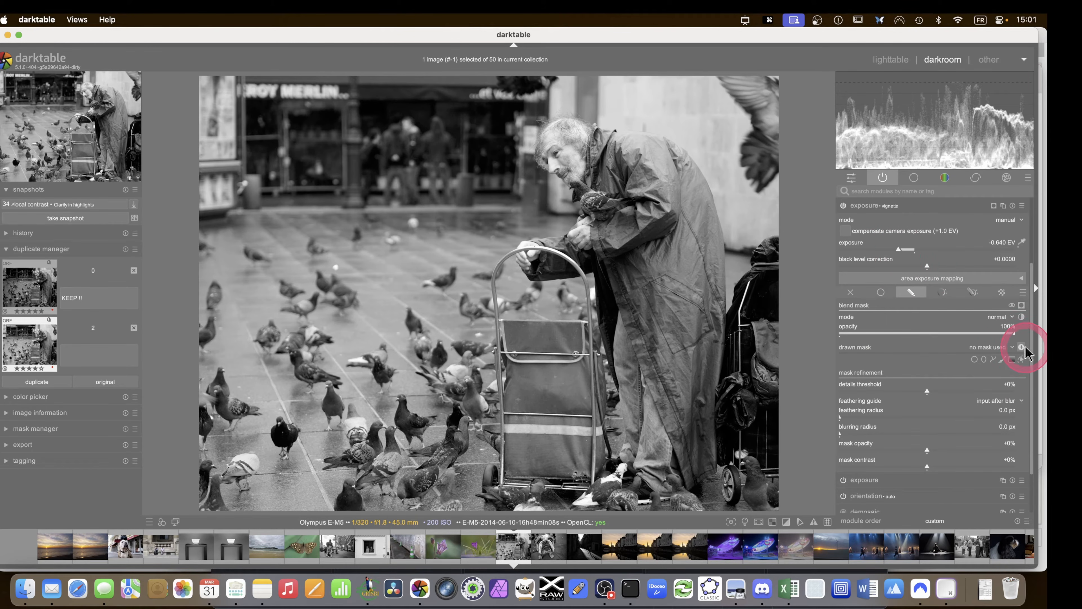
# Draw a tilted, widely feathered ellipse mask for the vignette exposure and reshape it around the man's upper body and the cart
pyautogui.click(984, 359)
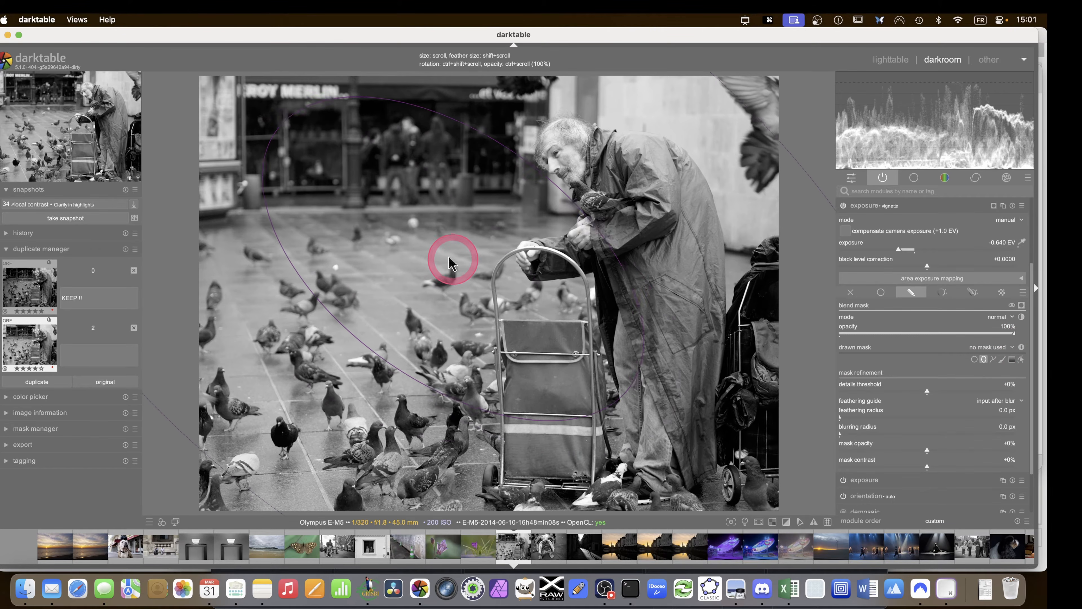
pyautogui.scroll(5, 508, 279)
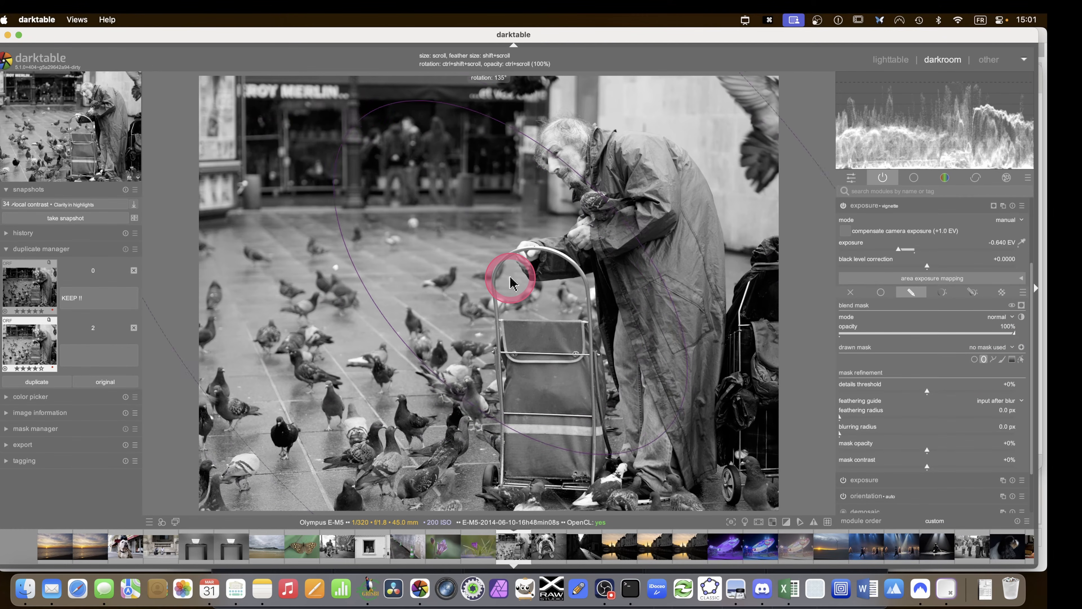
pyautogui.scroll(10, 507, 279)
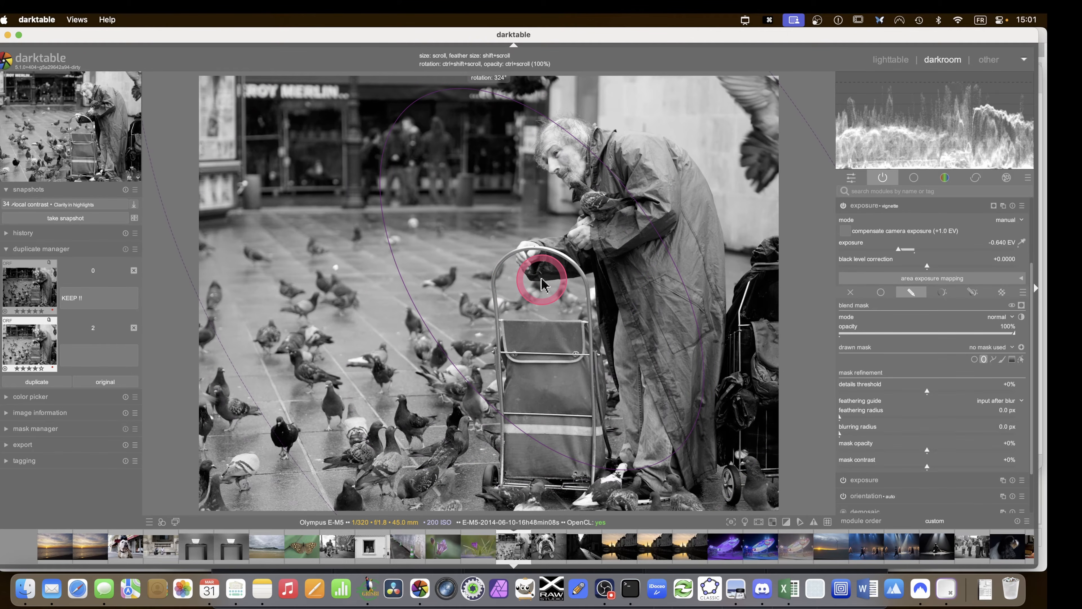
pyautogui.scroll(2, 541, 279)
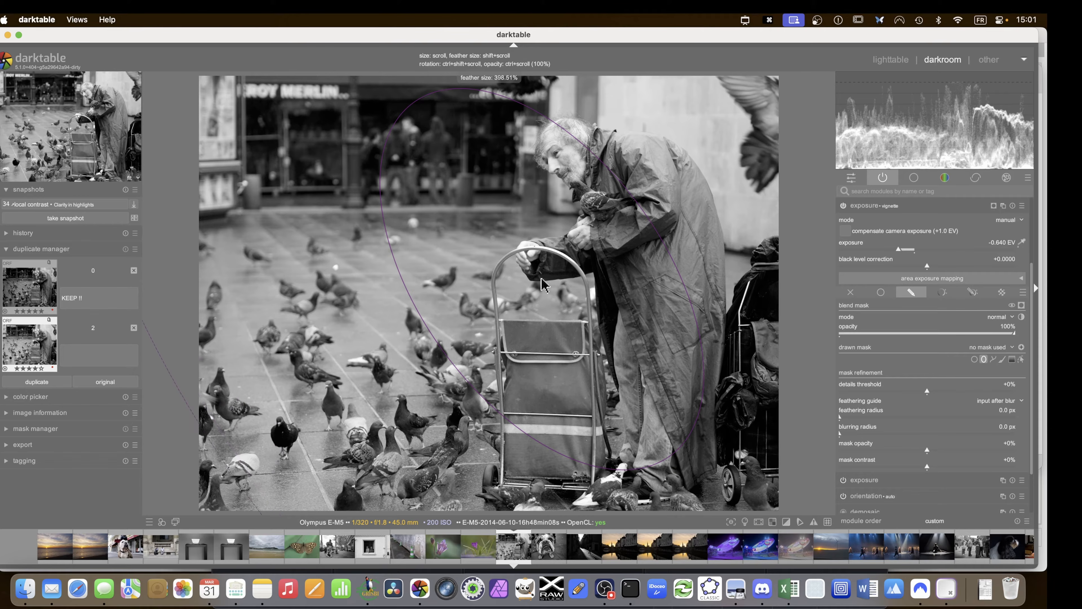
pyautogui.click(572, 278)
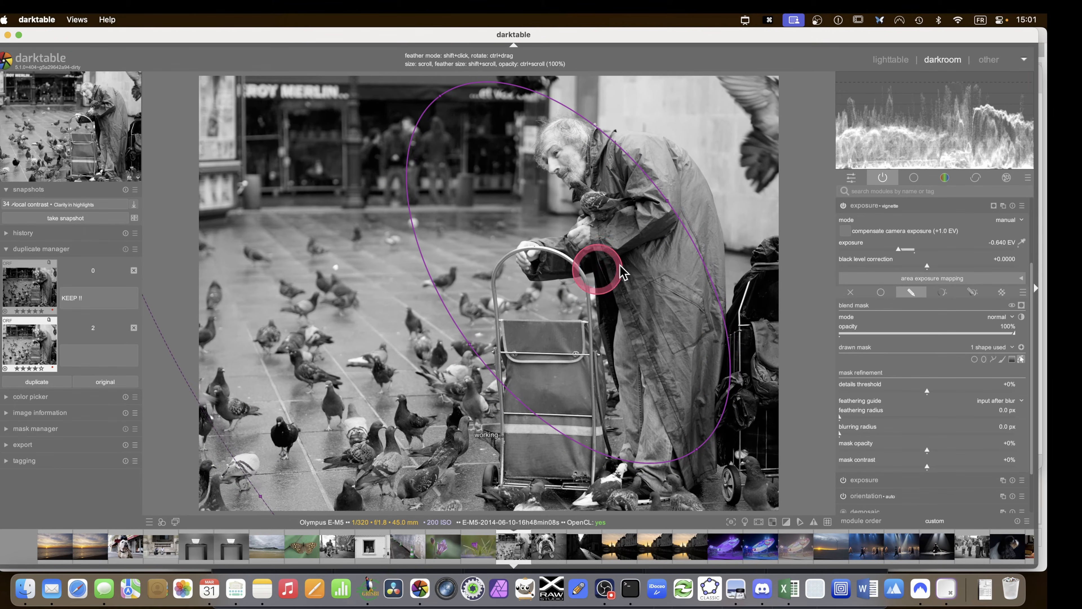
pyautogui.moveTo(684, 196); pyautogui.dragTo(715, 169)
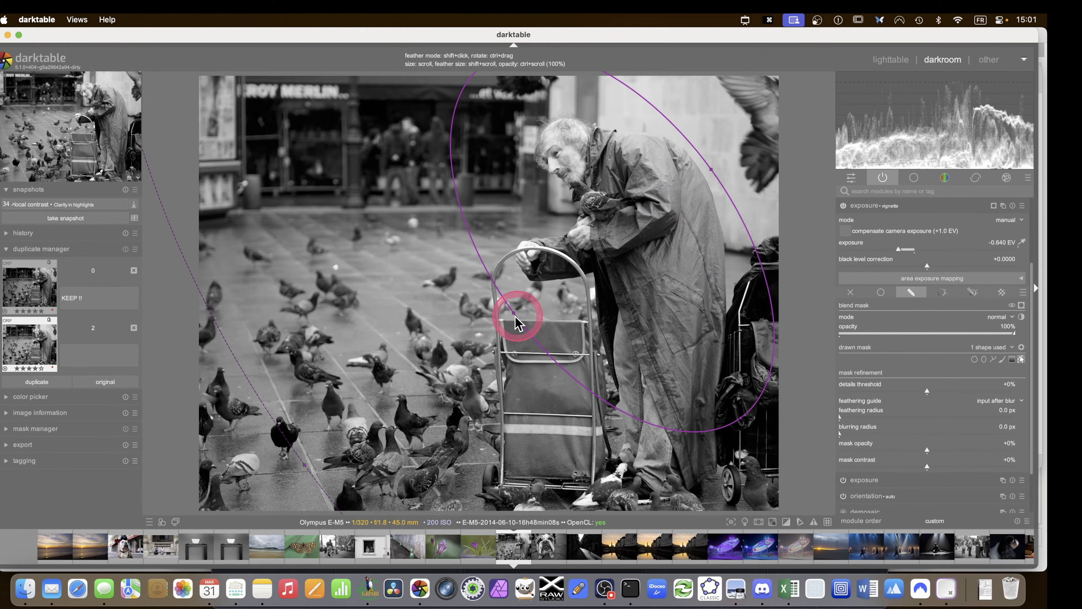
pyautogui.moveTo(491, 19); pyautogui.dragTo(624, 251)
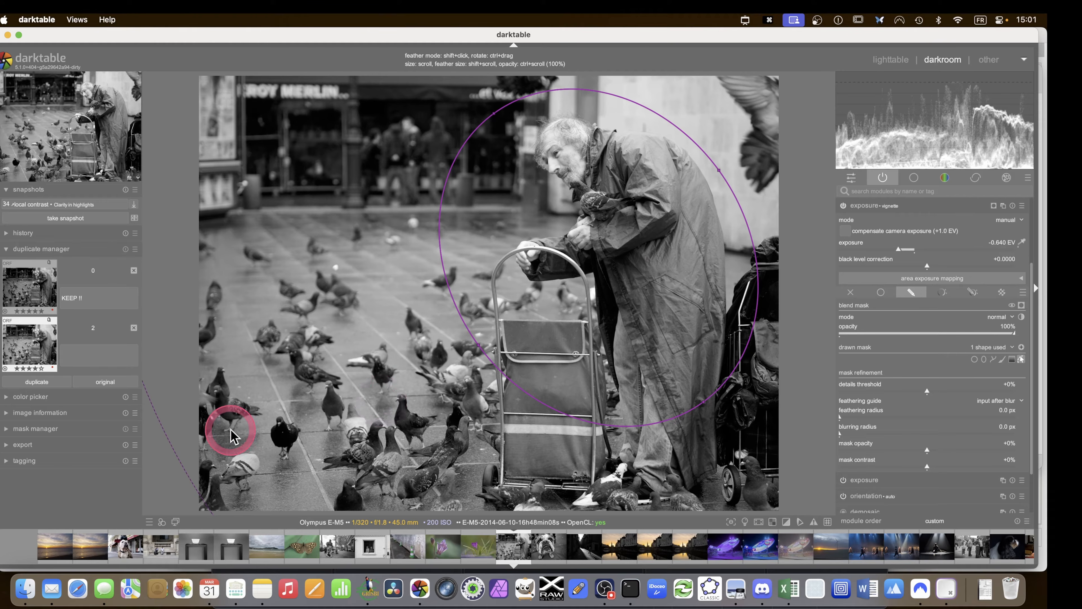
# Set the vignette exposure to -1.841 EV and collapse the module
pyautogui.click(873, 252)
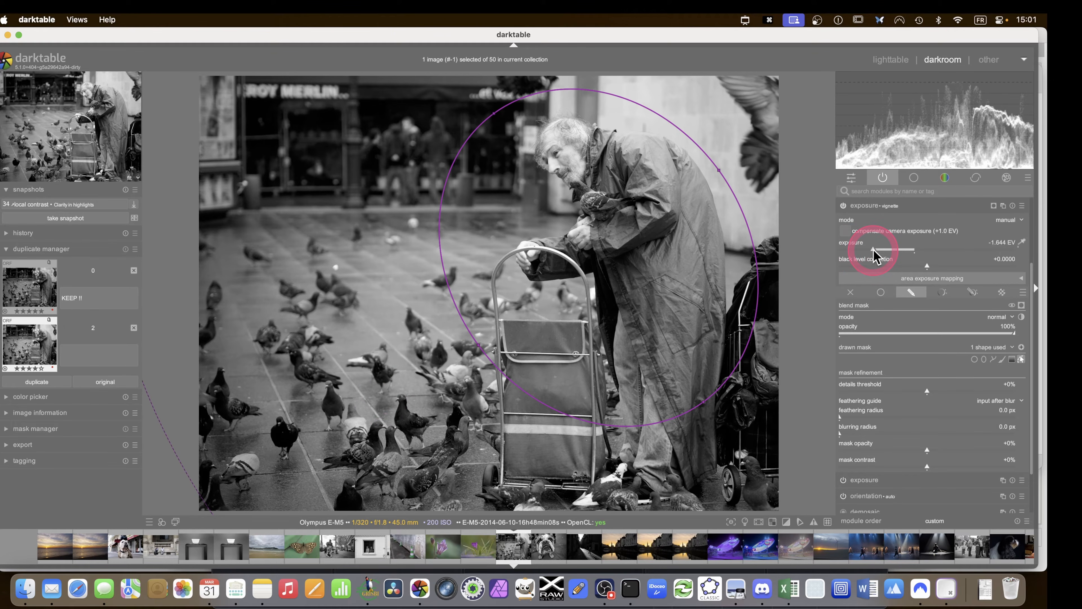
pyautogui.moveTo(873, 248); pyautogui.dragTo(876, 248)
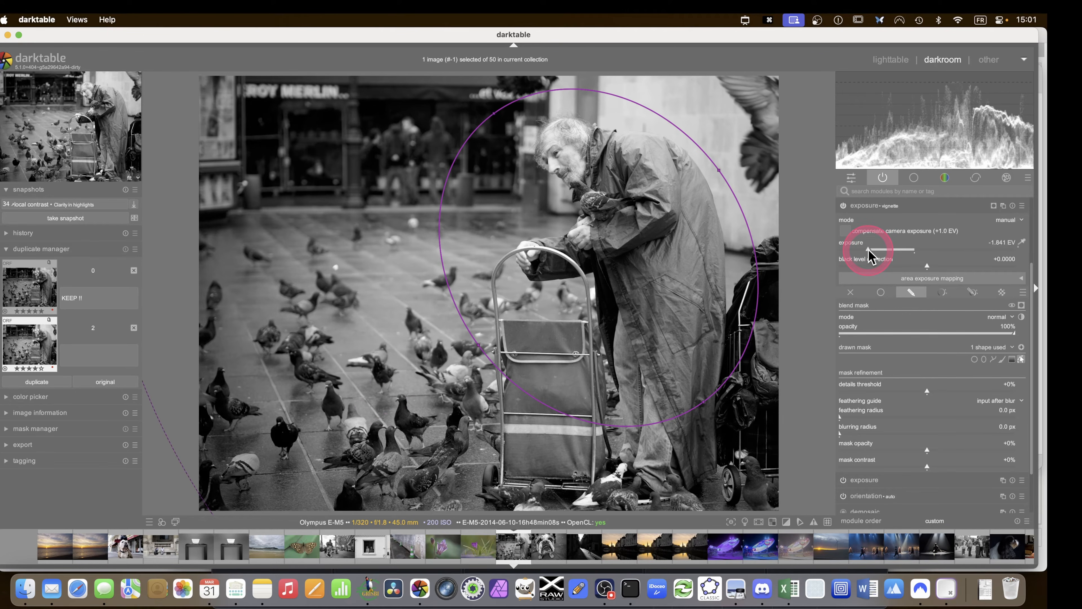
pyautogui.click(861, 205)
pyautogui.click(596, 262)
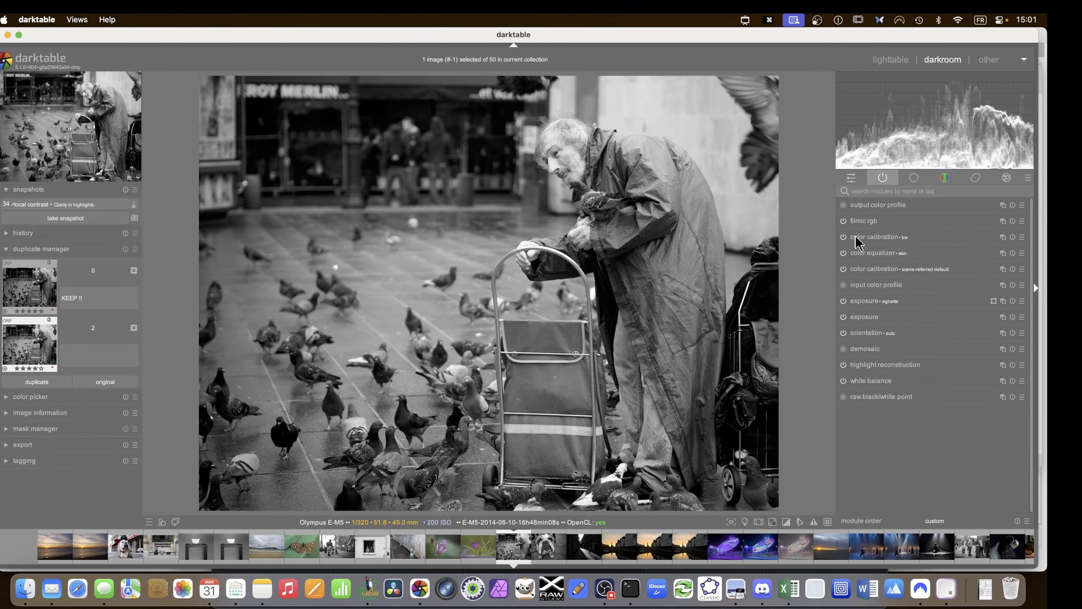
# Create another exposure instance above the vignette and rename it "nd grad"
pyautogui.click(1003, 301)
pyautogui.click(1003, 302)
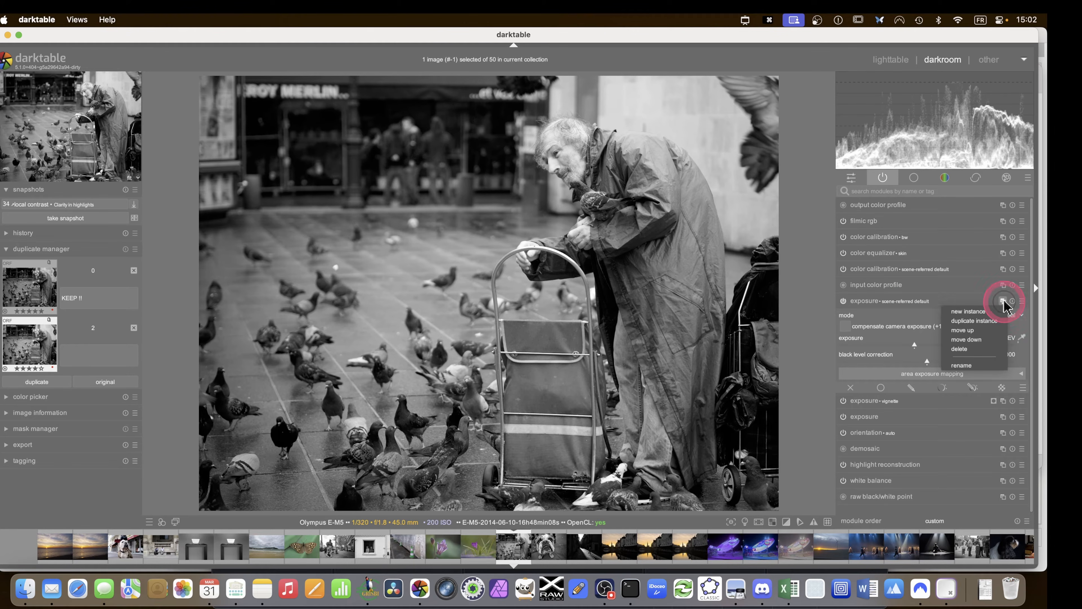
pyautogui.click(987, 367)
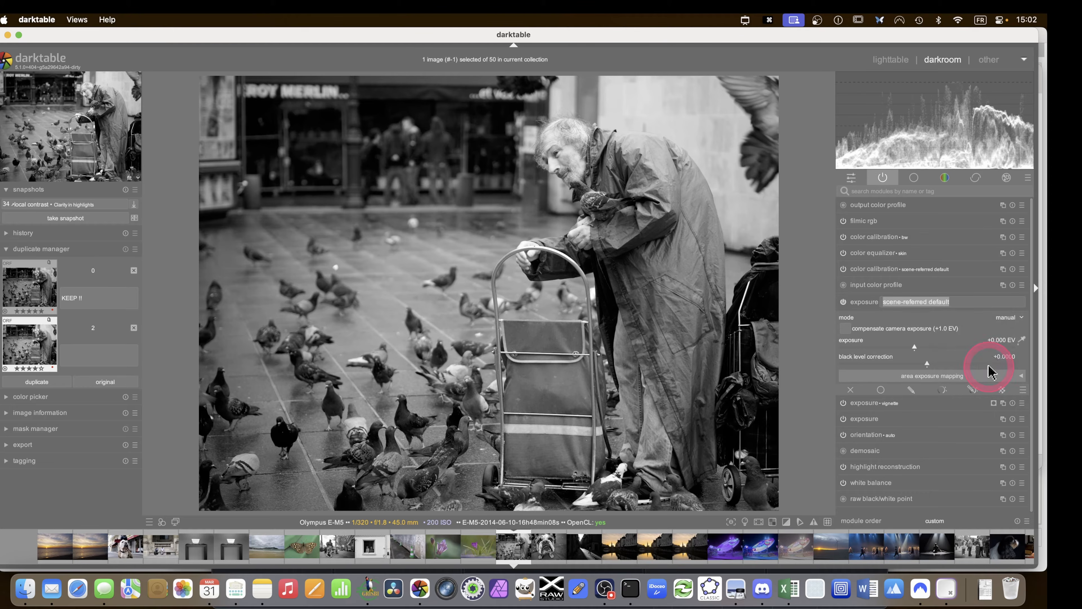
pyautogui.write('nd grad')
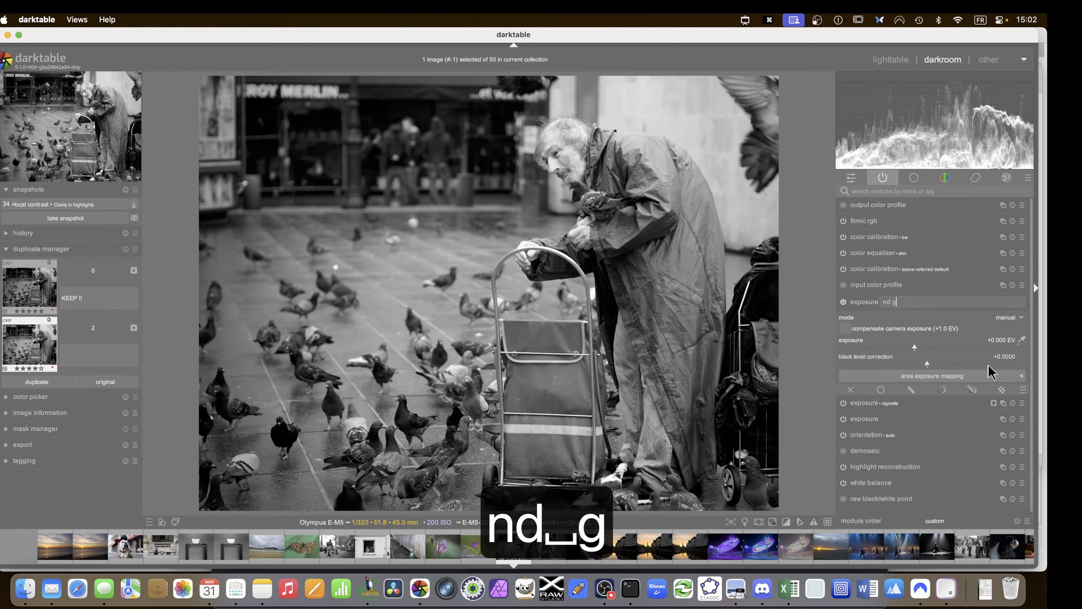
pyautogui.press('Return')
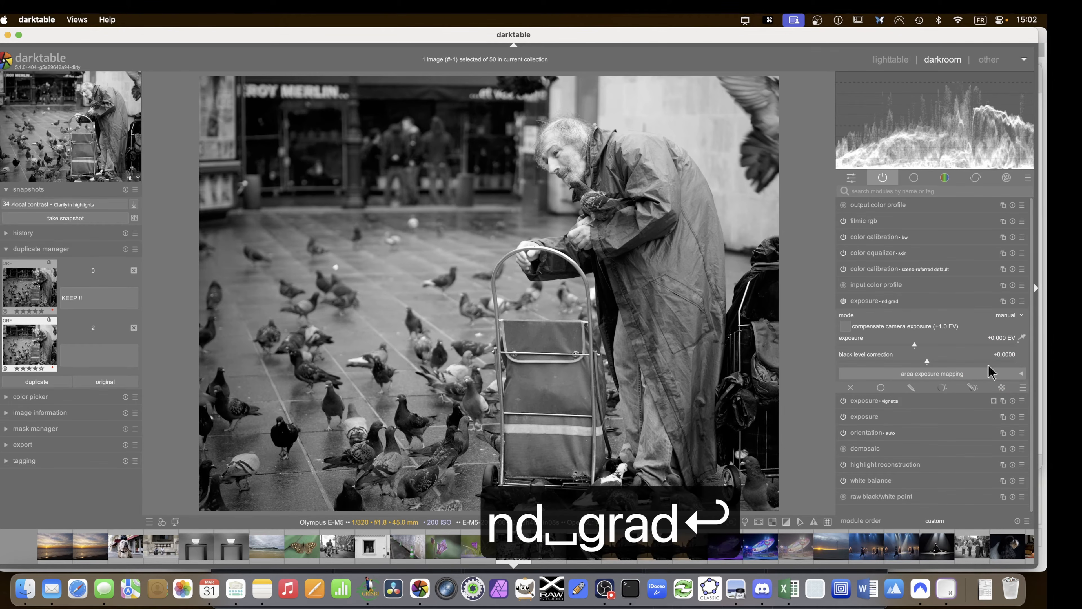
# Add a drawn gradient mask to the nd grad exposure and place it horizontally across the bottom of the photo
pyautogui.click(913, 386)
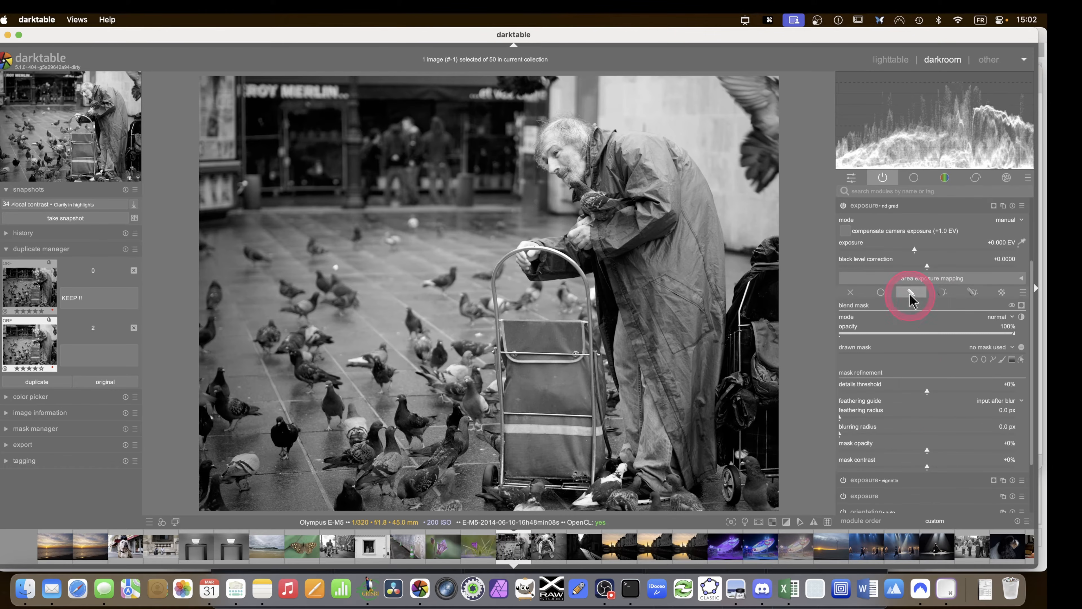
pyautogui.click(1012, 359)
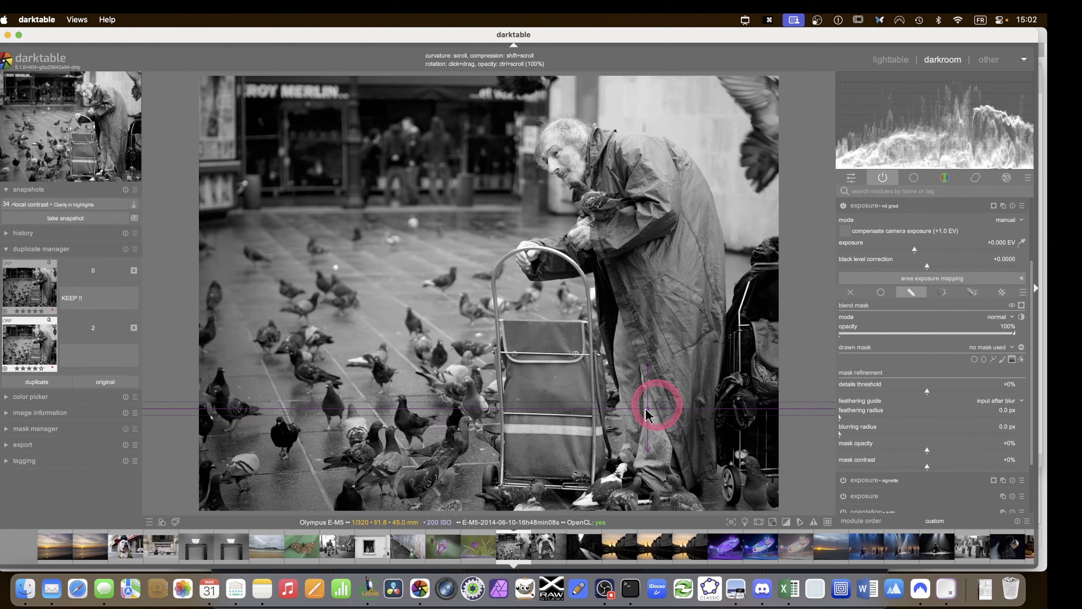
pyautogui.moveTo(482, 421)
pyautogui.mouseDown()
pyautogui.moveTo(483, 380)
pyautogui.moveTo(549, 441)
pyautogui.moveTo(483, 478)
pyautogui.mouseUp()
pyautogui.scroll(-3, 496, 426)
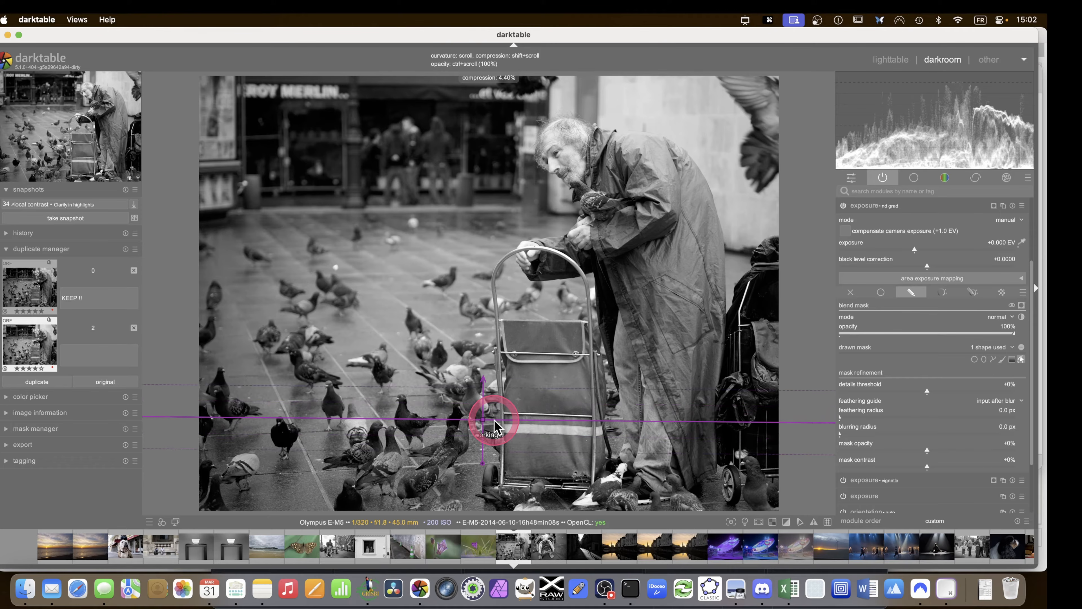
pyautogui.moveTo(483, 420); pyautogui.dragTo(482, 478)
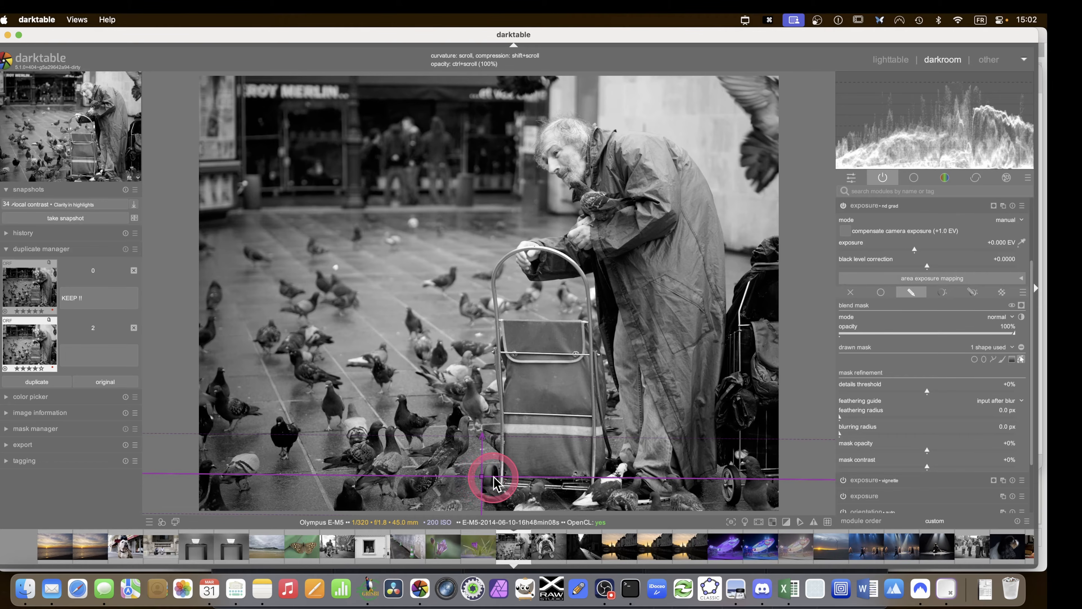
# Bend the gradient mask to a curvature of -19.00%, then reposition and rotate it around the photo's lower edge
pyautogui.scroll(-10, 496, 482)
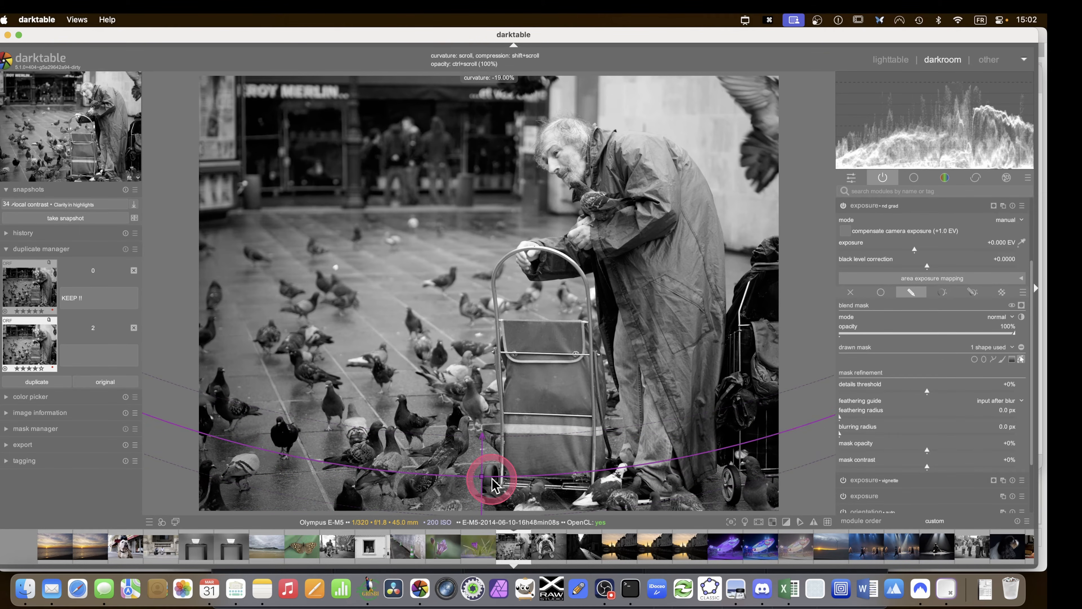
pyautogui.moveTo(489, 482); pyautogui.dragTo(486, 454)
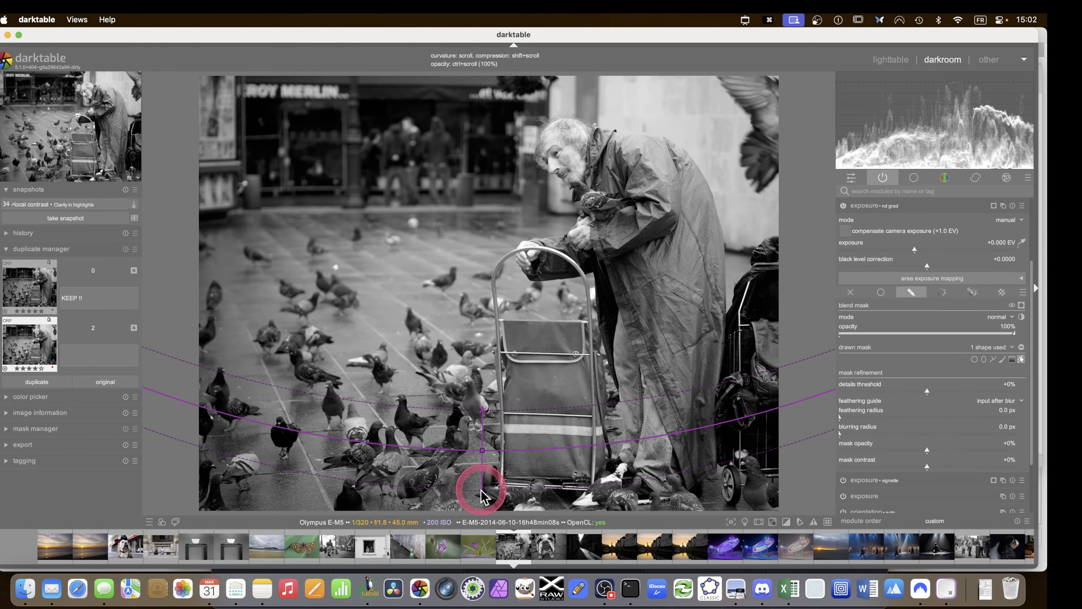
pyautogui.moveTo(477, 491); pyautogui.dragTo(472, 466)
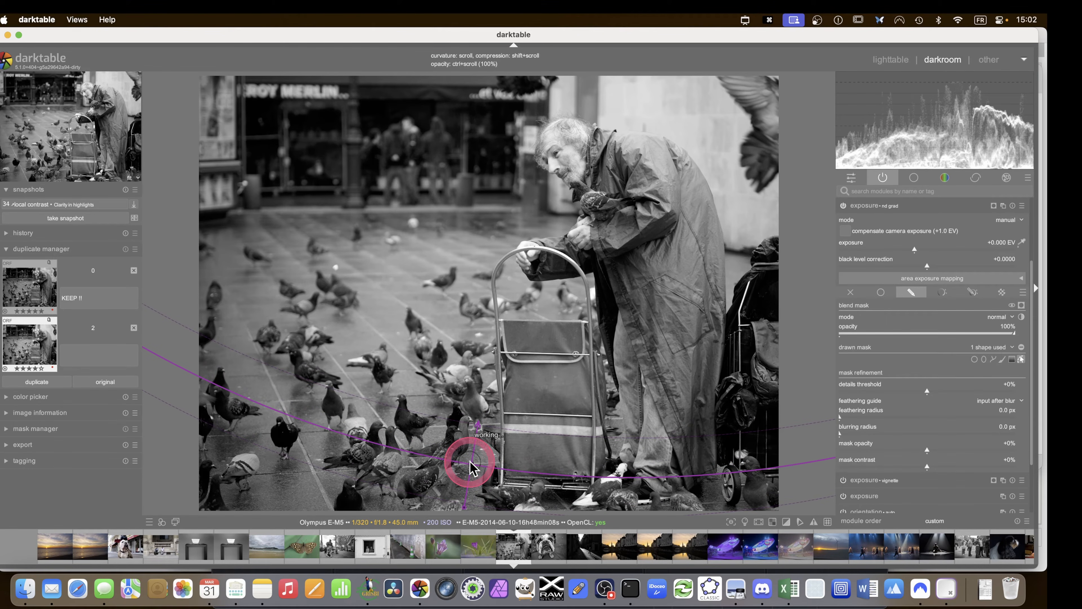
pyautogui.moveTo(464, 506); pyautogui.dragTo(477, 507)
pyautogui.moveTo(471, 462); pyautogui.dragTo(490, 469)
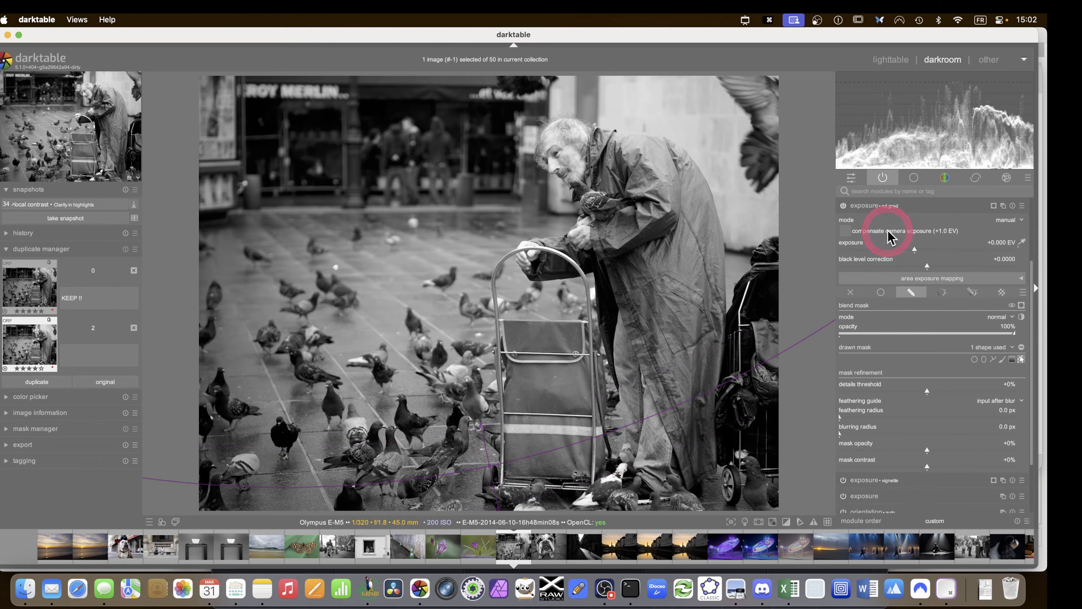
# Lower the nd grad exposure to darken the photo's lower edge and collapse the module
pyautogui.moveTo(884, 248); pyautogui.dragTo(894, 249)
pyautogui.click(880, 207)
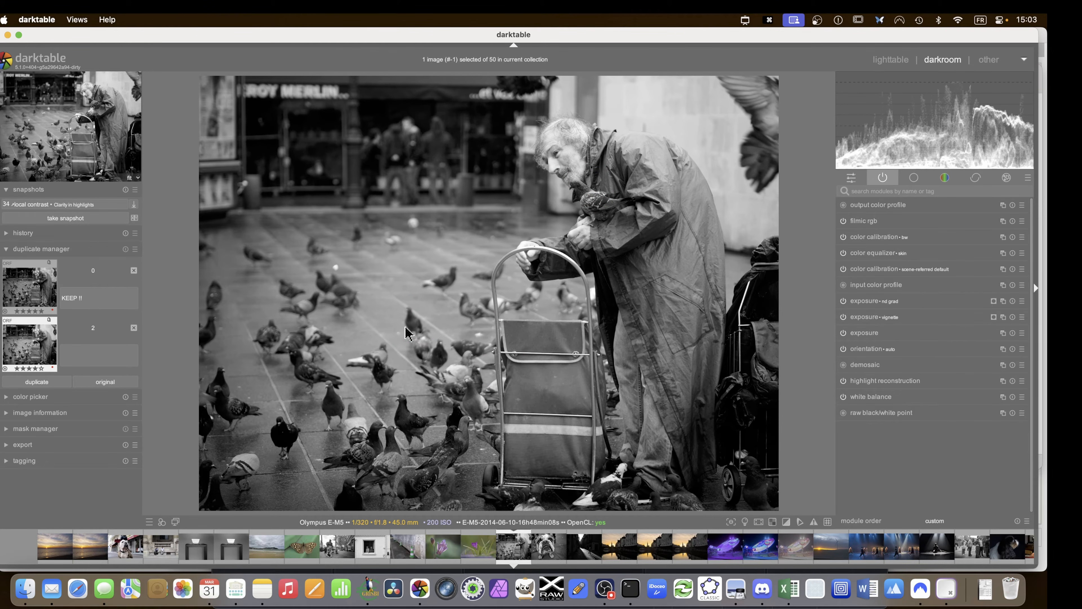
# Review the filmic rgb look curve and contrast, and collapse the module
pyautogui.click(869, 222)
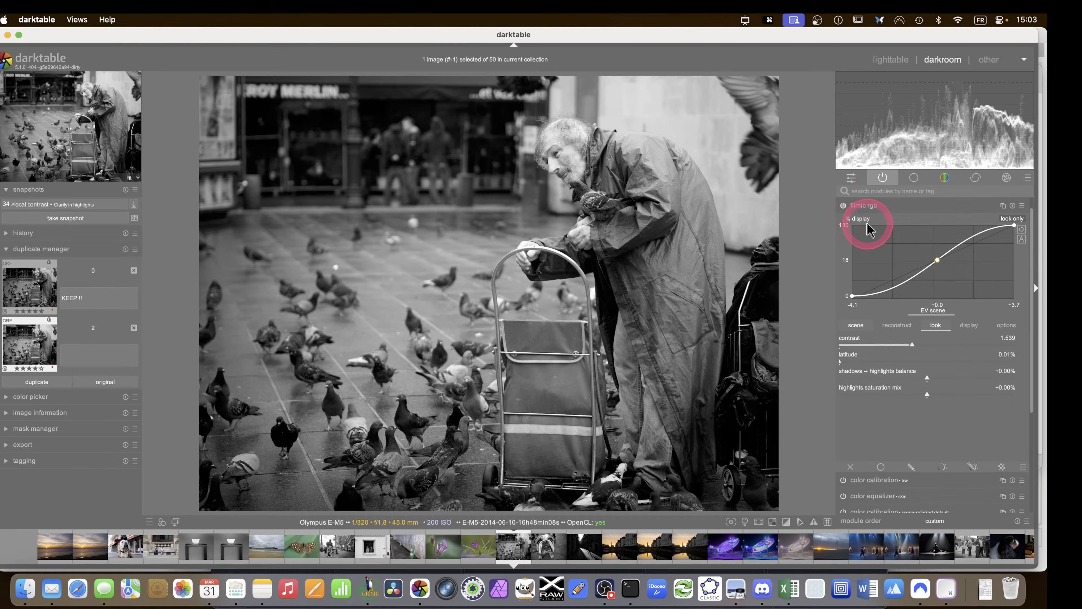
pyautogui.click(858, 209)
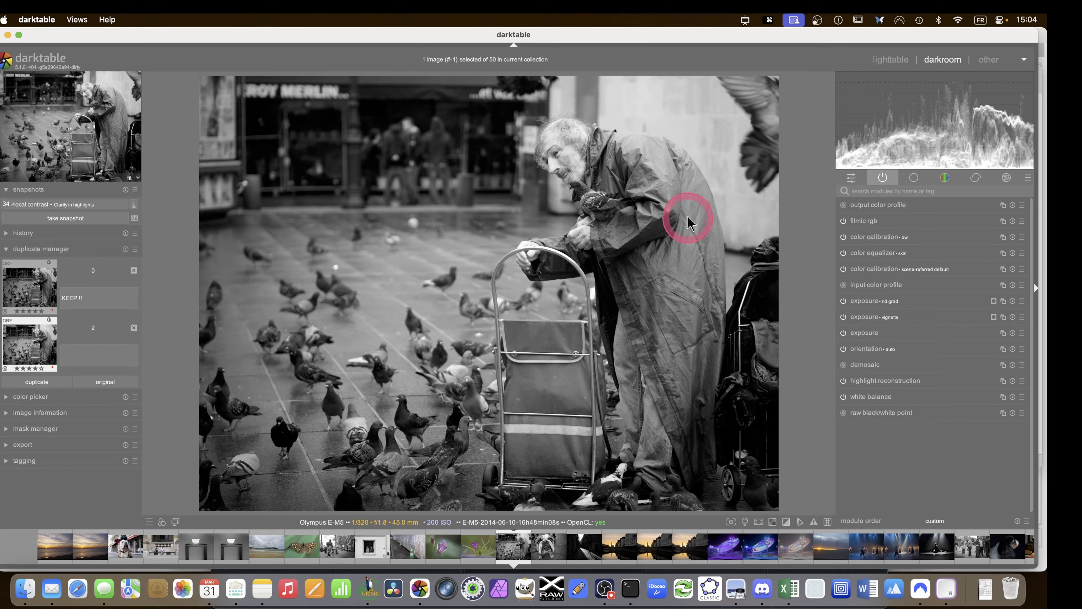
# Apply the "sharpen demosaicing: no AA filter" preset to diffuse or sharpen in the correction modules
pyautogui.click(976, 177)
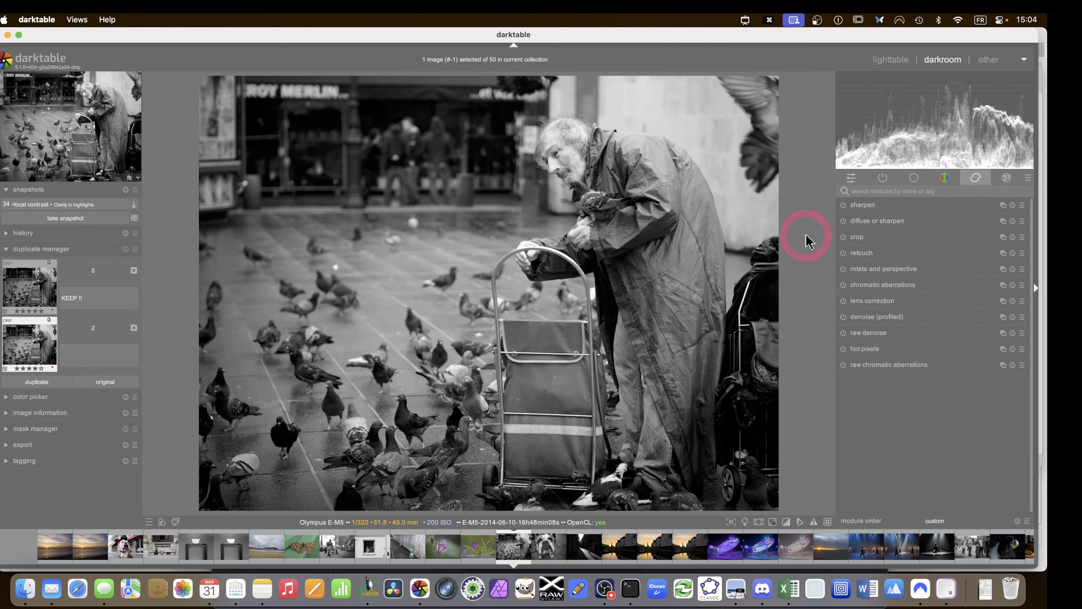
pyautogui.click(1022, 221)
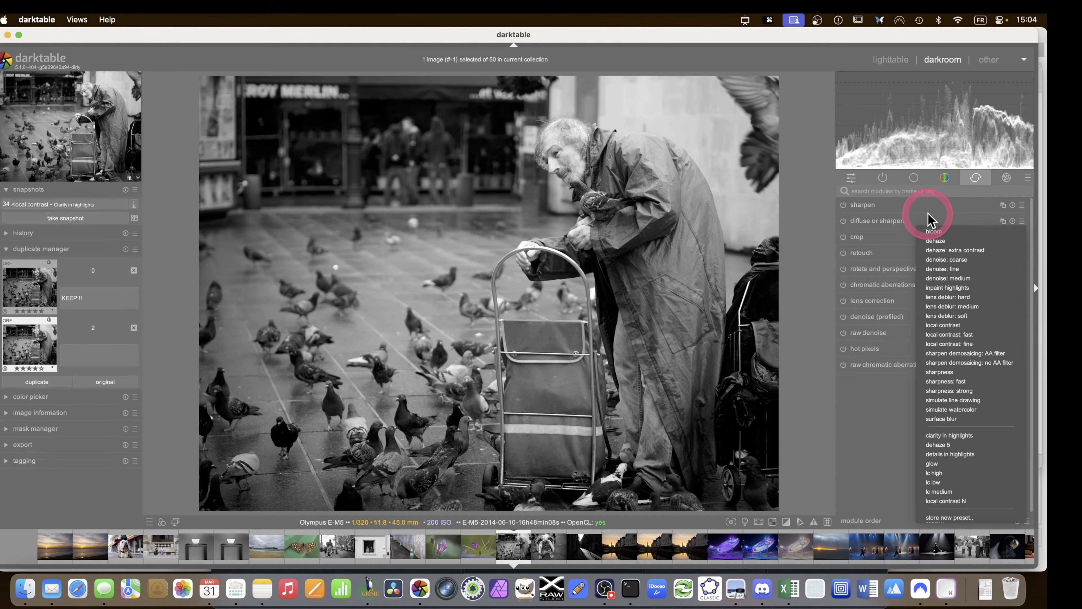
pyautogui.click(991, 363)
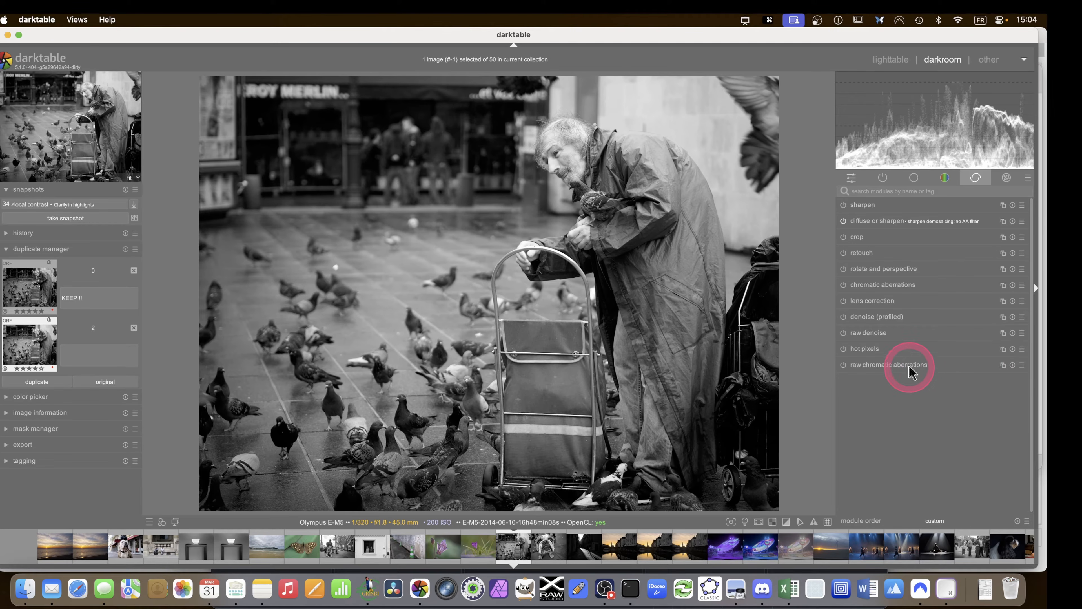
# Add a new instance of diffuse or sharpen with the "lens deblur: medium" preset and collapse it
pyautogui.rightClick(1008, 225)
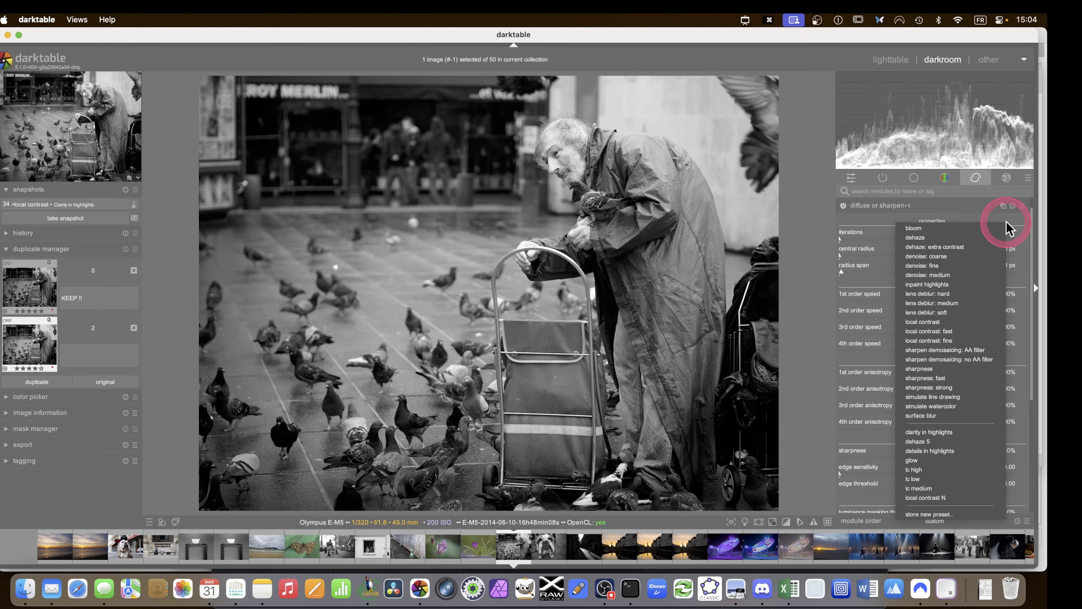
pyautogui.click(978, 303)
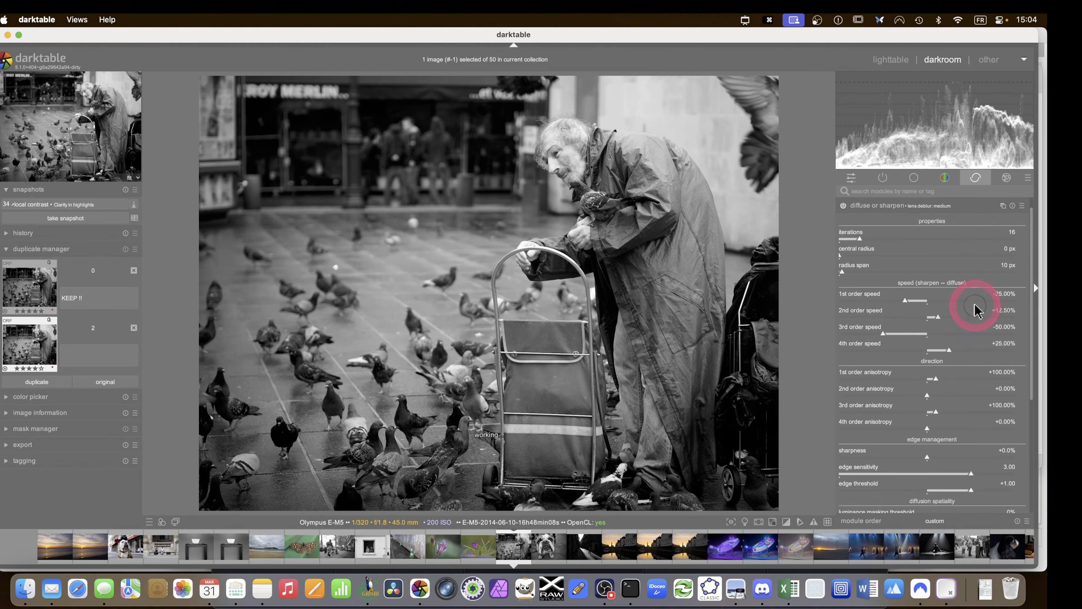
pyautogui.click(891, 206)
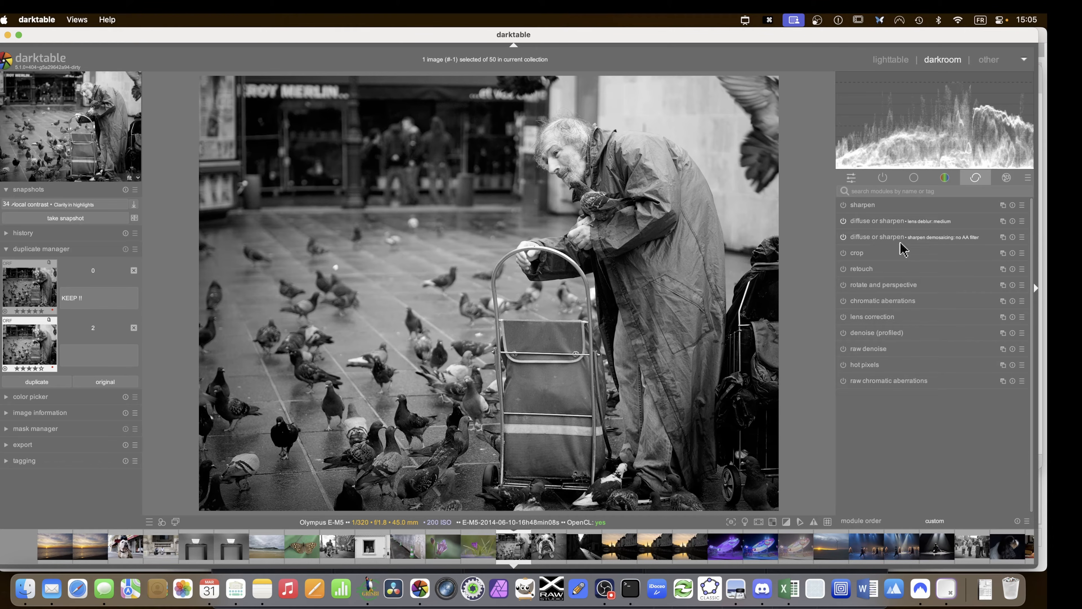
pyautogui.click(906, 244)
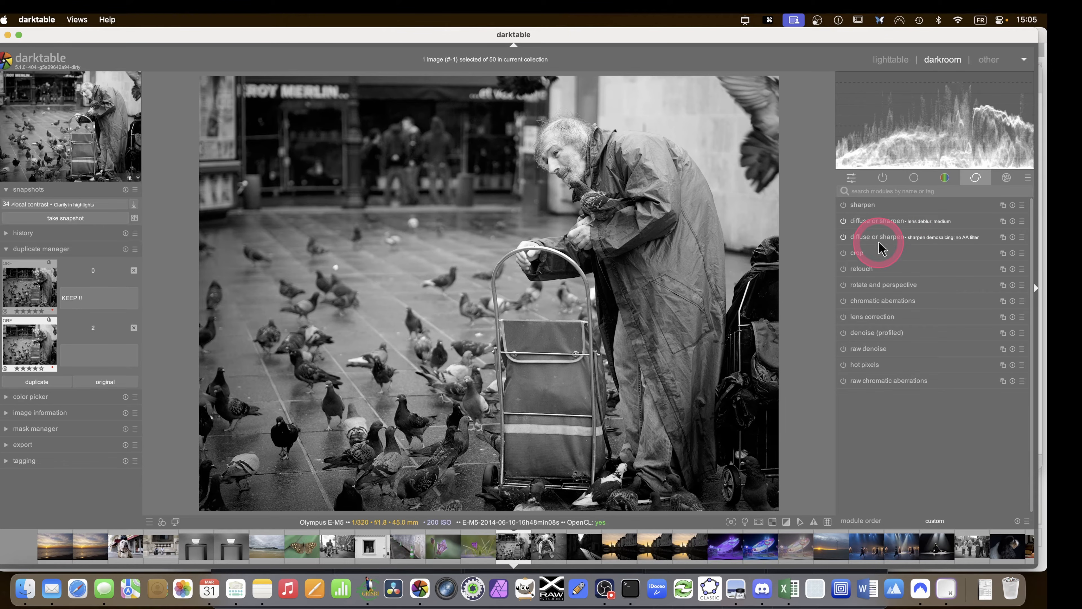
# Create another new instance of diffuse or sharpen and rename it "dehaze"
pyautogui.click(1007, 222)
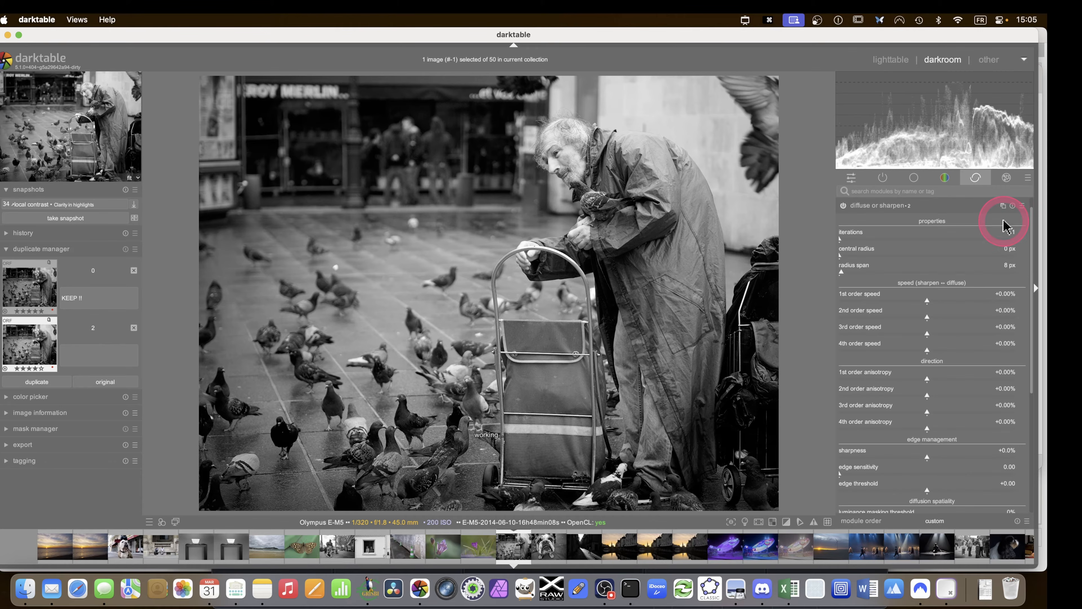
pyautogui.click(1002, 206)
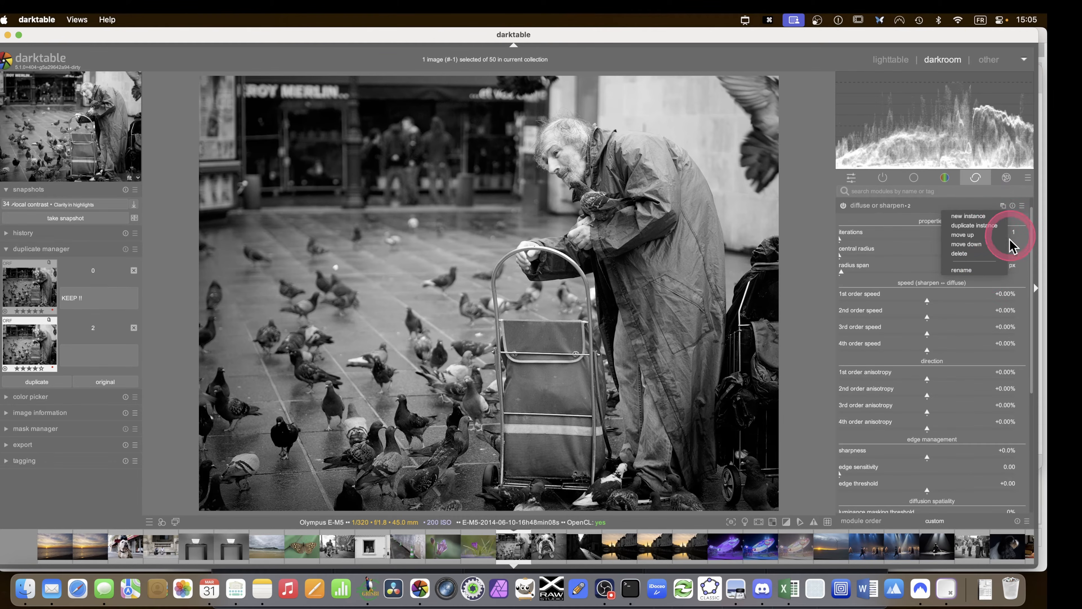
pyautogui.click(985, 273)
pyautogui.write('d')
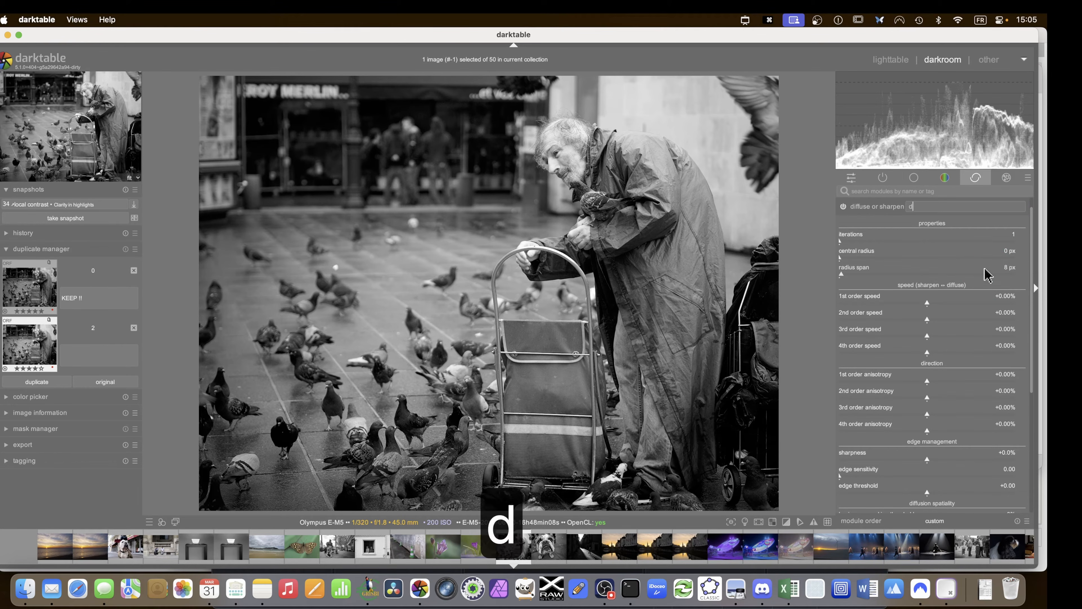
pyautogui.write('ehaze')
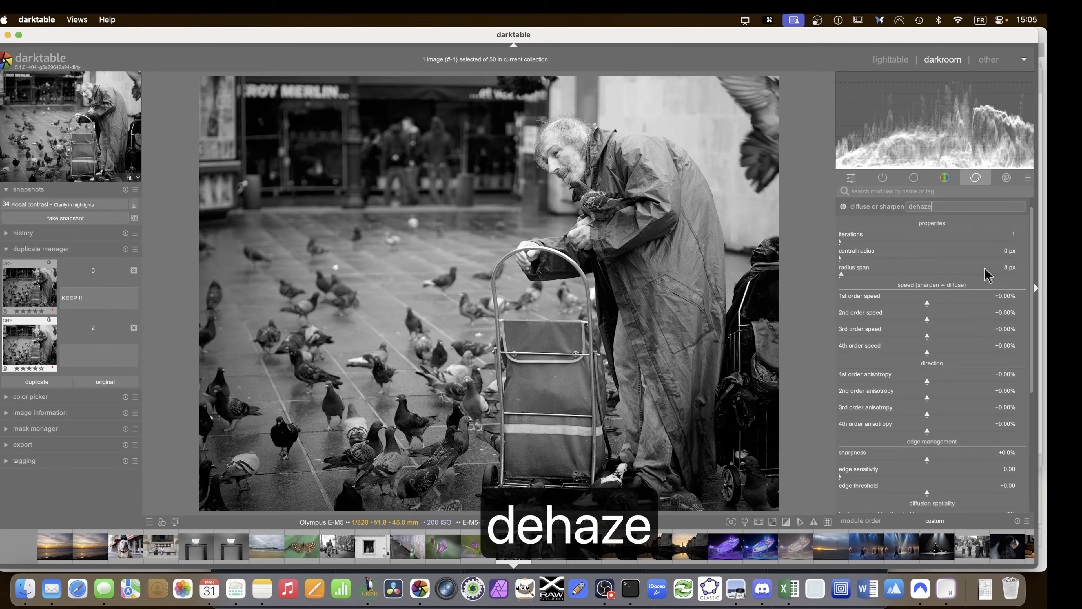
pyautogui.press('Return')
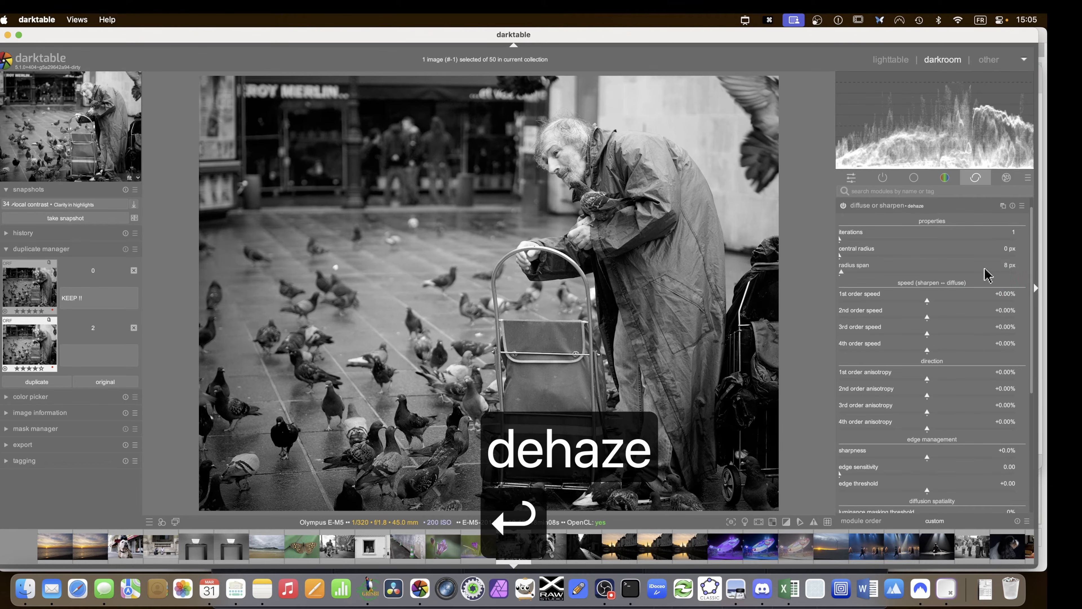
# Apply the built-in dehaze preset to the new diffuse or sharpen instance named dehaze
pyautogui.click(1022, 206)
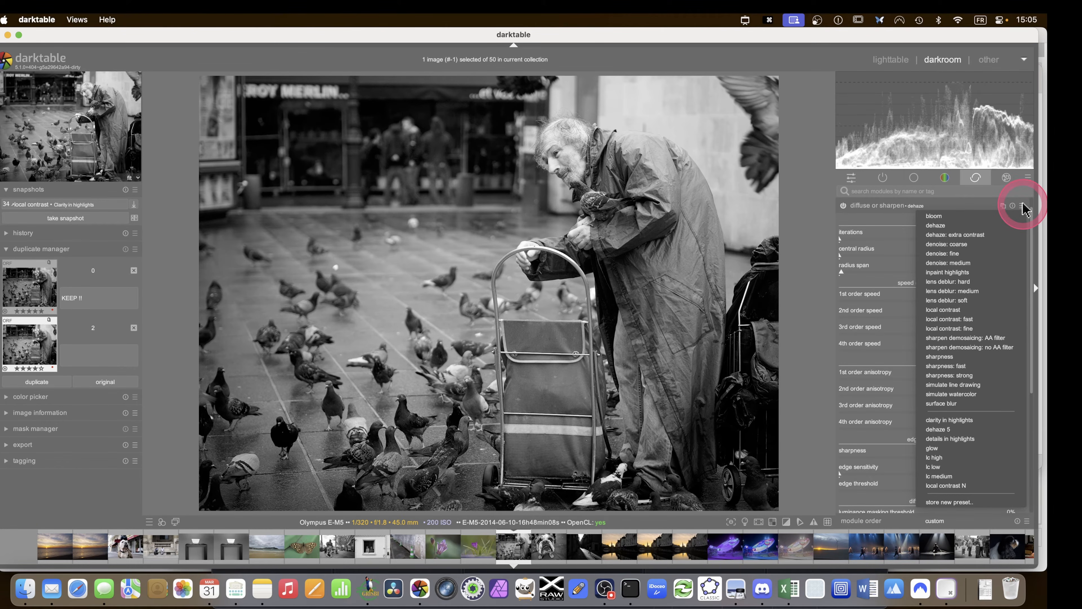
pyautogui.click(1026, 205)
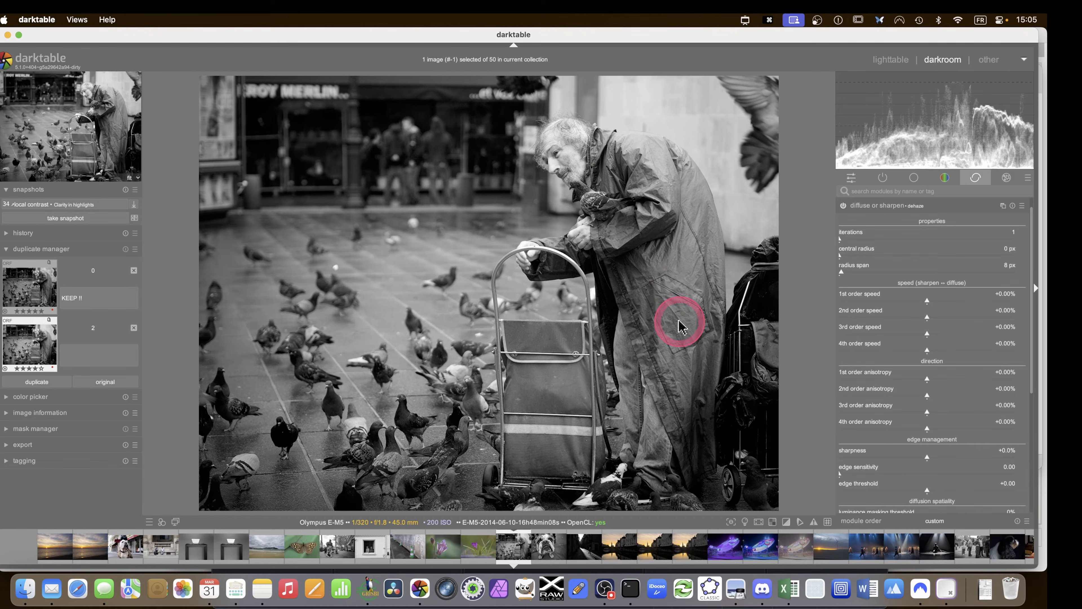
pyautogui.click(1022, 207)
pyautogui.click(1012, 227)
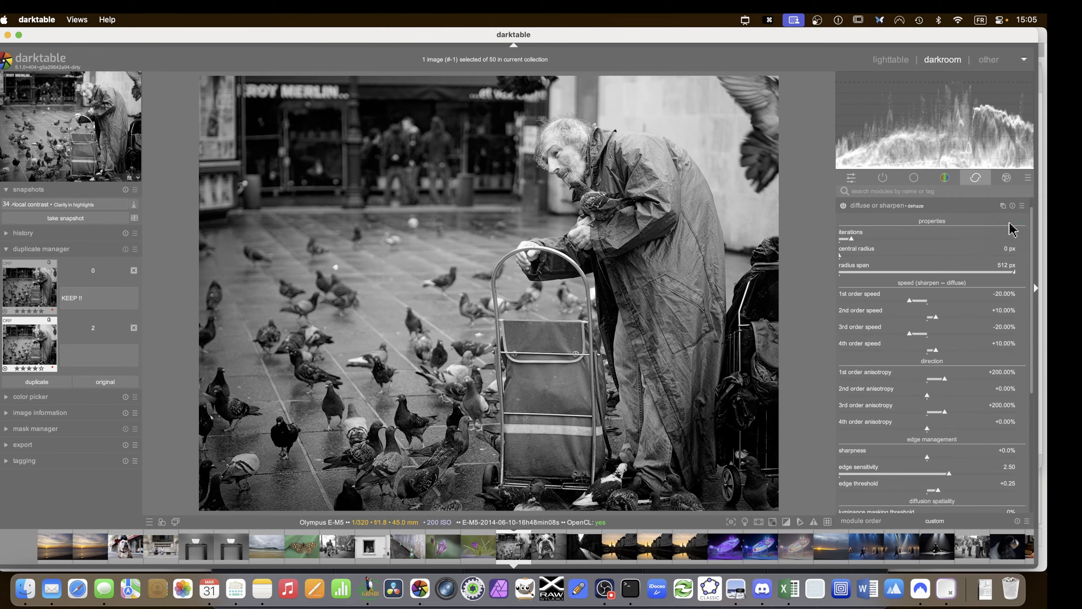
# Compare the whole photo with the dehaze instance switched on and off
pyautogui.click(843, 206)
pyautogui.click(843, 206)
pyautogui.click(843, 206)
pyautogui.click(844, 207)
pyautogui.click(843, 206)
pyautogui.click(843, 206)
pyautogui.click(843, 206)
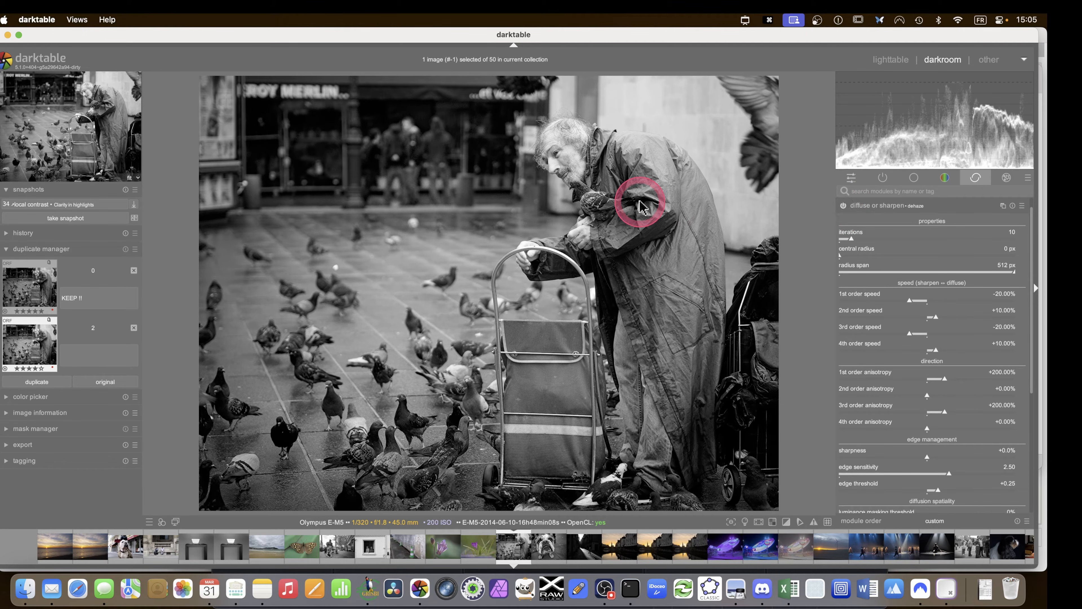
pyautogui.scroll(4, 607, 199)
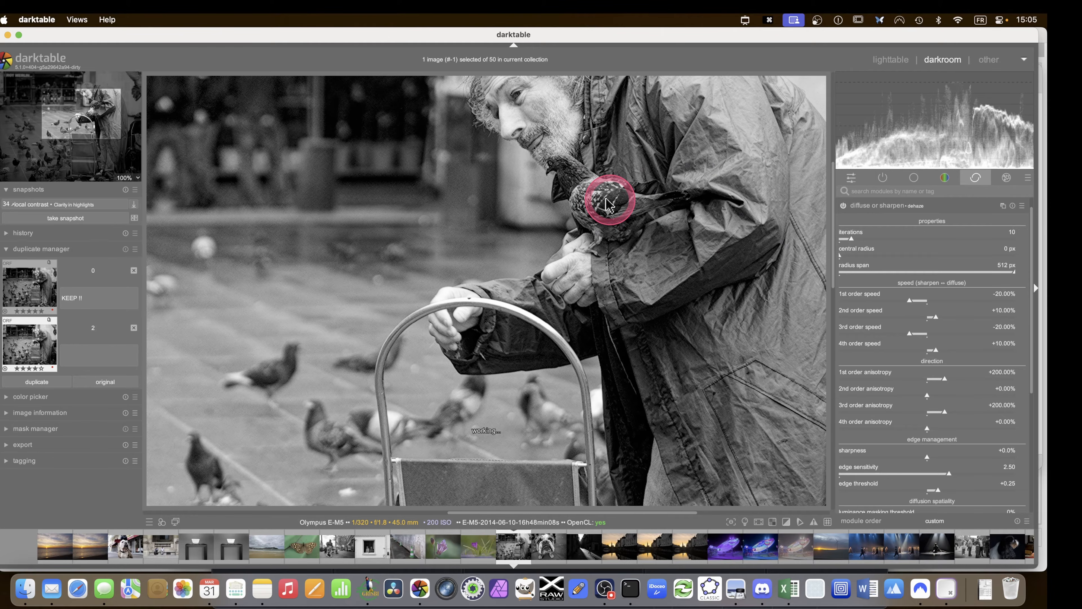
pyautogui.press('space')
pyautogui.press('space')
pyautogui.press('space')
pyautogui.press('space')
pyautogui.press('space')
pyautogui.press('space')
pyautogui.press('space')
pyautogui.press('space')
pyautogui.press('space')
pyautogui.press('space')
pyautogui.press('space')
pyautogui.press('space')
pyautogui.press('space')
pyautogui.press('space')
pyautogui.press('space')
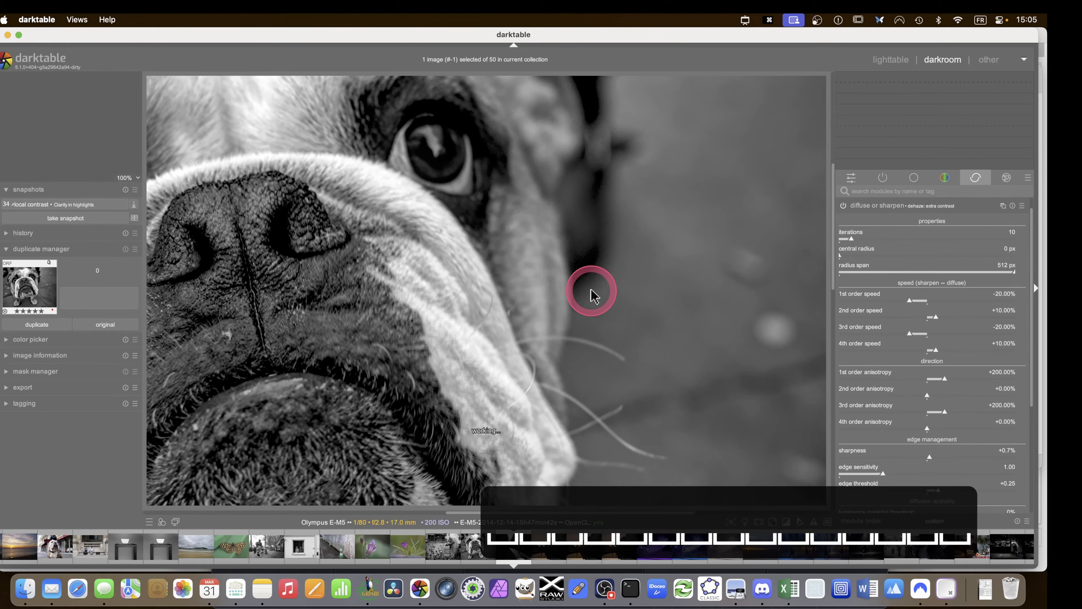
pyautogui.press('BackSpace')
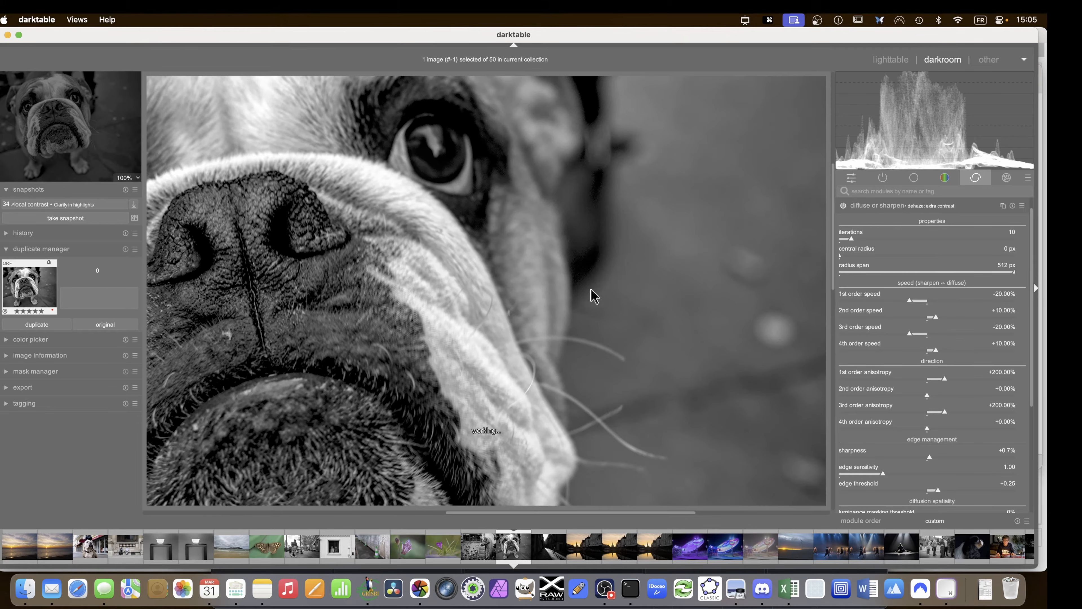
# Return to the lighttable and reopen the black-and-white photo of the man with pigeons in the darkroom
pyautogui.click(615, 261)
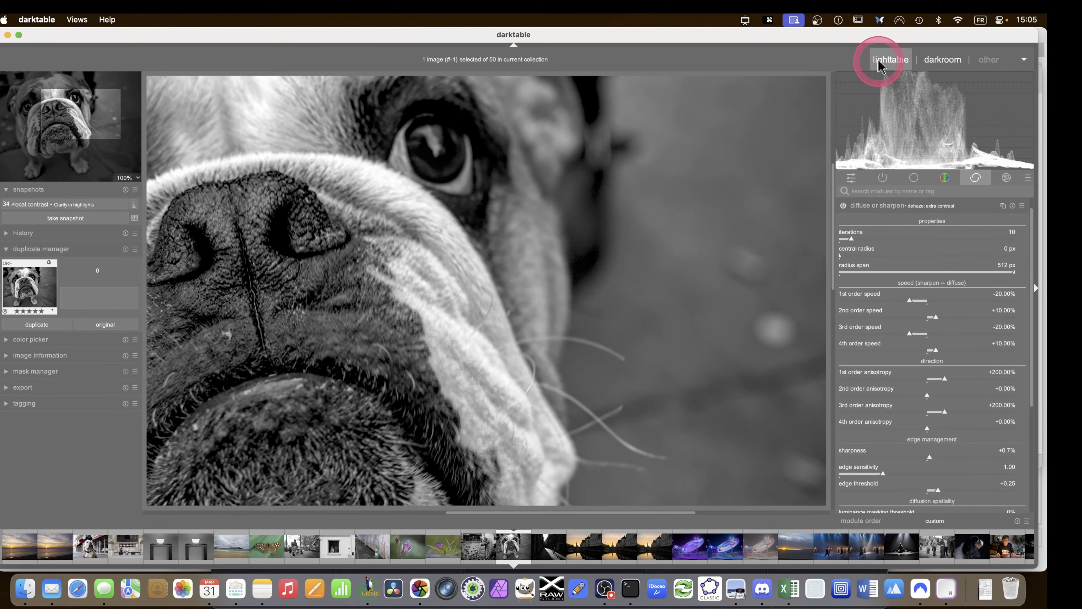
pyautogui.click(885, 61)
pyautogui.doubleClick(630, 157)
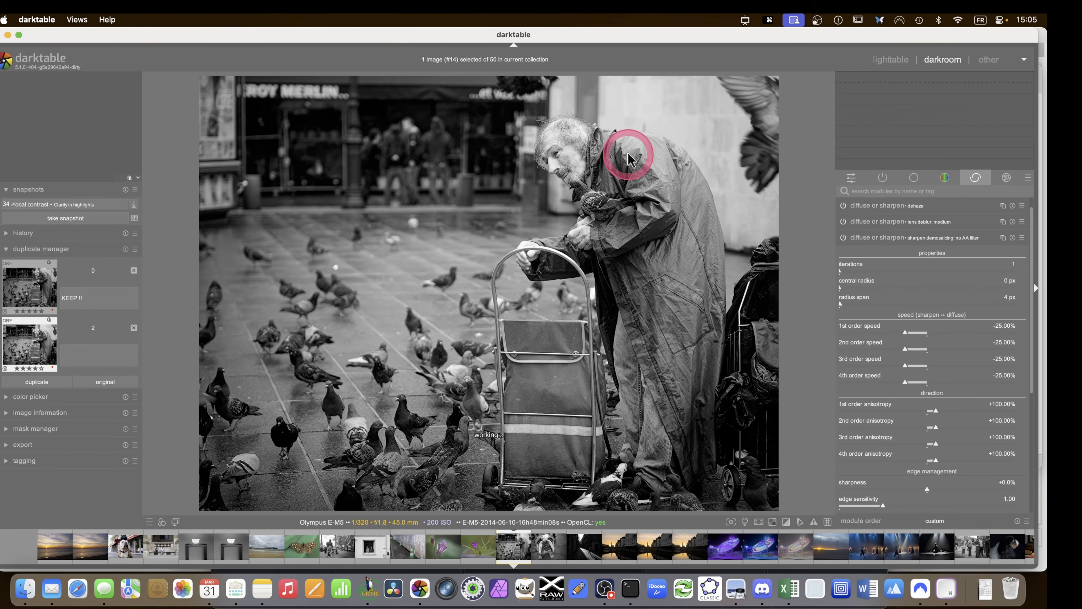
# Inspect the man's face, the pigeon and the coat up close with the dehaze instance on and off
pyautogui.middleClick(630, 157)
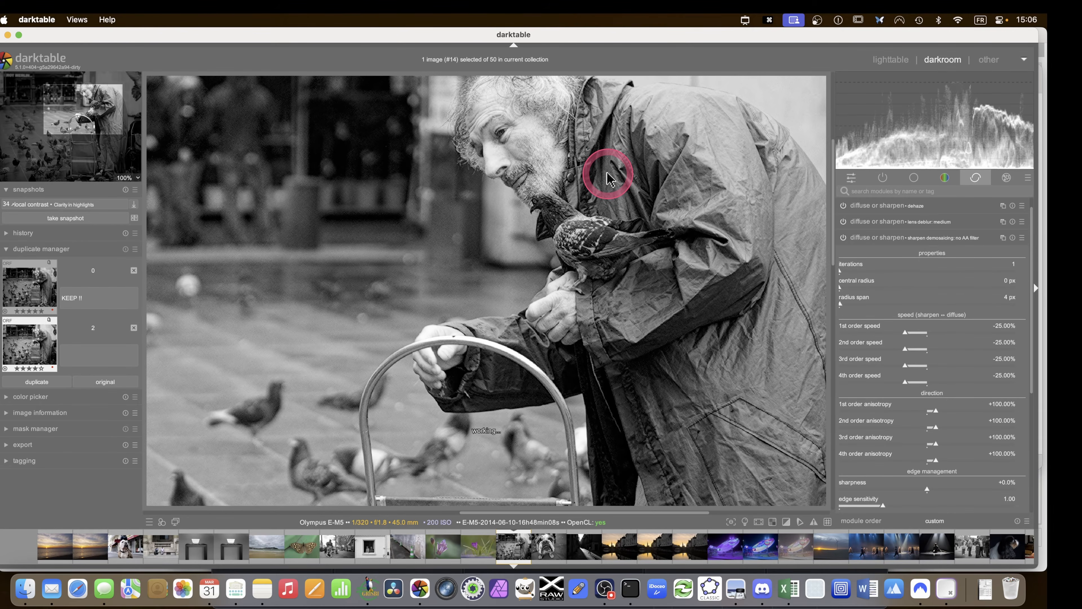
pyautogui.scroll(3, 603, 171)
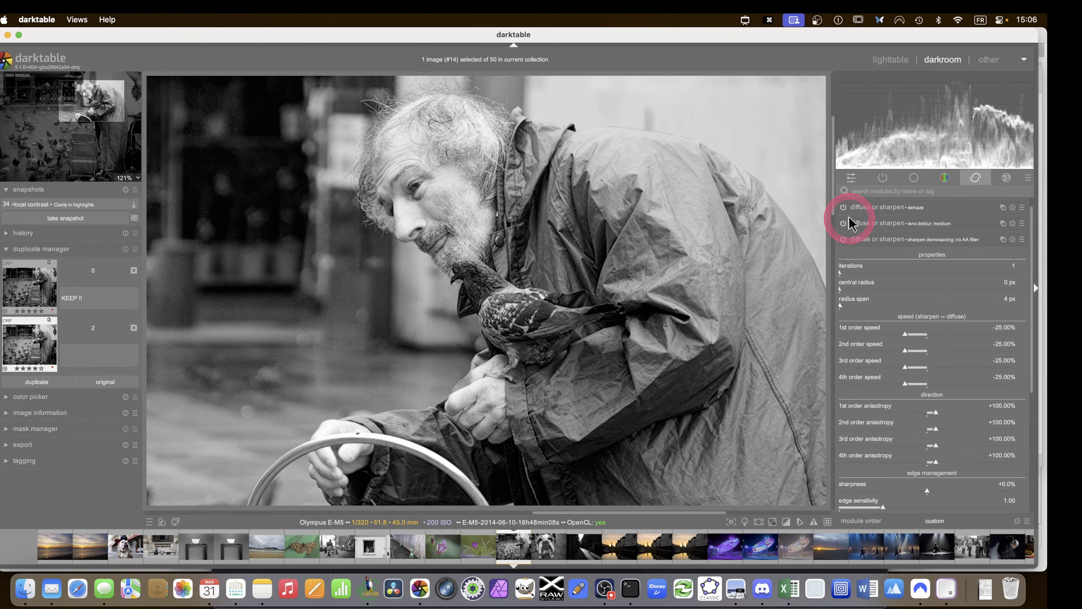
pyautogui.click(843, 207)
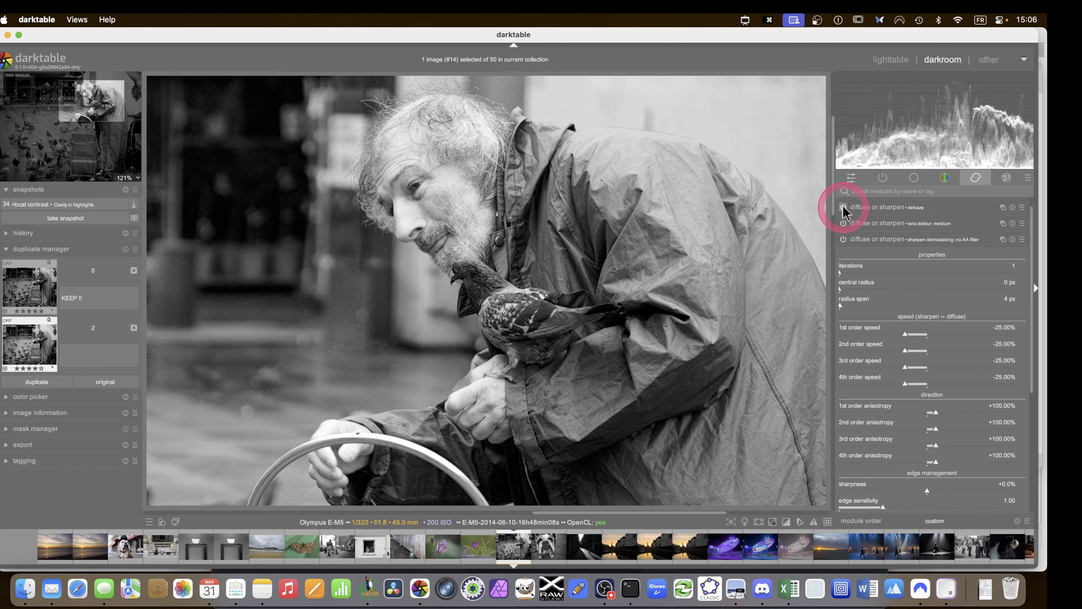
pyautogui.click(843, 208)
pyautogui.click(843, 207)
pyautogui.click(844, 207)
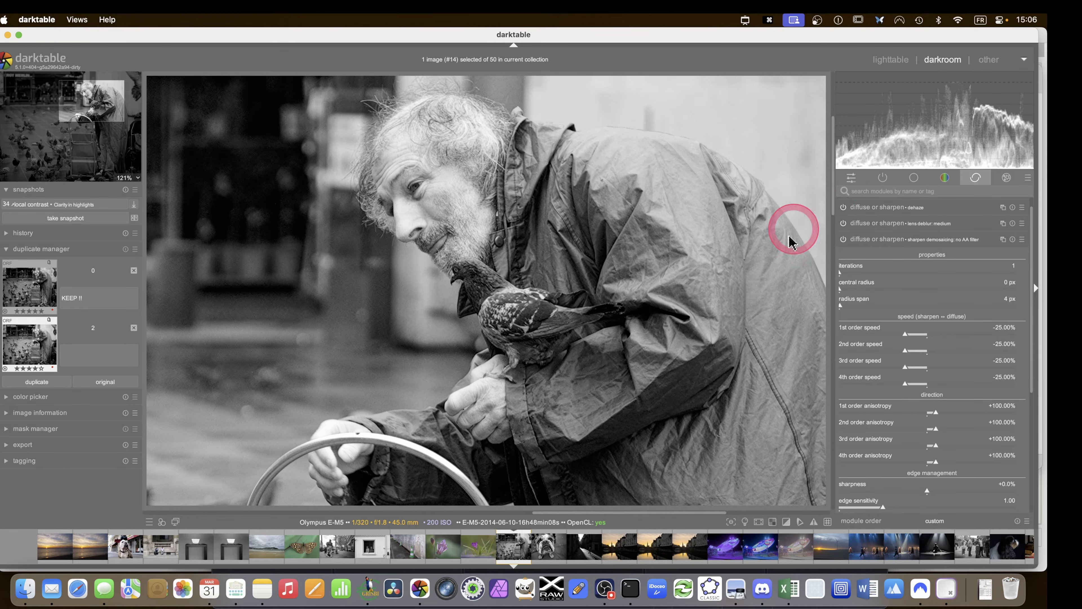
pyautogui.moveTo(741, 319); pyautogui.dragTo(683, 125)
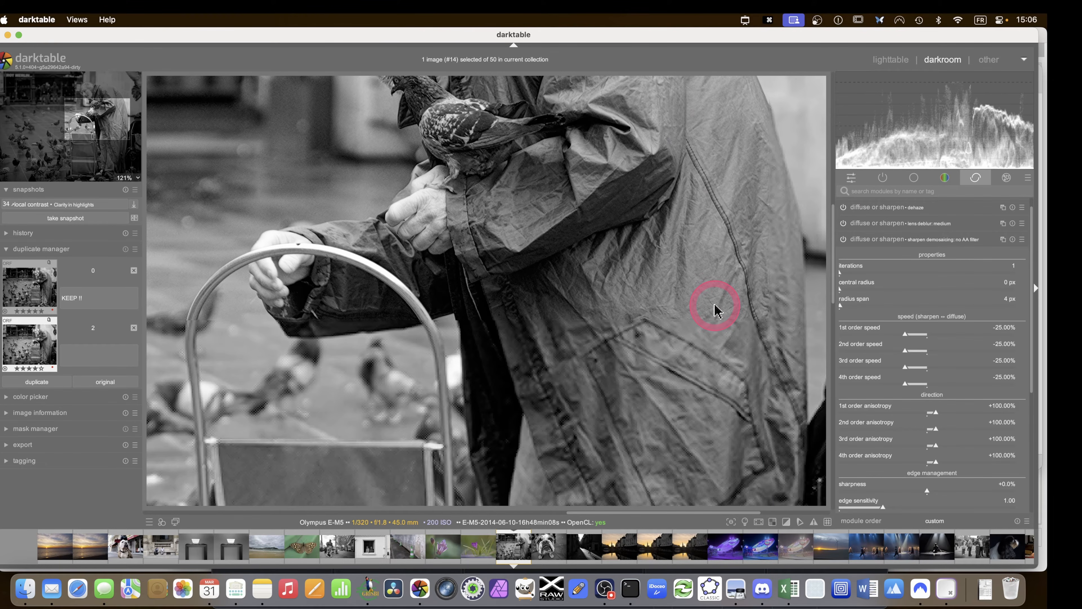
pyautogui.scroll(-2, 715, 310)
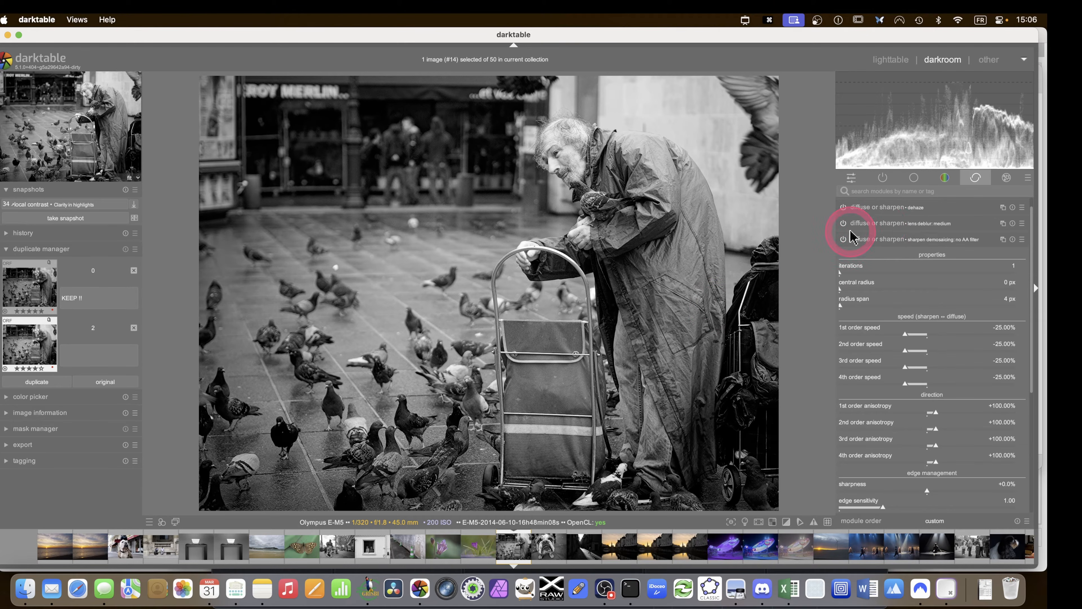
# Review the dehaze instance's diffusion settings and masking options, and collapse the module
pyautogui.click(879, 208)
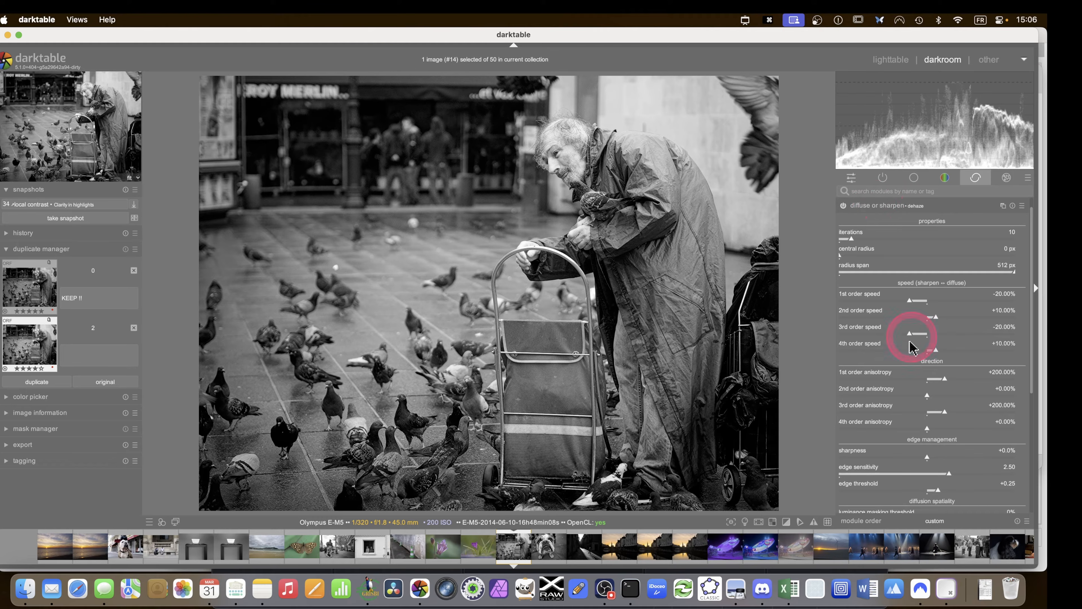
pyautogui.scroll(-8, 904, 356)
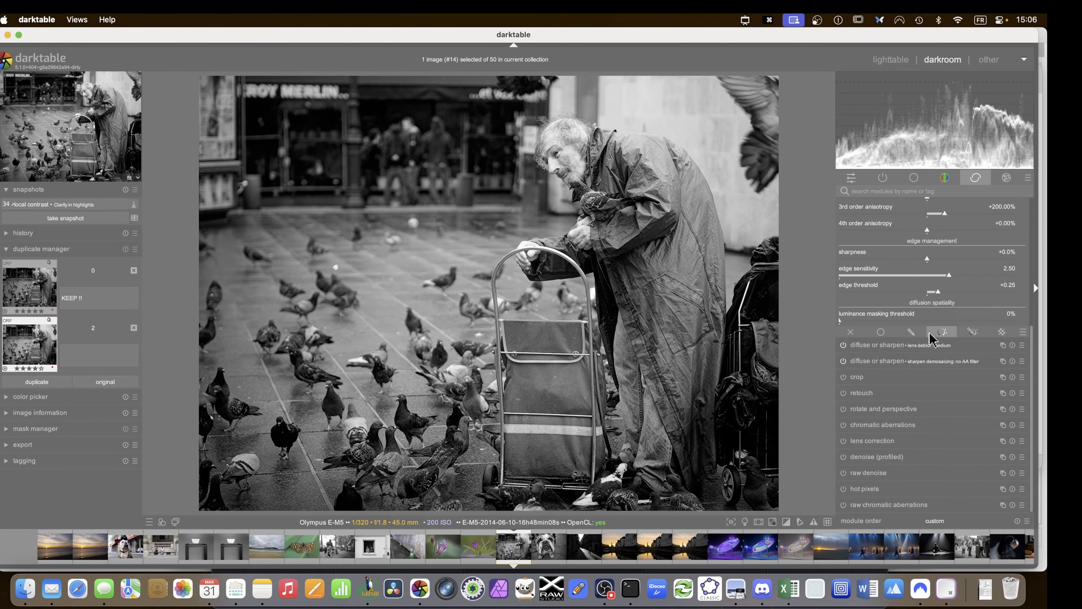
pyautogui.scroll(5, 940, 336)
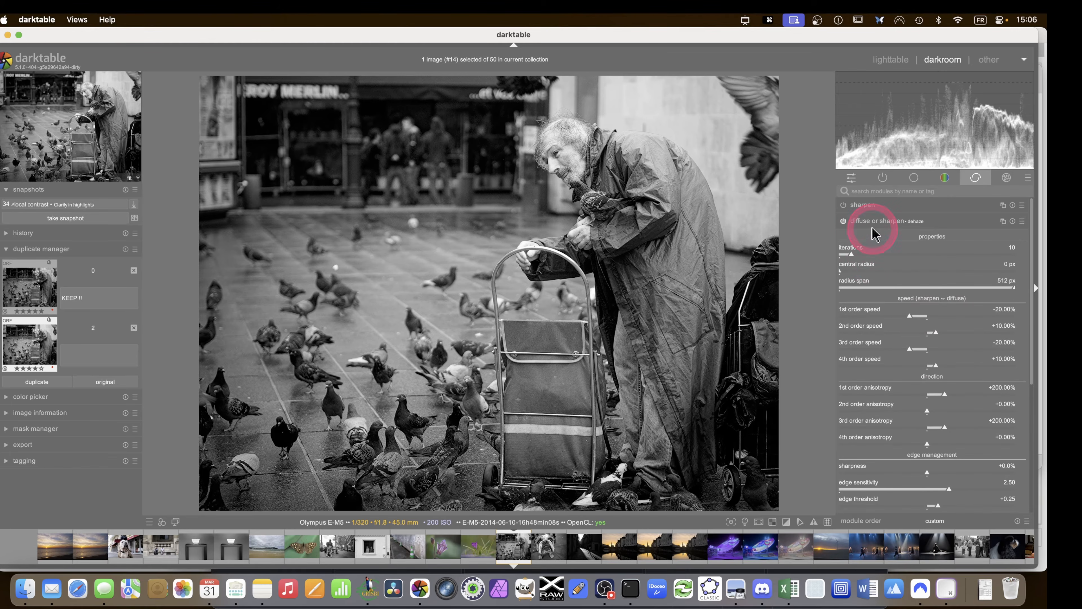
pyautogui.click(873, 233)
# Enable a drawn mask on the dehaze instance of diffuse or sharpen, reached among the active modules
pyautogui.click(883, 177)
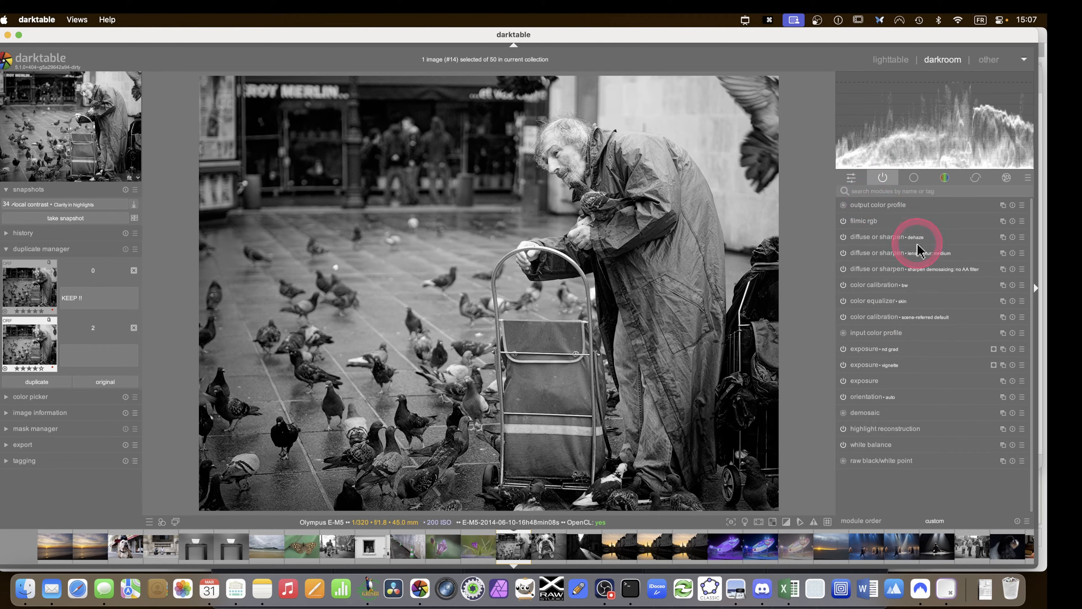
pyautogui.click(872, 239)
pyautogui.scroll(-5, 918, 439)
pyautogui.click(910, 326)
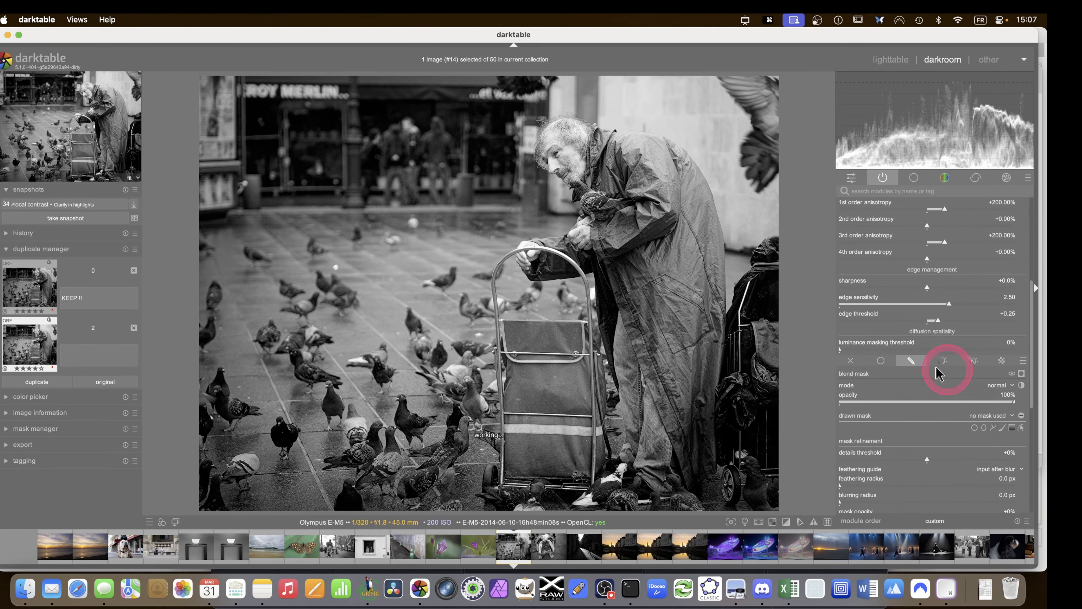
# Try to outline the man's coat and head with a path mask for the dehaze instance
pyautogui.click(993, 428)
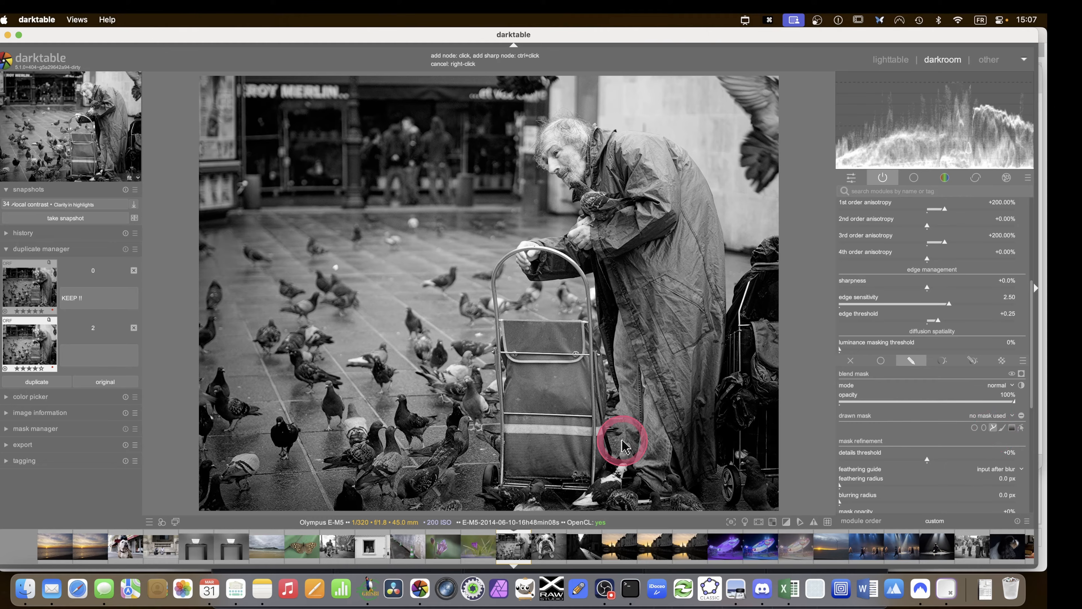
pyautogui.click(701, 426)
pyautogui.click(710, 361)
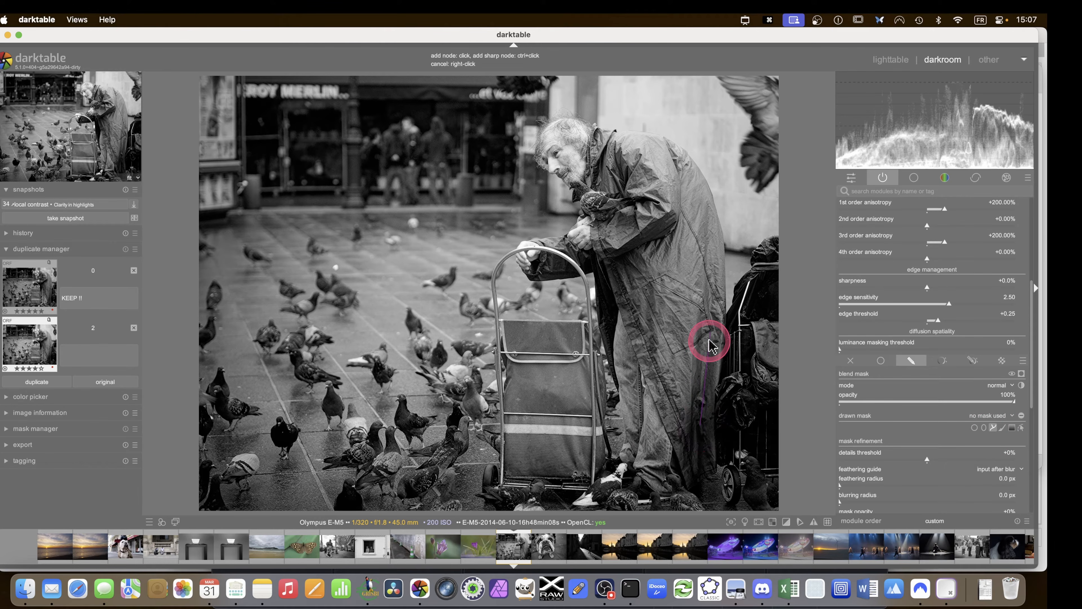
pyautogui.click(696, 197)
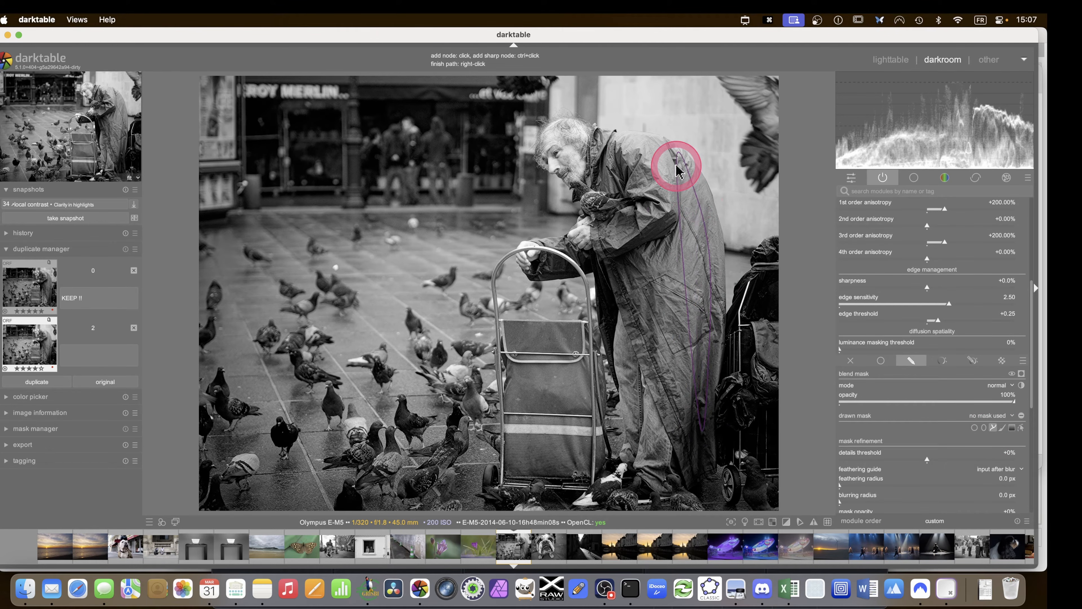
pyautogui.click(554, 136)
pyautogui.click(554, 161)
pyautogui.click(579, 178)
pyautogui.press('super+Tab')
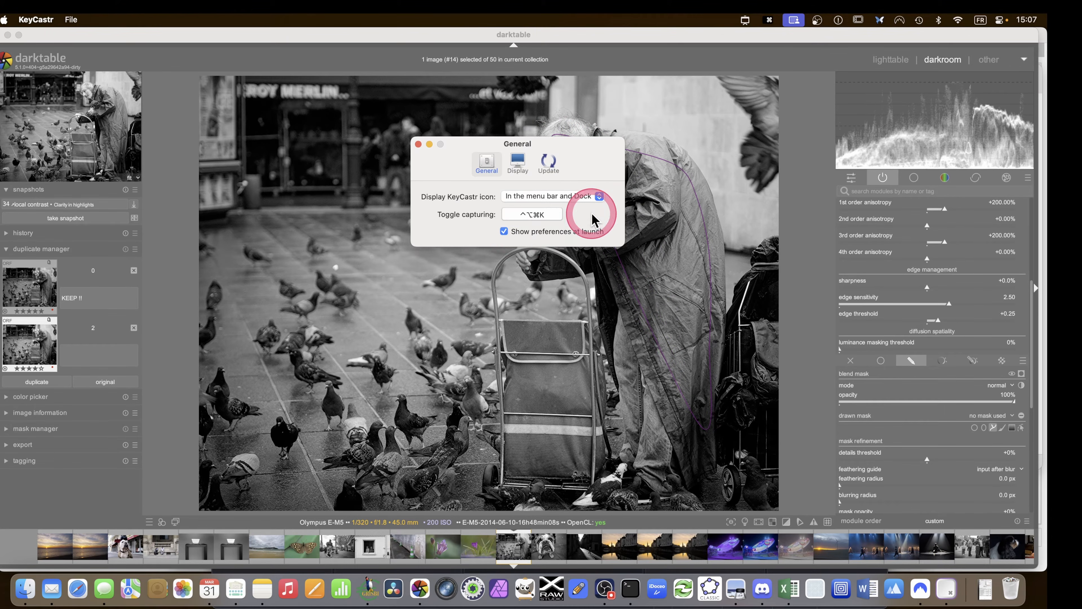
pyautogui.click(419, 144)
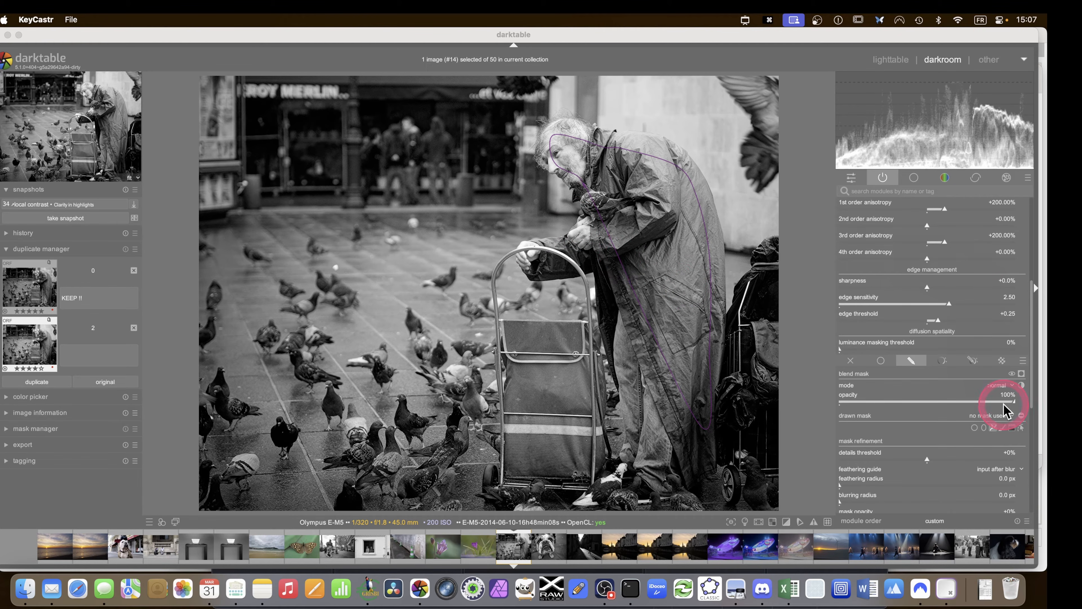
pyautogui.click(1022, 430)
pyautogui.click(1023, 430)
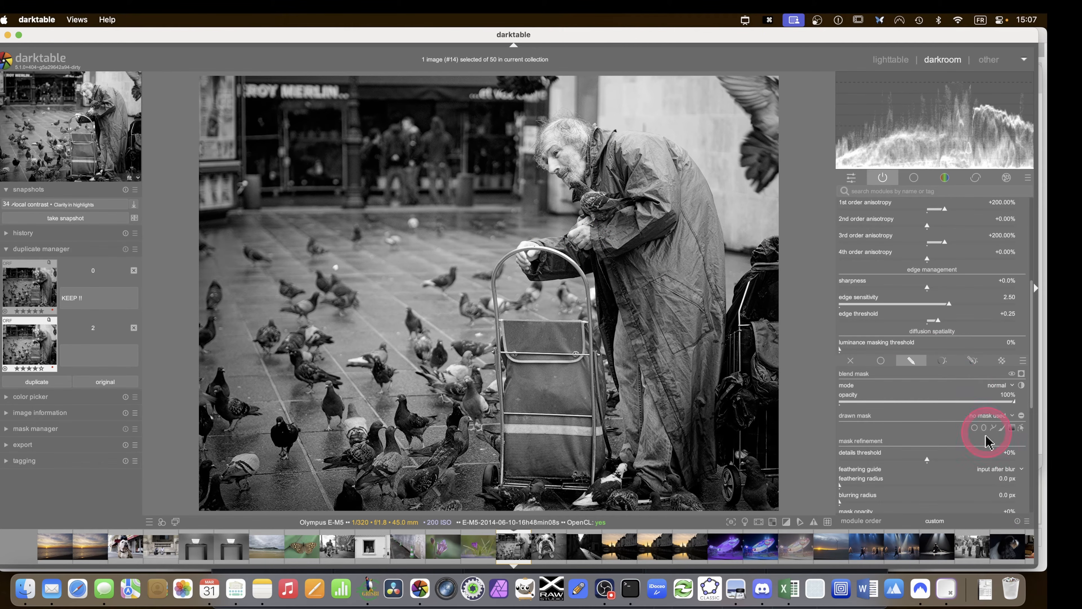
# Outline the man's head, outstretched arm and coat down to the hem with a closed path mask for the dehaze instance
pyautogui.click(994, 428)
pyautogui.click(555, 127)
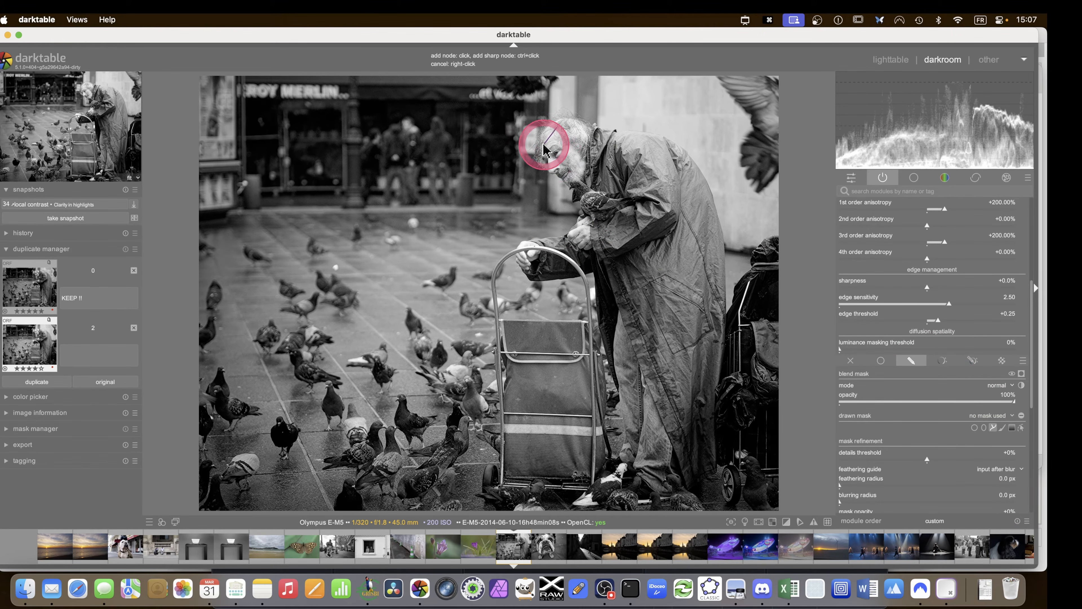
pyautogui.click(590, 198)
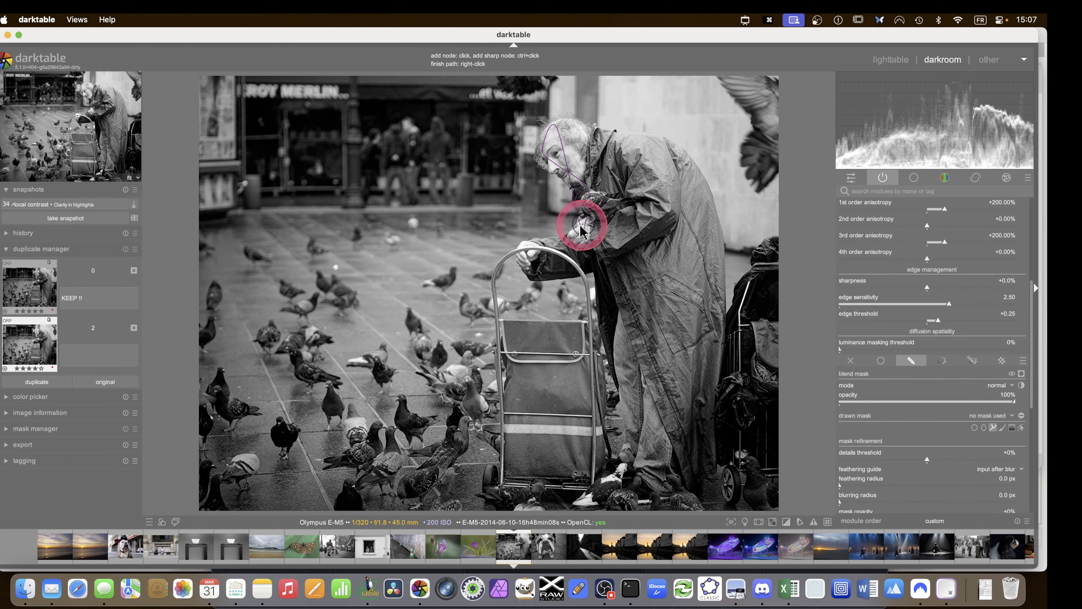
pyautogui.click(527, 247)
pyautogui.click(538, 271)
pyautogui.click(596, 265)
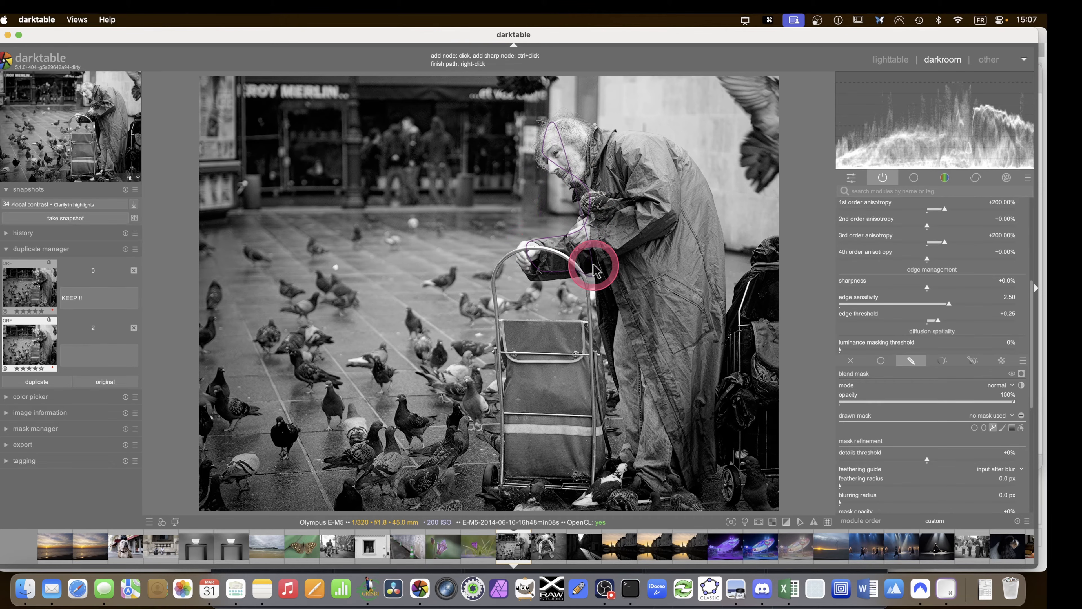
pyautogui.click(681, 441)
pyautogui.click(700, 331)
pyautogui.click(683, 162)
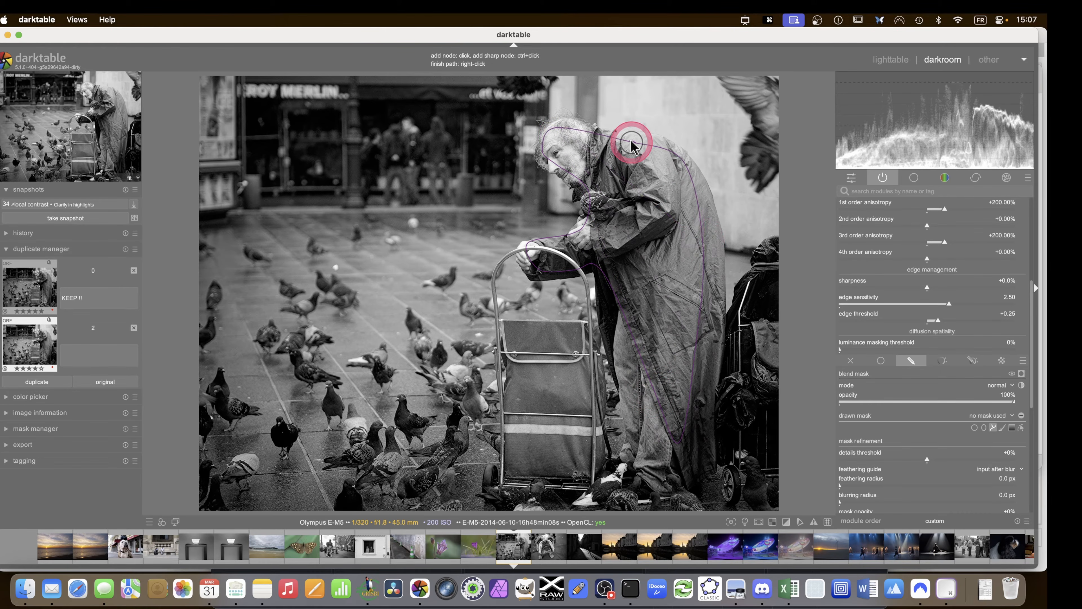
pyautogui.click(587, 139)
pyautogui.rightClick(587, 140)
# Adjust the path's feather and set the feathering radius to 56.3 px against the mask overlay, then collapse the dehaze instance
pyautogui.scroll(-3, 587, 141)
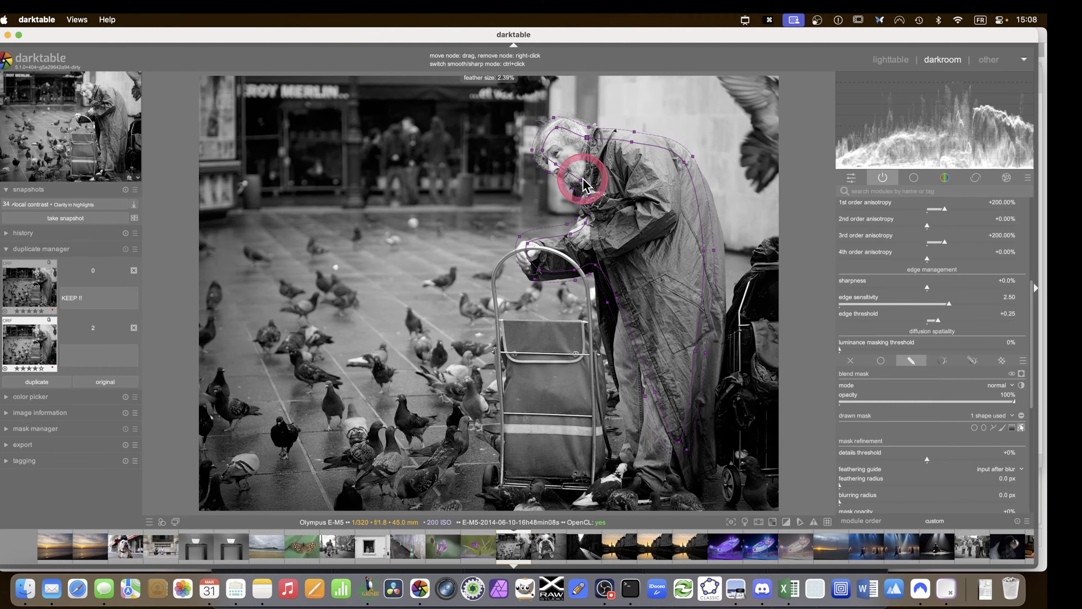
pyautogui.moveTo(585, 246); pyautogui.dragTo(585, 244)
pyautogui.press('m')
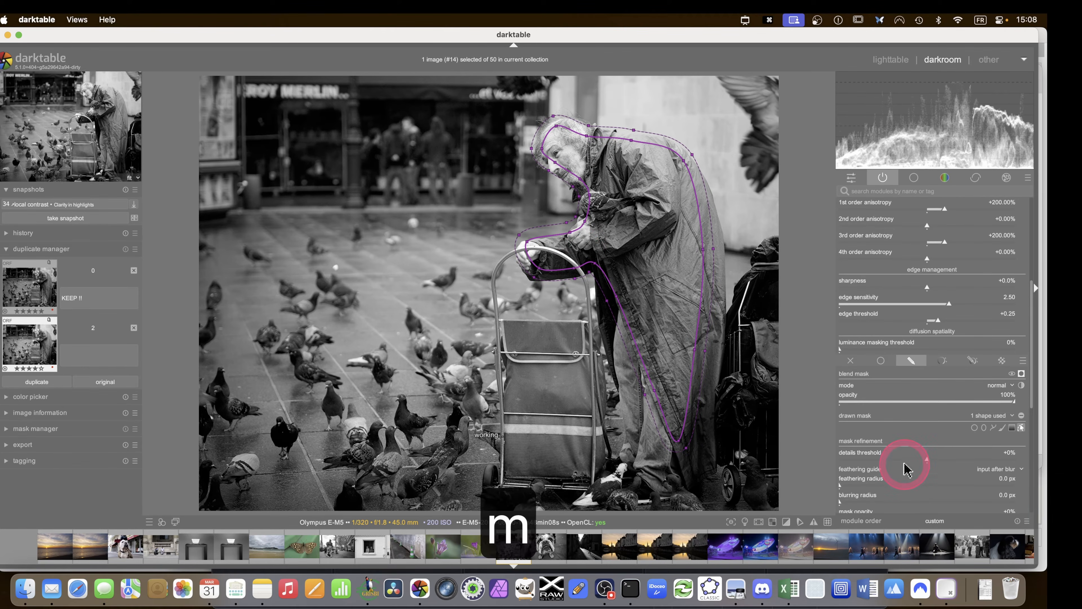
pyautogui.moveTo(870, 484); pyautogui.dragTo(880, 485)
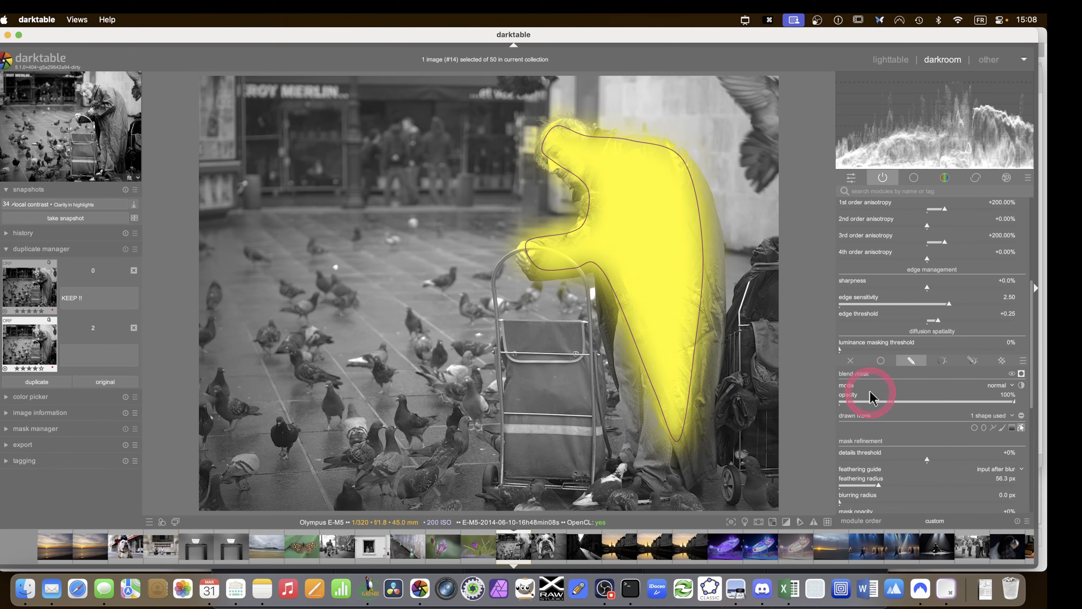
pyautogui.press('m')
pyautogui.scroll(5, 889, 317)
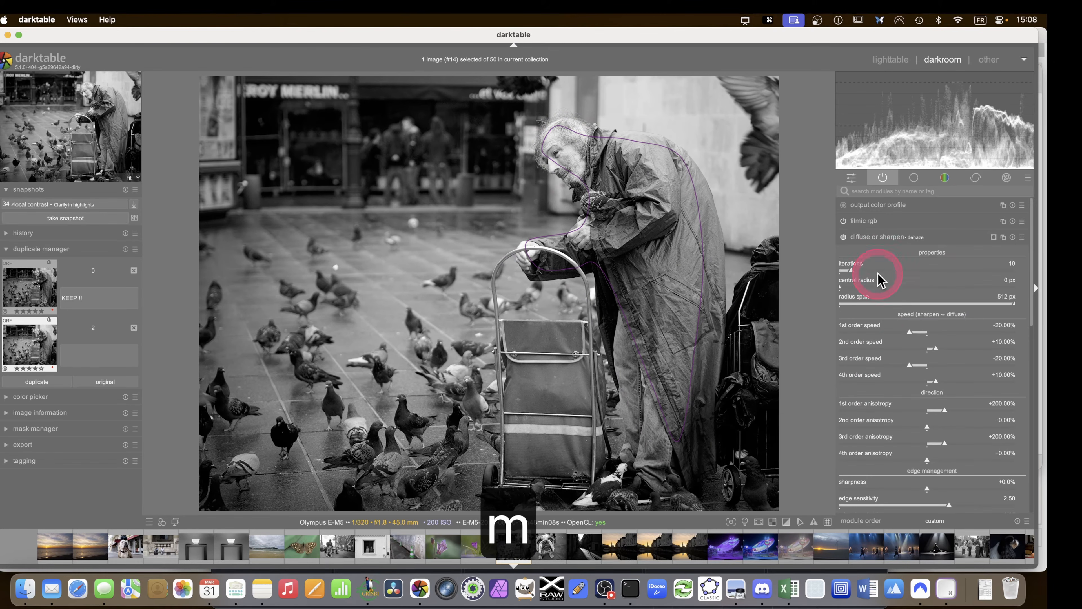
pyautogui.click(866, 237)
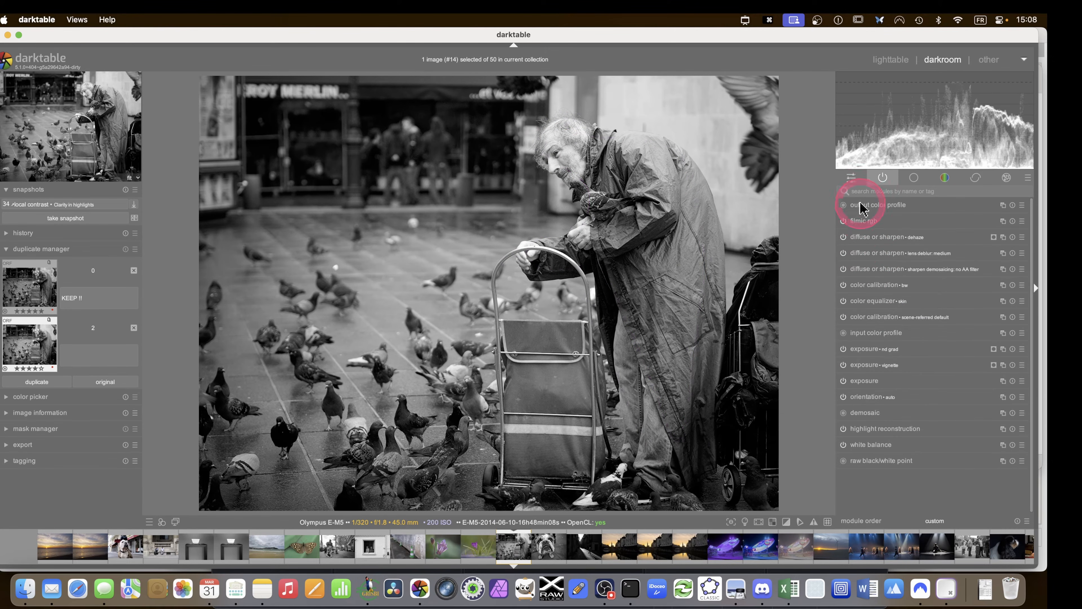
# Compare the current edit with the stored snapshot by moving the split line across the whole photo, then close the comparison
pyautogui.click(565, 285)
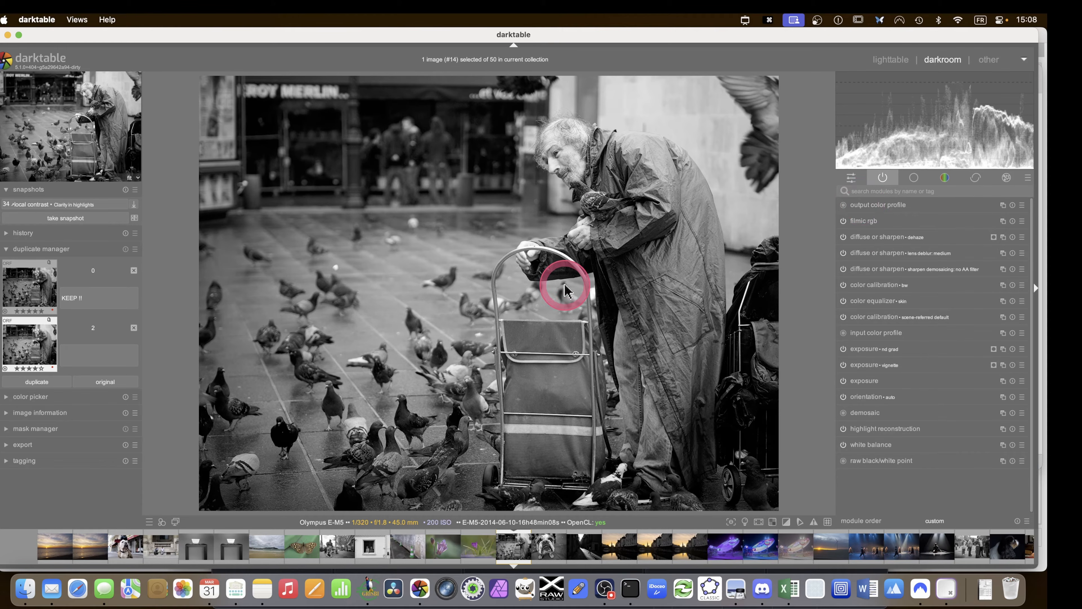
pyautogui.click(913, 244)
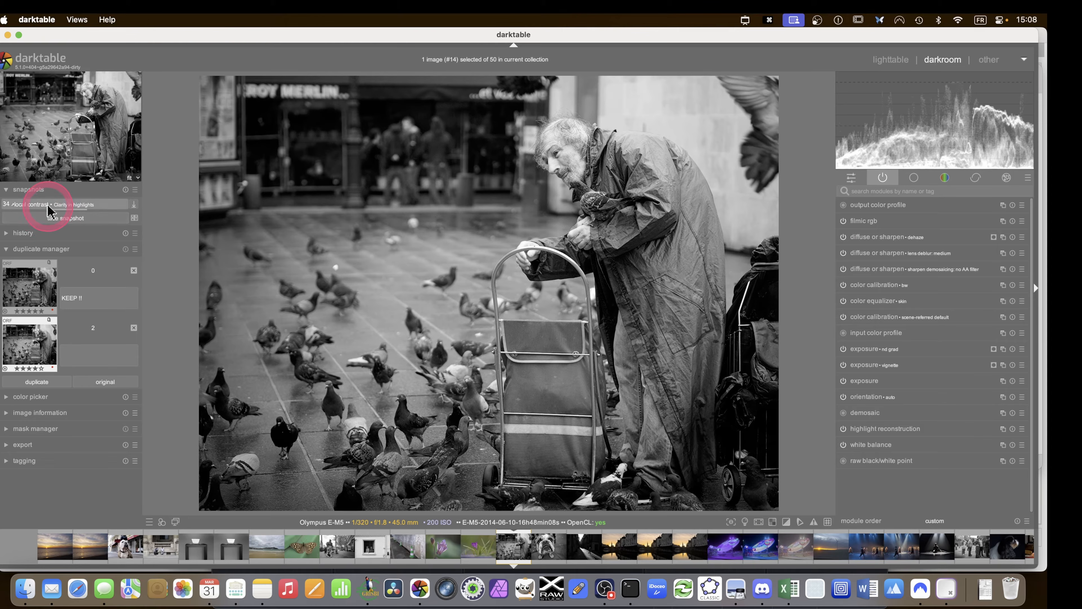
pyautogui.click(61, 207)
pyautogui.click(171, 254)
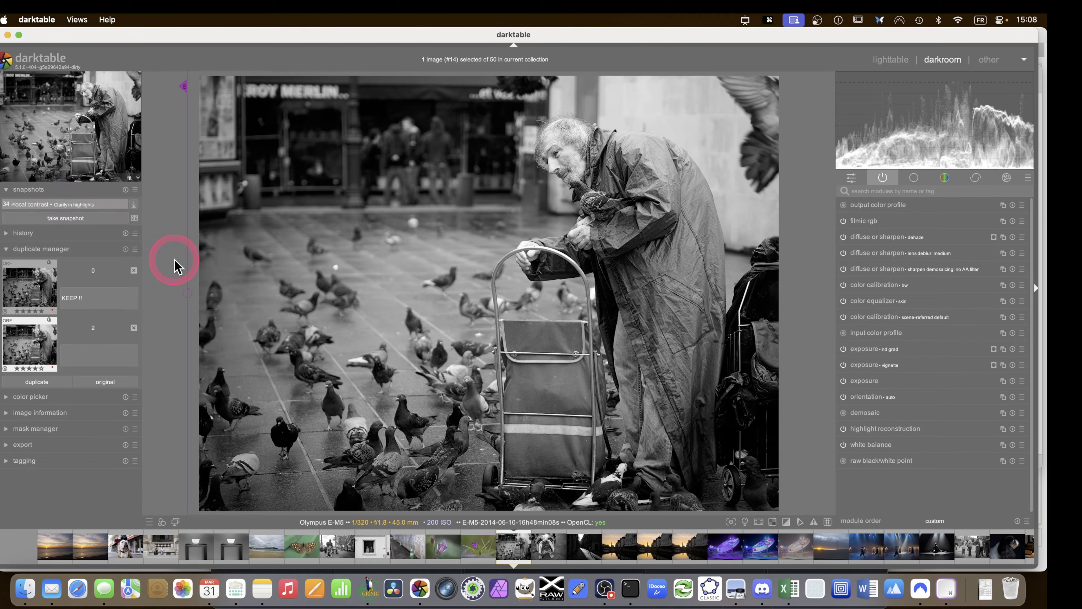
pyautogui.moveTo(186, 267); pyautogui.dragTo(696, 300)
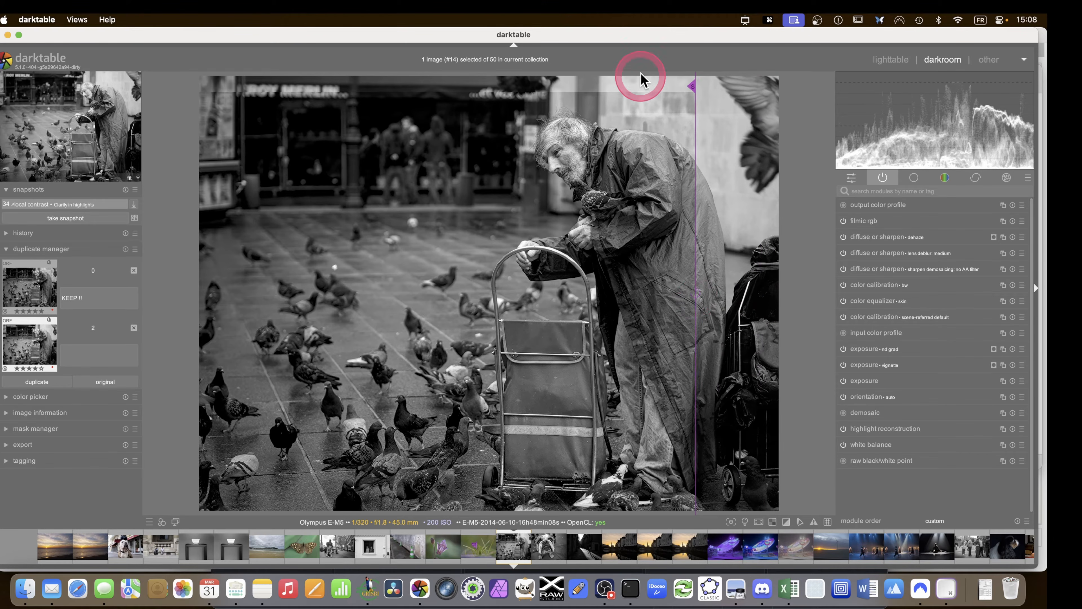
pyautogui.moveTo(702, 240); pyautogui.dragTo(233, 281)
pyautogui.click(88, 205)
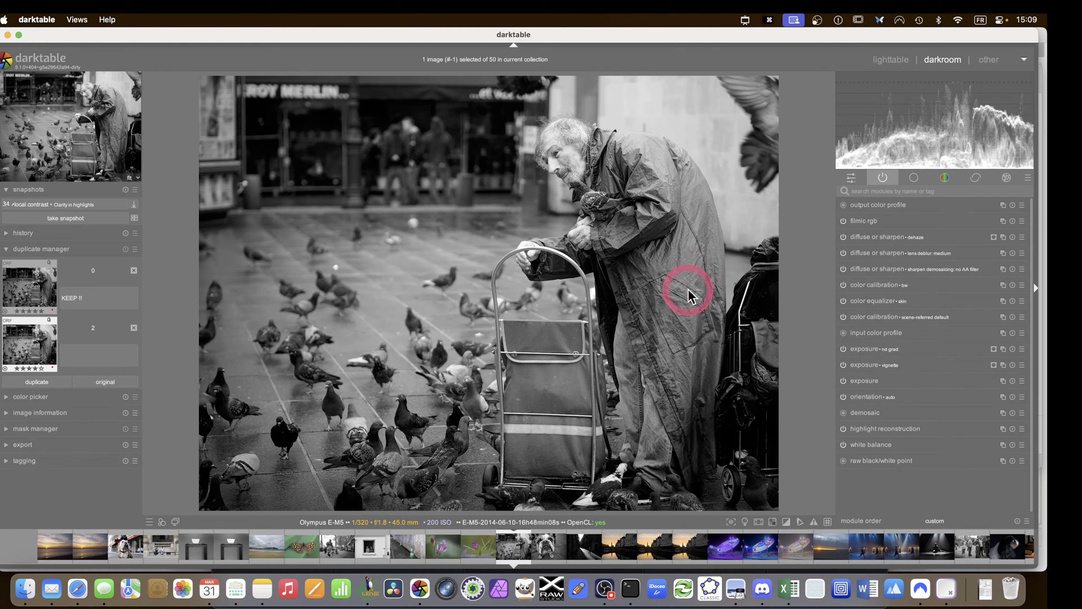
# Set the exposure of the unmasked exposure instance to about +0.92 EV and collapse it
pyautogui.click(867, 381)
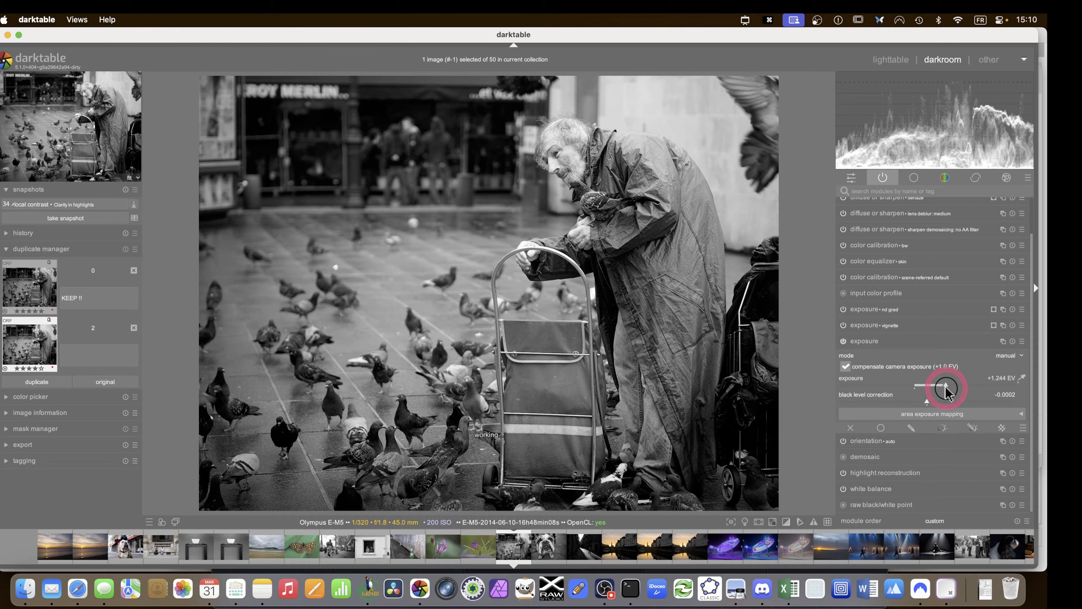
pyautogui.moveTo(935, 387); pyautogui.dragTo(935, 387)
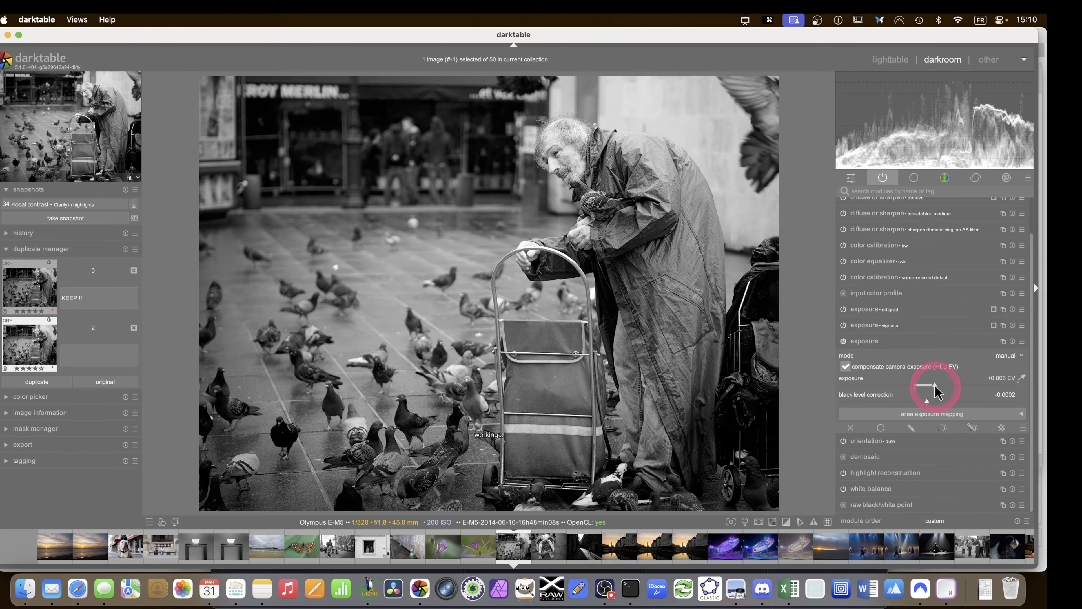
pyautogui.click(935, 387)
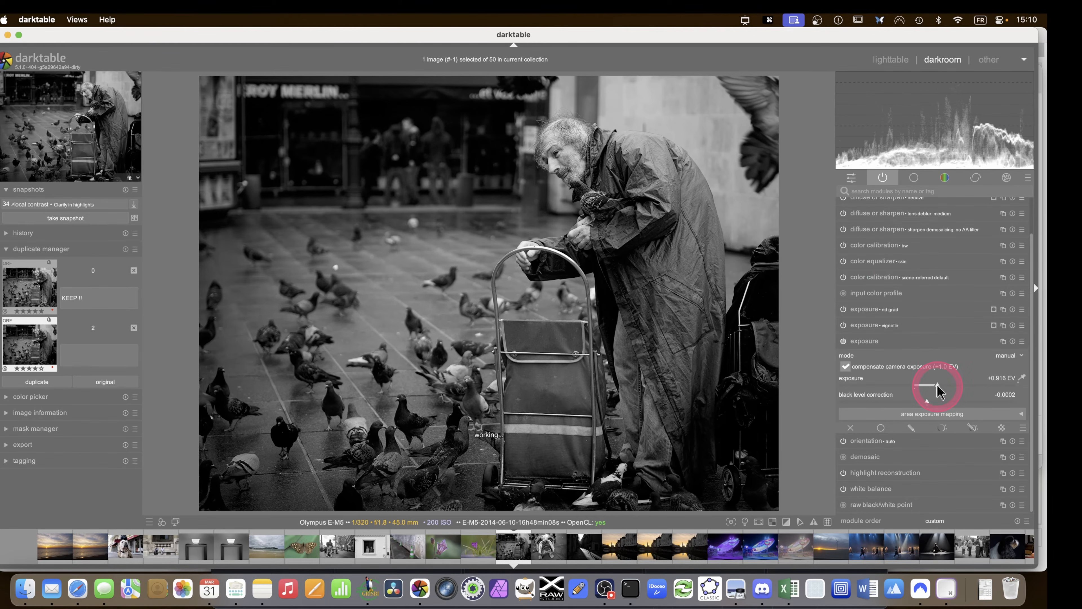
pyautogui.click(865, 341)
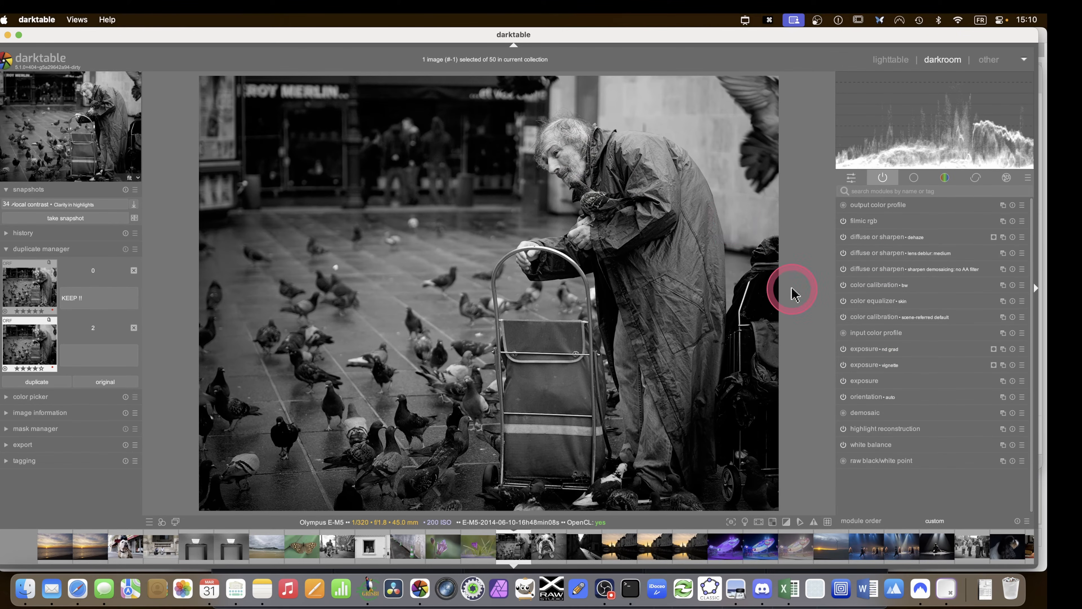
# In color balance rgb, set contrast to +3.75% and brilliance to +8.12% shadows, -6.25% mid-tones and +26.25% highlights
pyautogui.click(945, 178)
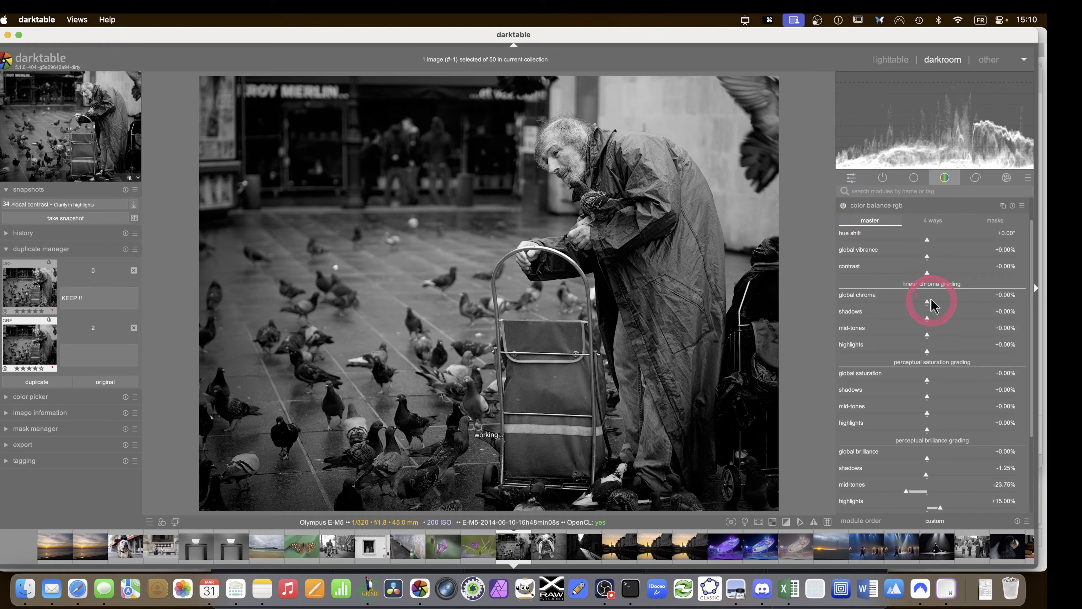
pyautogui.moveTo(927, 273)
pyautogui.mouseDown()
pyautogui.moveTo(951, 276)
pyautogui.moveTo(933, 274)
pyautogui.mouseUp()
pyautogui.scroll(-3, 895, 378)
pyautogui.click(909, 385)
pyautogui.doubleClick(909, 385)
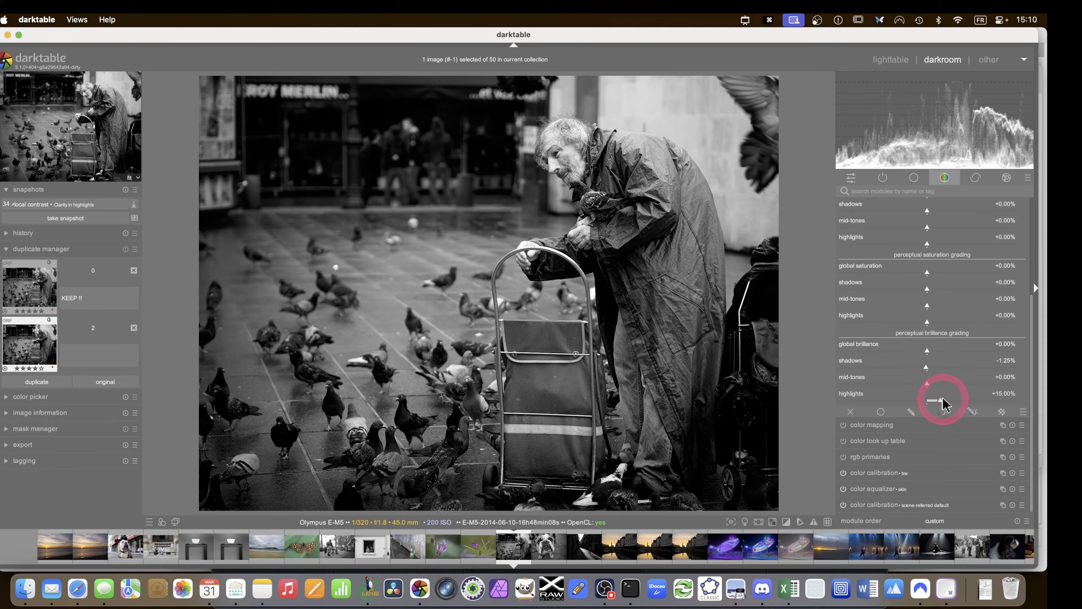
pyautogui.moveTo(941, 404); pyautogui.dragTo(934, 374)
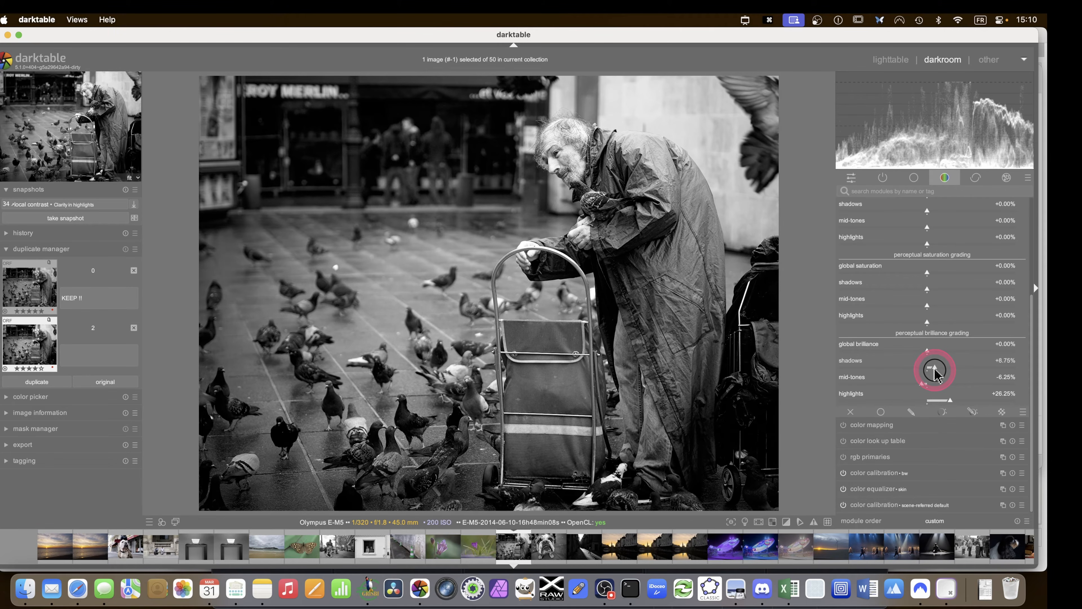
pyautogui.scroll(3, 888, 251)
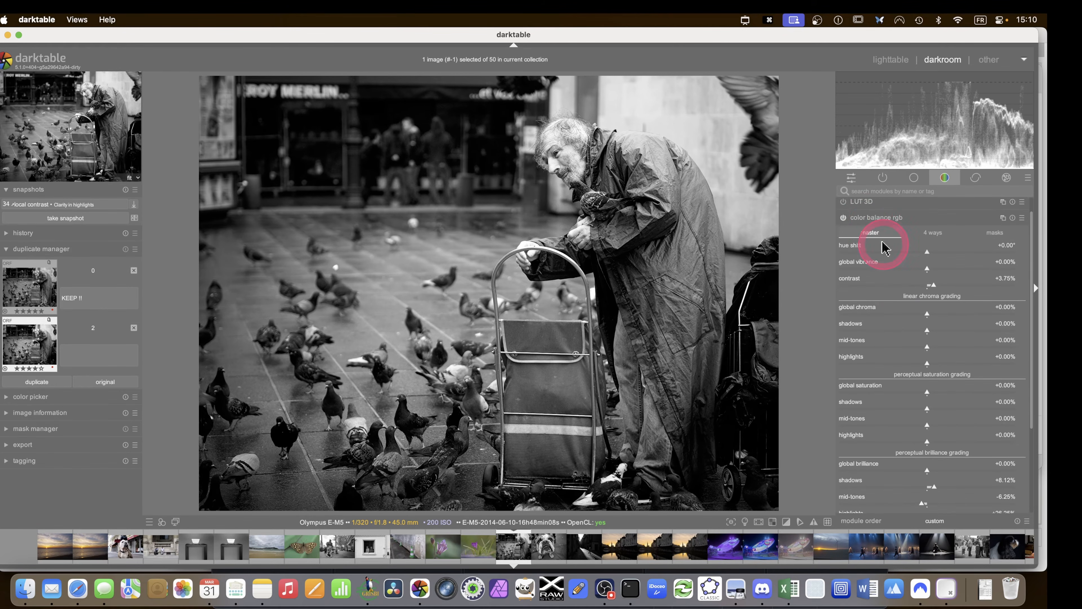
pyautogui.click(867, 218)
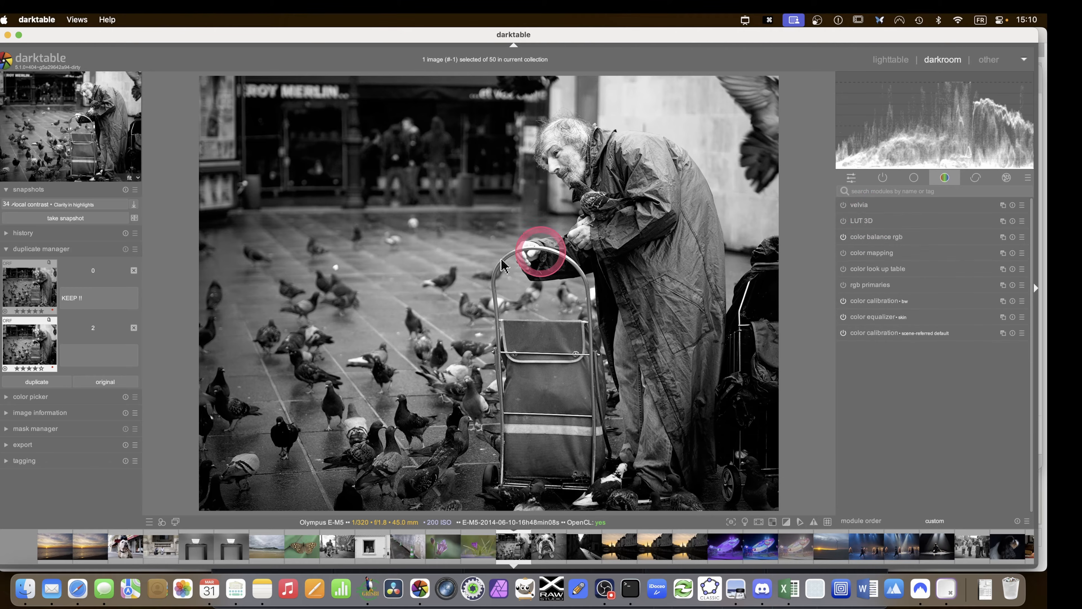
# Check the color balance changes against the stored snapshot over the pigeons and pavement, then close the comparison
pyautogui.click(51, 204)
pyautogui.moveTo(233, 334); pyautogui.dragTo(286, 295)
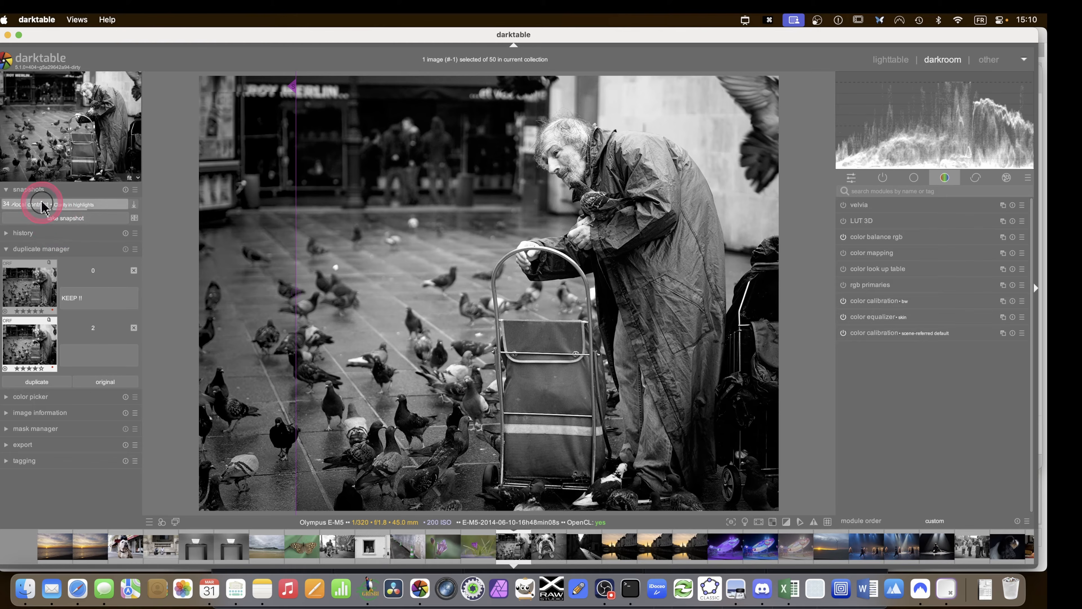
pyautogui.click(47, 206)
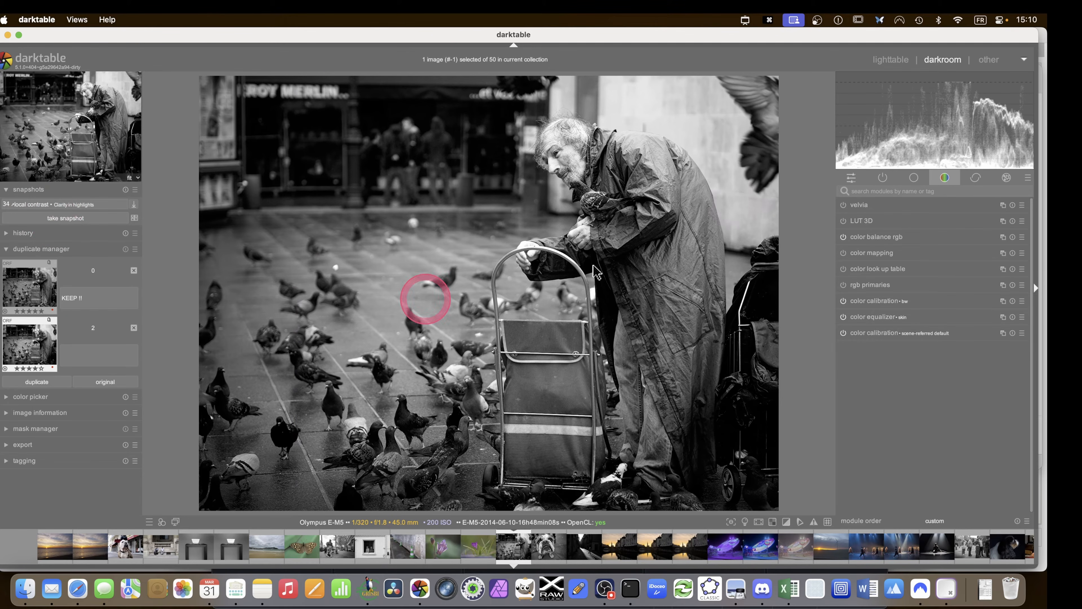
# Add another diffuse or sharpen instance, try the details in highlights preset, apply clarity in highlights instead, and collapse the instance
pyautogui.click(983, 184)
pyautogui.click(1001, 224)
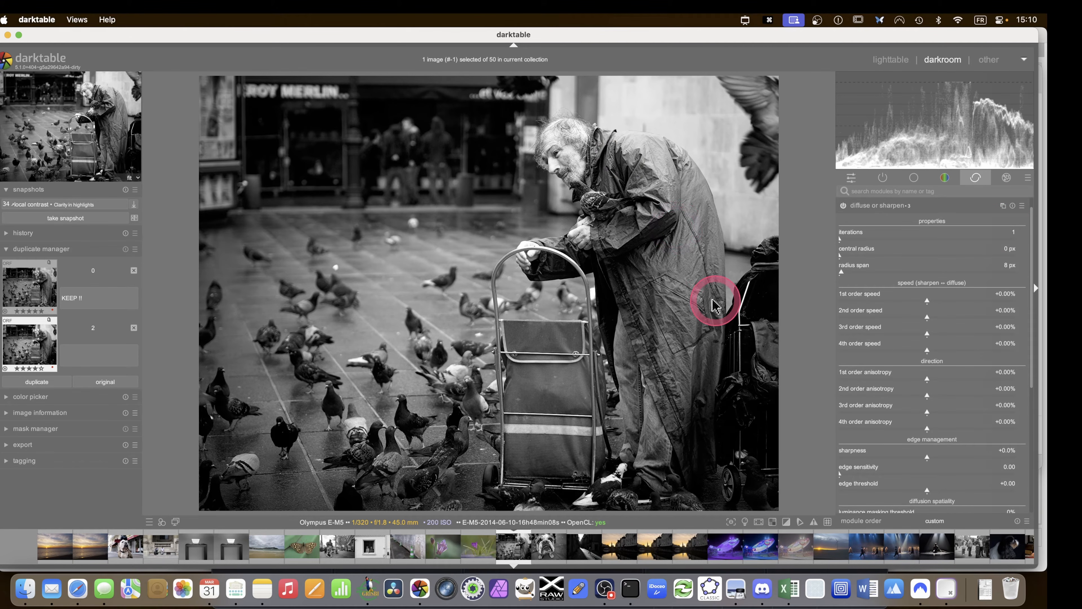
pyautogui.click(1022, 206)
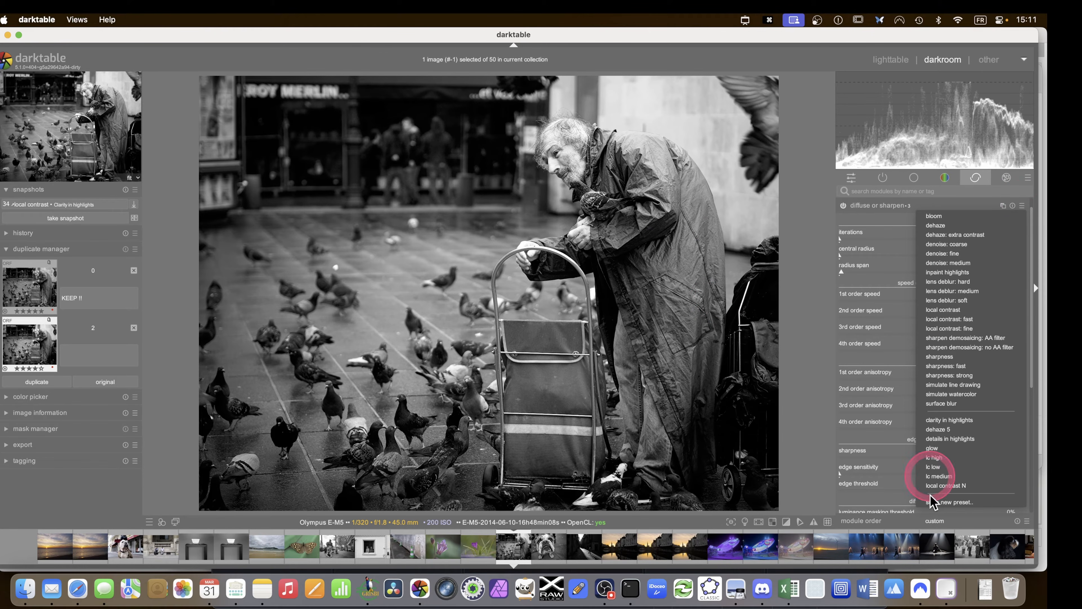
pyautogui.click(979, 439)
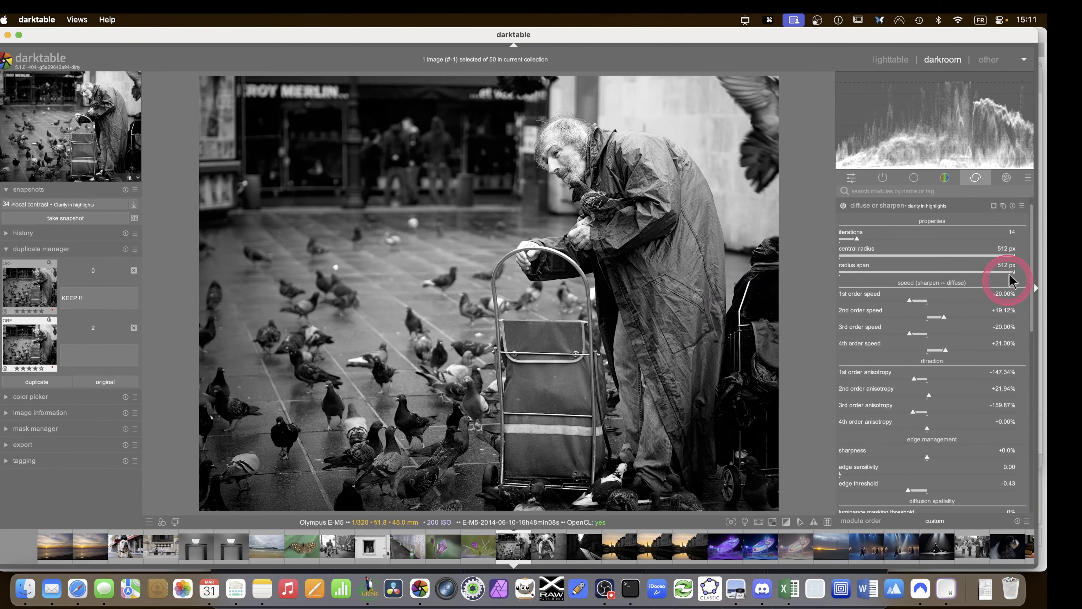
pyautogui.click(1021, 205)
pyautogui.click(984, 421)
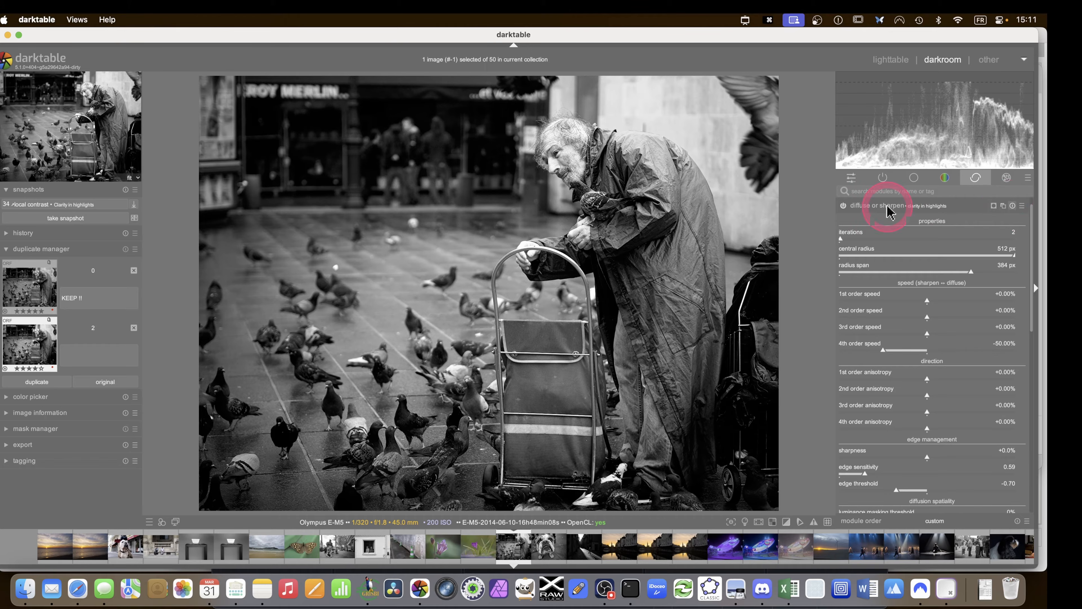
pyautogui.click(935, 213)
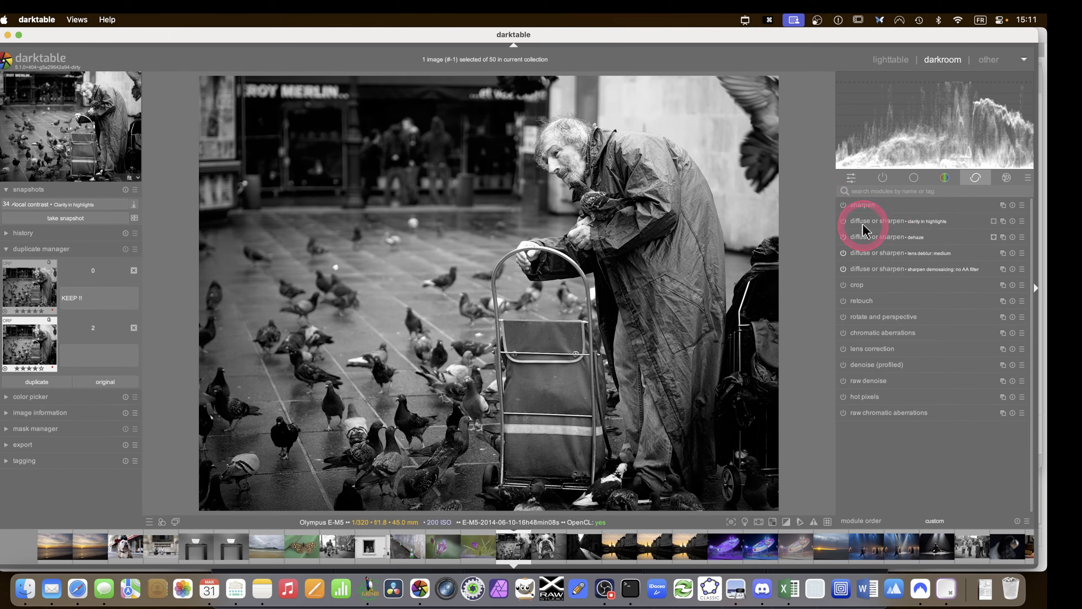
pyautogui.click(870, 237)
pyautogui.click(869, 213)
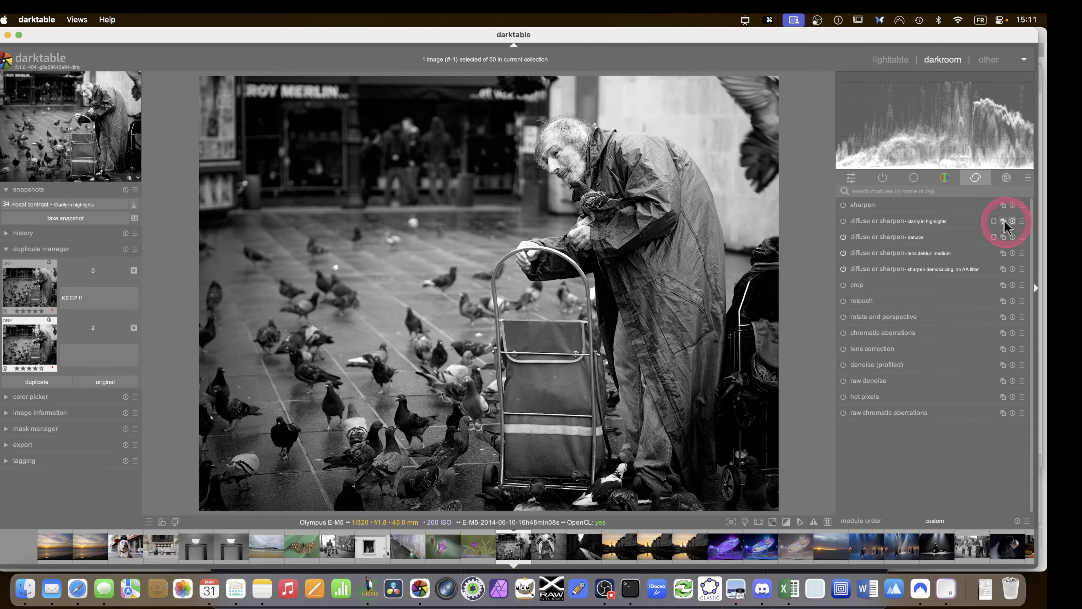
# Turn on the local contrast module for the photo and collapse its settings
pyautogui.click(914, 179)
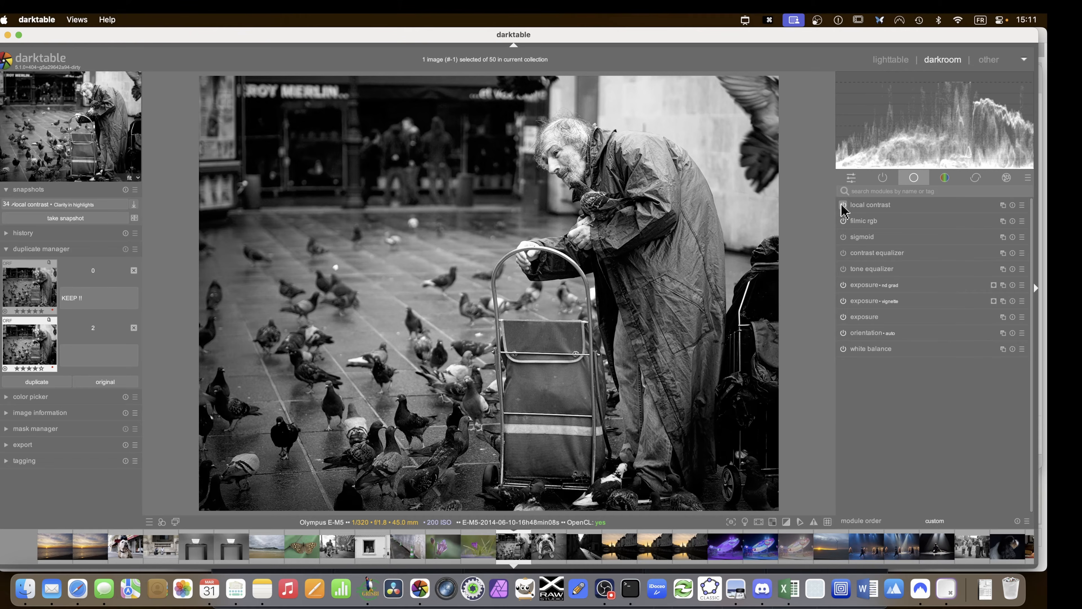
pyautogui.click(863, 207)
pyautogui.click(865, 206)
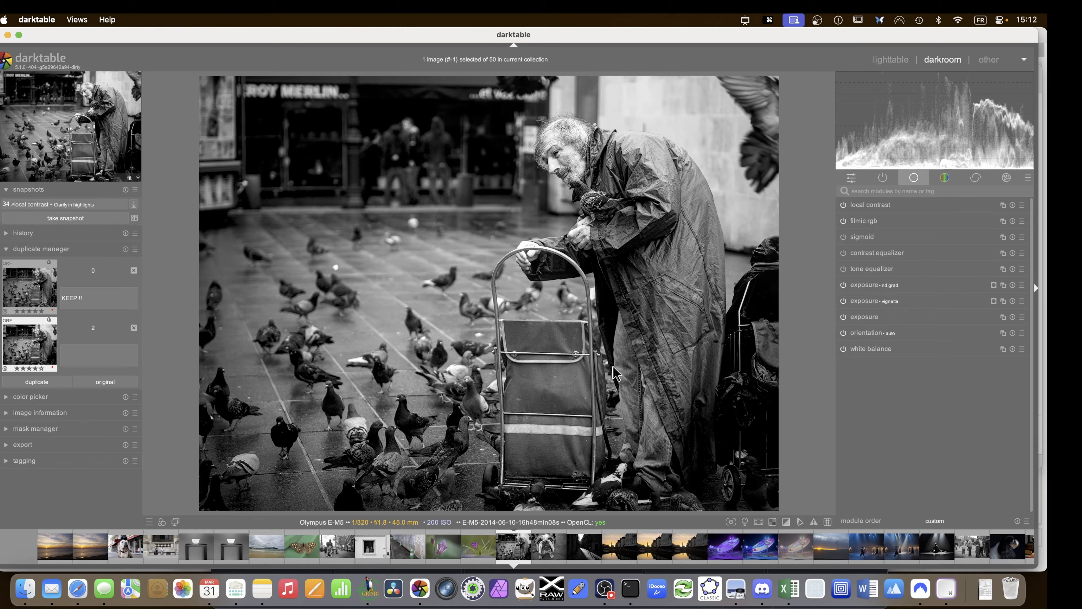
pyautogui.click(868, 253)
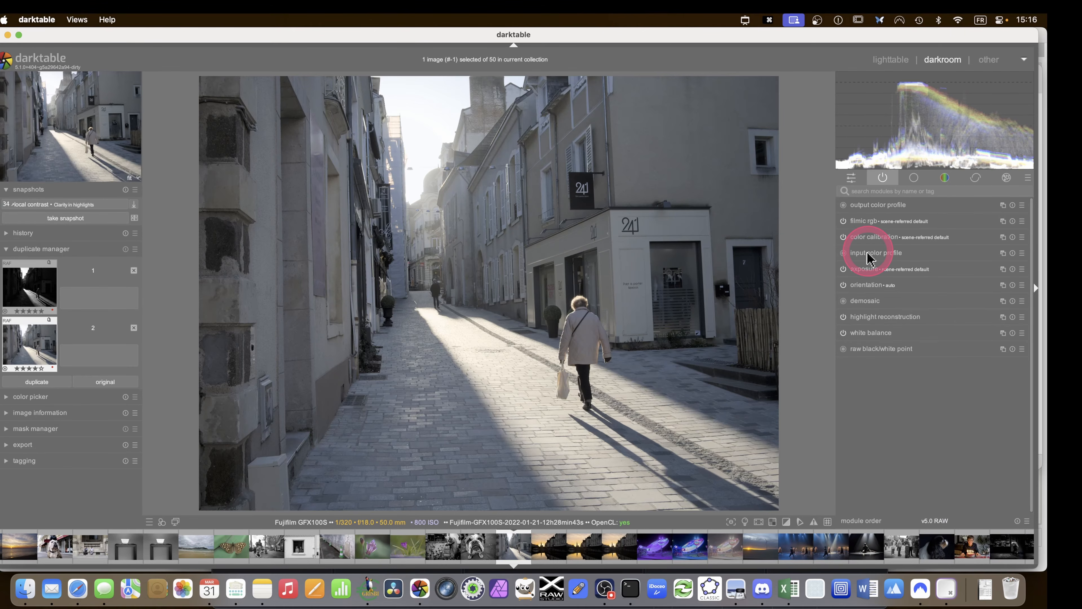
pyautogui.click(683, 297)
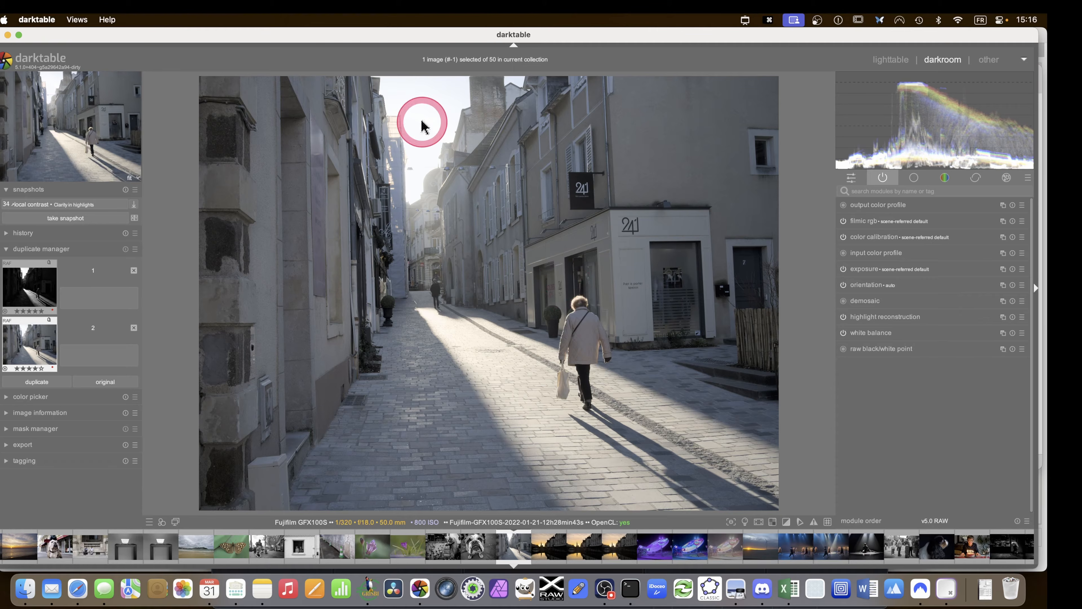
# View the finished black and white duplicate of the street photo for reference, and return to the unedited duplicate
pyautogui.click(26, 296)
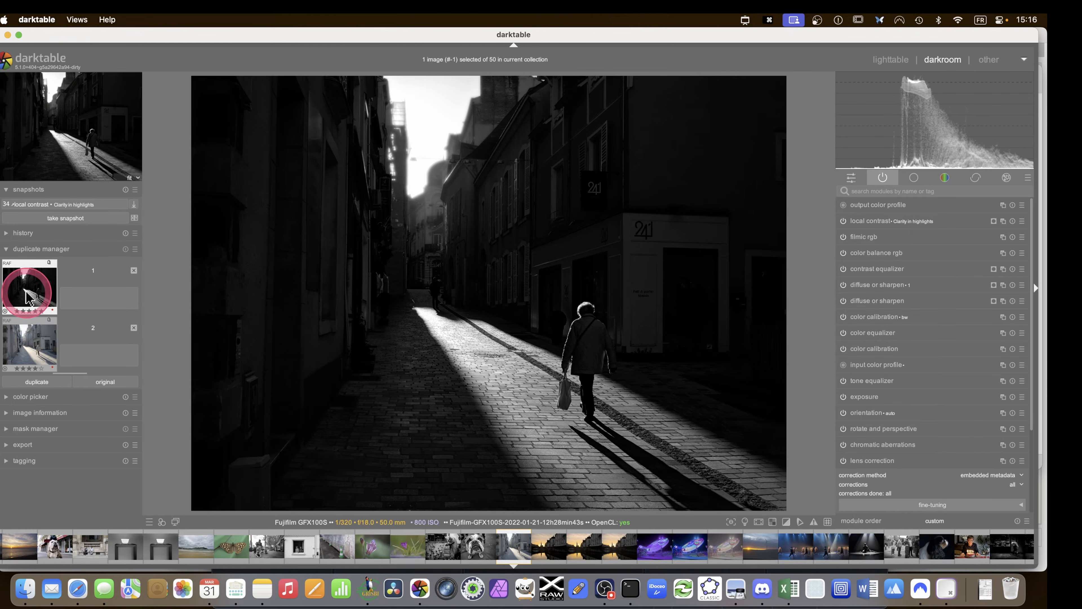
pyautogui.click(34, 354)
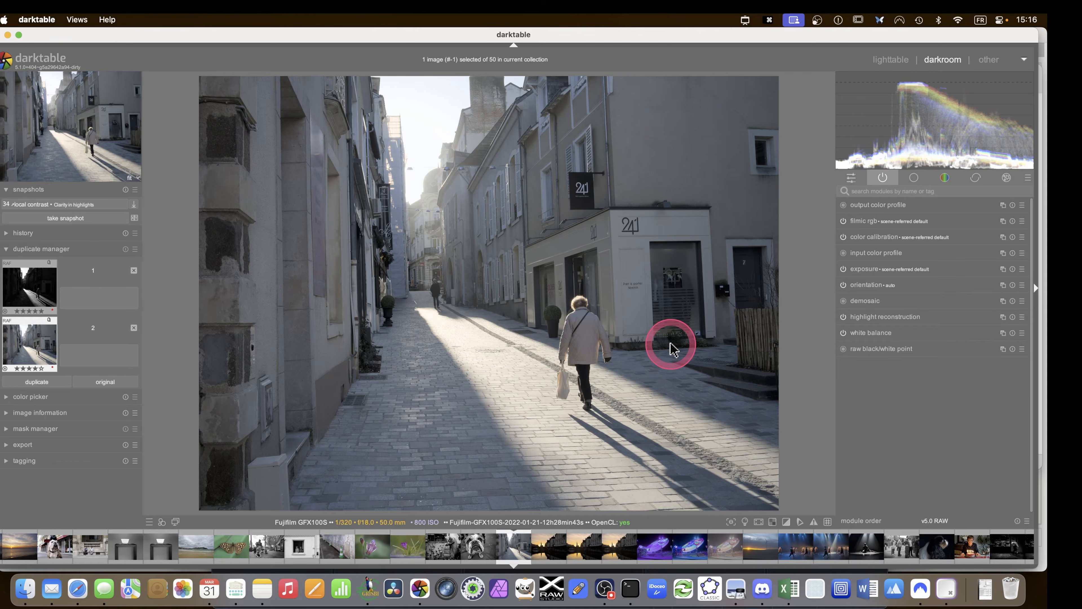
# Turn on lens correction and denoise (profiled) for the unedited street duplicate
pyautogui.click(976, 176)
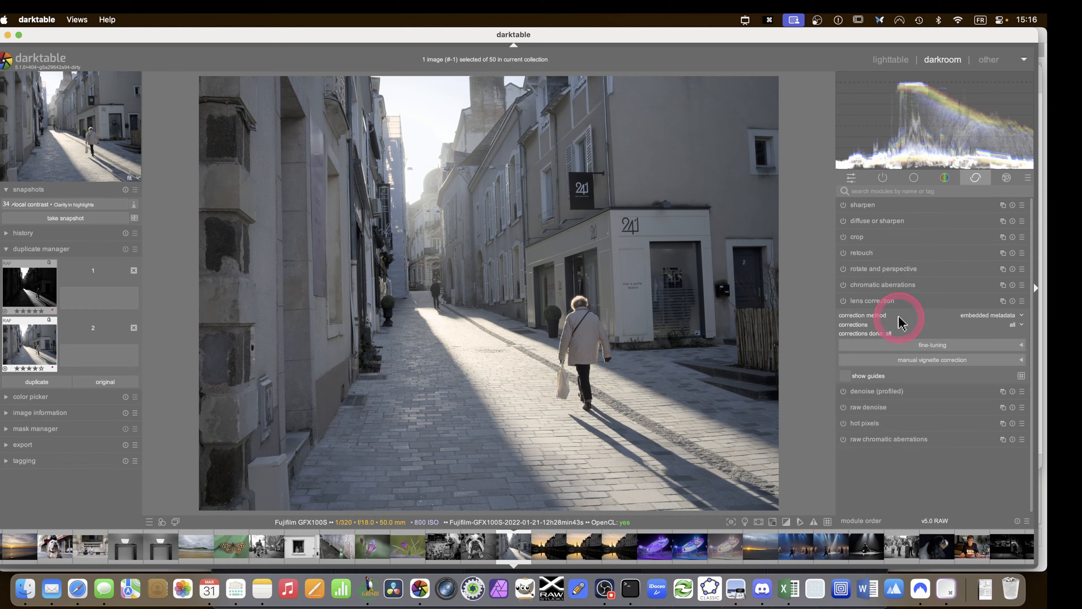
pyautogui.click(872, 300)
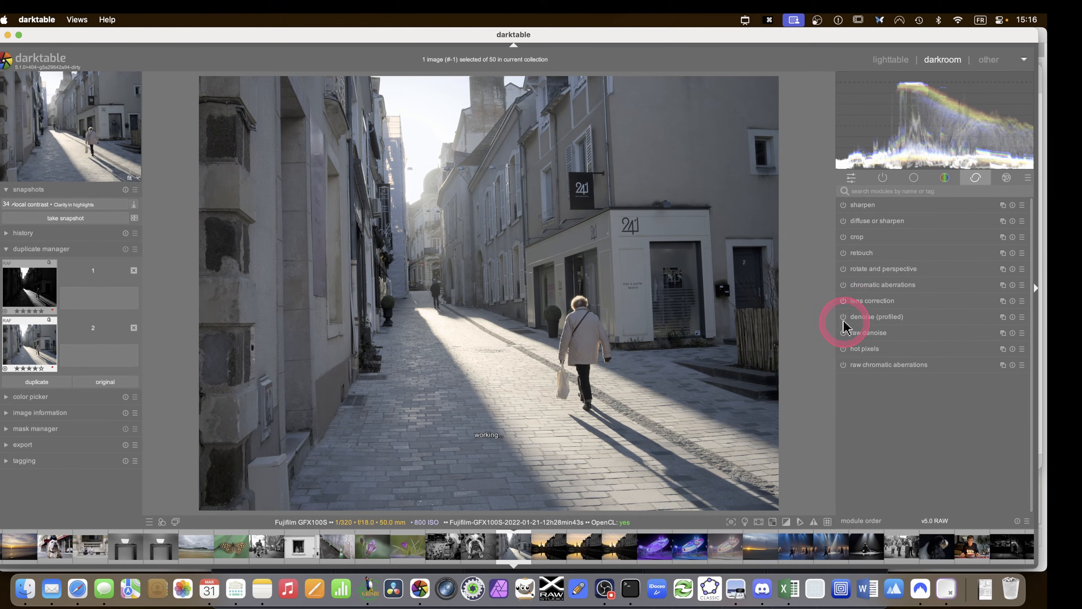
pyautogui.click(845, 320)
pyautogui.click(865, 216)
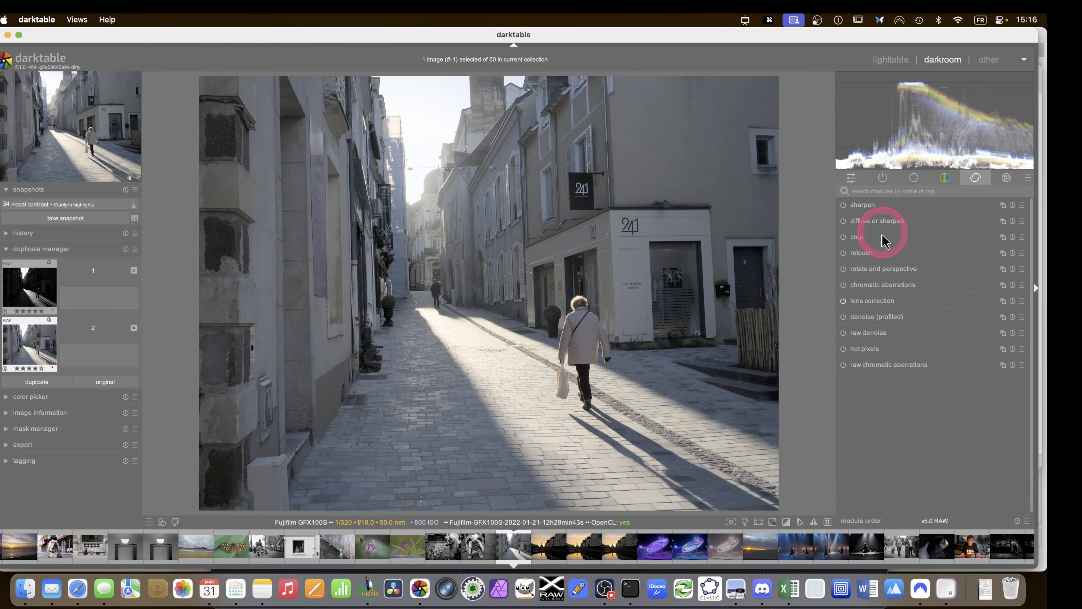
pyautogui.click(844, 316)
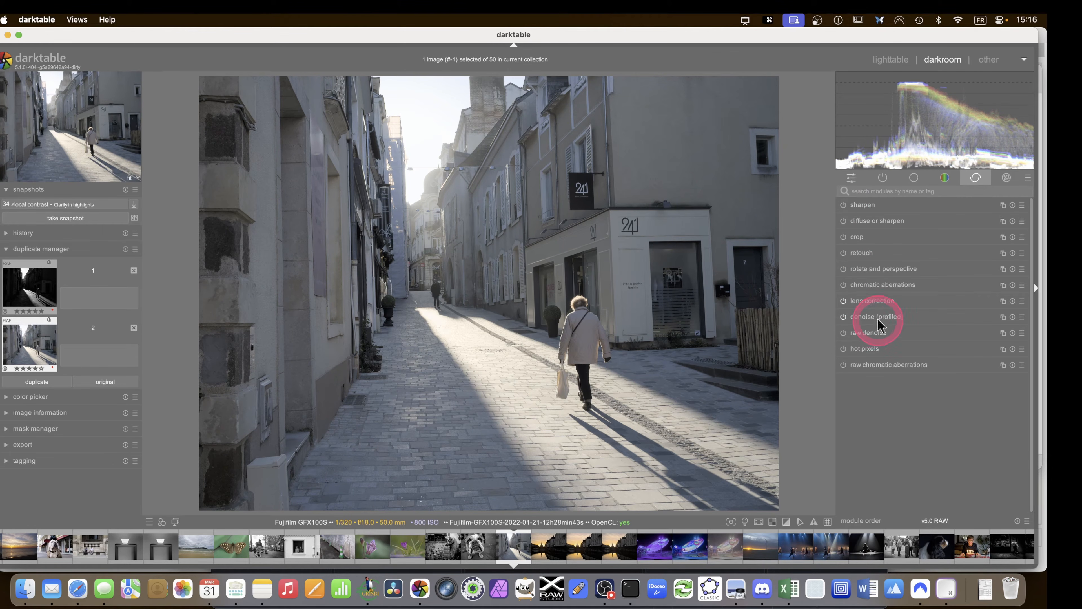
# In rotate and perspective, try the horizontal, vertical and combined fits on the automatically detected structure lines, and reset the module
pyautogui.click(872, 270)
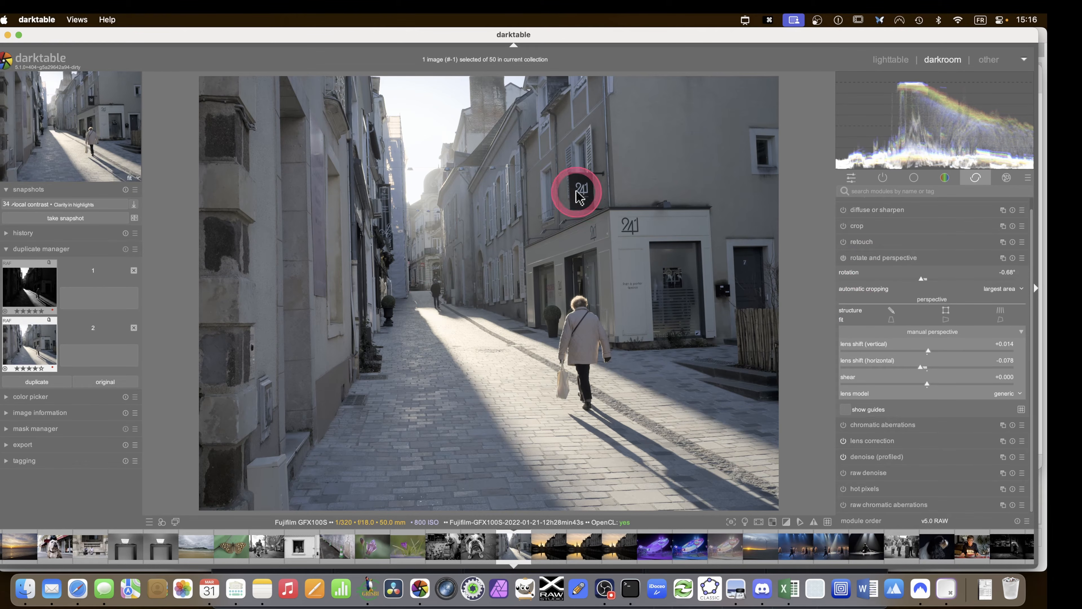
pyautogui.click(999, 310)
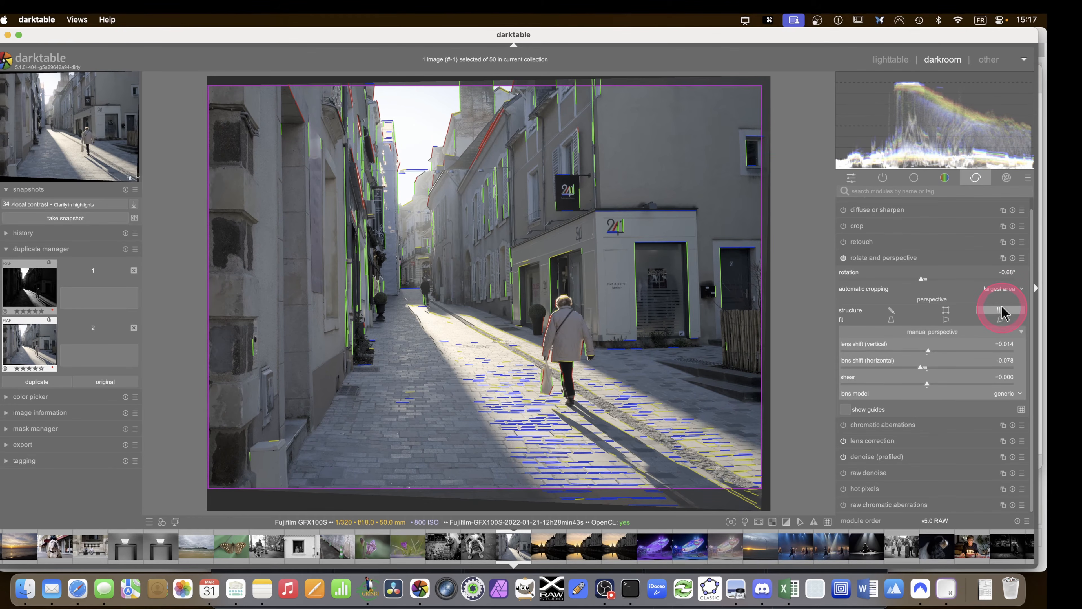
pyautogui.click(944, 320)
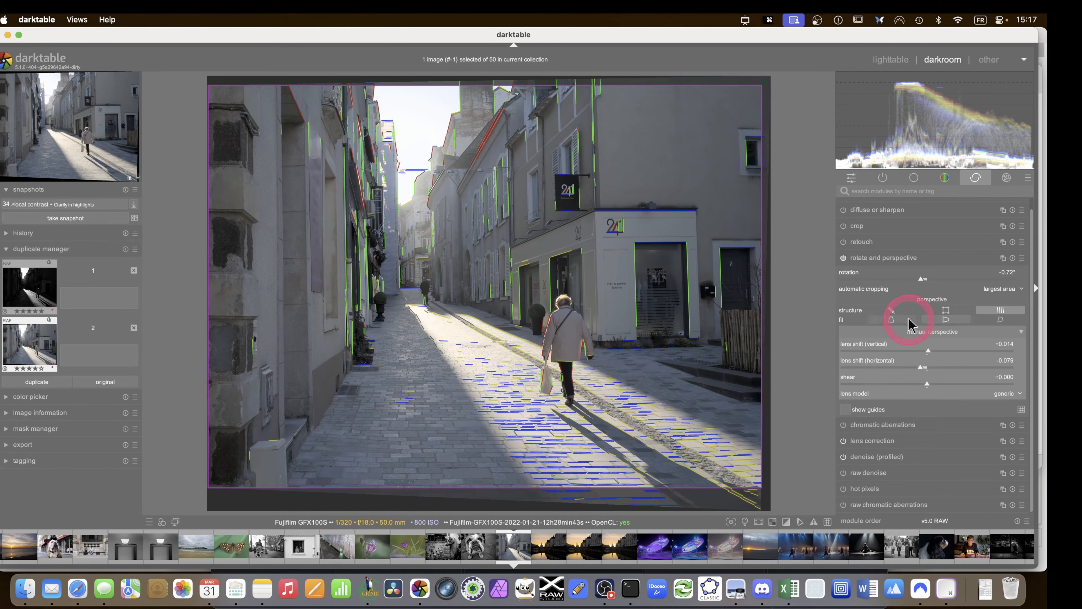
pyautogui.click(892, 321)
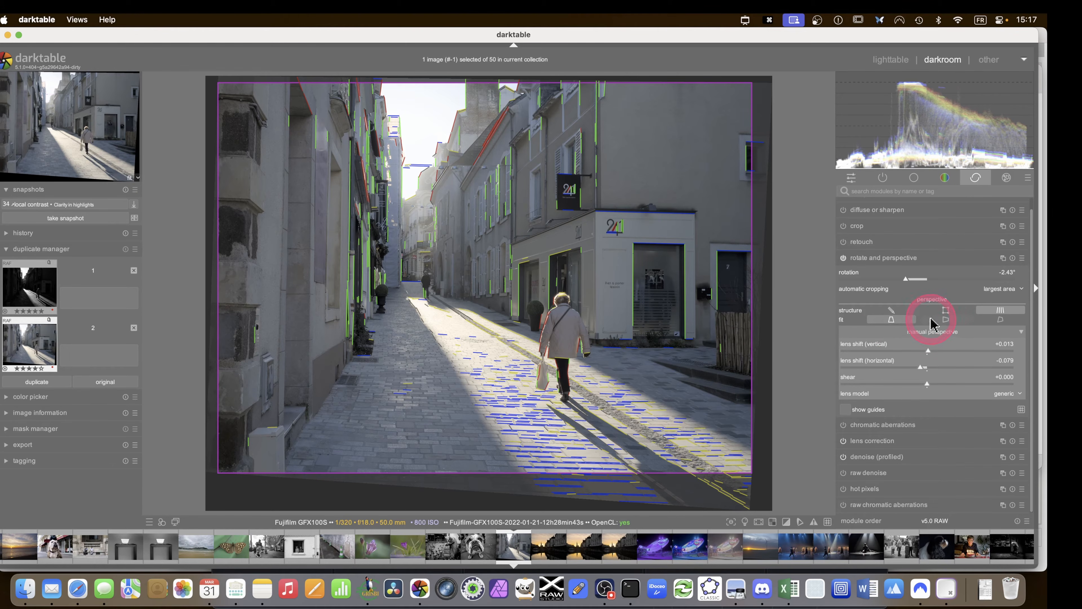
pyautogui.click(944, 321)
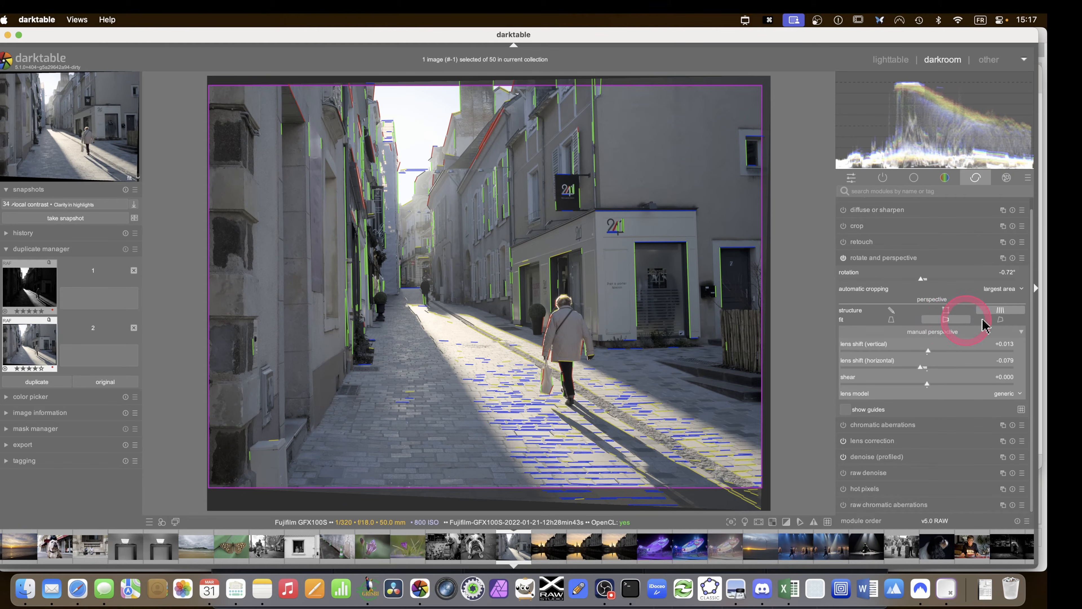
pyautogui.click(1001, 320)
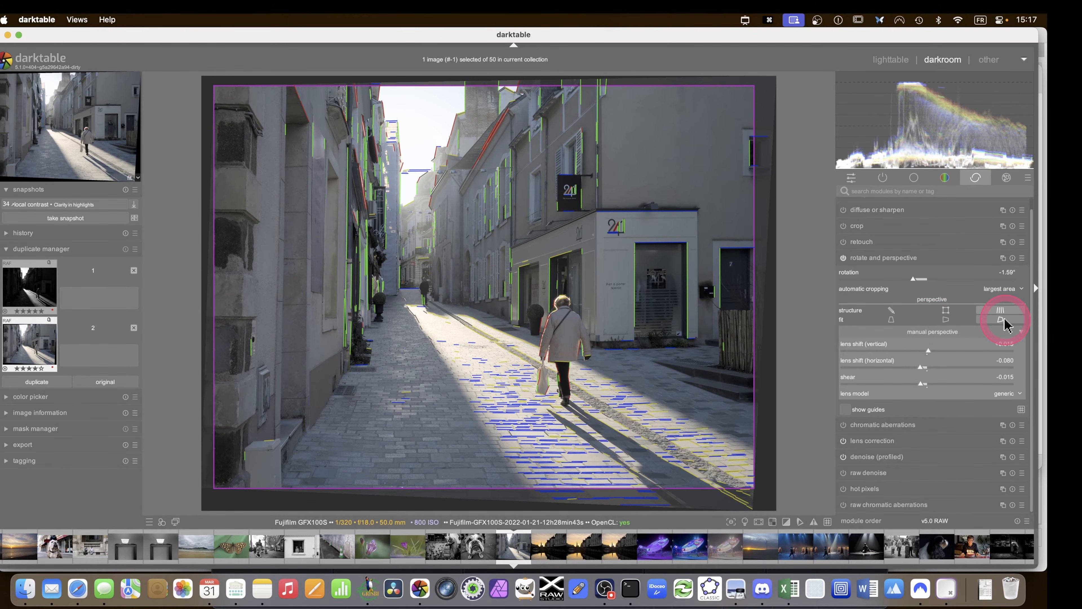
pyautogui.click(950, 320)
pyautogui.click(951, 320)
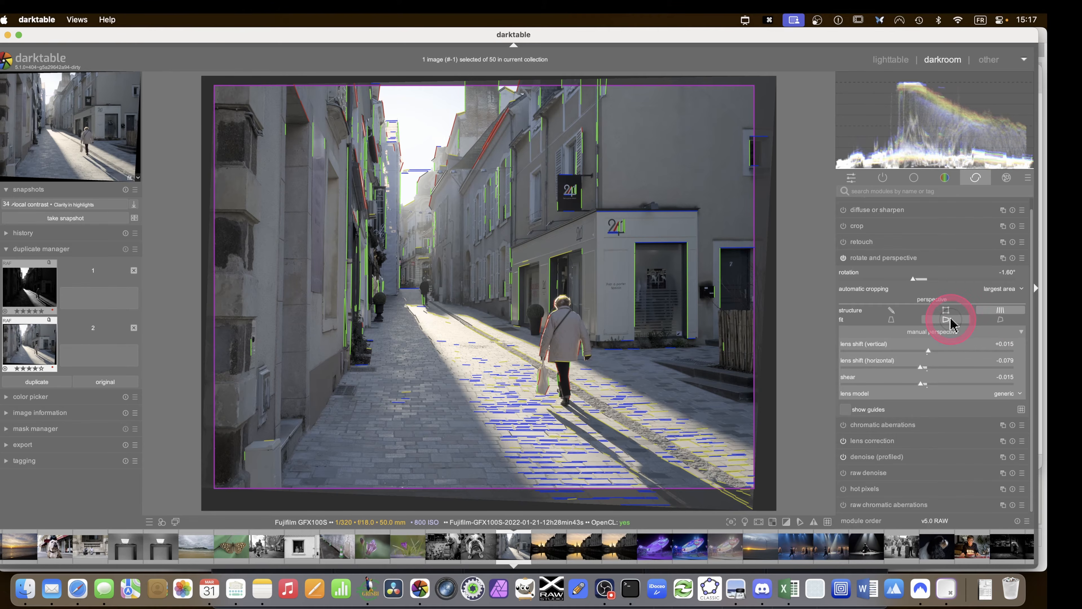
pyautogui.click(1012, 257)
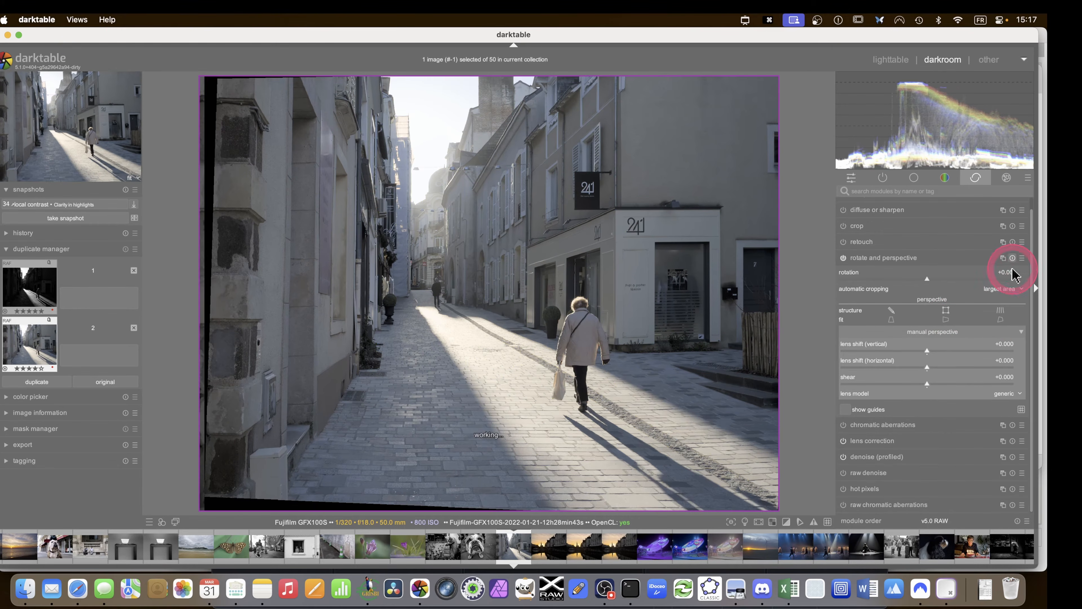
# Detect the structure lines again, correct the horizontal perspective distortion automatically, and collapse rotate and perspective
pyautogui.click(1000, 311)
pyautogui.click(945, 320)
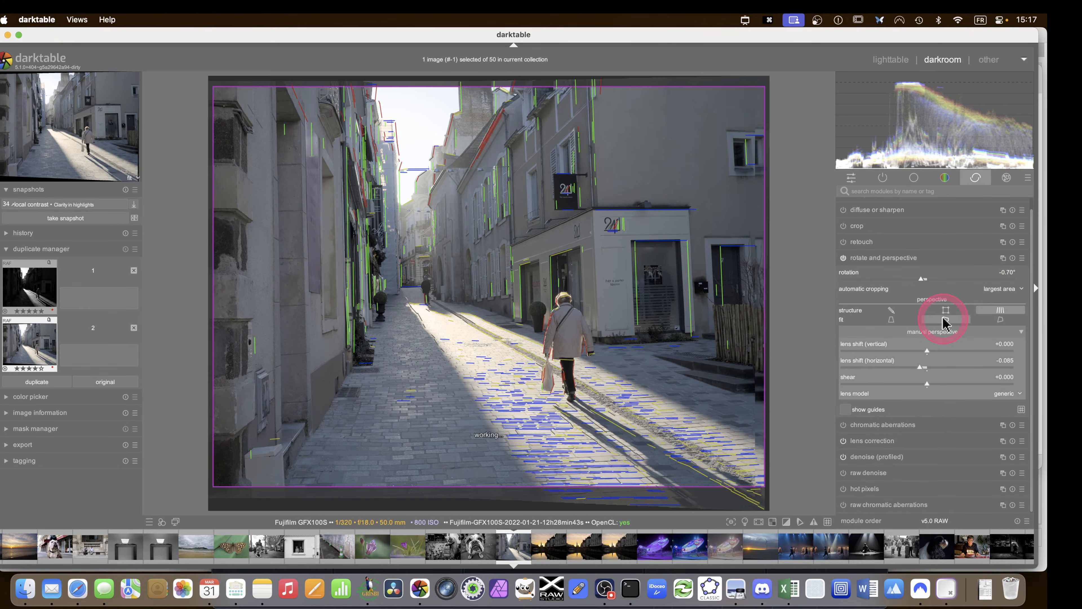
pyautogui.click(874, 259)
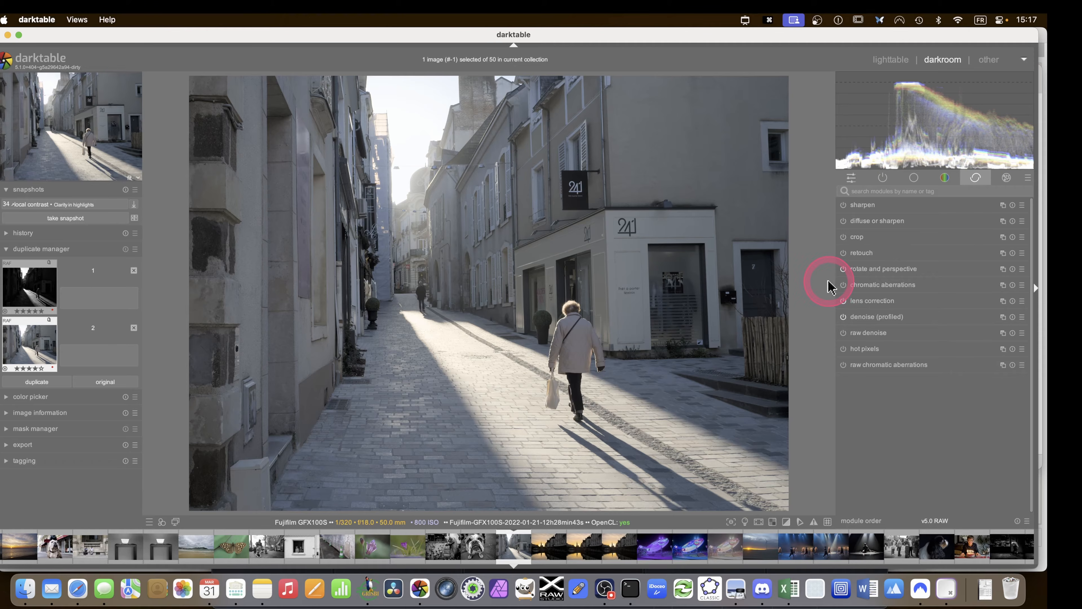
# Add a second color calibration instance and rename it bw
pyautogui.click(883, 178)
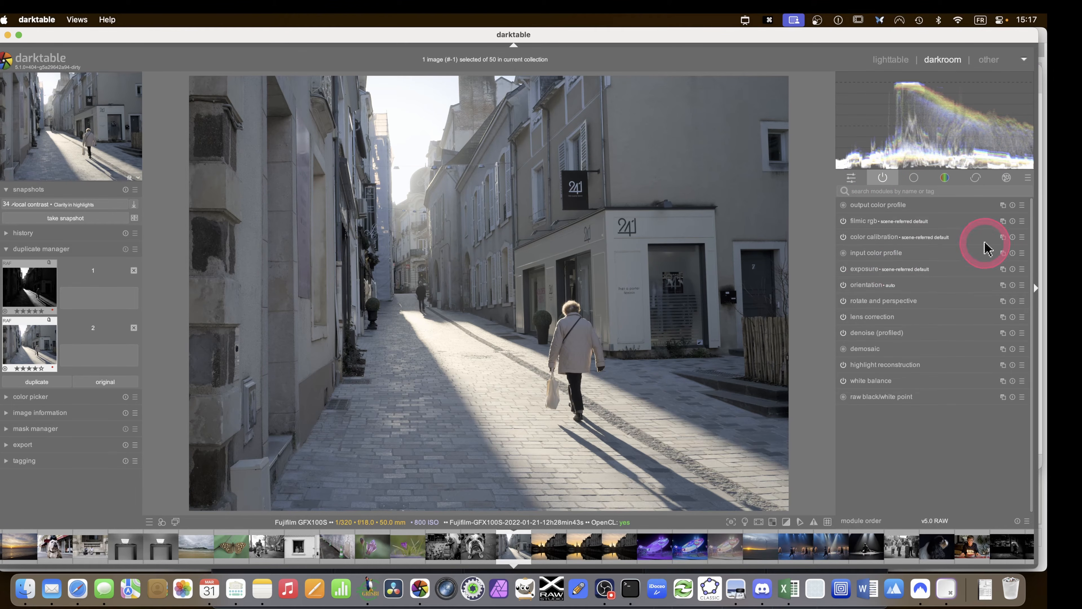
pyautogui.click(1002, 238)
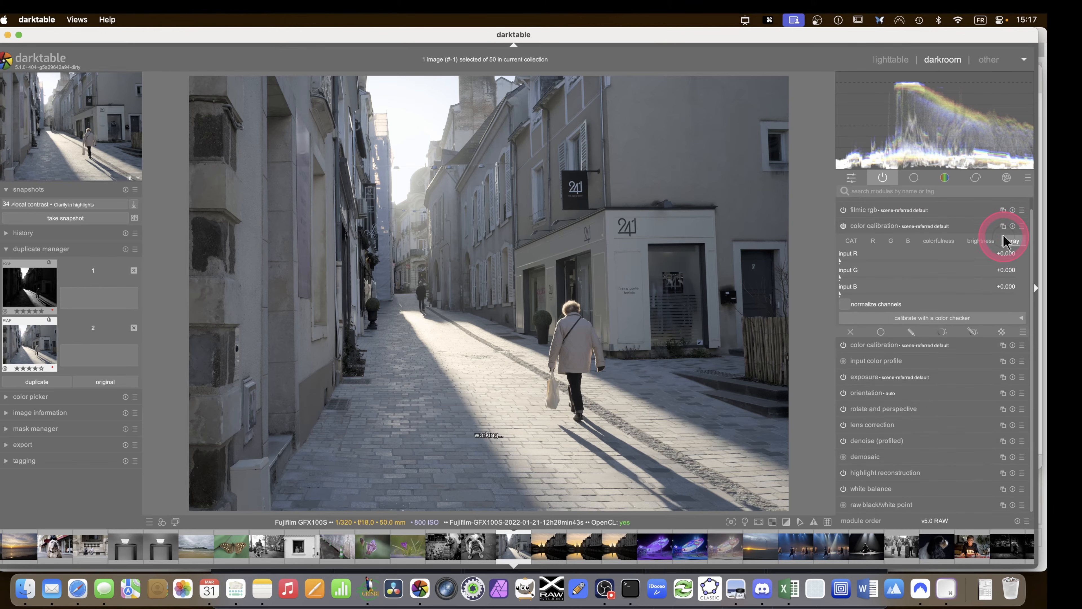
pyautogui.click(1024, 227)
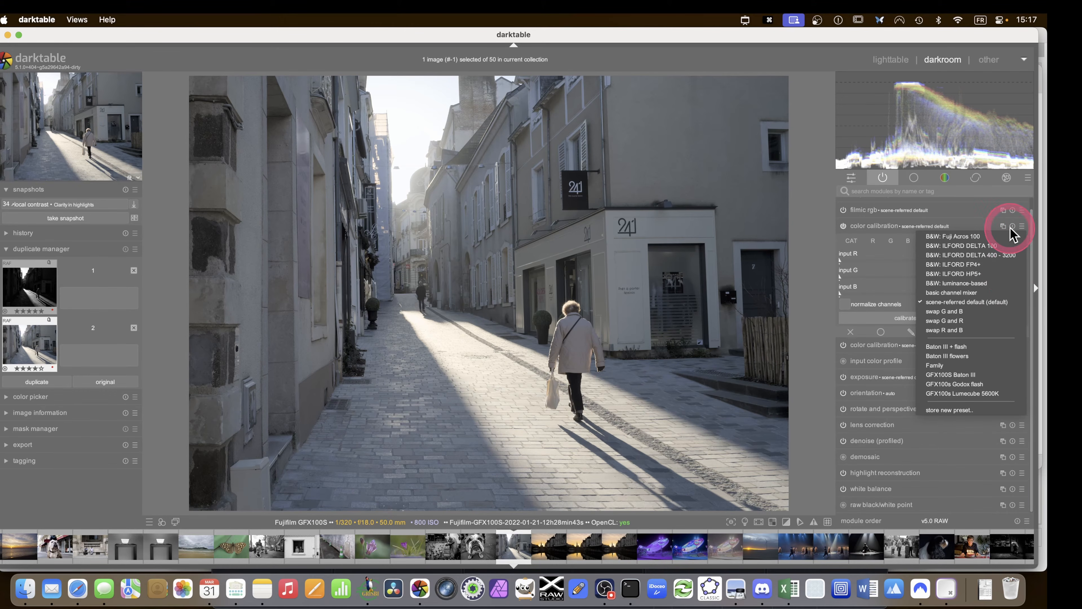
pyautogui.click(1002, 225)
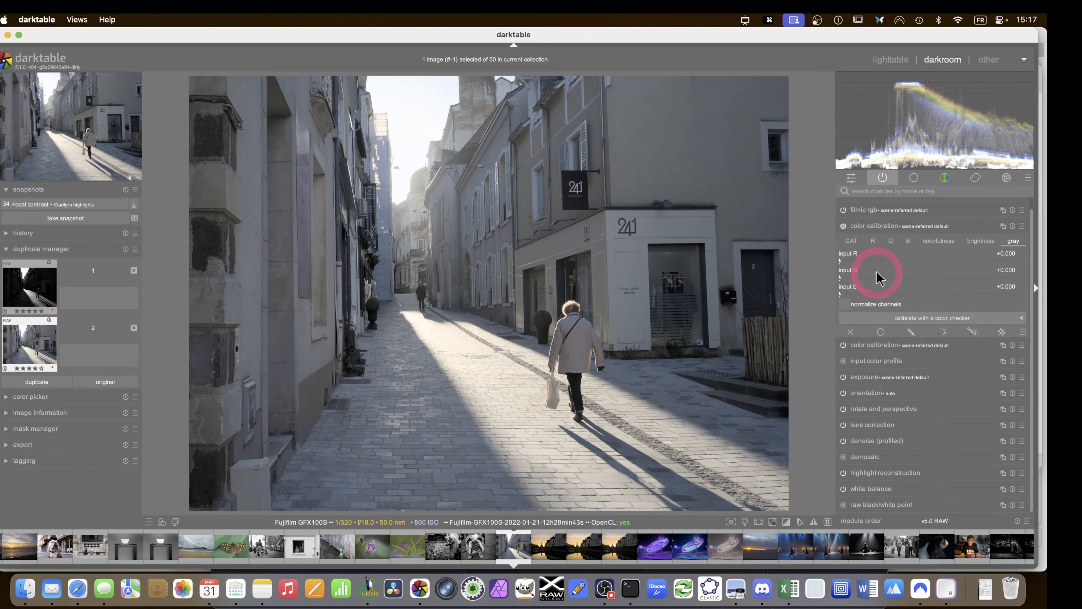
pyautogui.click(1002, 226)
pyautogui.click(987, 289)
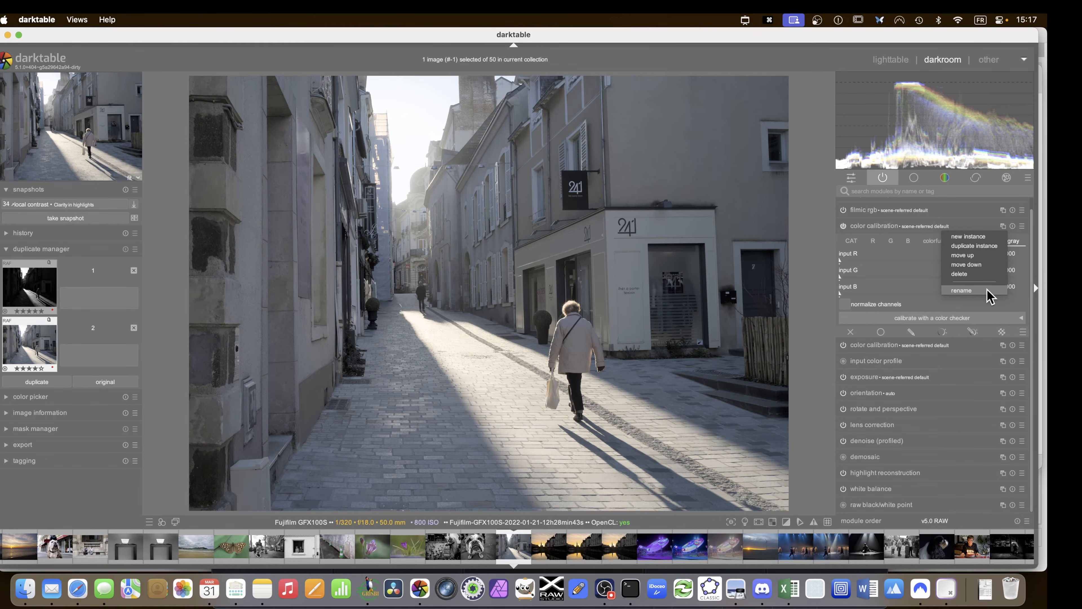
pyautogui.click(988, 291)
pyautogui.write('bw')
pyautogui.press('Return')
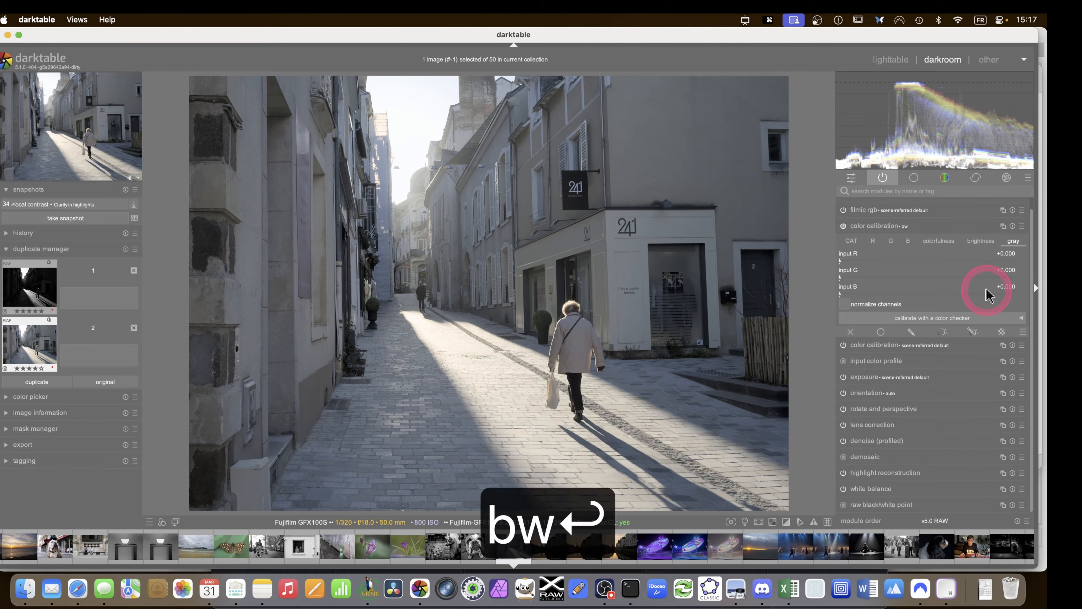
# Turn on the color equalizer and move it between the two color calibration instances, below bw
pyautogui.click(943, 179)
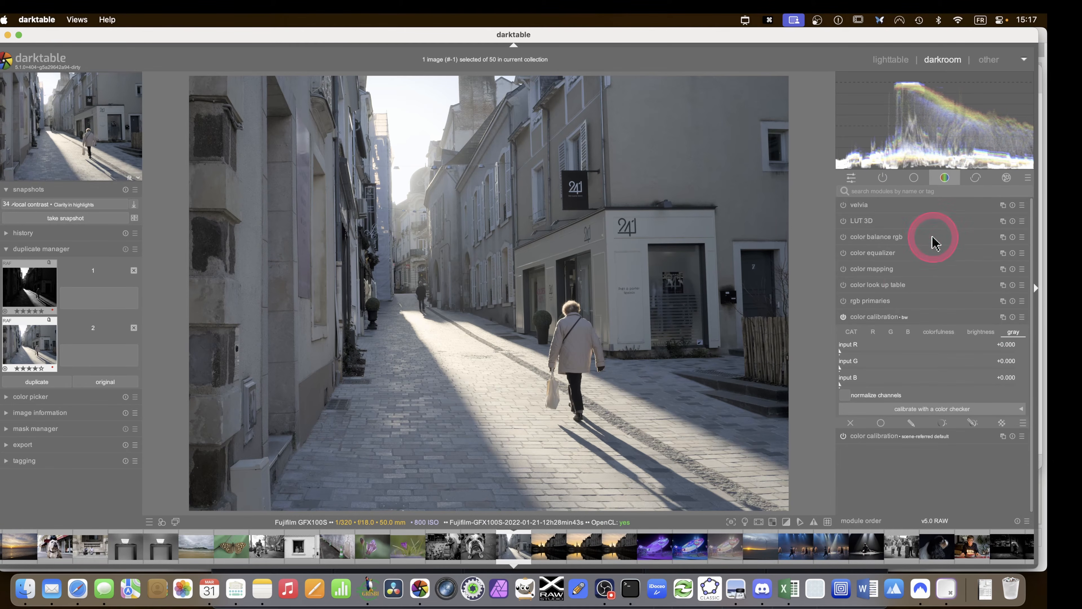
pyautogui.click(869, 252)
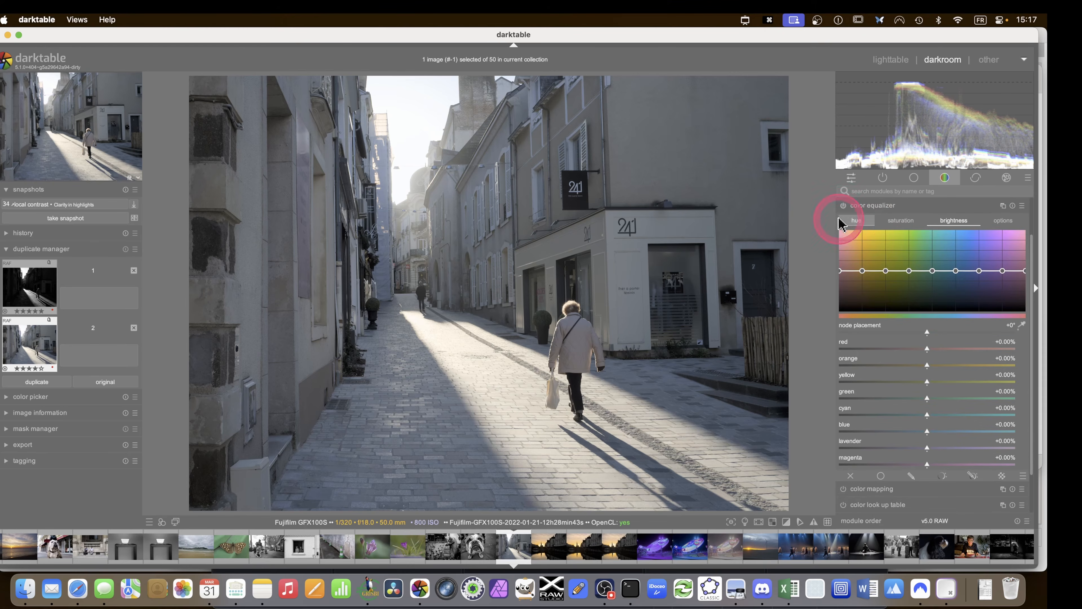
pyautogui.click(882, 177)
pyautogui.scroll(2, 884, 231)
pyautogui.click(876, 230)
pyautogui.moveTo(868, 241); pyautogui.dragTo(865, 277)
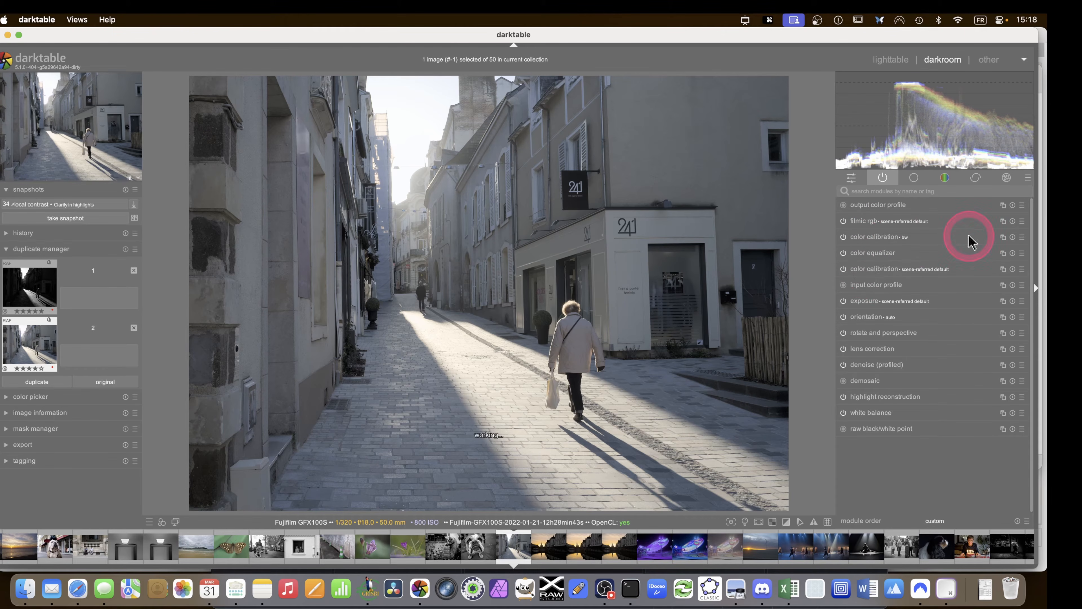
# Apply the B&W: luminance-based preset to the color calibration instance named bw
pyautogui.click(1023, 237)
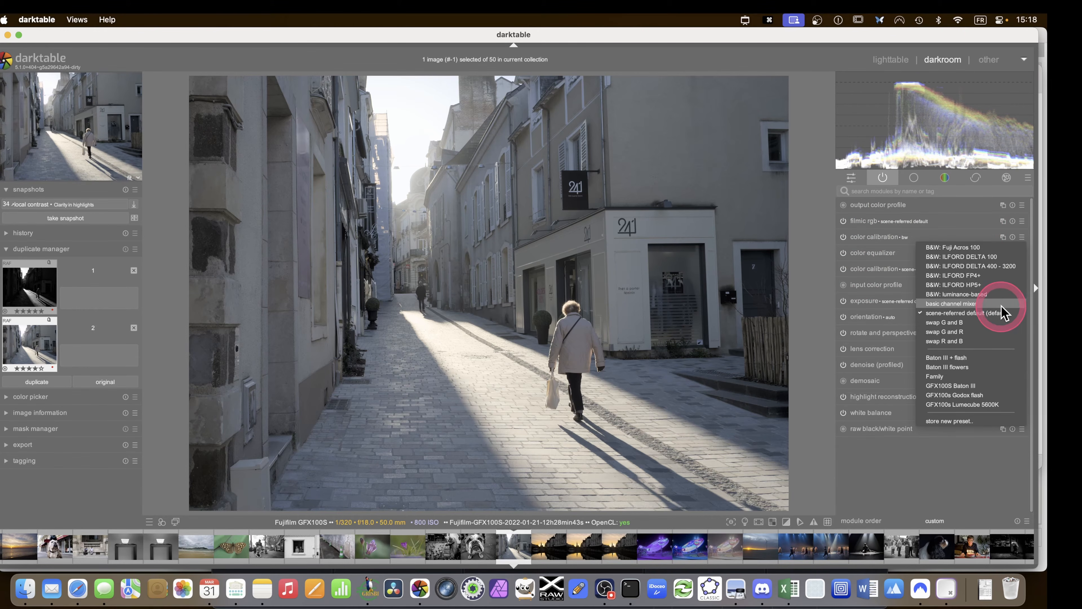
pyautogui.click(993, 294)
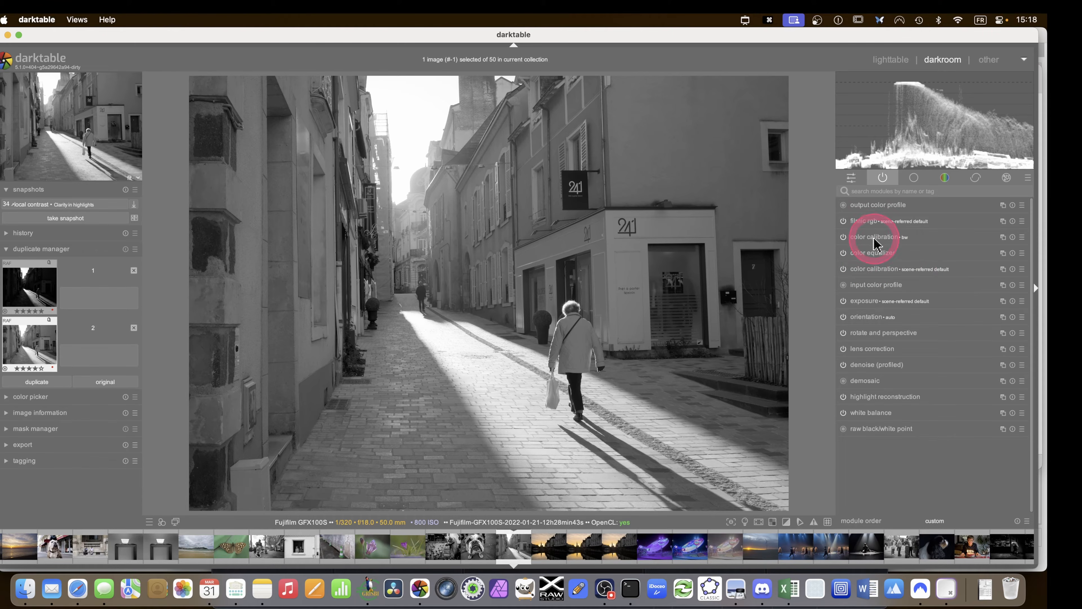
pyautogui.click(871, 251)
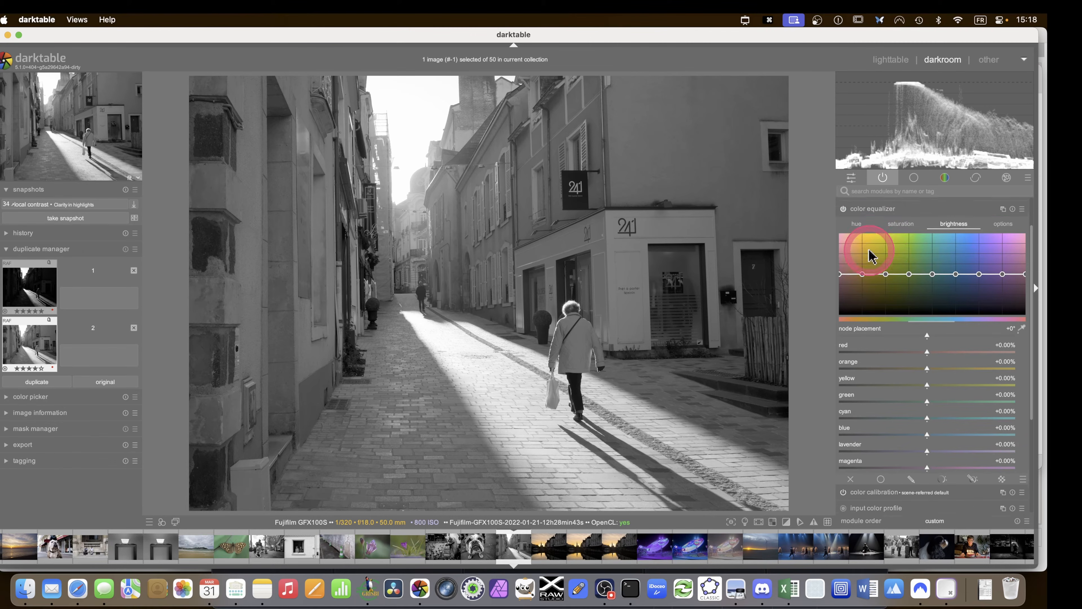
pyautogui.click(1022, 207)
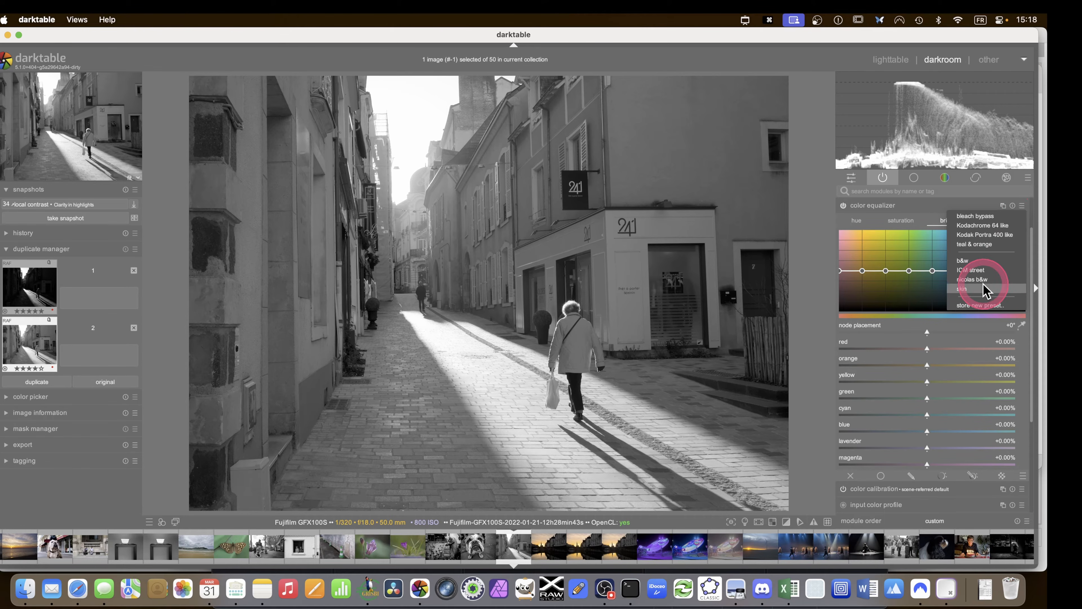
pyautogui.click(986, 290)
pyautogui.click(1021, 206)
pyautogui.click(1013, 206)
pyautogui.click(883, 208)
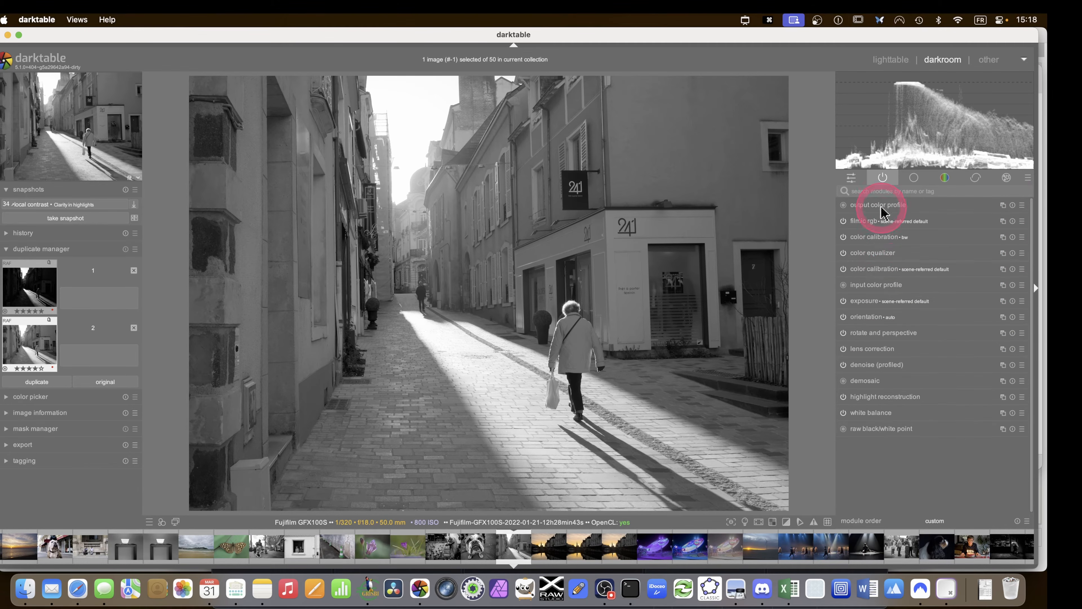
# Auto-tune the scene levels in filmic rgb and set the black relative exposure to -6 EV
pyautogui.click(862, 221)
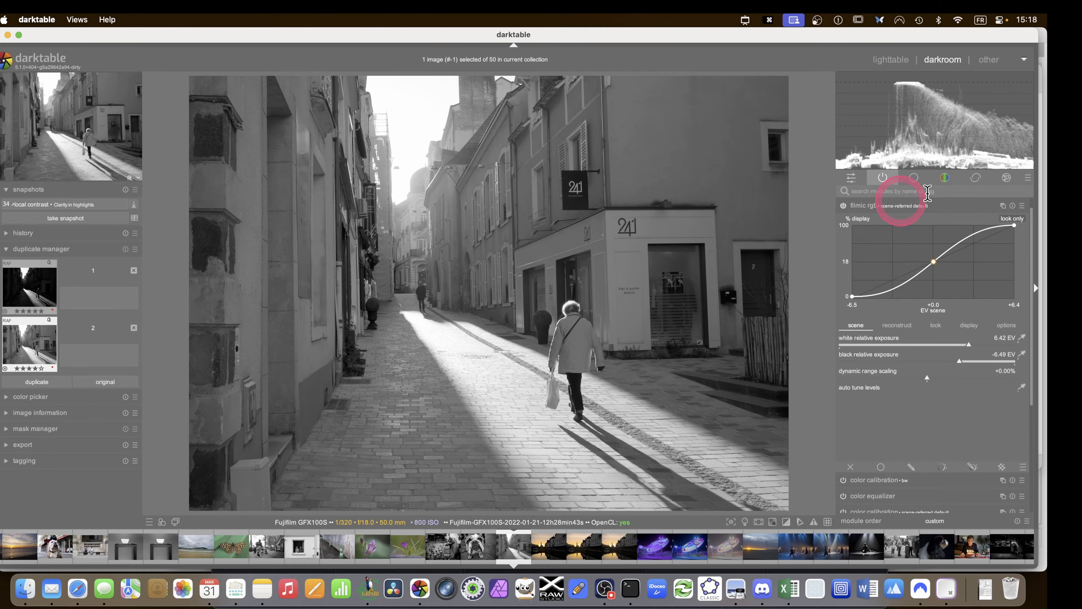
pyautogui.moveTo(902, 91)
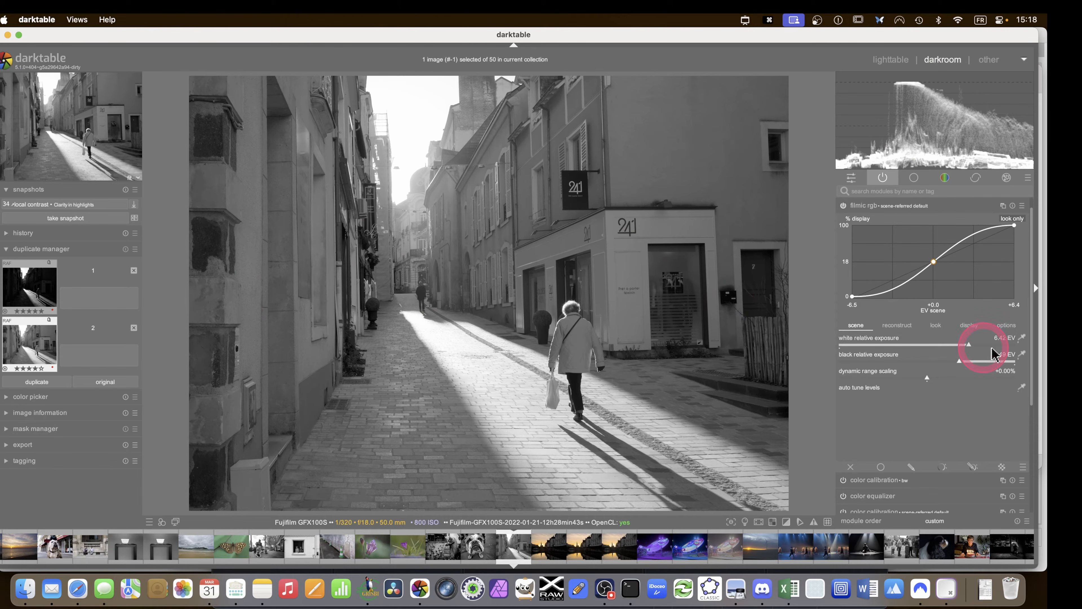
pyautogui.click(1022, 388)
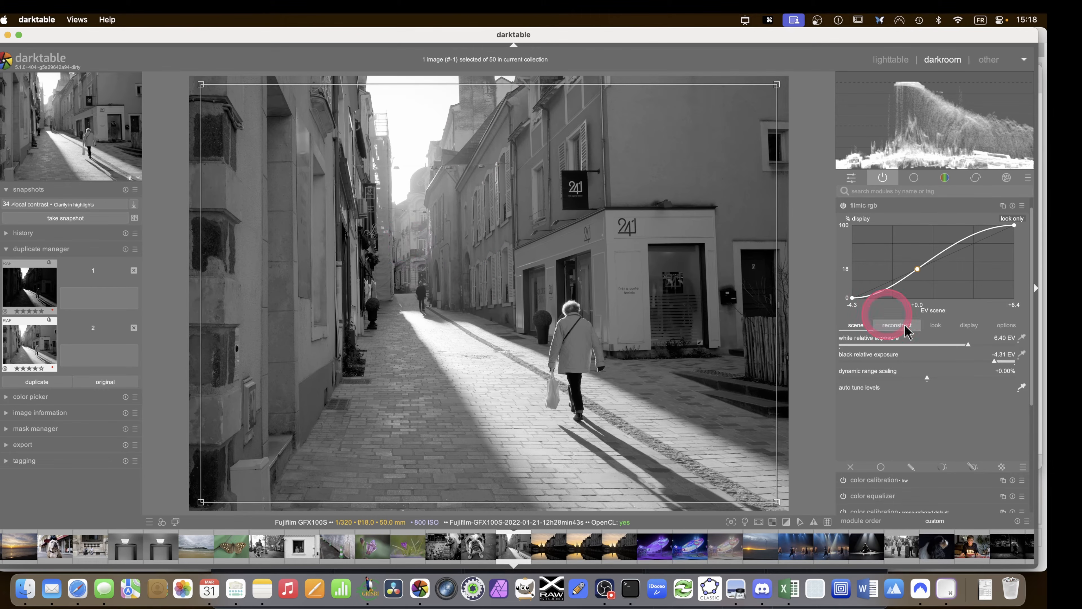
pyautogui.moveTo(994, 362); pyautogui.dragTo(1042, 362)
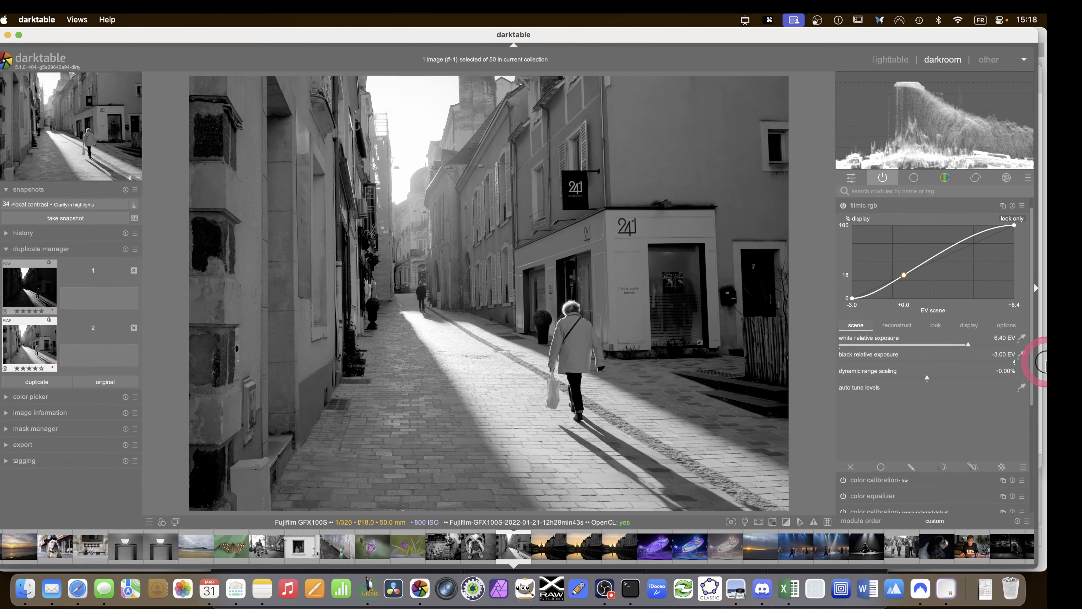
pyautogui.rightClick(975, 362)
pyautogui.write('-6')
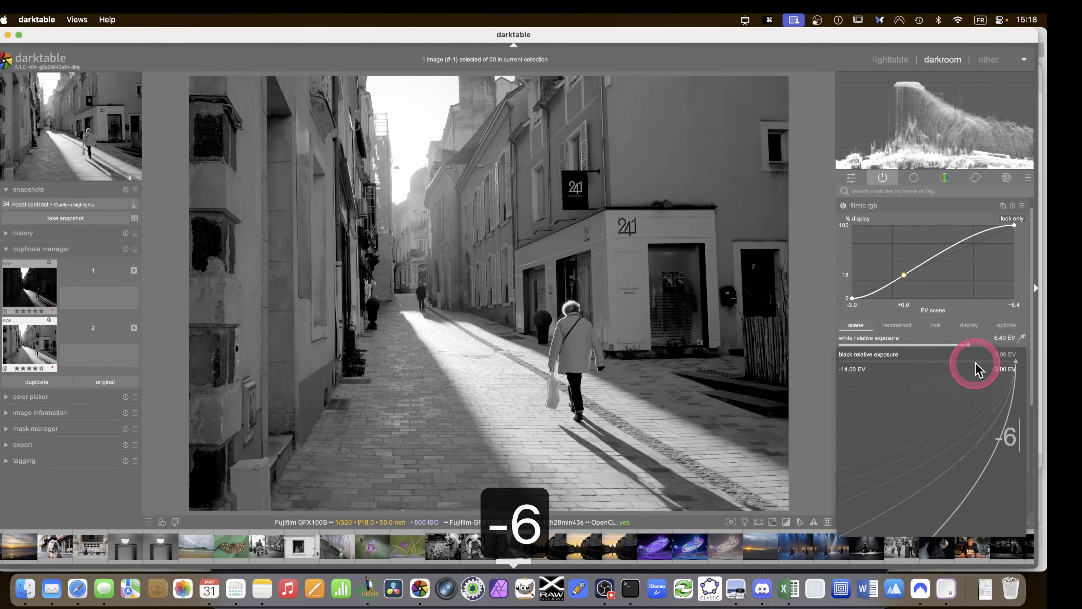
pyautogui.press('Return')
pyautogui.moveTo(978, 367)
pyautogui.mouseDown()
pyautogui.moveTo(966, 363)
pyautogui.moveTo(1042, 364)
pyautogui.moveTo(916, 363)
pyautogui.moveTo(966, 363)
pyautogui.moveTo(1002, 300)
pyautogui.moveTo(968, 362)
pyautogui.mouseUp()
# Raise the filmic rgb contrast to about 1.758 and set contrast in highlights and contrast in shadows to safe
pyautogui.click(934, 324)
pyautogui.moveTo(870, 347); pyautogui.dragTo(929, 349)
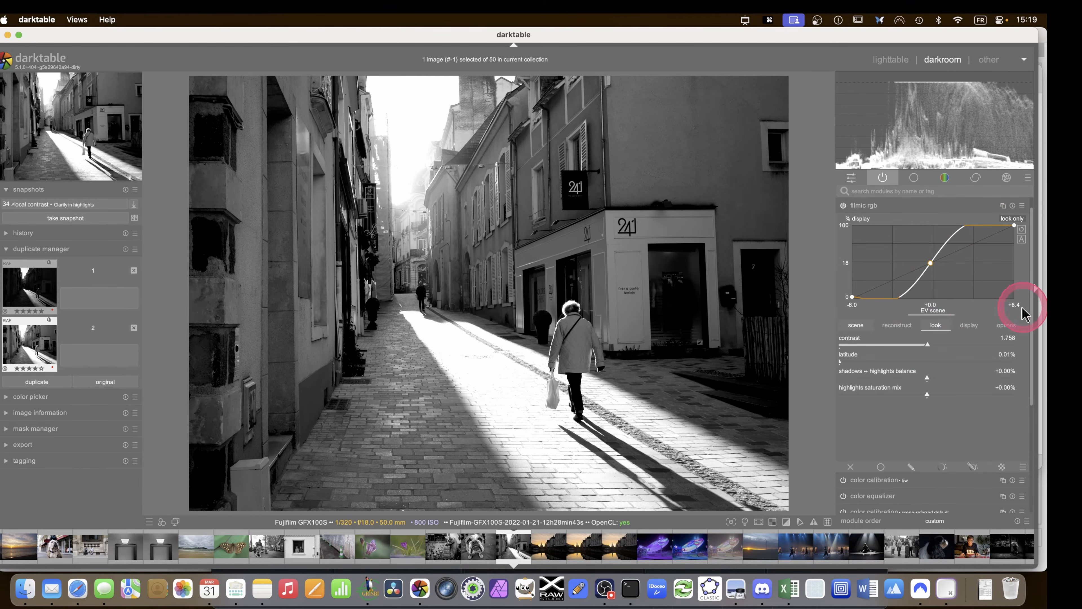
pyautogui.click(1009, 325)
pyautogui.click(1012, 348)
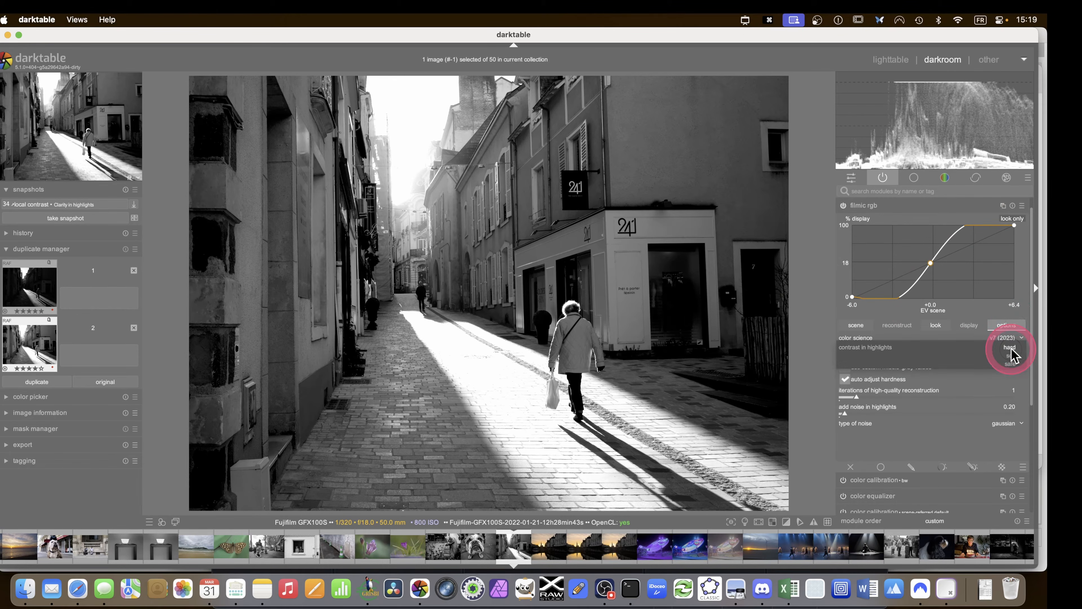
pyautogui.click(1010, 364)
pyautogui.click(1011, 357)
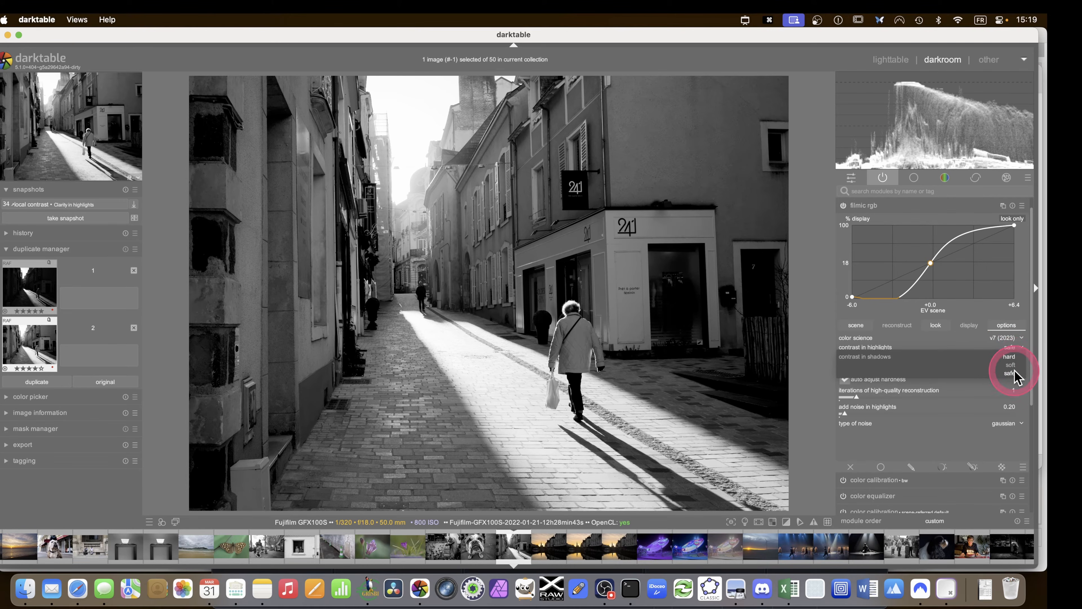
pyautogui.click(1012, 374)
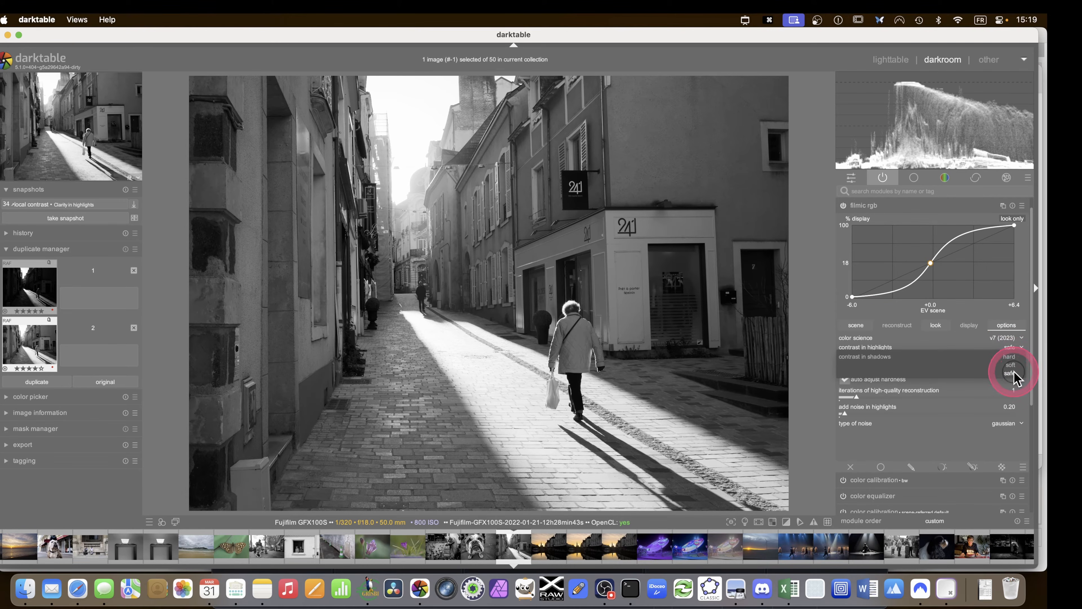
# Set the filmic rgb contrast to about 2.047 and collapse the module
pyautogui.click(933, 325)
pyautogui.moveTo(930, 345); pyautogui.dragTo(973, 347)
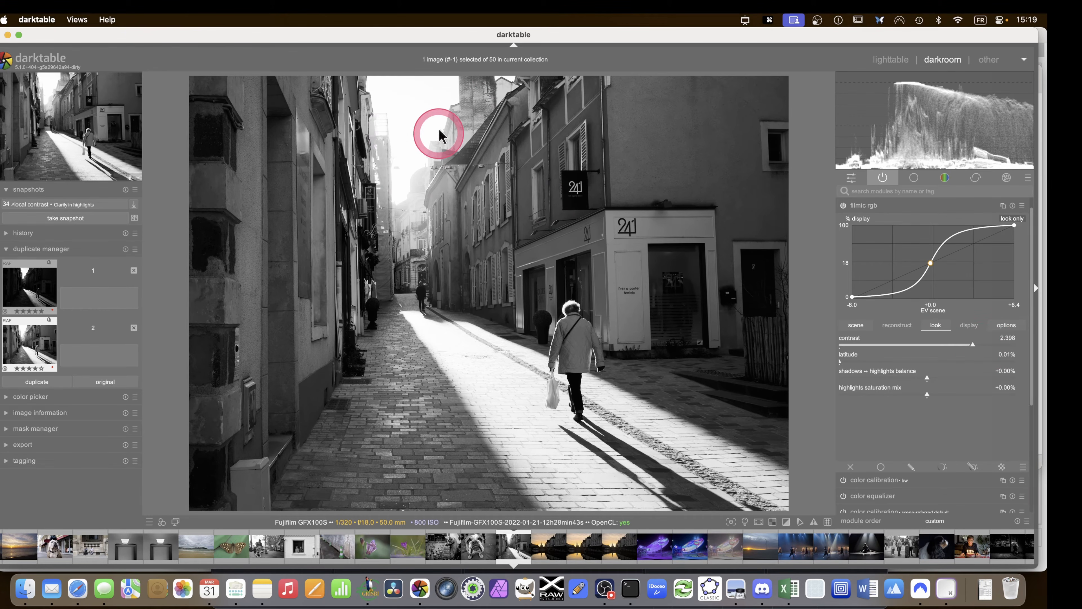
pyautogui.moveTo(975, 346); pyautogui.dragTo(948, 344)
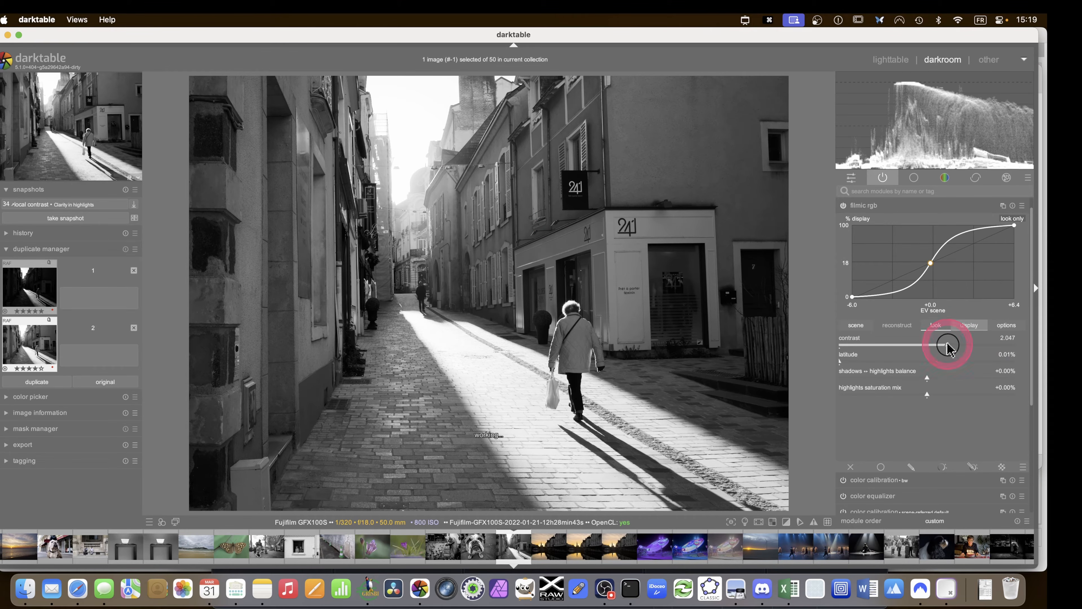
pyautogui.click(867, 207)
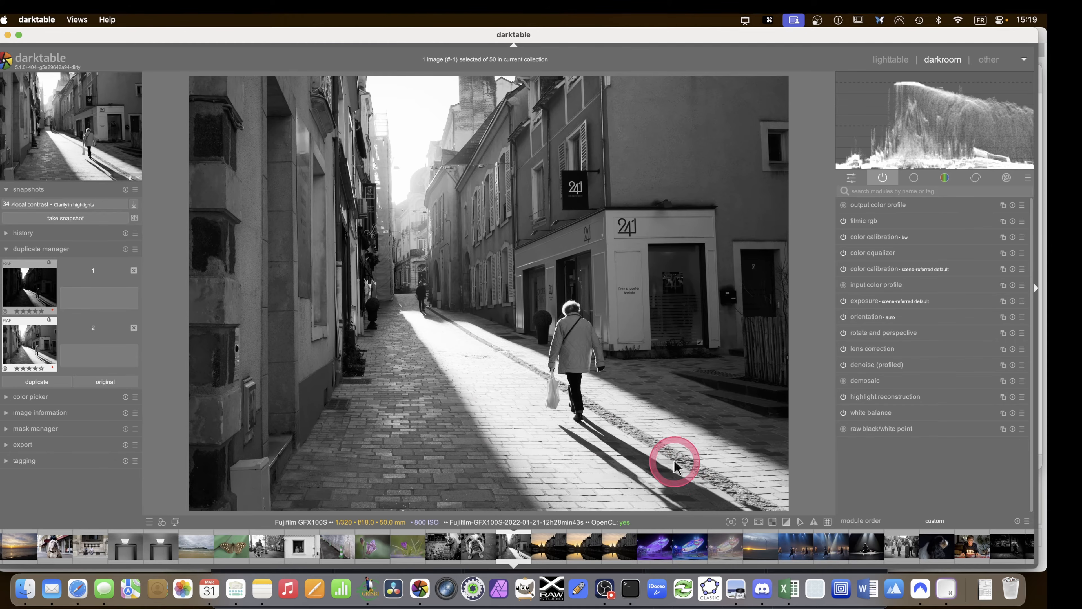
# Lower the exposure module to -1.600 EV to darken the whole street scene, and collapse the module
pyautogui.click(891, 301)
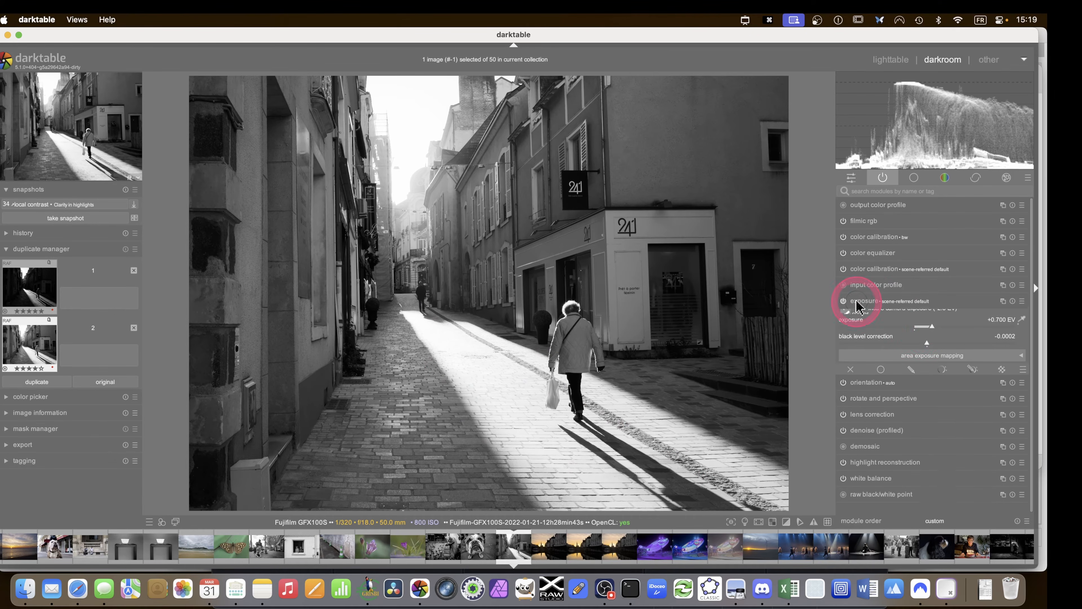
pyautogui.click(919, 340)
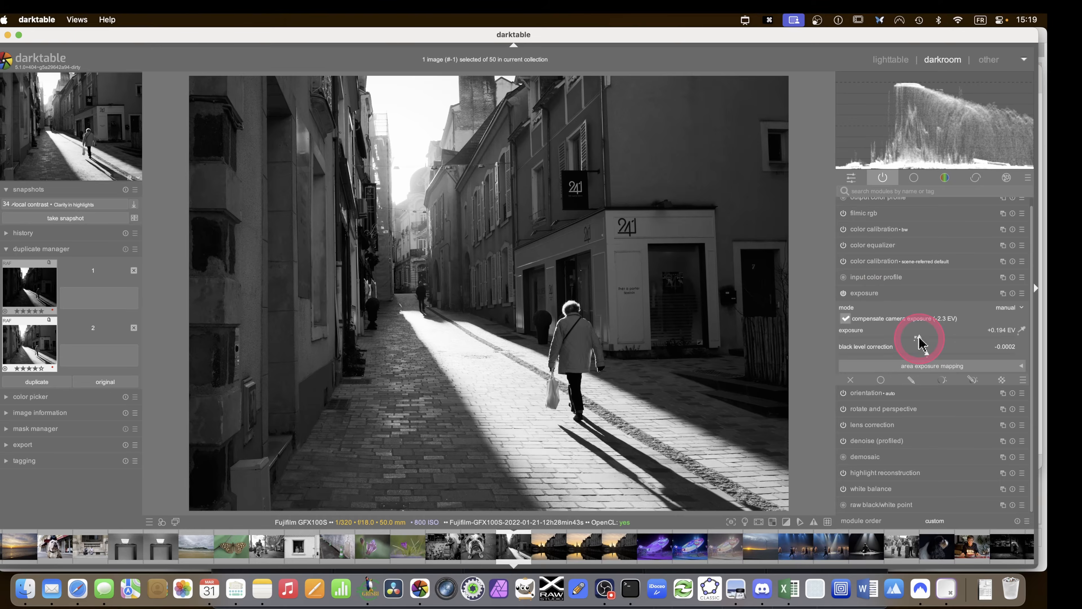
pyautogui.moveTo(919, 341); pyautogui.dragTo(883, 341)
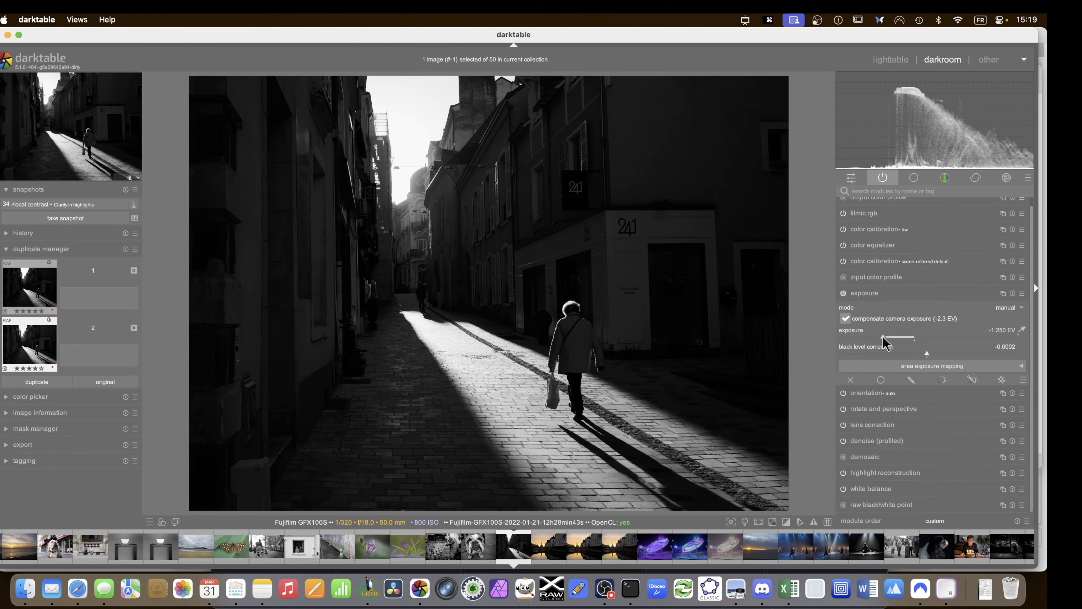
pyautogui.moveTo(883, 341); pyautogui.dragTo(873, 339)
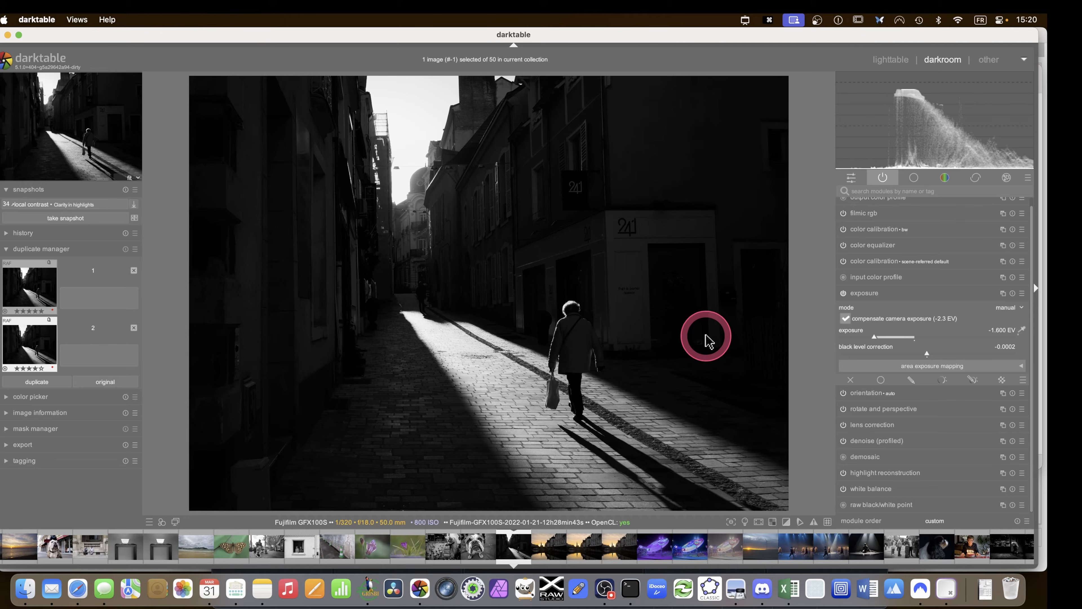
pyautogui.click(865, 294)
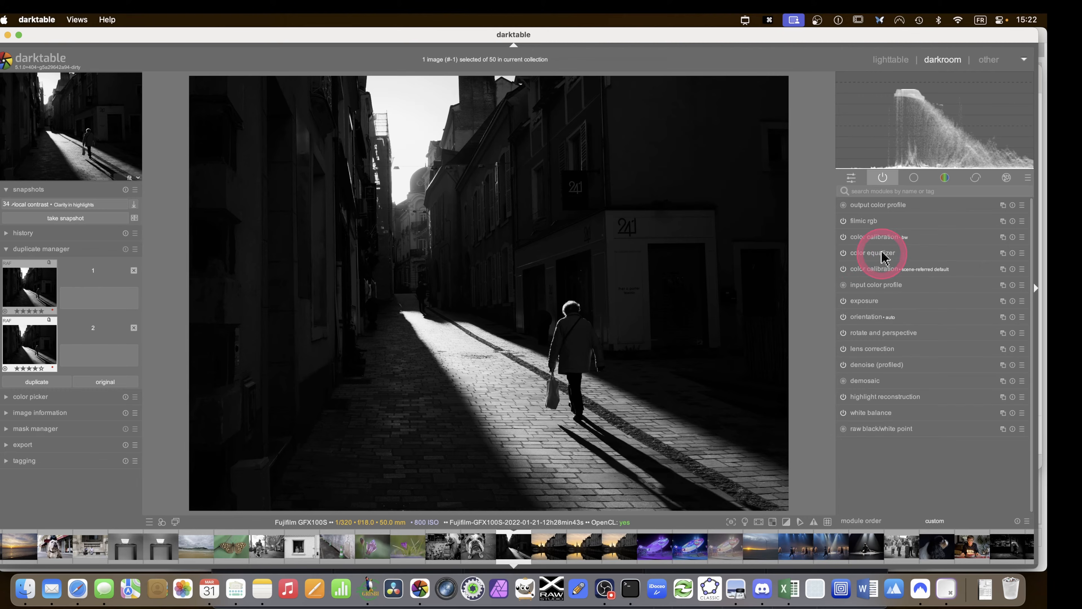
pyautogui.hotkey('ctrl', 'q')
pyautogui.moveTo(879, 255); pyautogui.dragTo(876, 205)
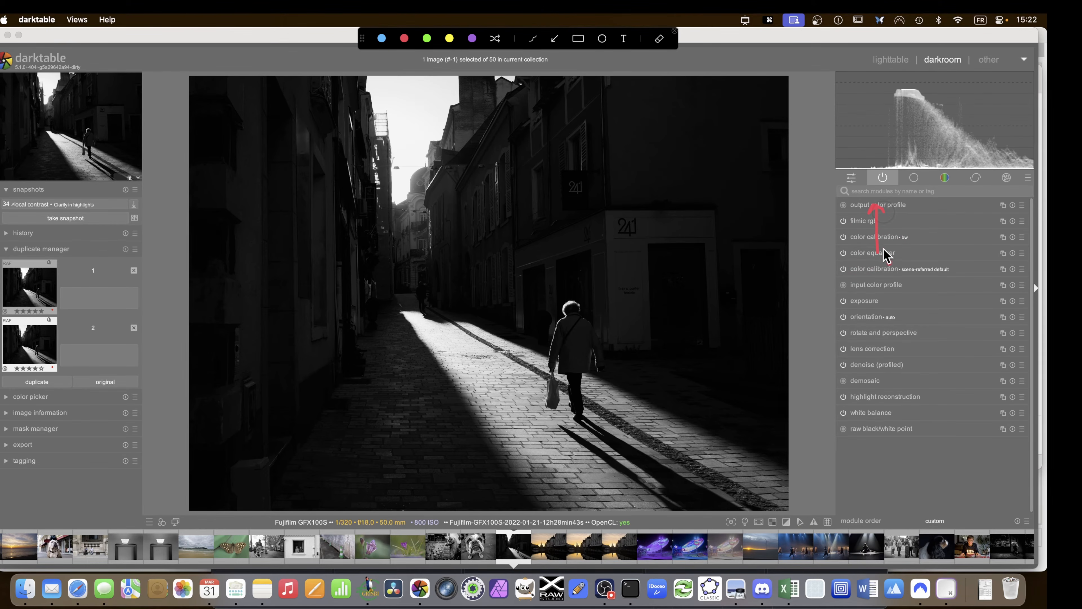
pyautogui.moveTo(869, 251); pyautogui.dragTo(890, 250)
pyautogui.hotkey('ctrl', 'q')
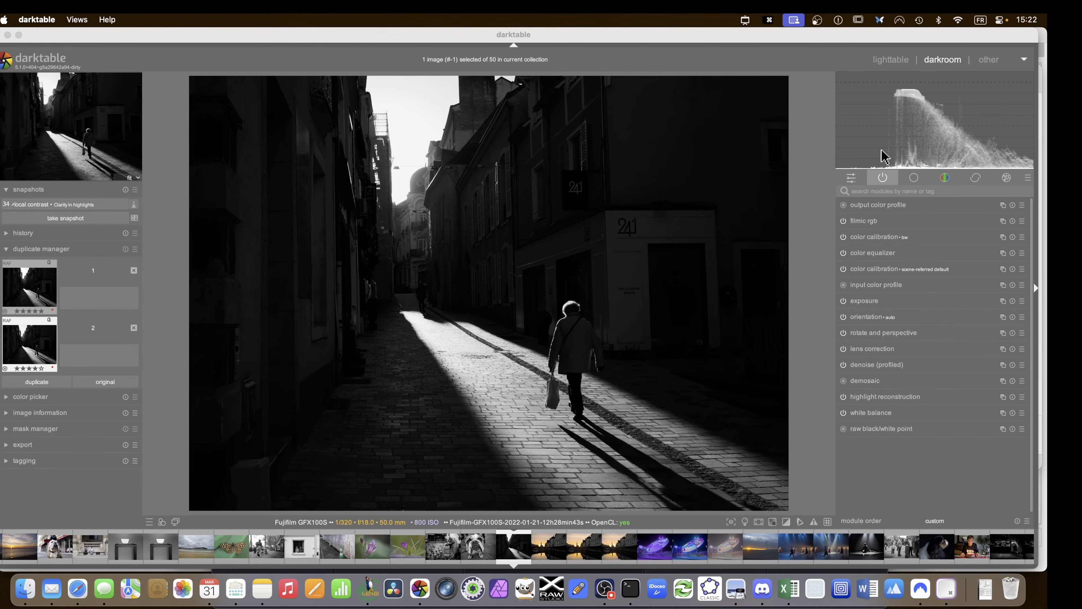
# Add a second exposure instance and rename it street
pyautogui.rightClick(1007, 300)
pyautogui.click(974, 315)
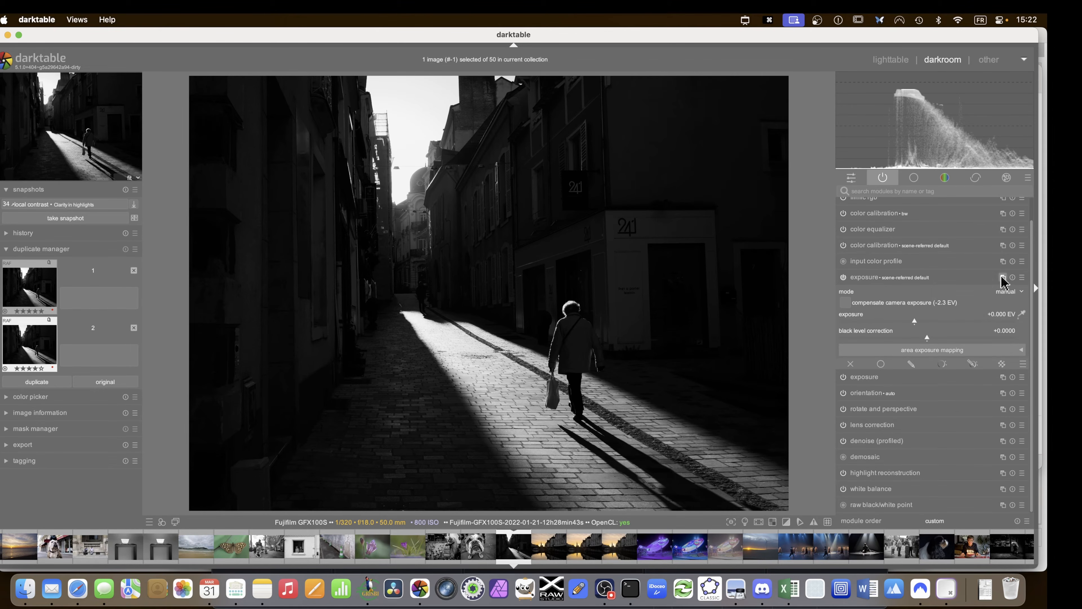
pyautogui.click(1003, 277)
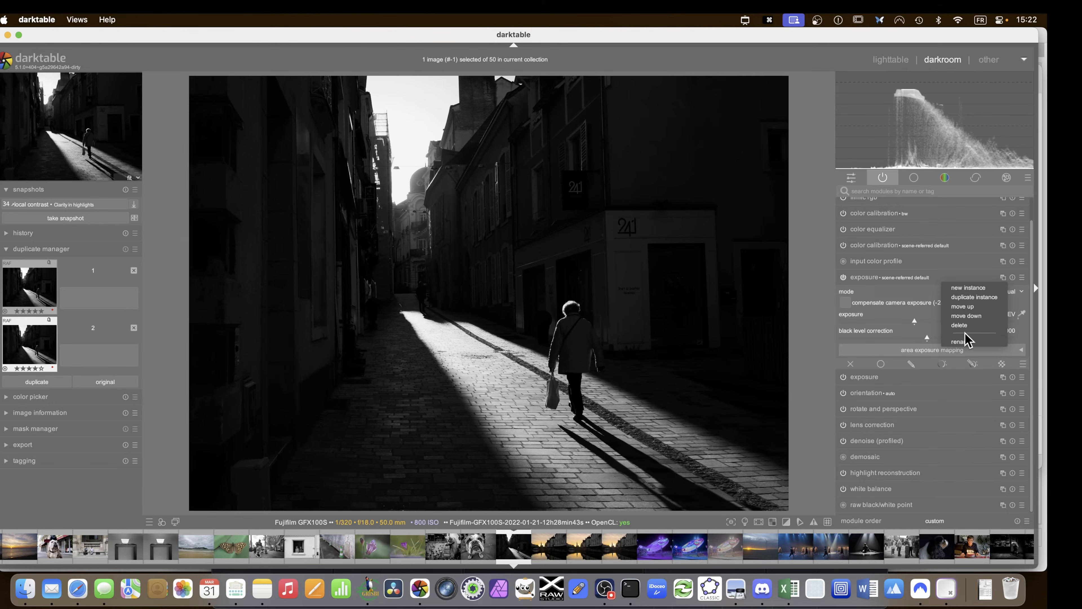
pyautogui.click(964, 342)
pyautogui.write('strre')
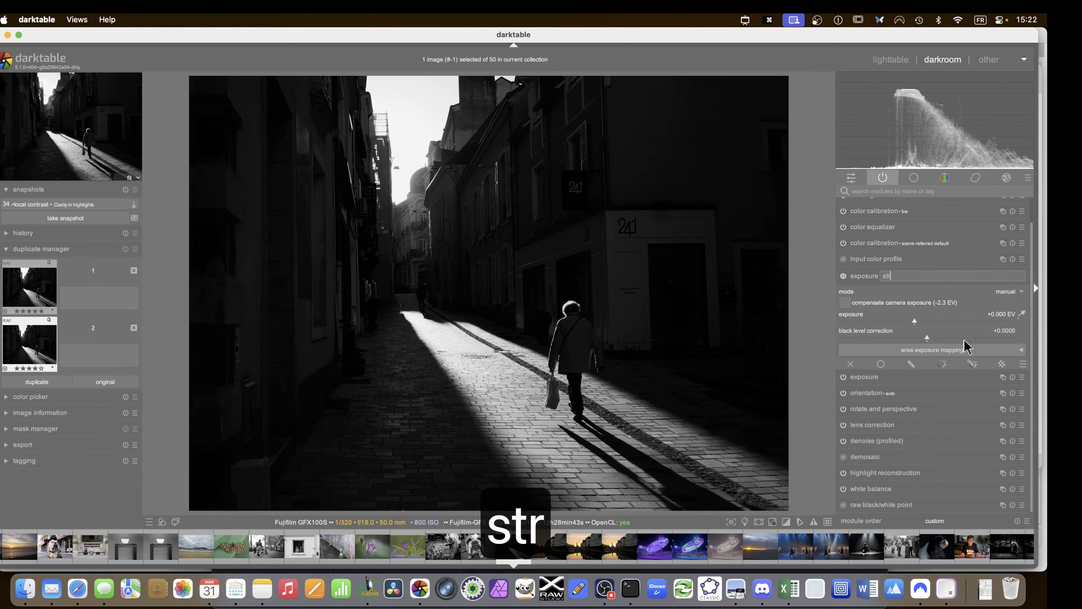
pyautogui.press('BackSpace')
pyautogui.press('BackSpace')
pyautogui.write('eet')
pyautogui.press('Return')
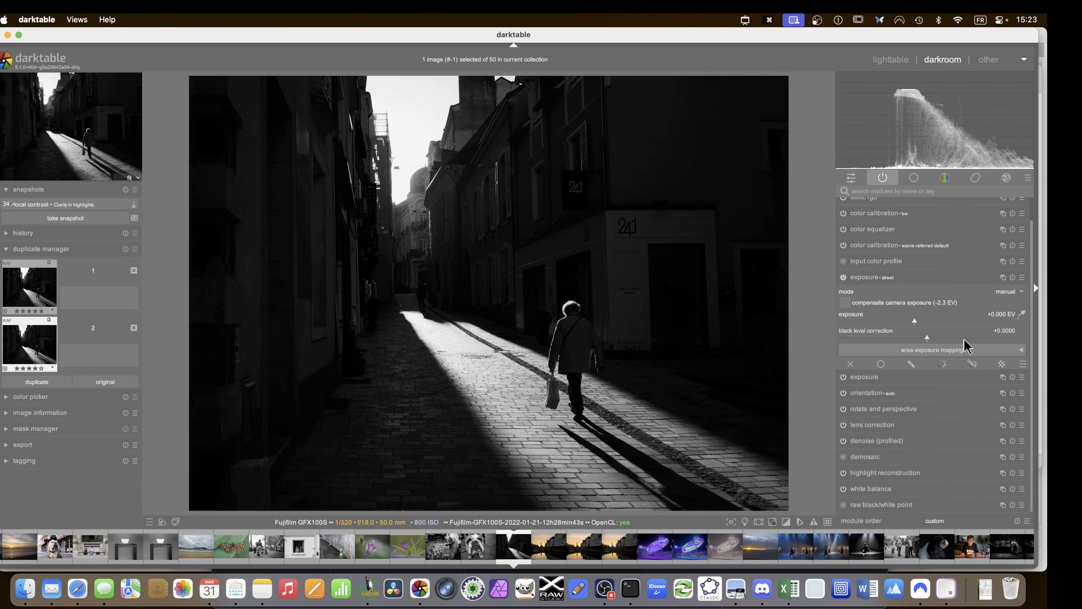
# Expand the mask manager in place of the duplicate manager and enable combined drawn and parametric masking on the street exposure instance
pyautogui.click(5, 249)
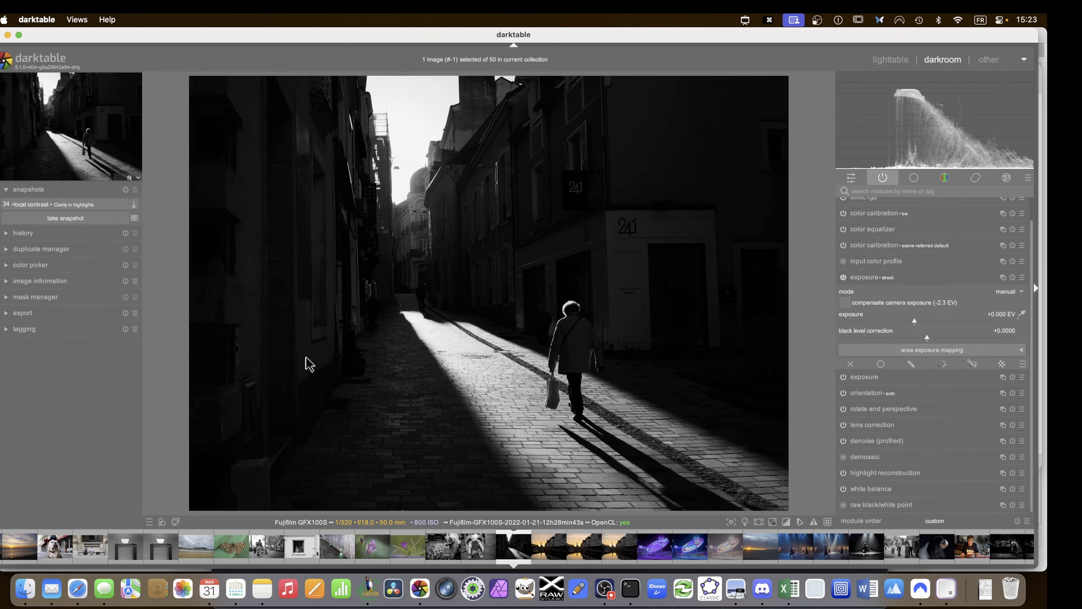
pyautogui.click(6, 297)
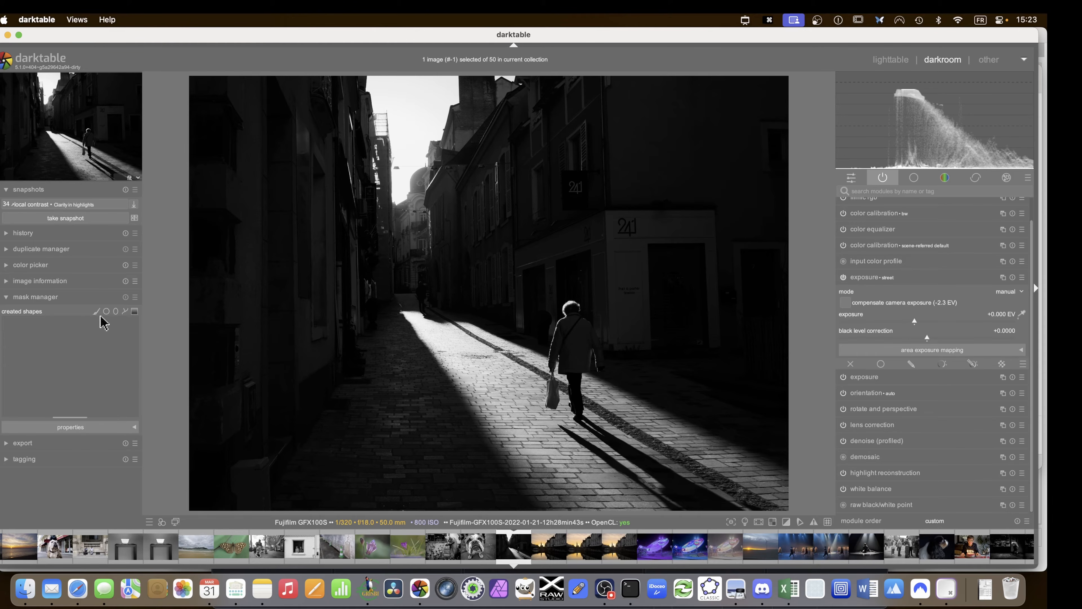
pyautogui.click(973, 364)
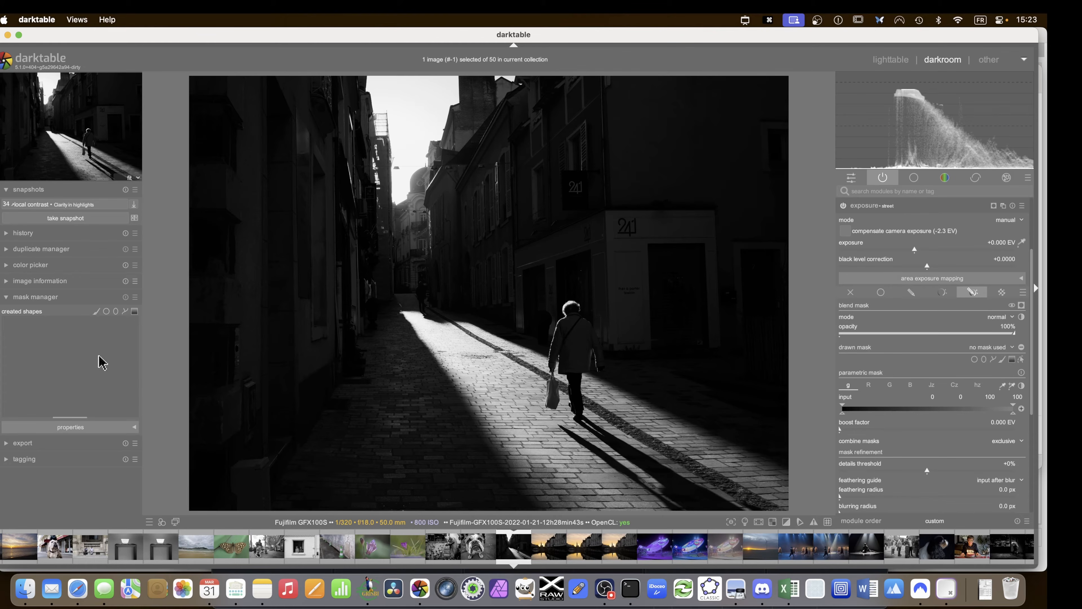
pyautogui.moveTo(974, 144)
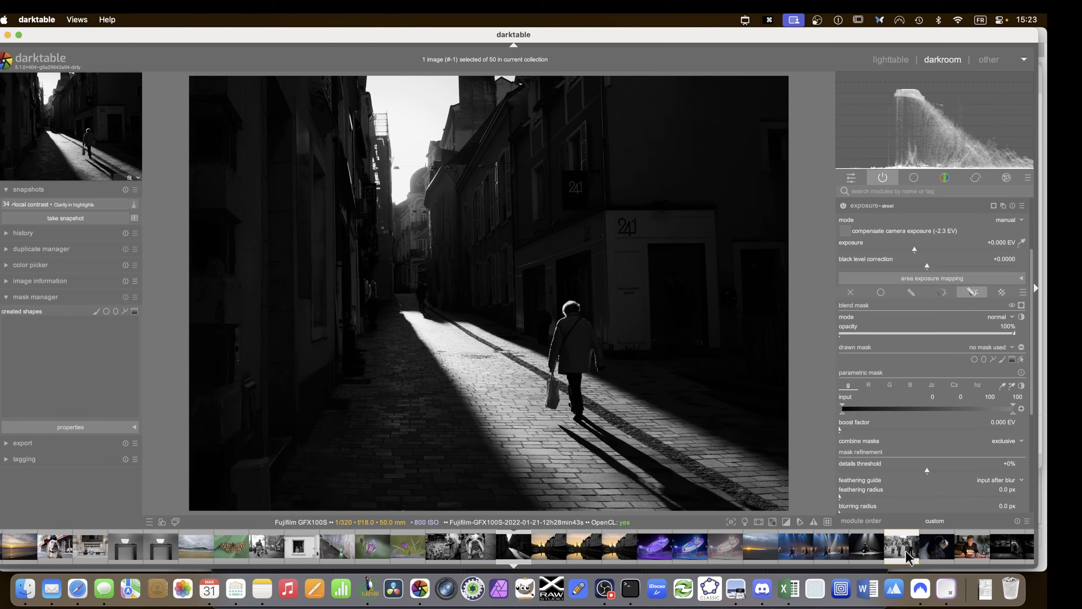
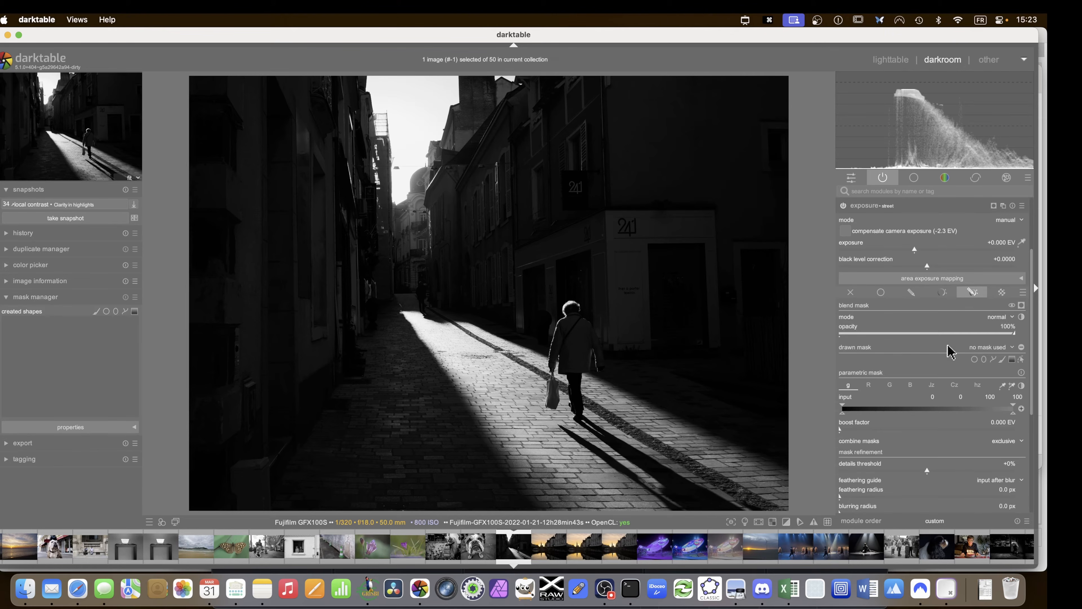
# Turn the color calibration instance bw off and back on to compare the color and monochrome versions
pyautogui.scroll(5, 913, 350)
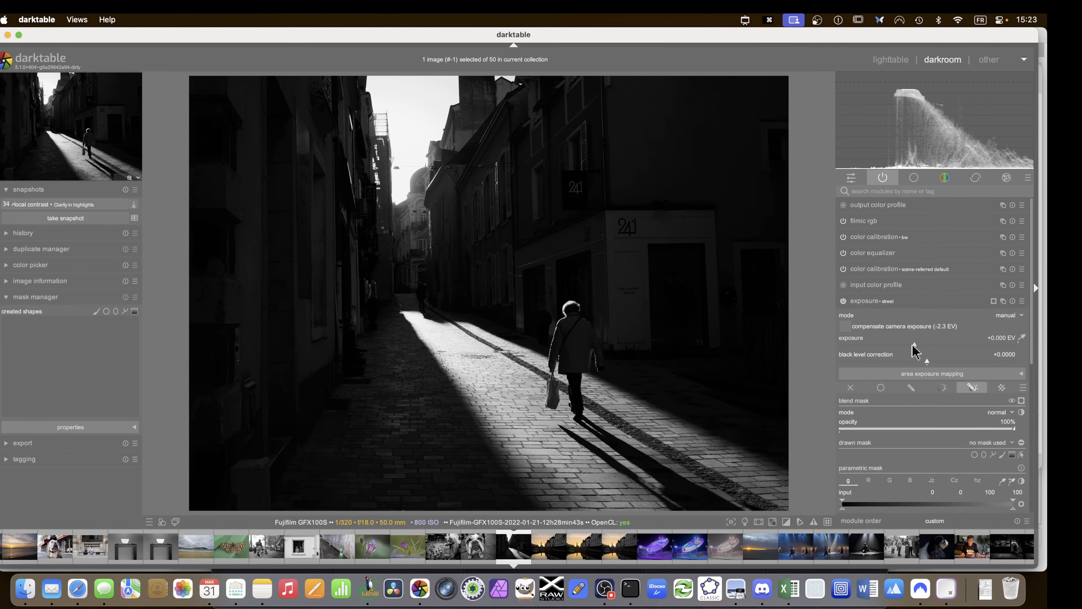
pyautogui.click(843, 237)
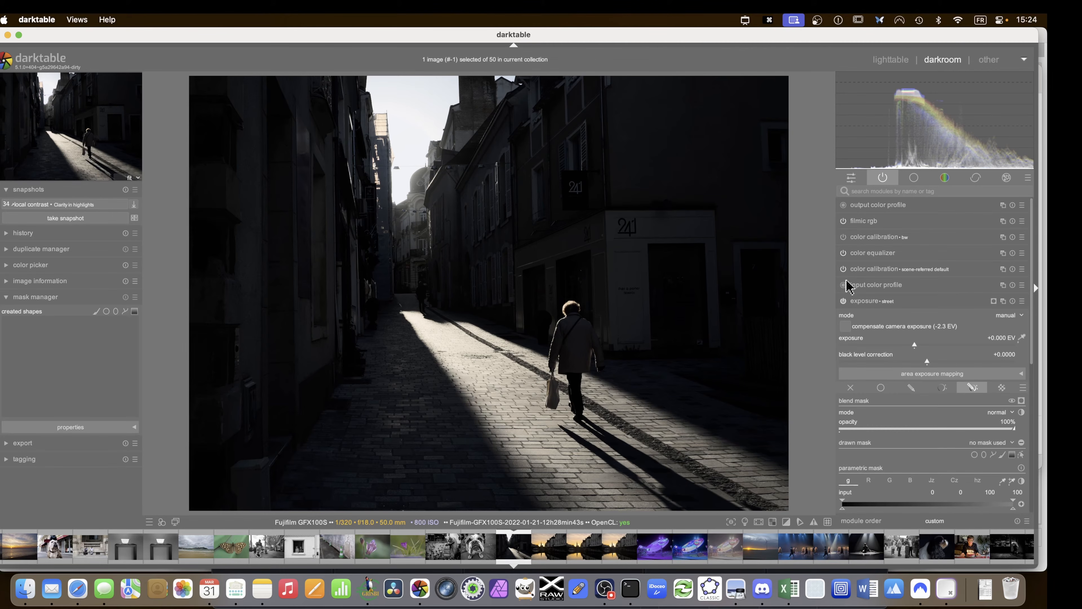
pyautogui.click(844, 236)
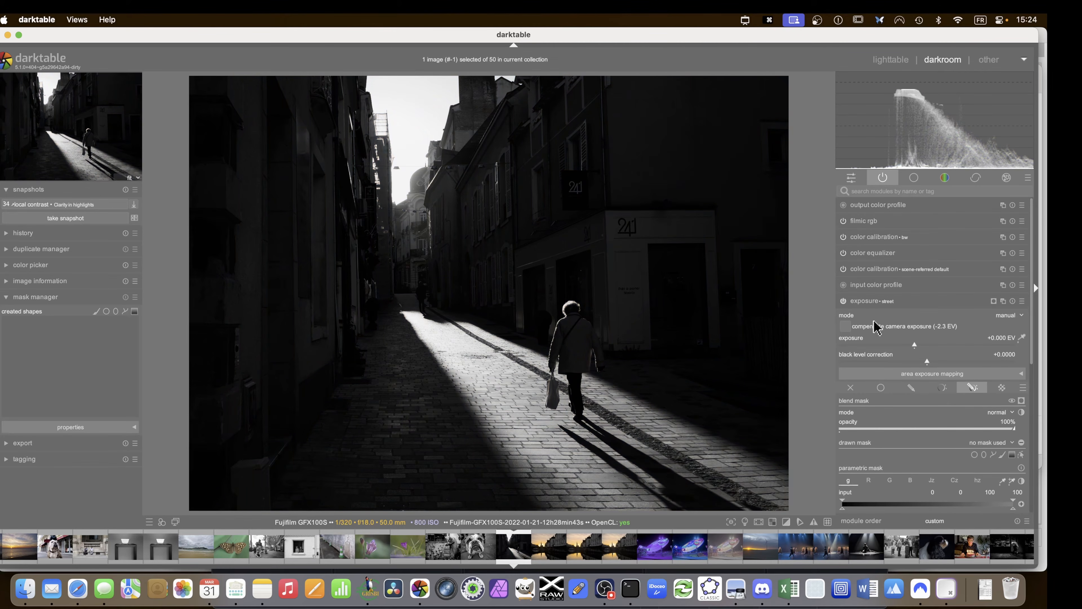
# Set the hz range of the street exposure's parametric mask by sampling an area of the sunlit cobblestones, and display the mask
pyautogui.scroll(-5, 873, 326)
pyautogui.click(978, 323)
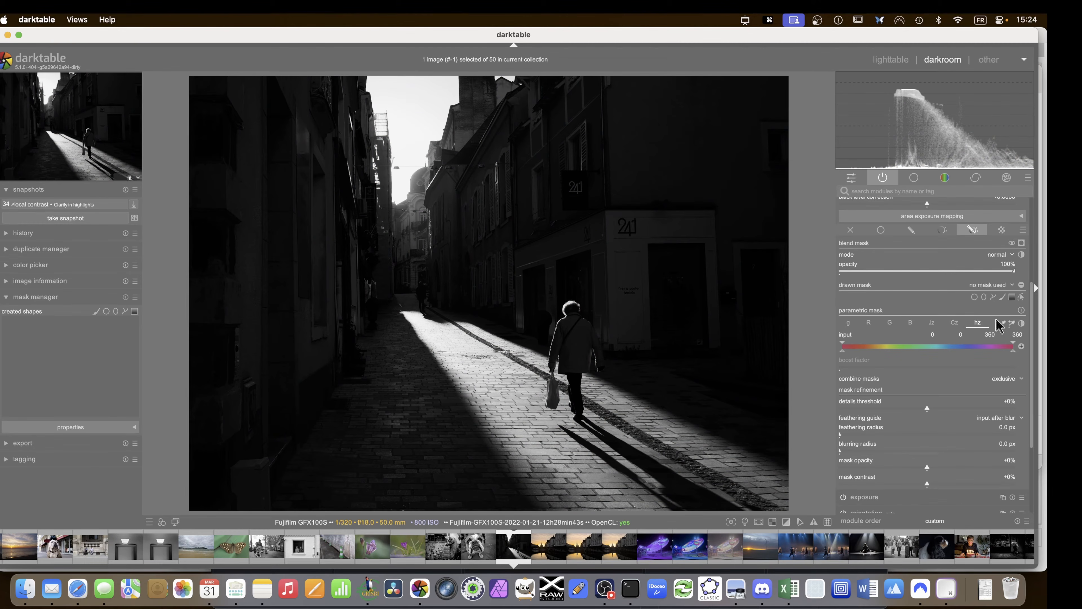
pyautogui.click(1012, 323)
pyautogui.moveTo(481, 366); pyautogui.dragTo(522, 411)
pyautogui.click(513, 368)
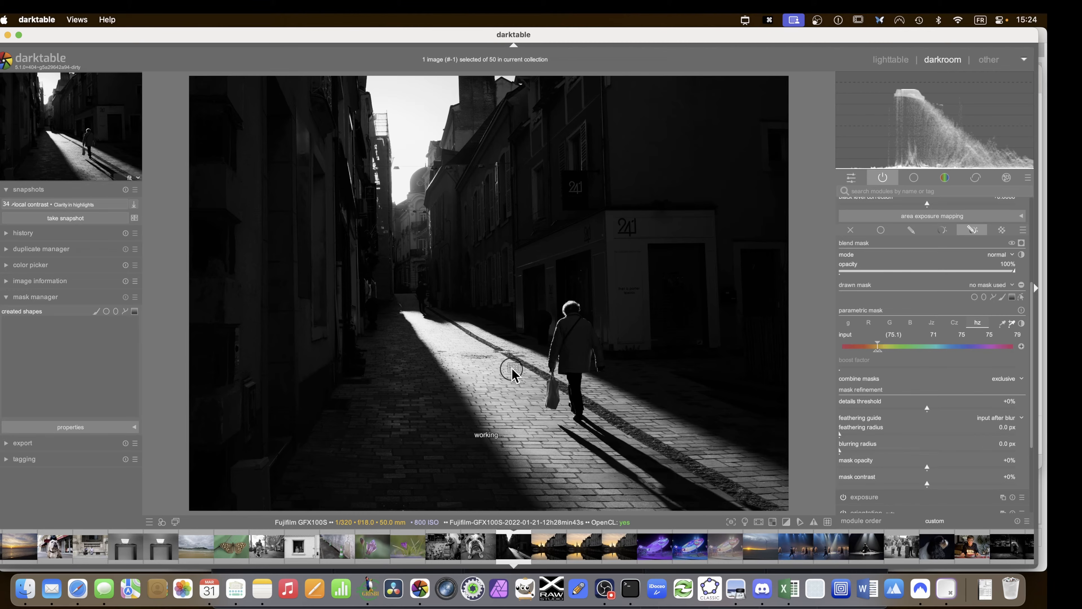
pyautogui.moveTo(482, 374); pyautogui.dragTo(520, 401)
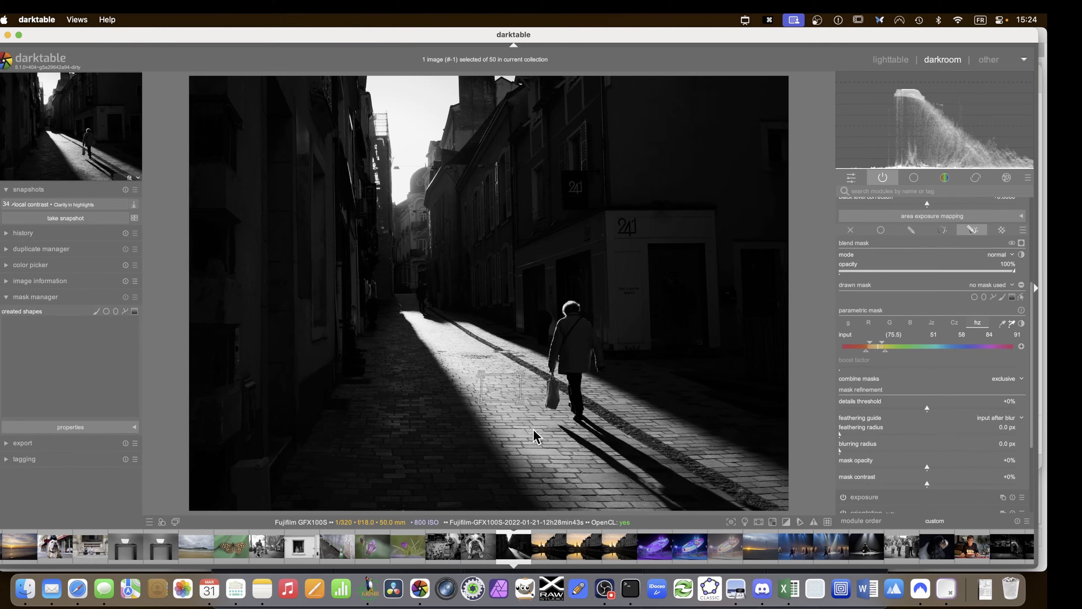
pyautogui.press('m')
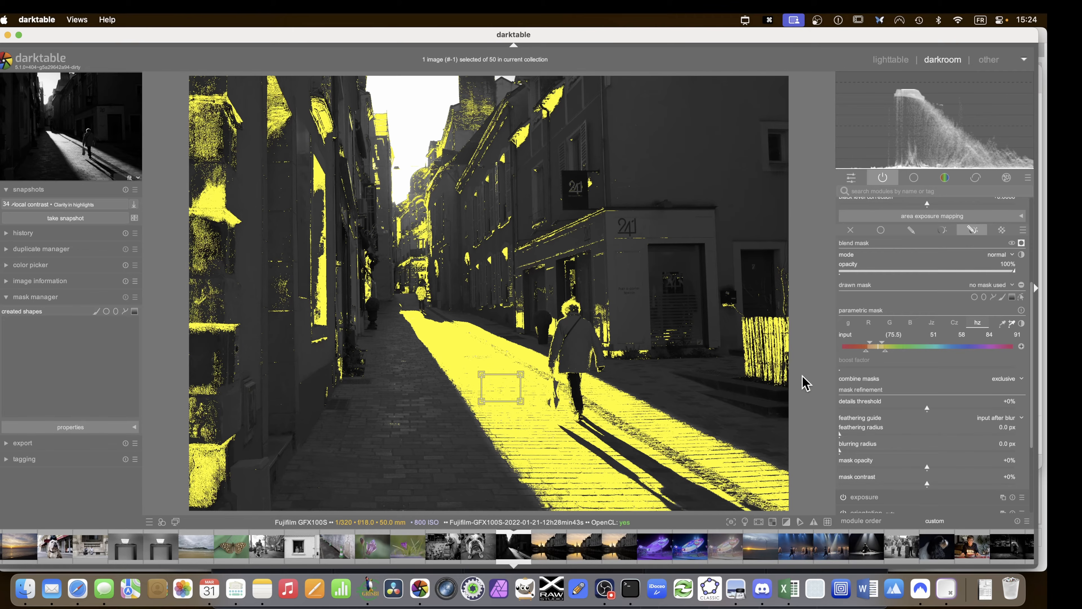
# Set the street mask's feathering radius to 9.4 px and restrict its Jz input range to a lower ramp of 0.30 to 0.40
pyautogui.scroll(-5, 841, 383)
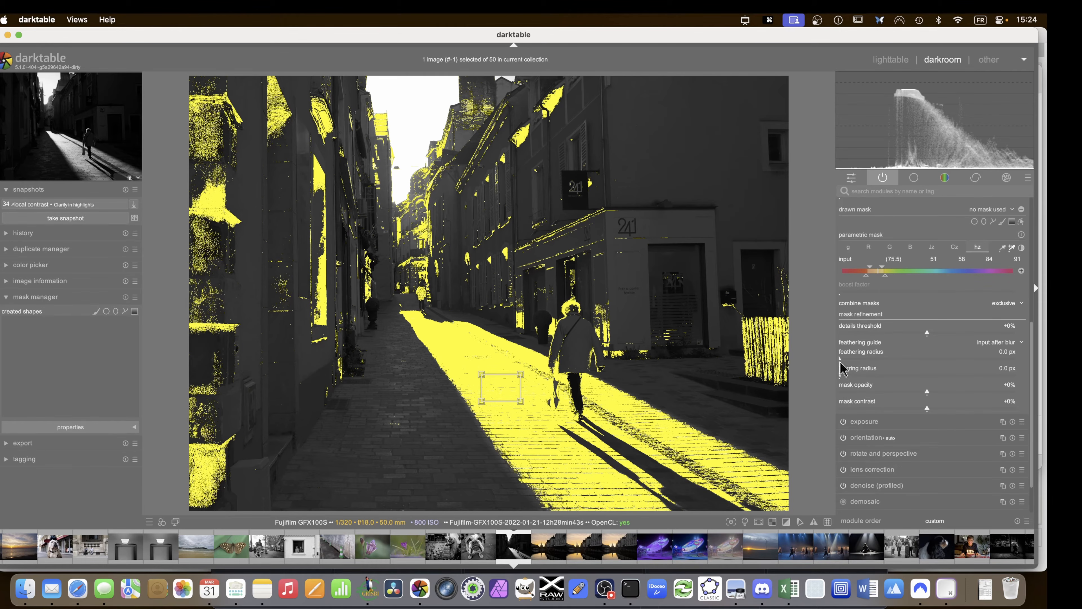
pyautogui.moveTo(840, 359); pyautogui.dragTo(845, 361)
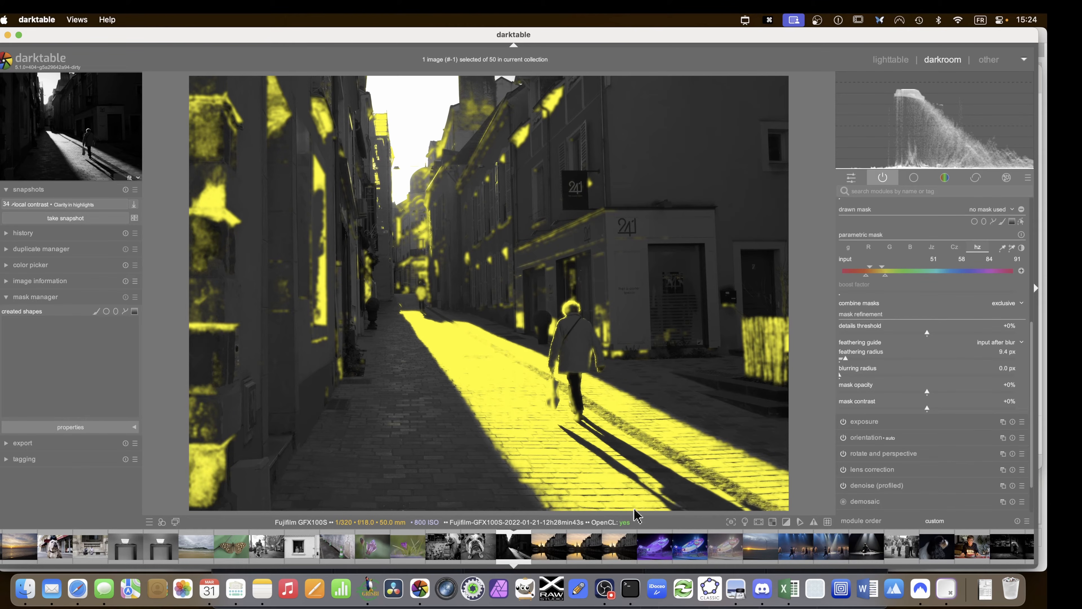
pyautogui.click(931, 247)
pyautogui.moveTo(843, 275)
pyautogui.mouseDown()
pyautogui.moveTo(909, 282)
pyautogui.moveTo(900, 281)
pyautogui.moveTo(921, 268)
pyautogui.moveTo(896, 282)
pyautogui.mouseUp()
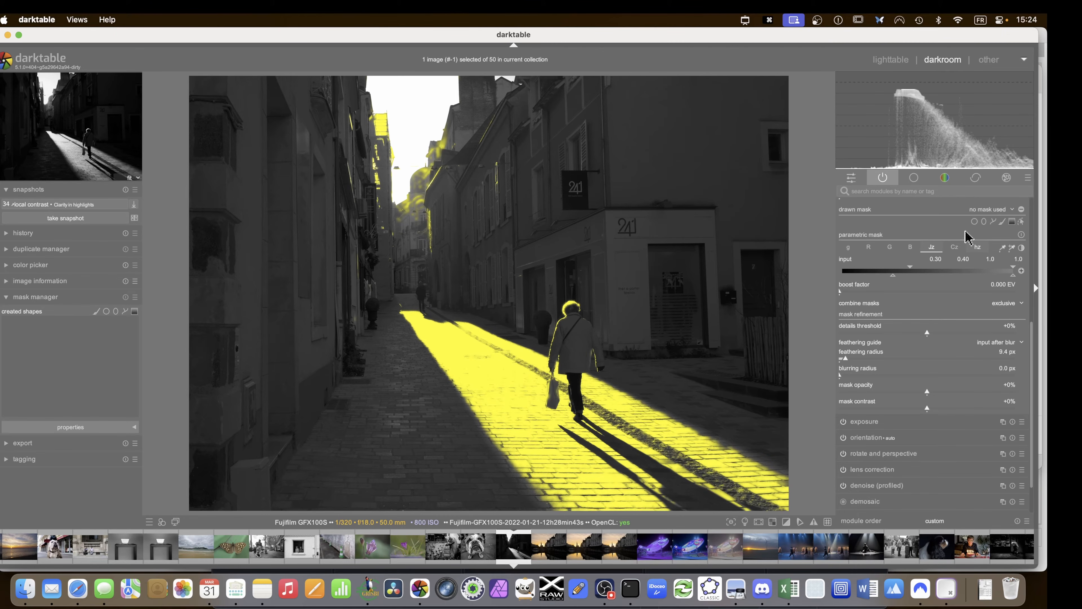
# Draw a closed path mask around the sunlit part of the street and the walking person
pyautogui.click(993, 221)
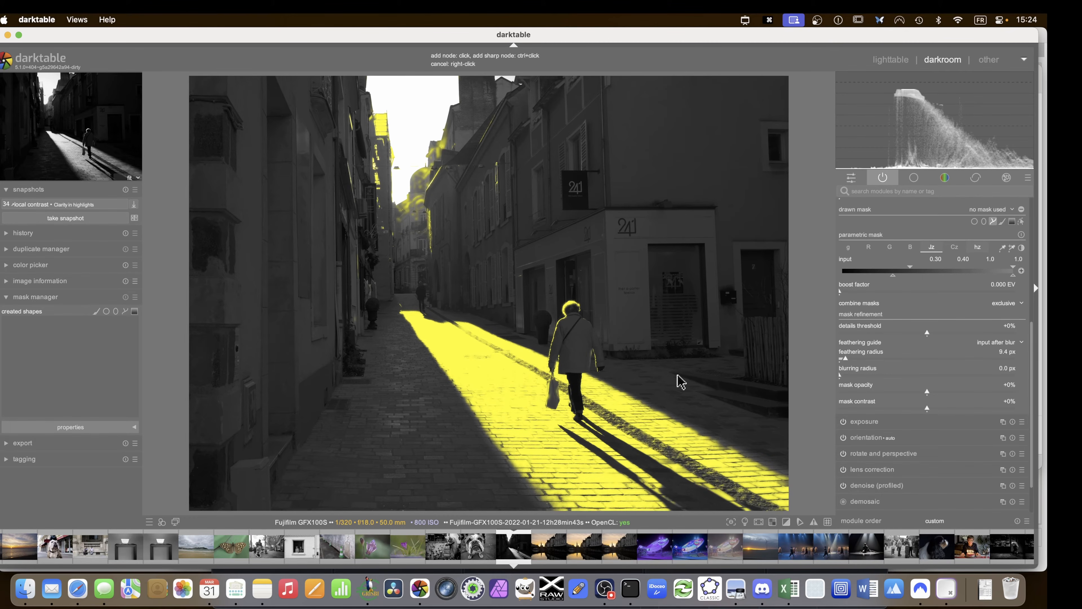
pyautogui.click(598, 282)
pyautogui.click(379, 321)
pyautogui.click(799, 511)
pyautogui.click(772, 408)
pyautogui.rightClick(772, 408)
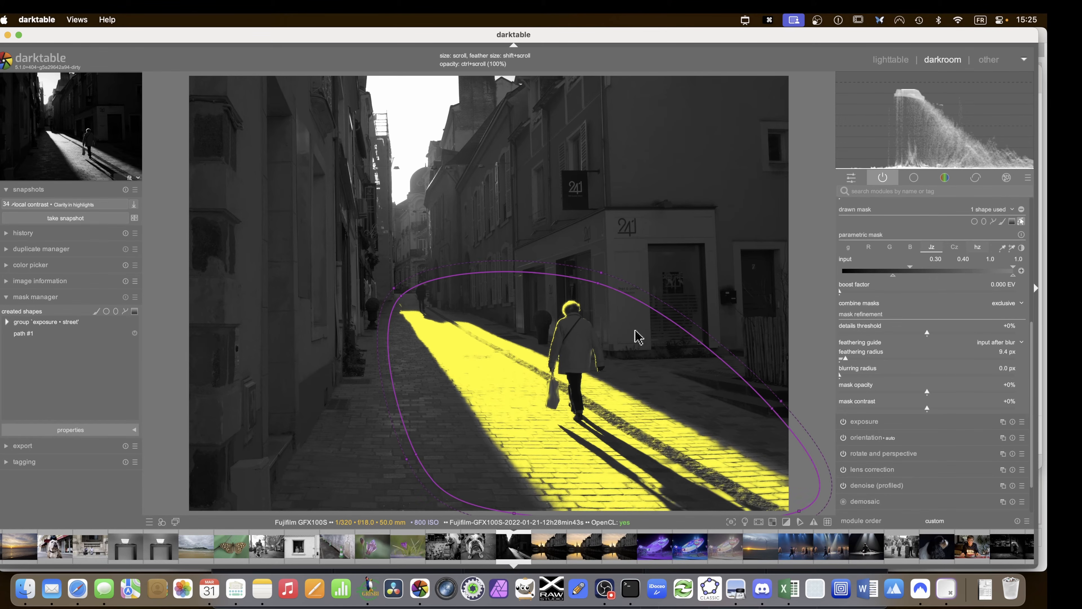
# Collapse the street exposure instance and hide its mask overlay
pyautogui.scroll(1, 862, 295)
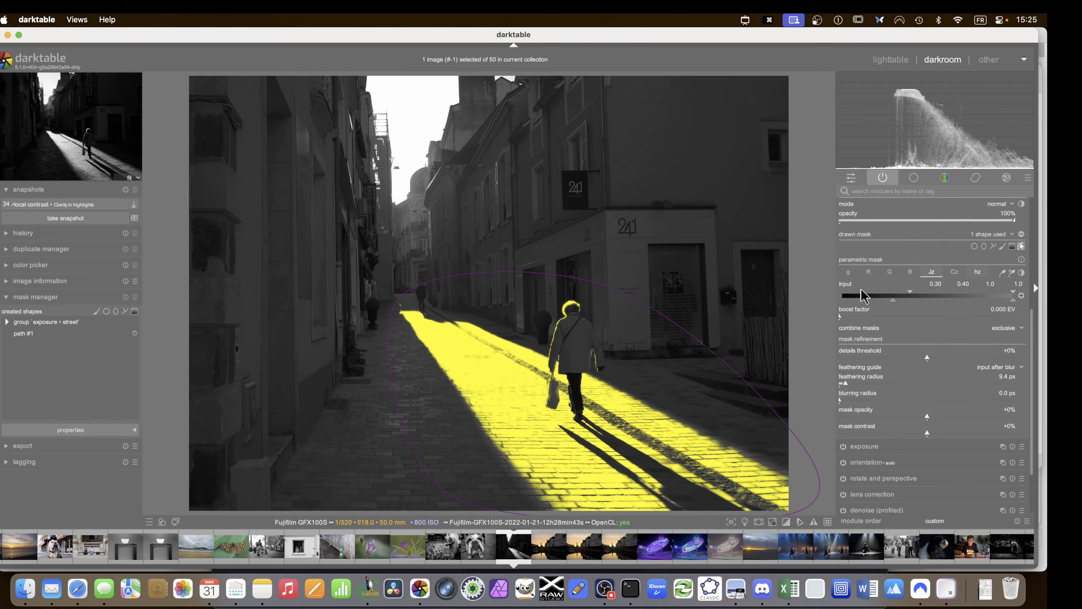
pyautogui.scroll(5, 861, 290)
pyautogui.click(866, 211)
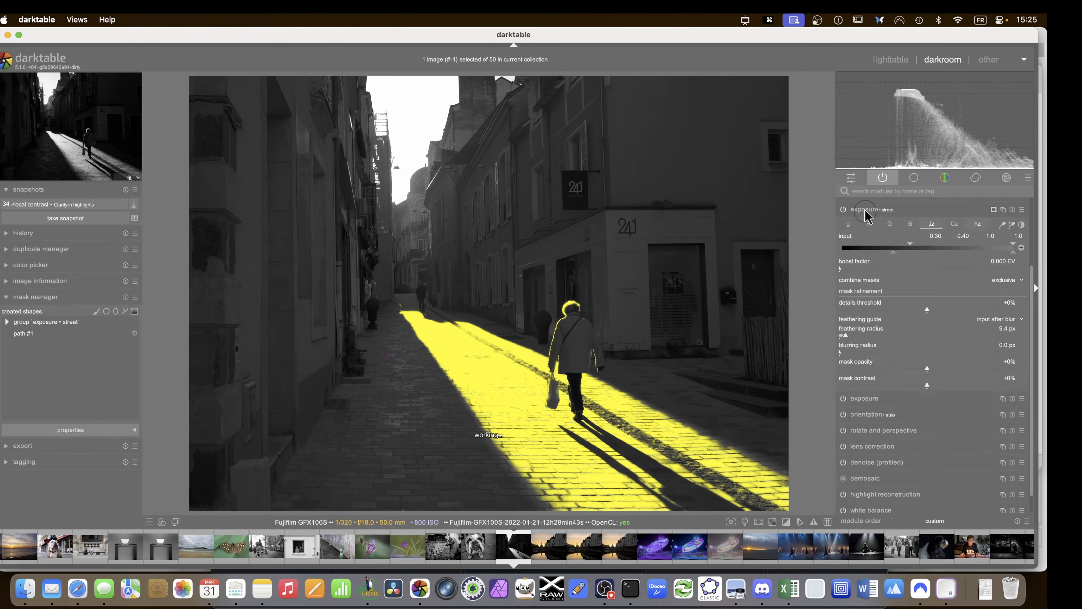
pyautogui.press('m')
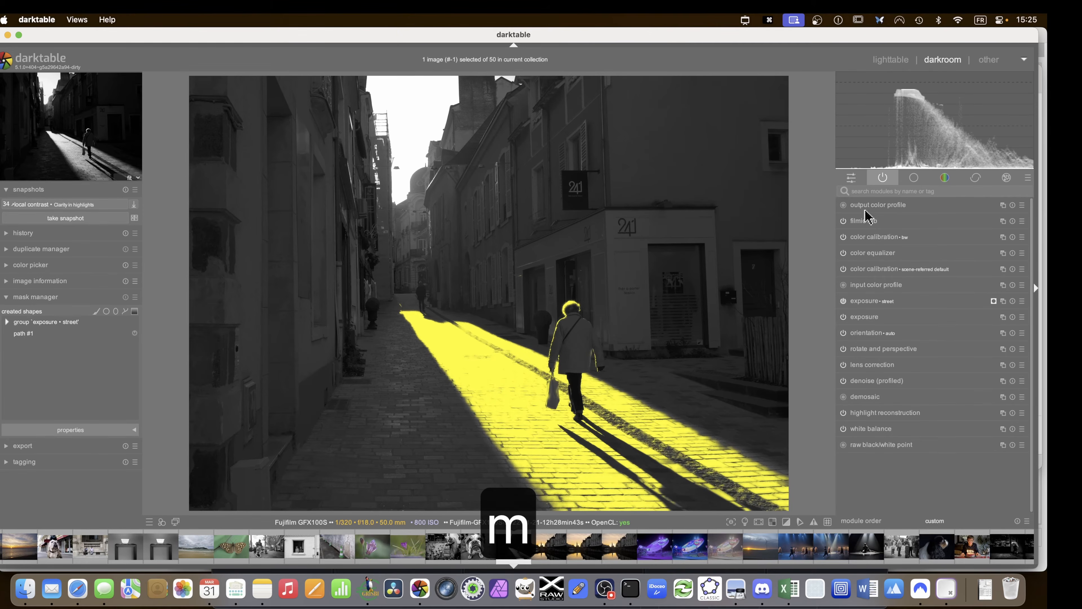
pyautogui.press('m')
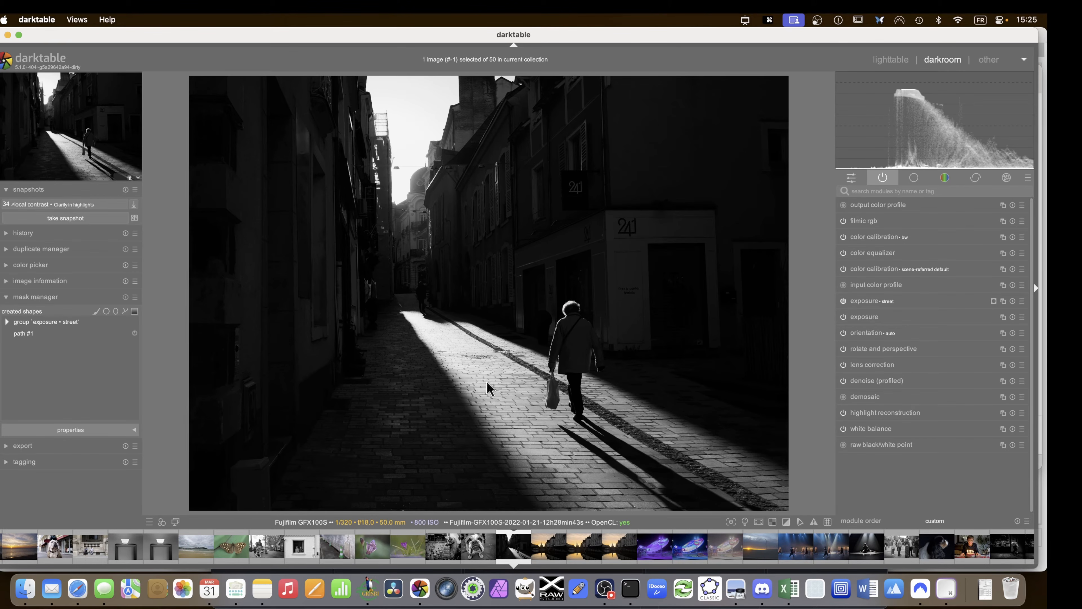
# Apply the dehaze preset of the diffuse or sharpen module and set its iterations to 20
pyautogui.click(979, 178)
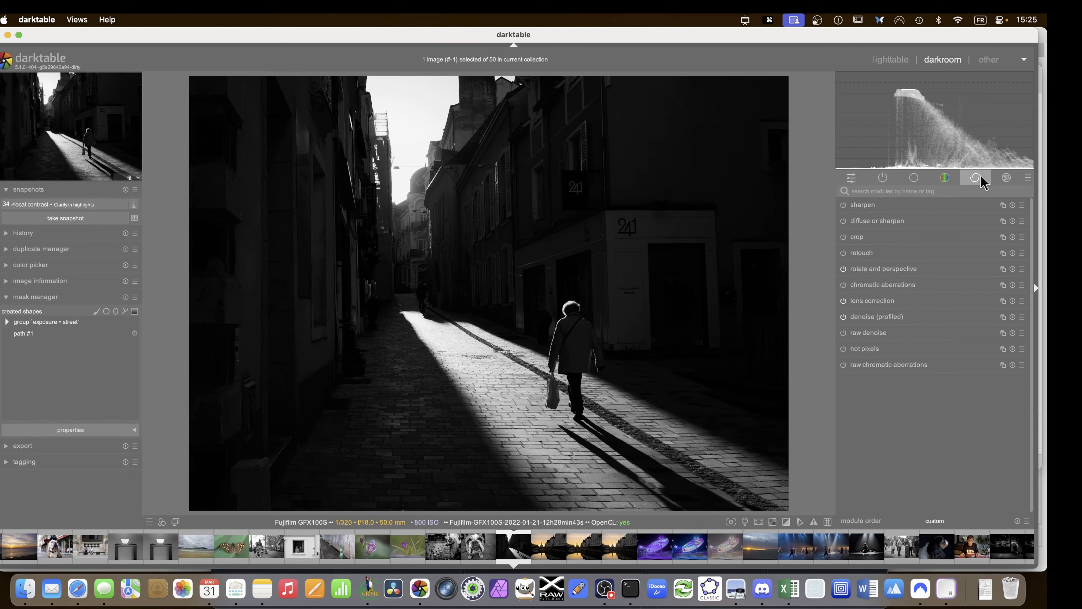
pyautogui.click(1022, 221)
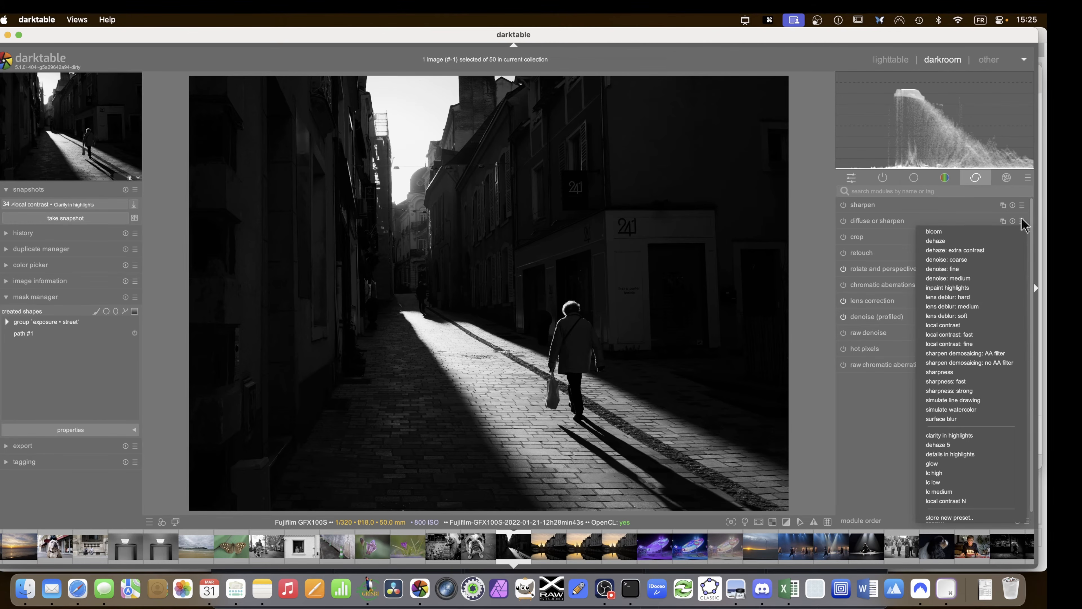
pyautogui.click(971, 241)
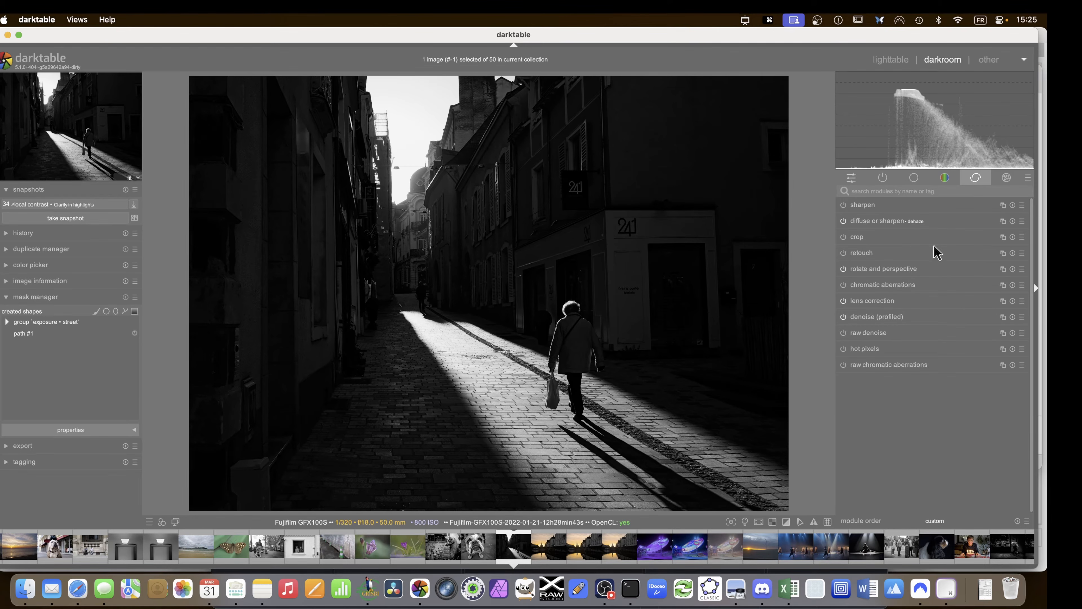
pyautogui.click(877, 221)
pyautogui.click(853, 240)
pyautogui.moveTo(853, 238); pyautogui.dragTo(864, 240)
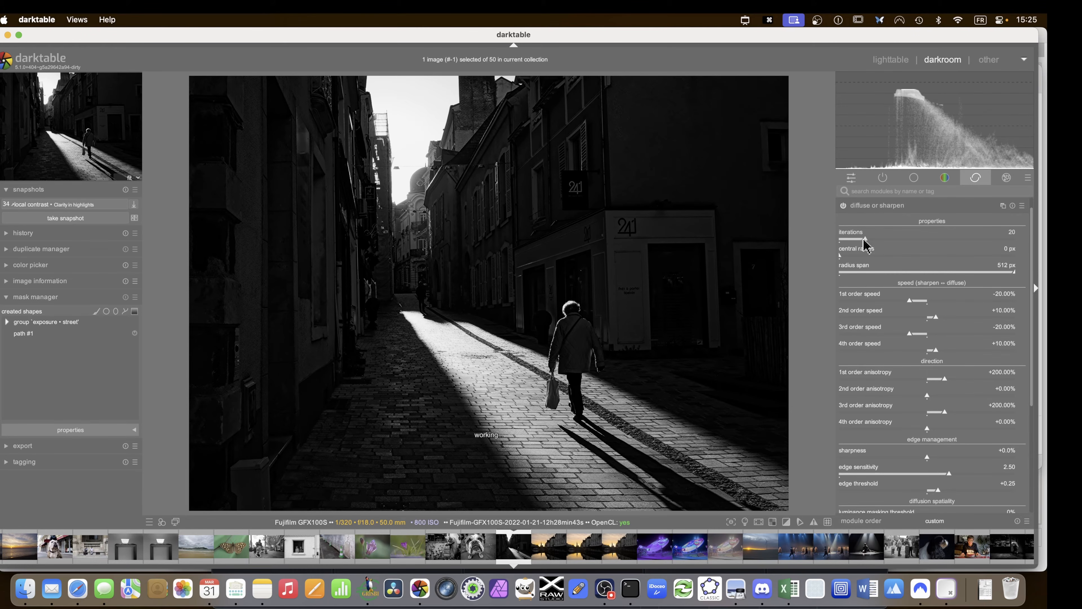
# Turn diffuse or sharpen off and back on to compare the effect, and set its iterations to 1
pyautogui.click(843, 206)
pyautogui.click(844, 205)
pyautogui.click(852, 240)
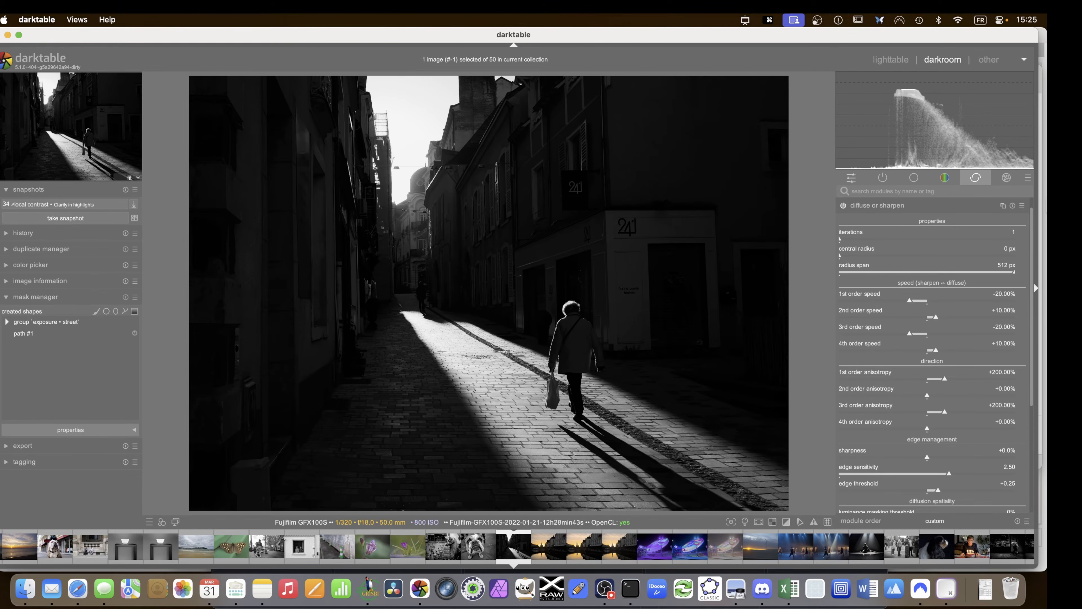
# Apply the "dehaze: extra contrast" preset to the diffuse or sharpen module, compare its effect, and reset its sharpness to 0%
pyautogui.click(1021, 205)
pyautogui.click(1004, 235)
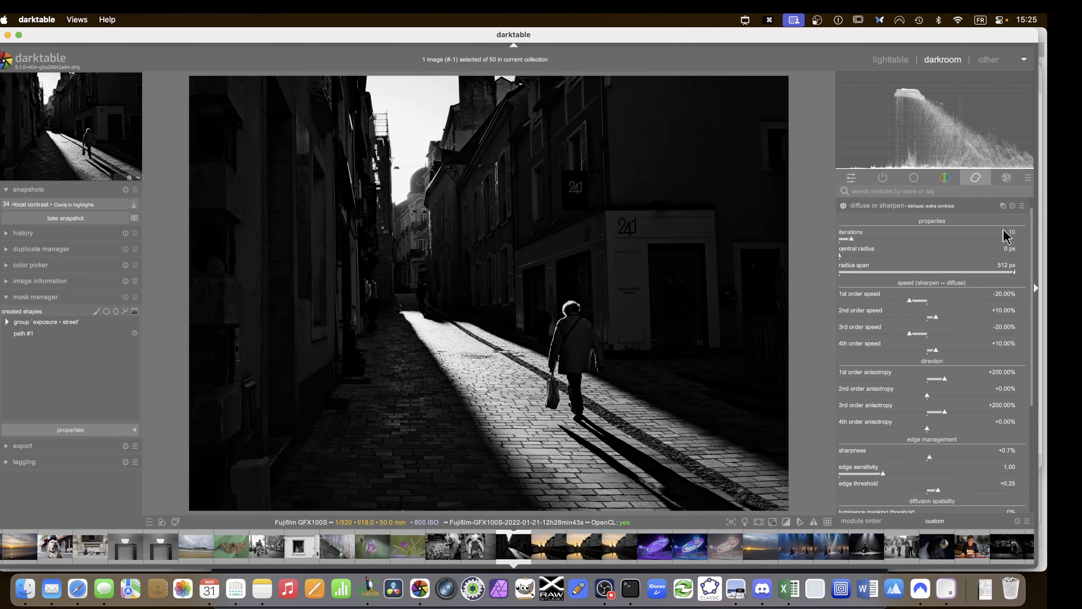
pyautogui.click(844, 206)
pyautogui.click(844, 206)
pyautogui.click(843, 207)
pyautogui.scroll(-4, 884, 290)
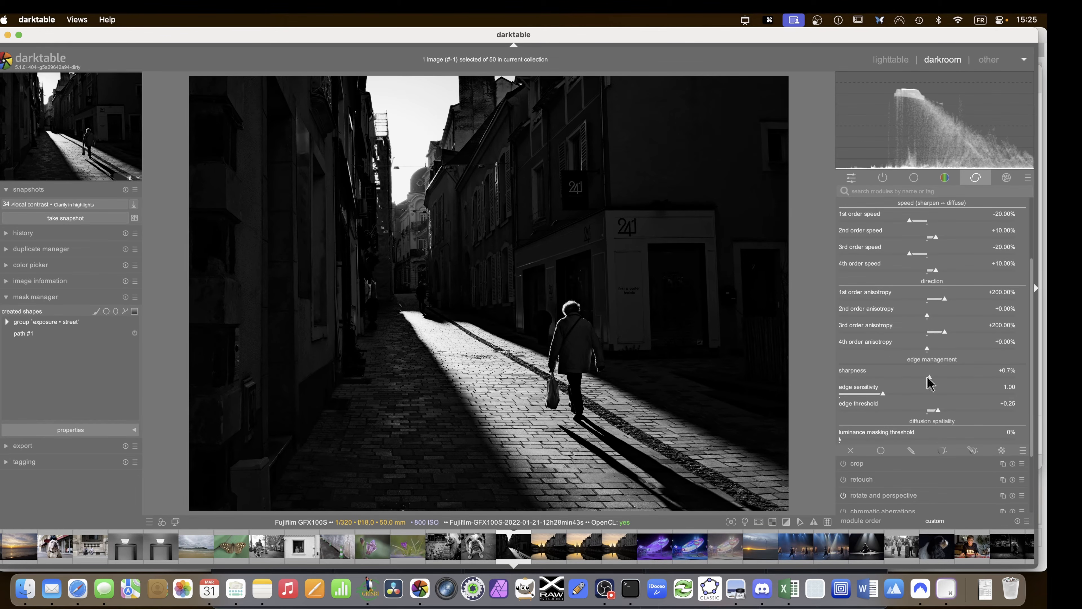
pyautogui.doubleClick(931, 382)
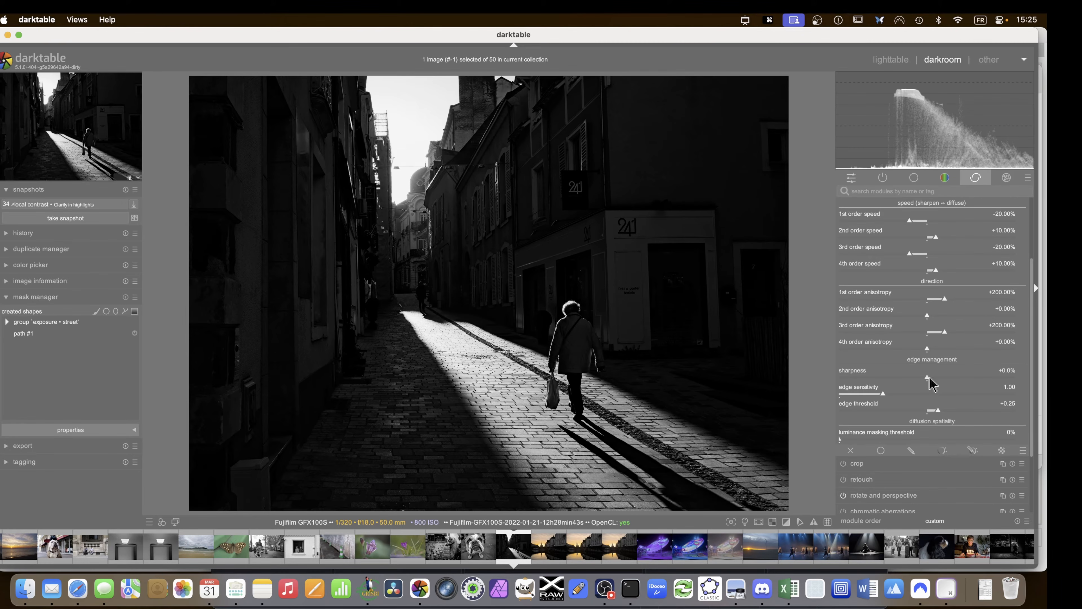
# Restrict the diffuse or sharpen module to the "exposure • street" raster mask and collapse the module
pyautogui.scroll(-1, 931, 380)
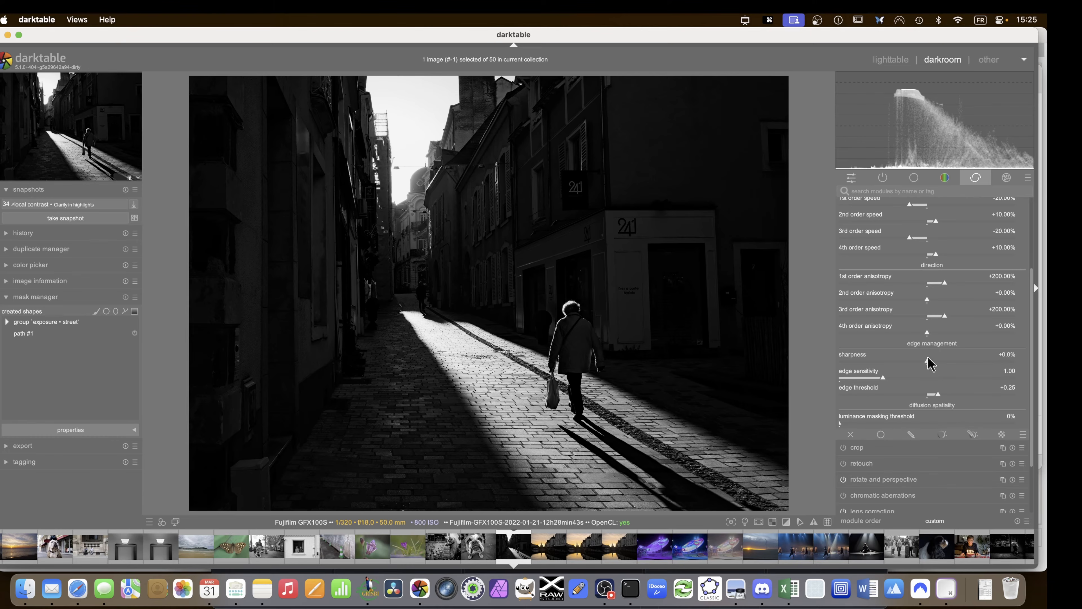
pyautogui.scroll(-1, 930, 374)
pyautogui.click(1002, 415)
pyautogui.scroll(-4, 993, 422)
pyautogui.click(987, 441)
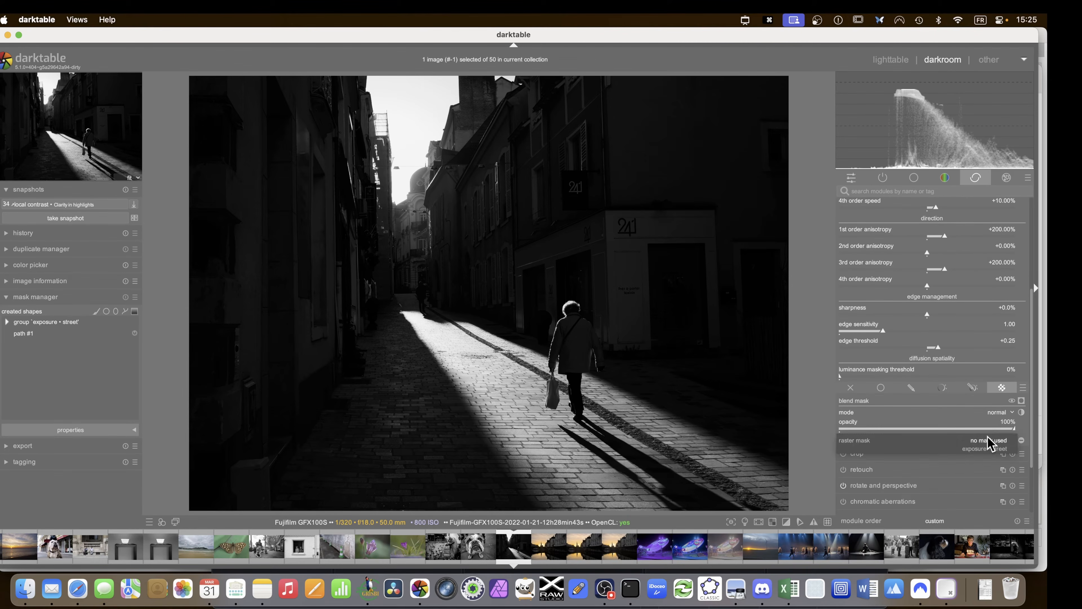
pyautogui.click(973, 451)
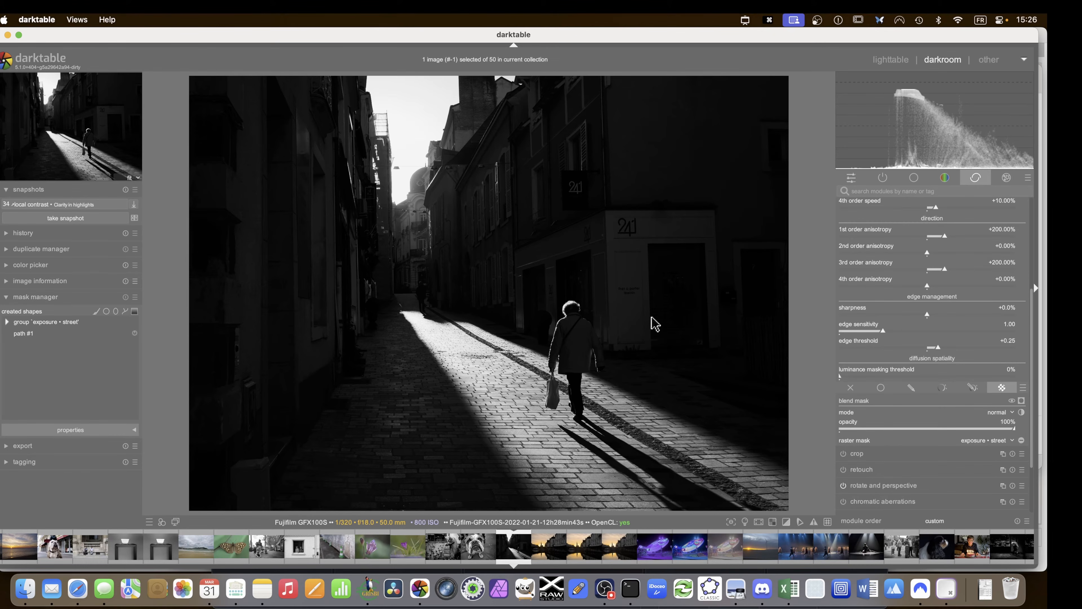
pyautogui.scroll(8, 855, 253)
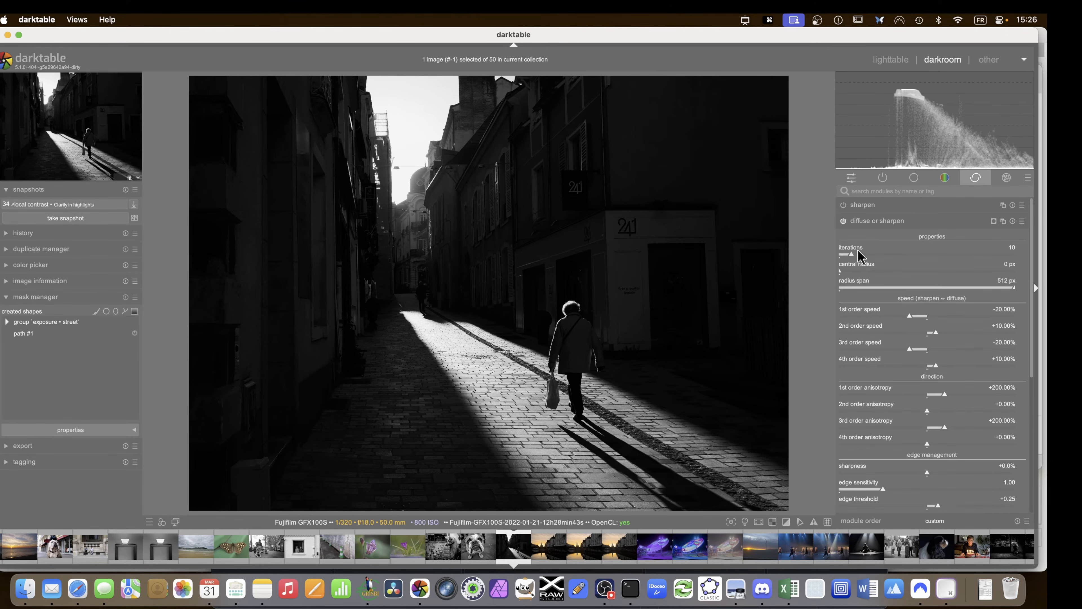
pyautogui.click(879, 221)
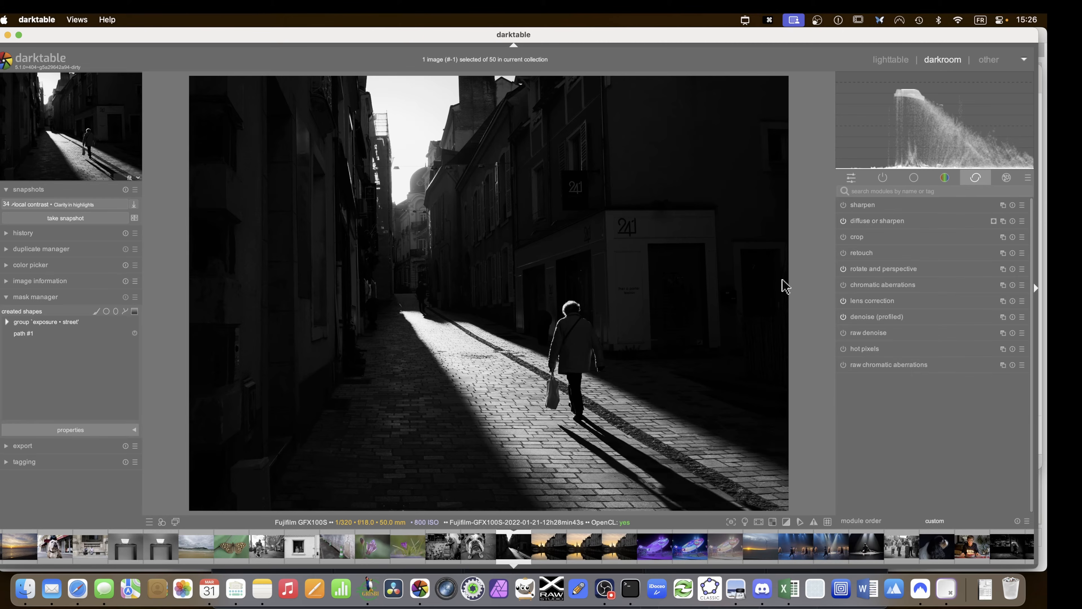
# Enable the tone equalizer and set its mask exposure compensation to -1.13 EV
pyautogui.click(907, 178)
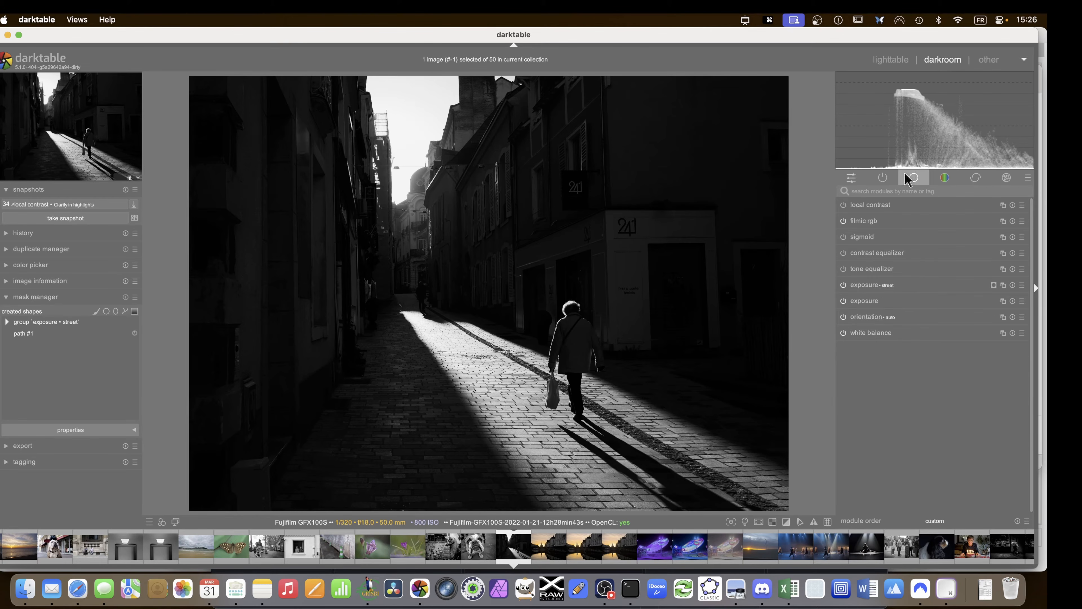
pyautogui.click(879, 269)
pyautogui.click(993, 273)
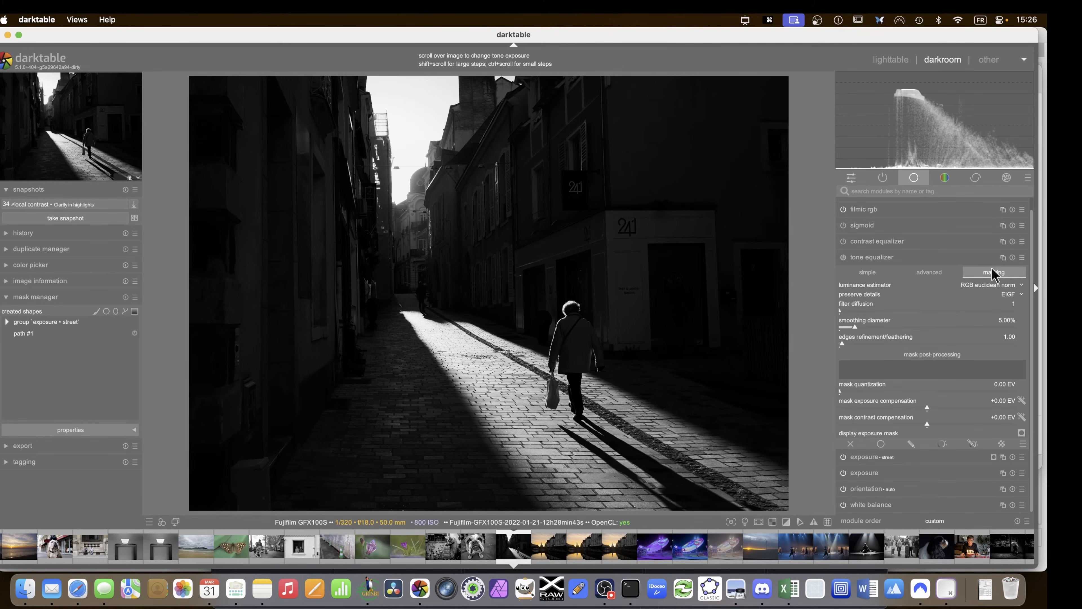
pyautogui.click(1022, 400)
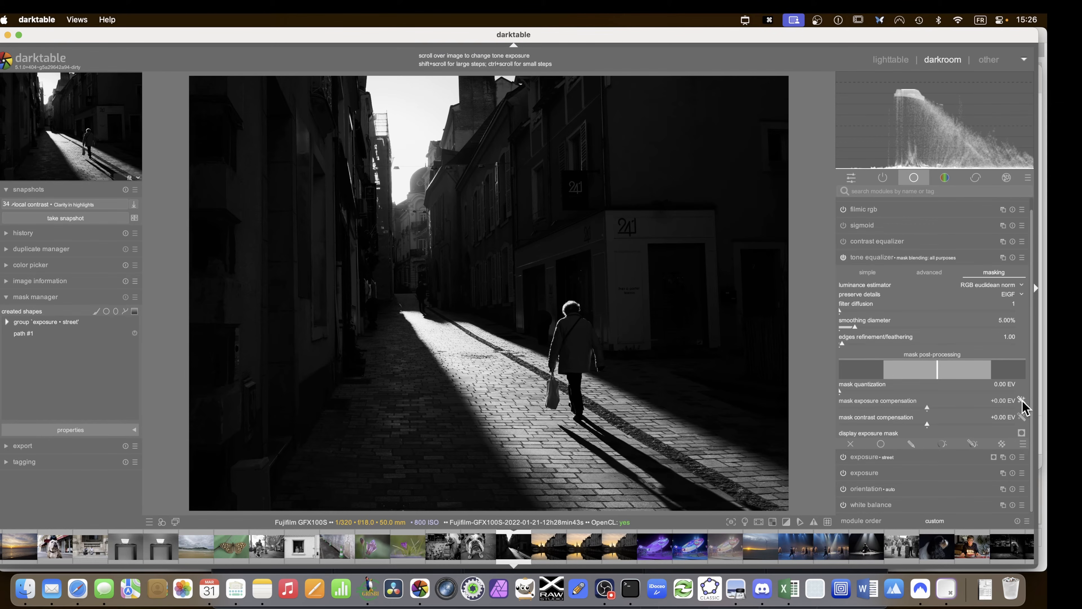
pyautogui.click(927, 275)
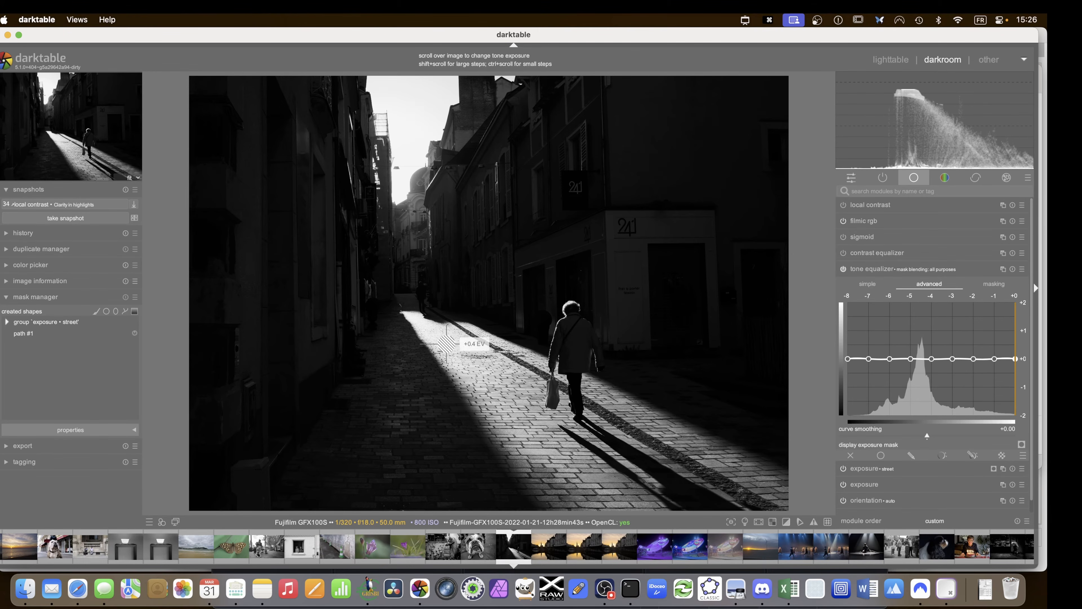
pyautogui.click(994, 285)
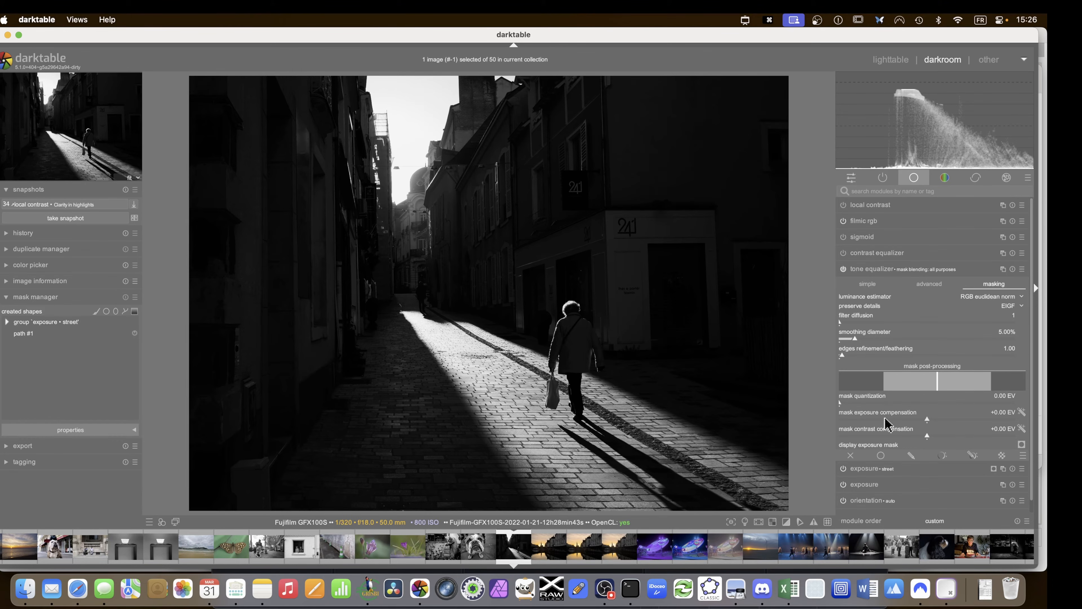
pyautogui.click(904, 419)
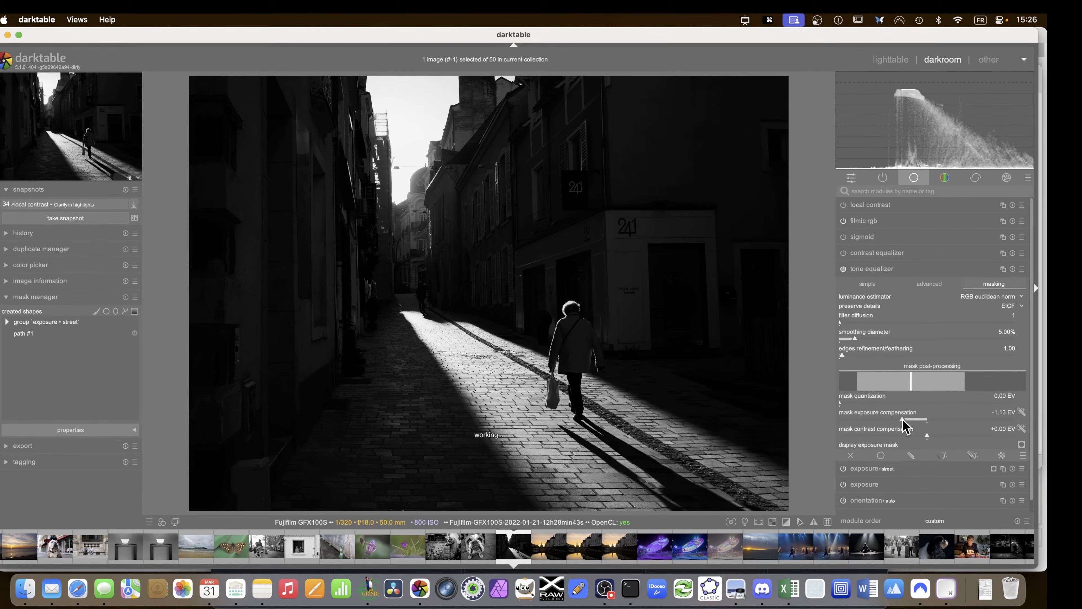
# Lower the tone equalizer curve in the highlights, with its dip of about -0.5 EV around the -2 EV node
pyautogui.click(931, 287)
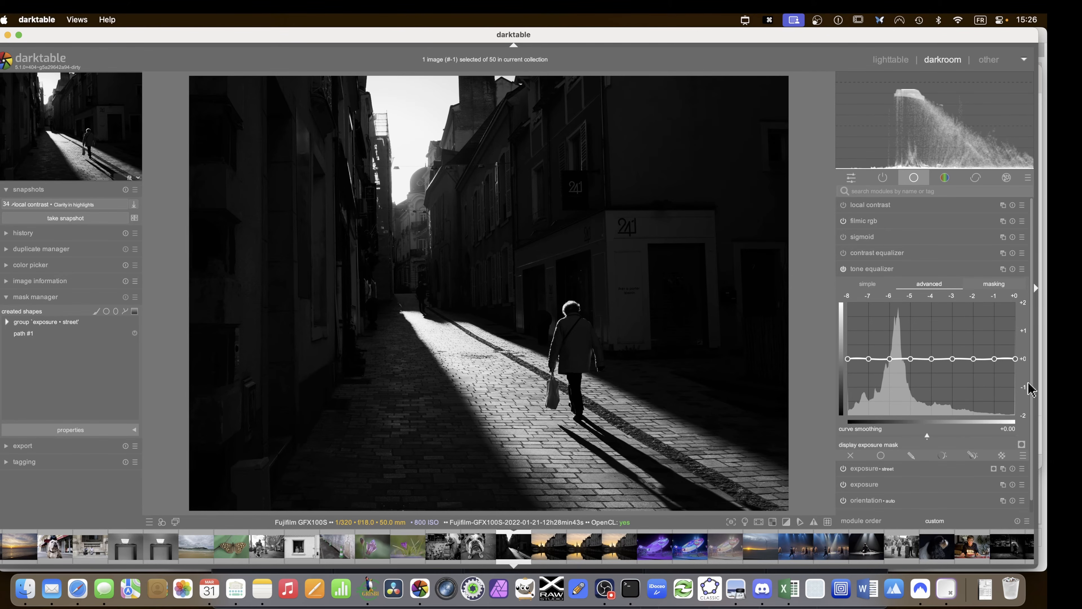
pyautogui.moveTo(993, 358); pyautogui.dragTo(993, 359)
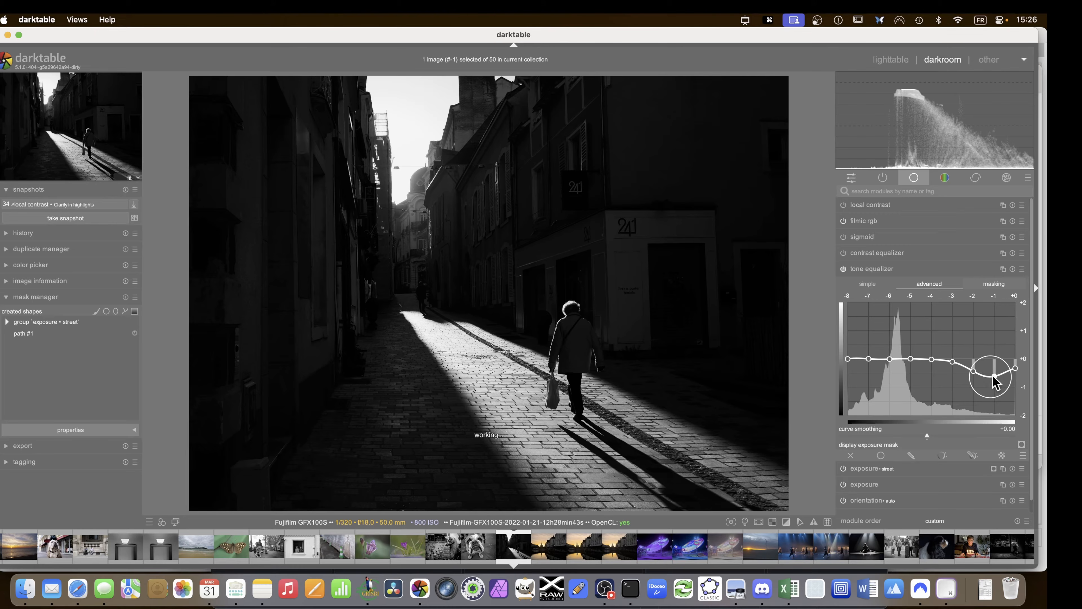
pyautogui.moveTo(993, 375)
pyautogui.mouseDown()
pyautogui.moveTo(993, 388)
pyautogui.moveTo(1011, 363)
pyautogui.moveTo(980, 377)
pyautogui.moveTo(1008, 365)
pyautogui.moveTo(988, 395)
pyautogui.moveTo(983, 382)
pyautogui.mouseUp()
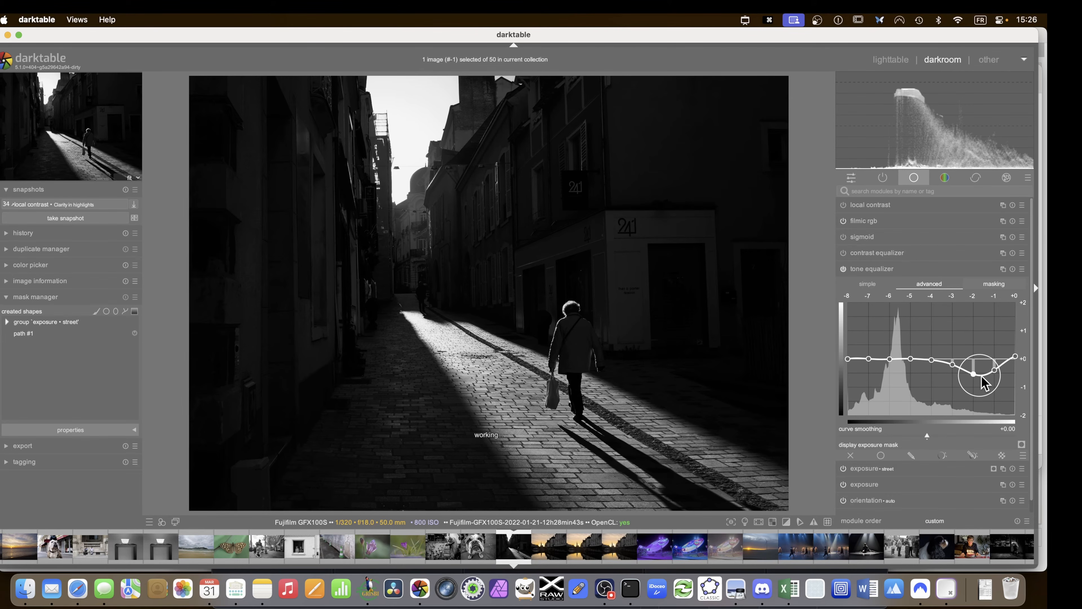
# Limit the tone equalizer to the "exposure • street" raster mask and collapse the module
pyautogui.click(1003, 455)
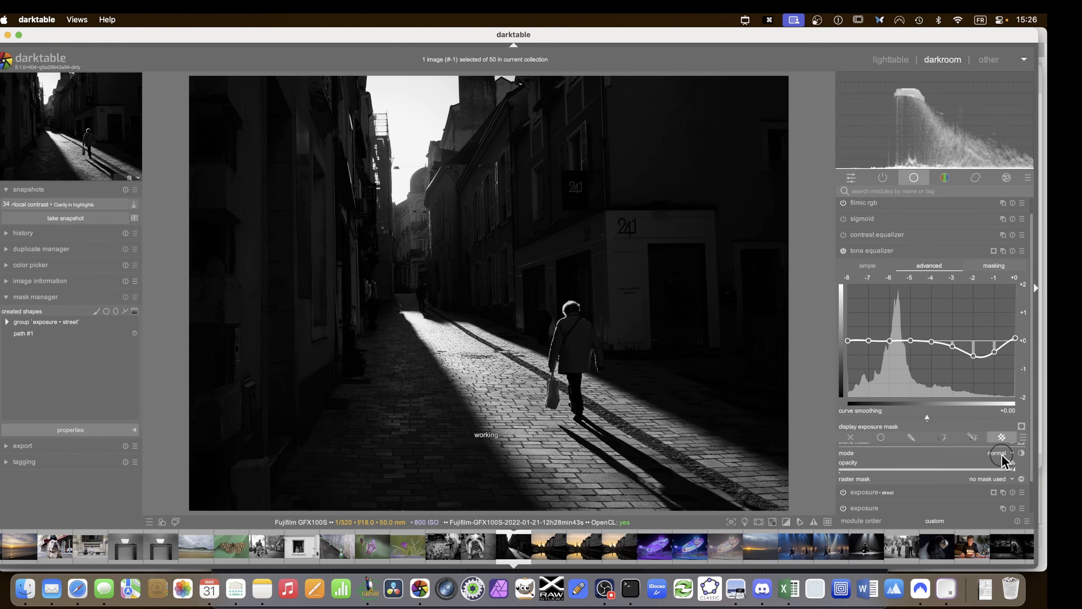
pyautogui.click(1000, 445)
pyautogui.click(989, 455)
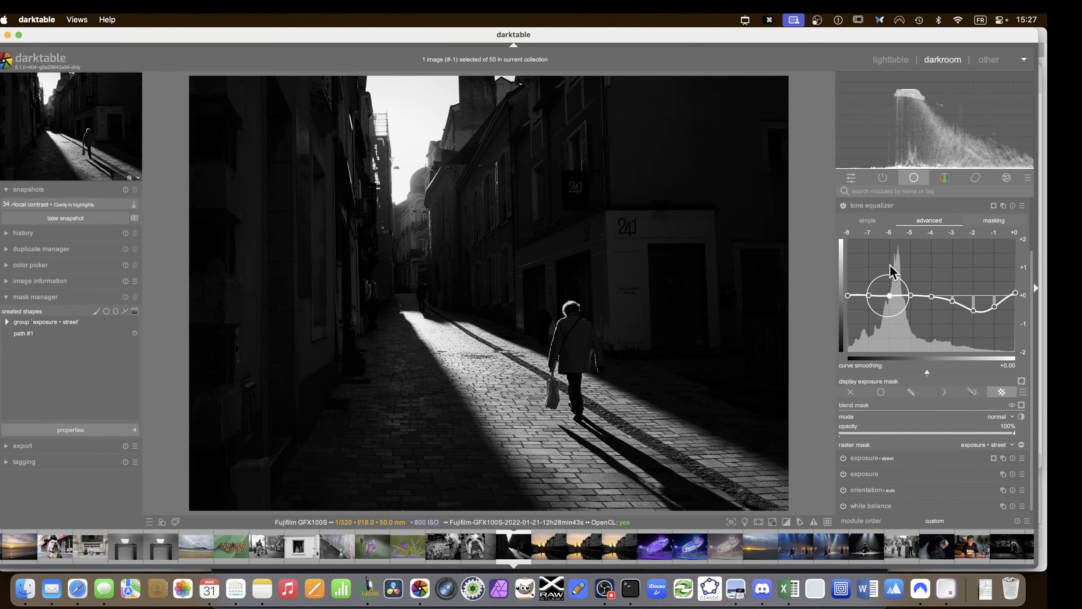
pyautogui.scroll(2, 892, 273)
pyautogui.click(871, 247)
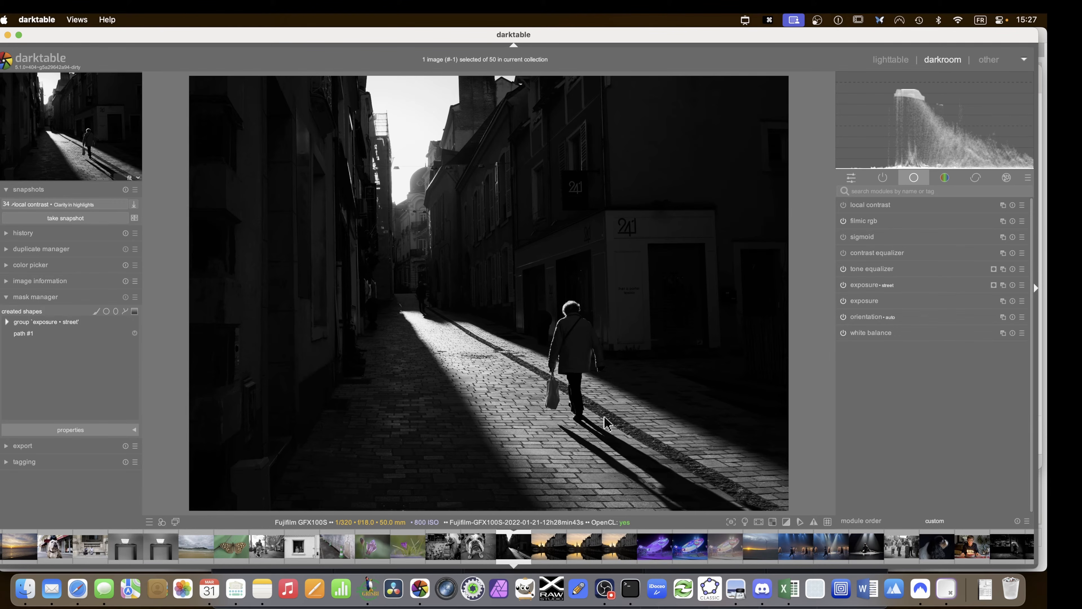
# Create a new instance of the diffuse or sharpen module and rename it "sky"
pyautogui.click(975, 179)
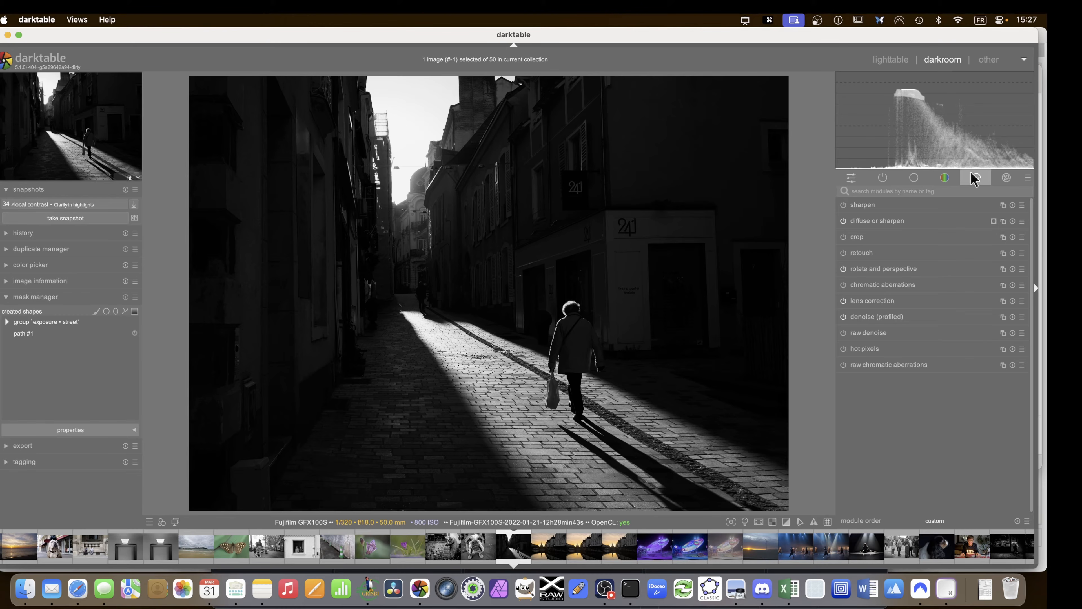
pyautogui.click(997, 221)
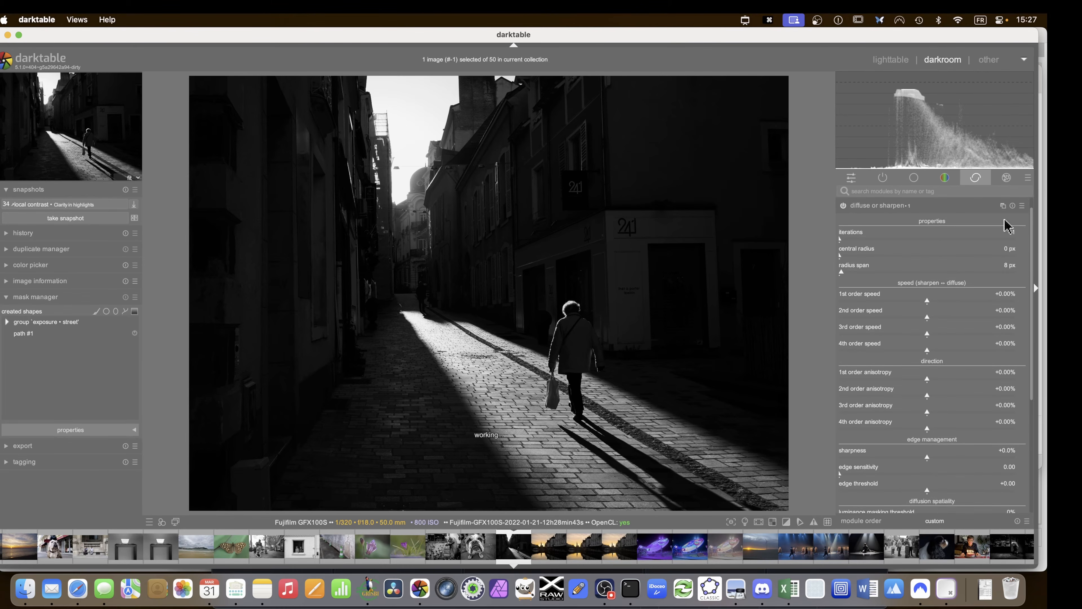
pyautogui.click(1002, 206)
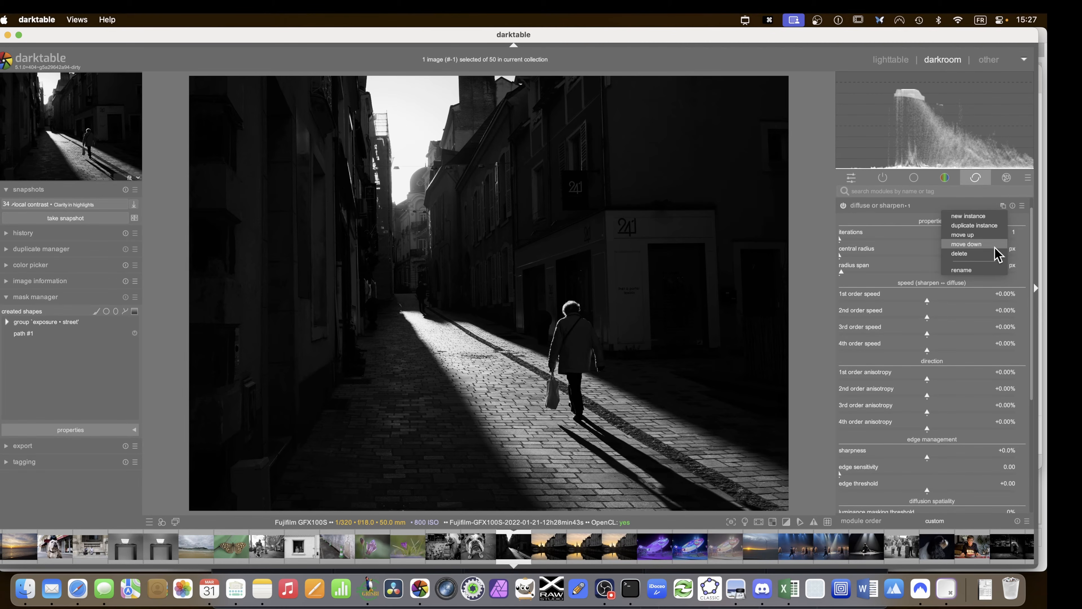
pyautogui.click(980, 269)
pyautogui.write('bl')
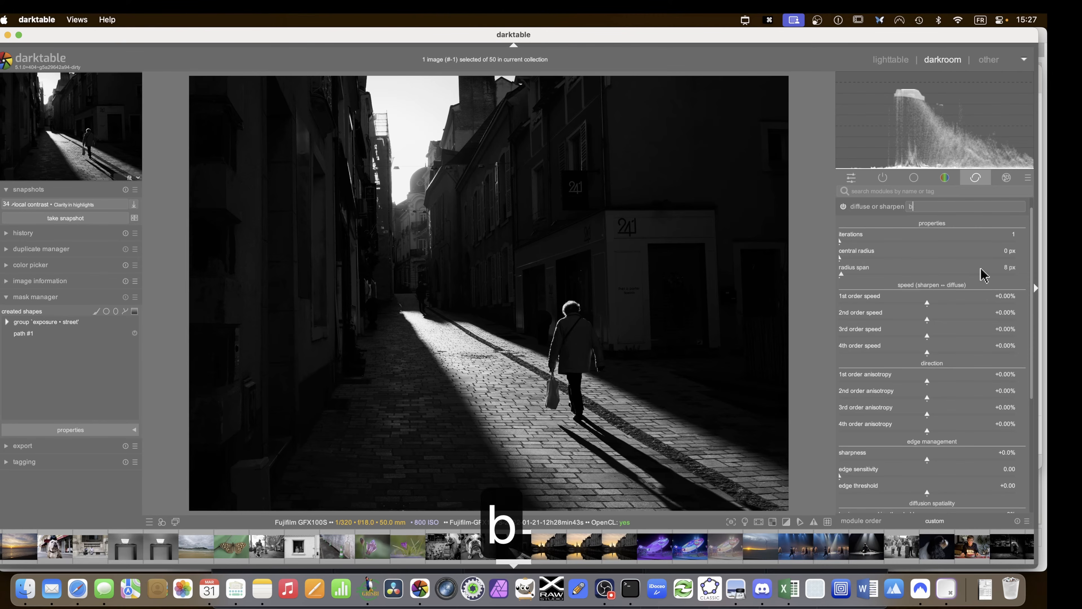
pyautogui.press('BackSpace')
pyautogui.press('BackSpace')
pyautogui.press('BackSpace')
pyautogui.write('sky')
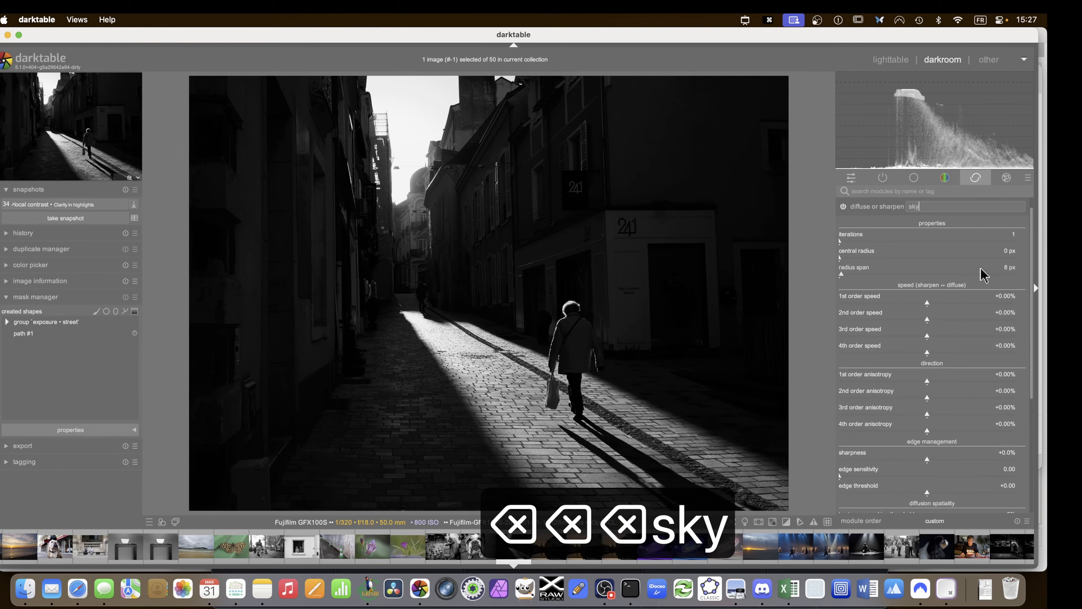
pyautogui.press('Return')
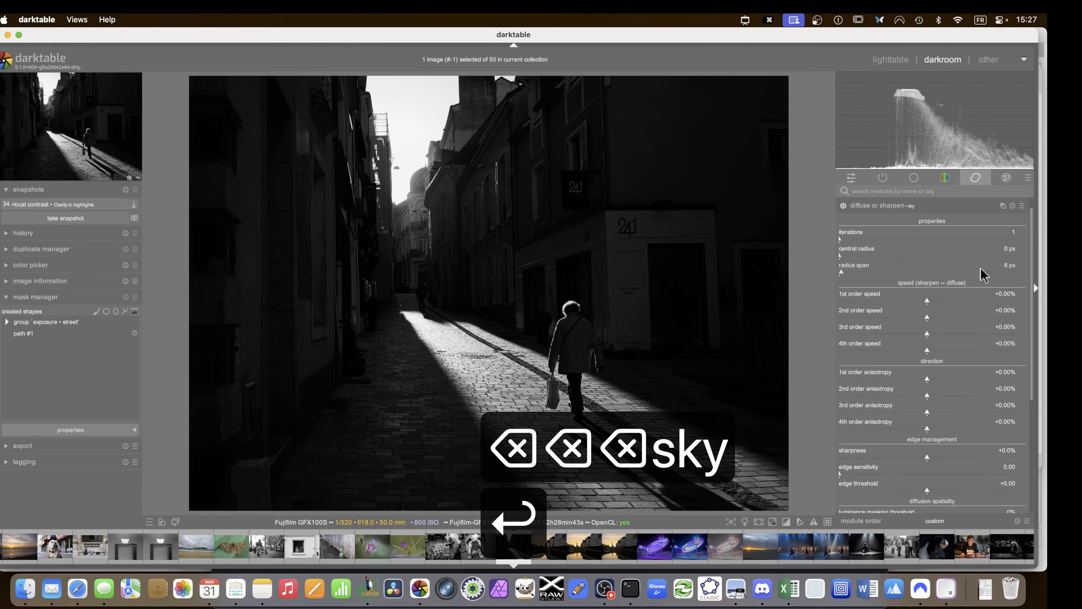
# Give the sky instance a drawn and parametric mask and draw a closed path around the sky between the buildings
pyautogui.scroll(-5, 879, 323)
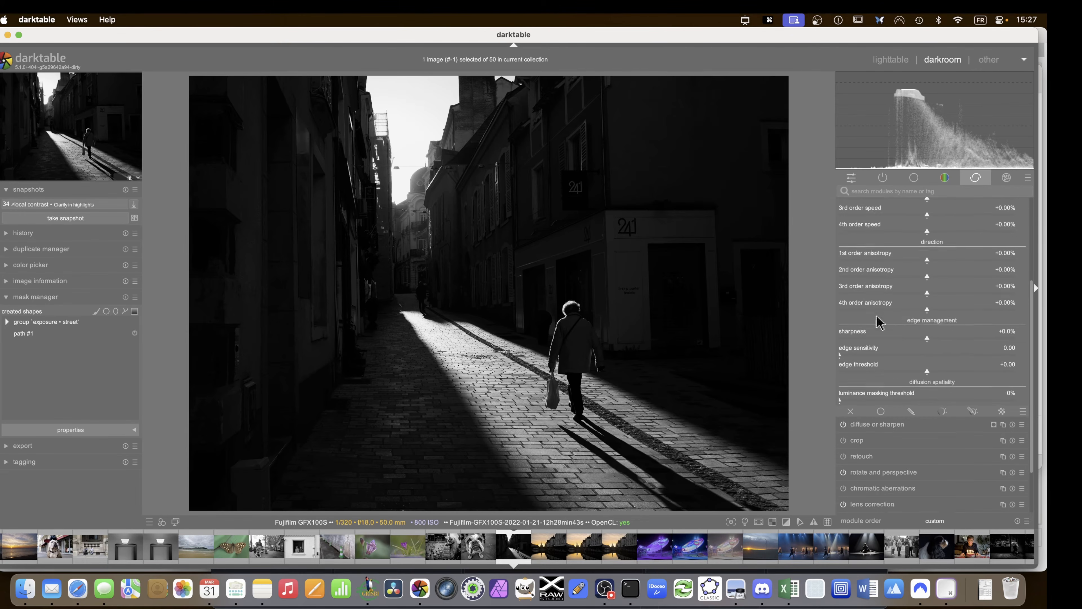
pyautogui.scroll(-1, 879, 323)
pyautogui.click(973, 360)
pyautogui.scroll(-5, 938, 354)
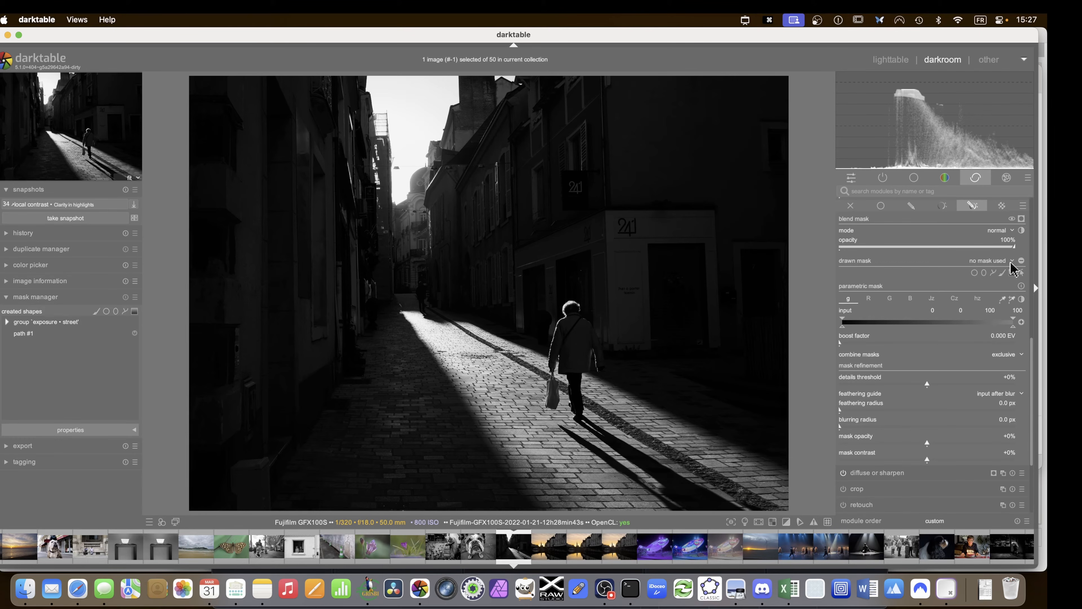
pyautogui.click(991, 273)
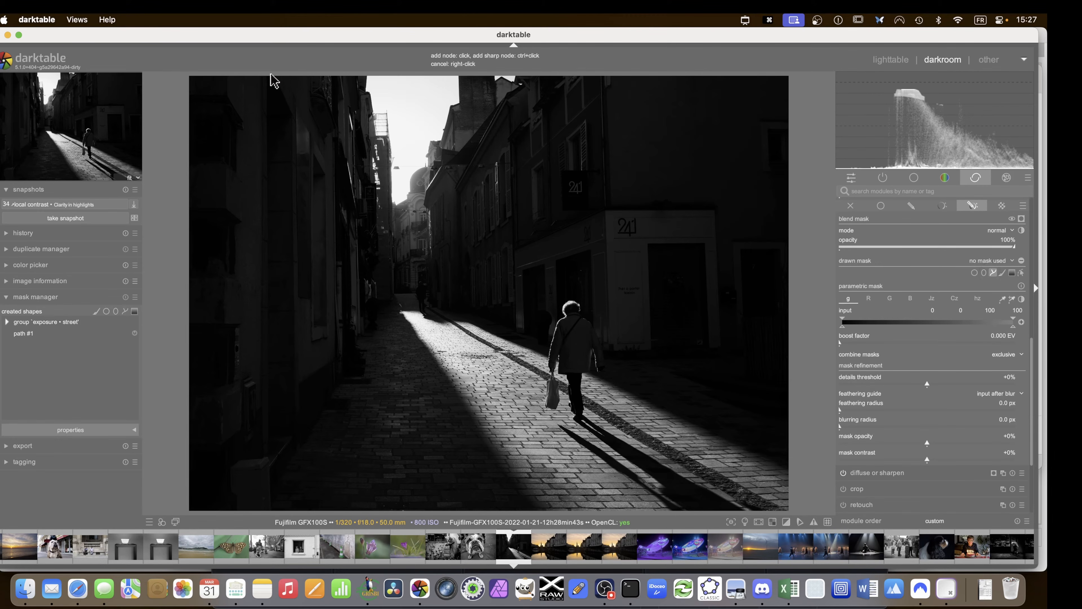
pyautogui.click(337, 77)
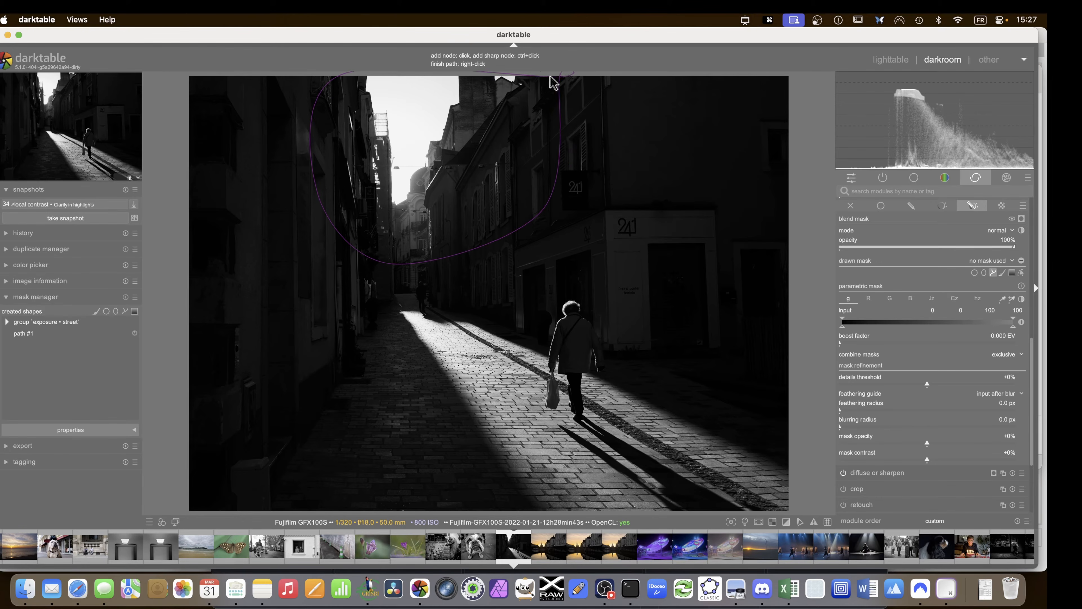
pyautogui.rightClick(549, 86)
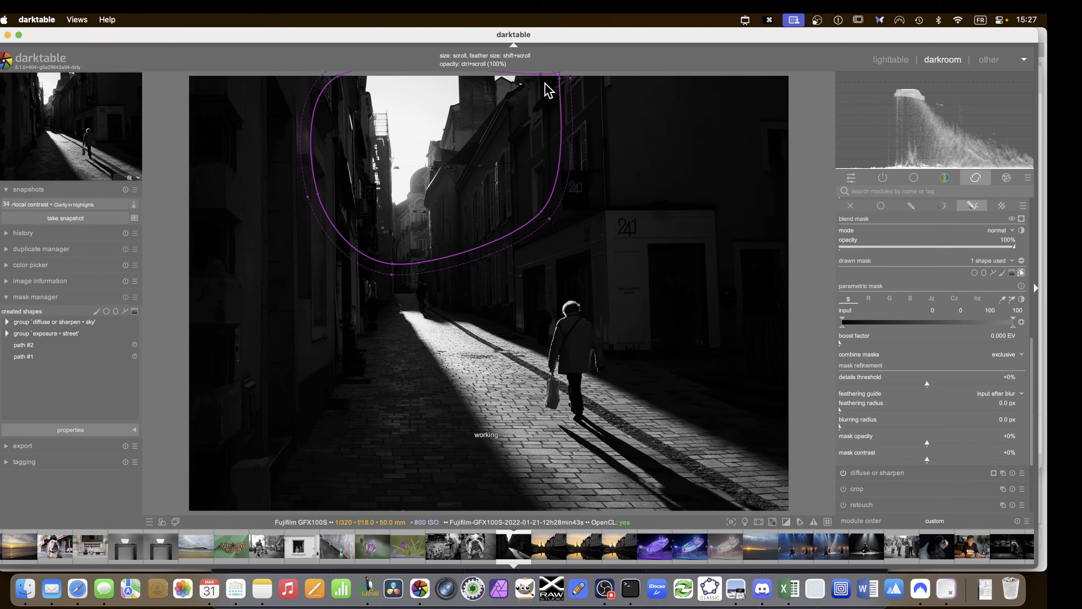
# Narrow the sky mask by Jz brightness, with boost factor 1.416 EV and lower input limits of 0.85 and 1.7
pyautogui.click(934, 299)
pyautogui.press('m')
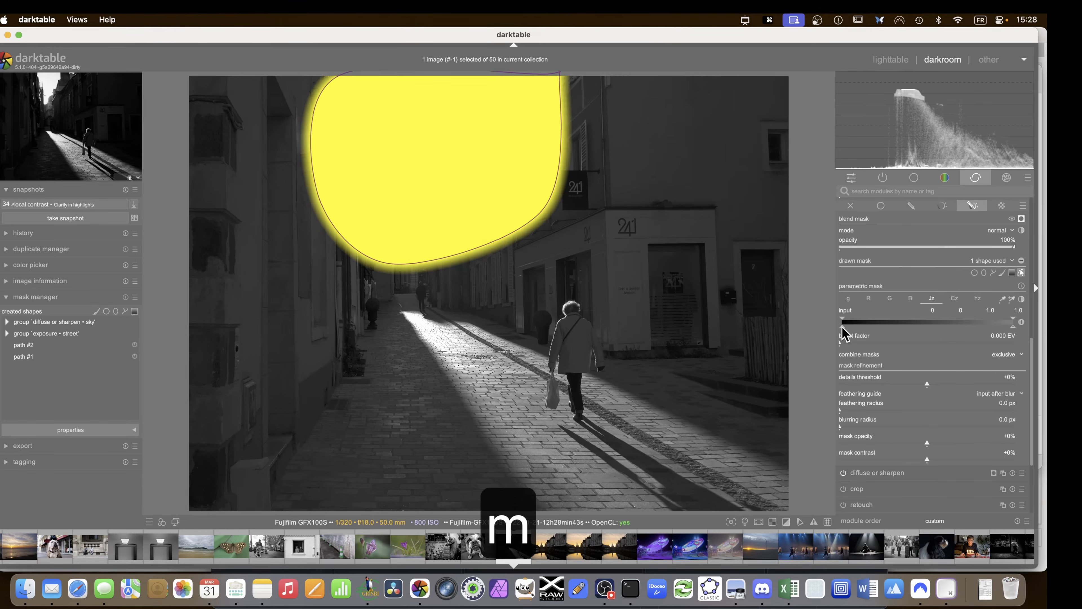
pyautogui.moveTo(842, 331)
pyautogui.mouseDown()
pyautogui.moveTo(979, 333)
pyautogui.moveTo(954, 331)
pyautogui.mouseUp()
pyautogui.click(922, 341)
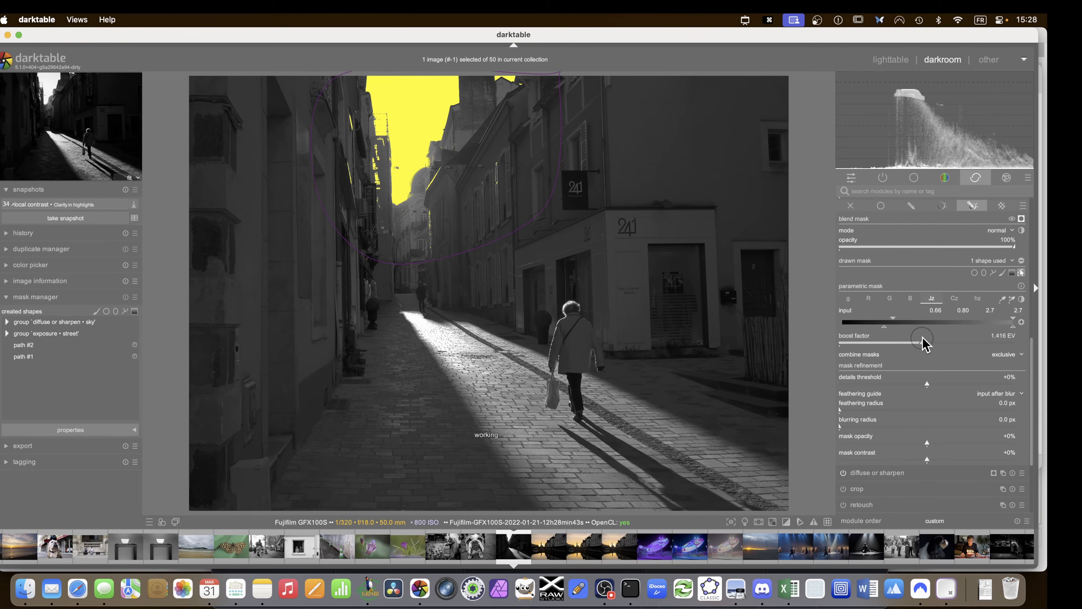
pyautogui.moveTo(890, 320)
pyautogui.mouseDown()
pyautogui.moveTo(929, 335)
pyautogui.moveTo(975, 325)
pyautogui.moveTo(897, 327)
pyautogui.mouseUp()
pyautogui.moveTo(963, 320); pyautogui.dragTo(947, 319)
# Refine the sky mask with a blurring radius of 8.4 px and a feathering radius of 204.7 px
pyautogui.click(854, 426)
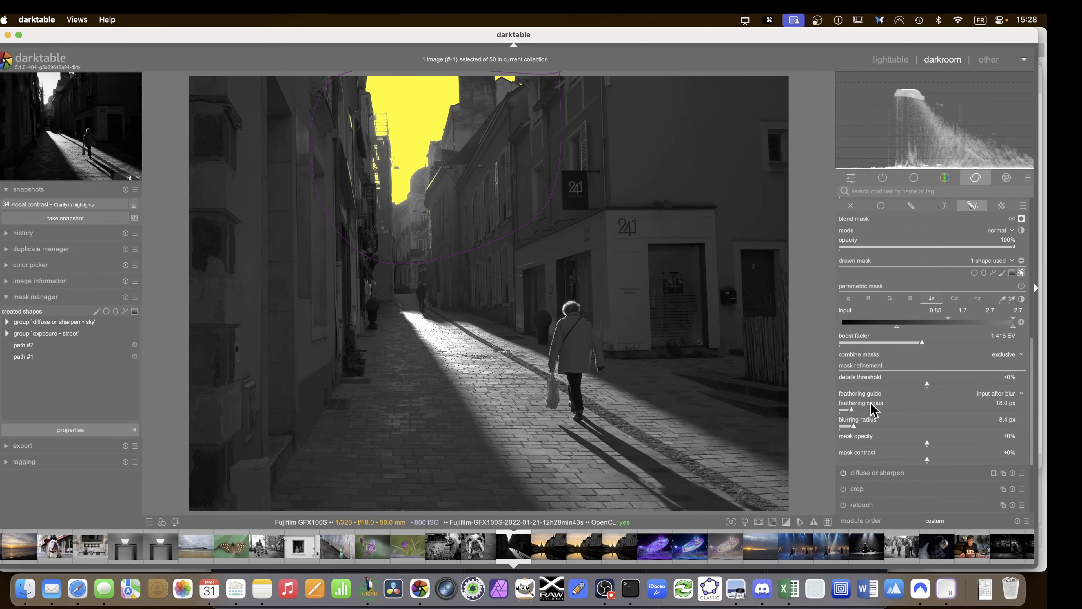
pyautogui.click(934, 409)
pyautogui.moveTo(935, 407); pyautogui.dragTo(984, 408)
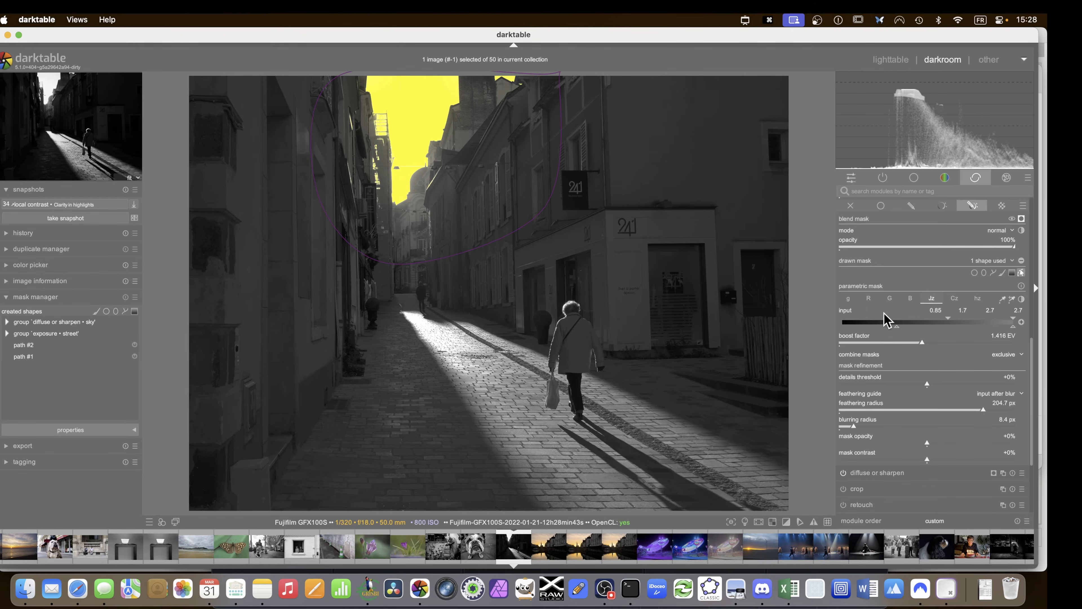
# Try 1st, 2nd and 3rd order speeds of +51.87%, +48.13% and +47.50% with 11 iterations in the sky instance, hiding the mask overlay
pyautogui.scroll(3, 902, 324)
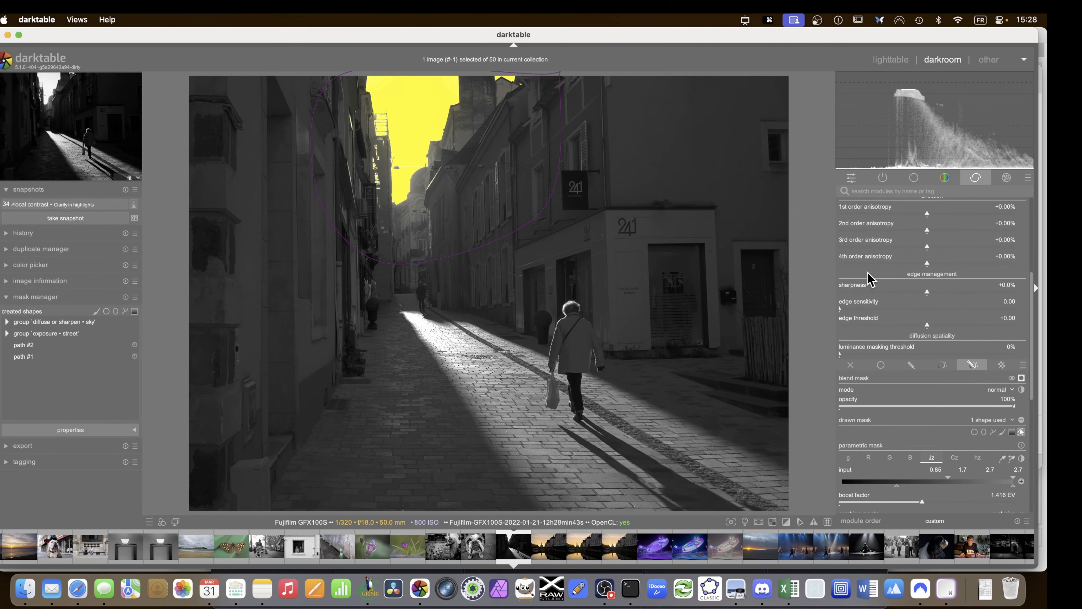
pyautogui.scroll(8, 878, 318)
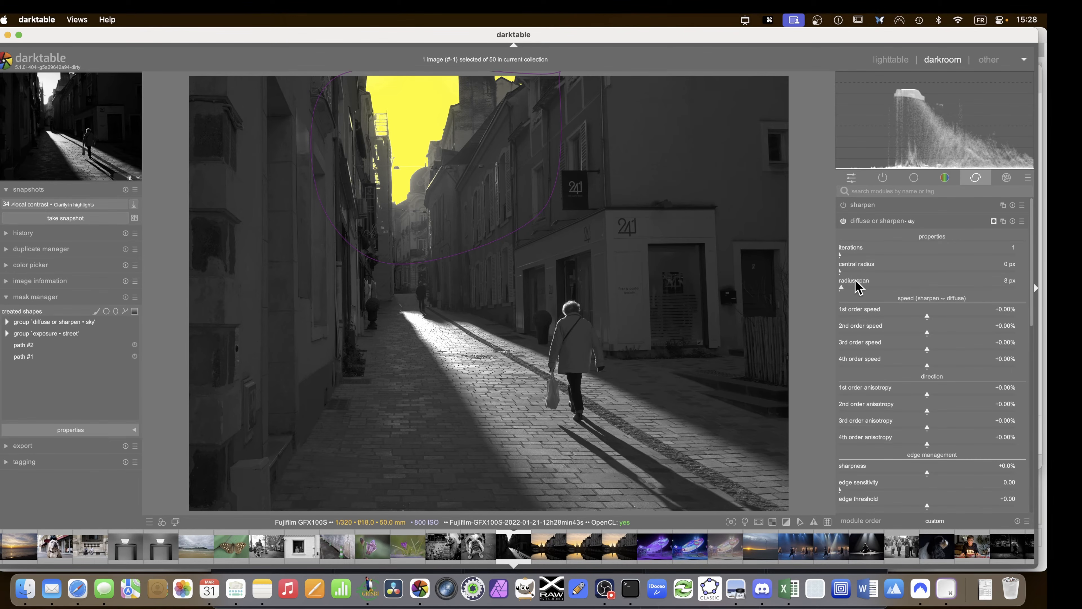
pyautogui.click(974, 315)
pyautogui.press('m')
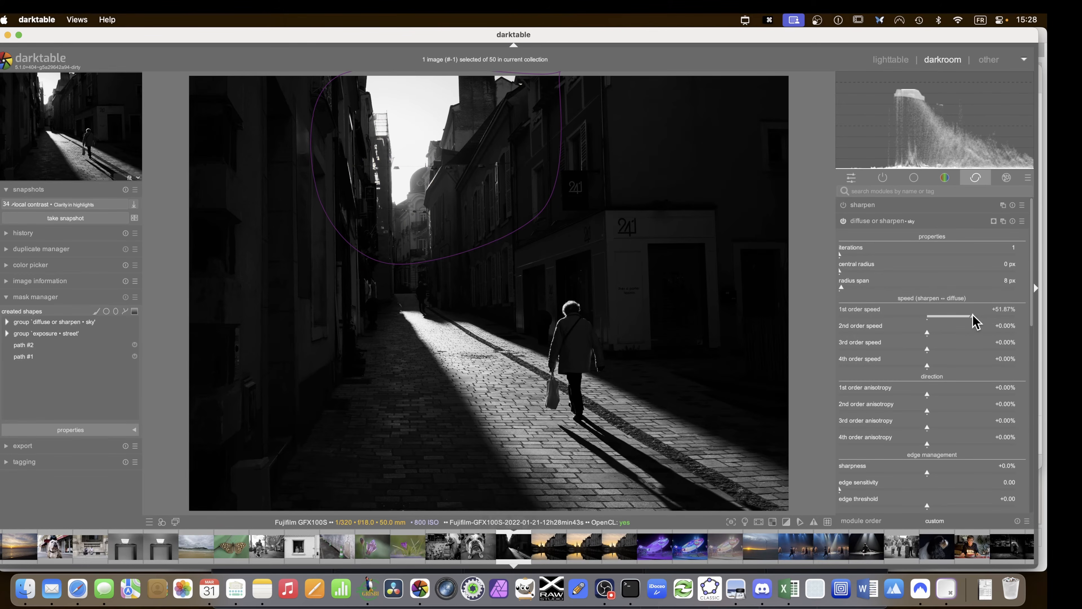
pyautogui.click(971, 333)
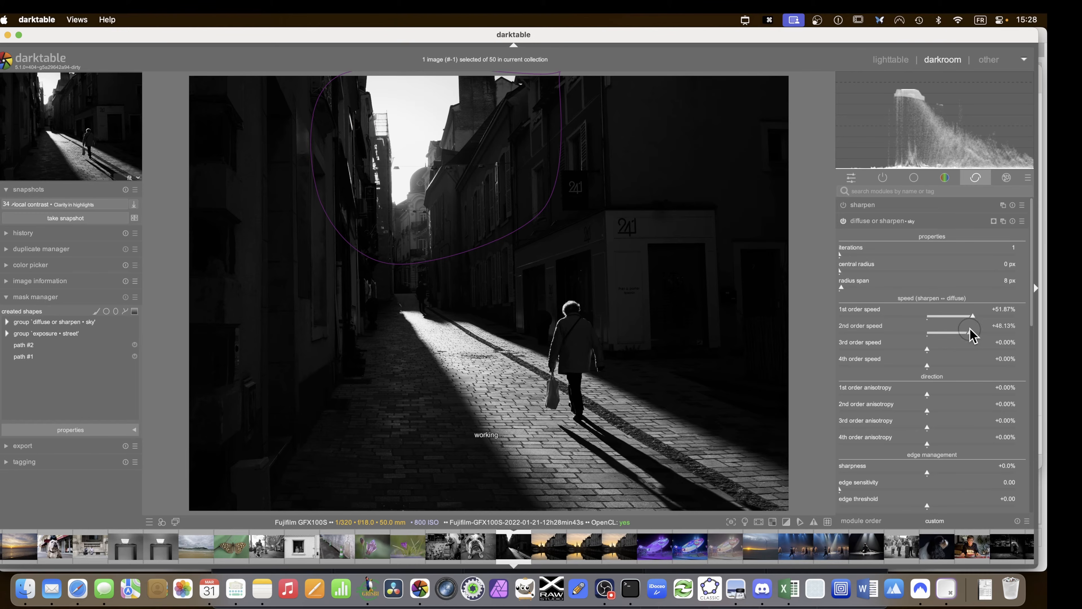
pyautogui.click(969, 349)
pyautogui.moveTo(843, 255); pyautogui.dragTo(854, 258)
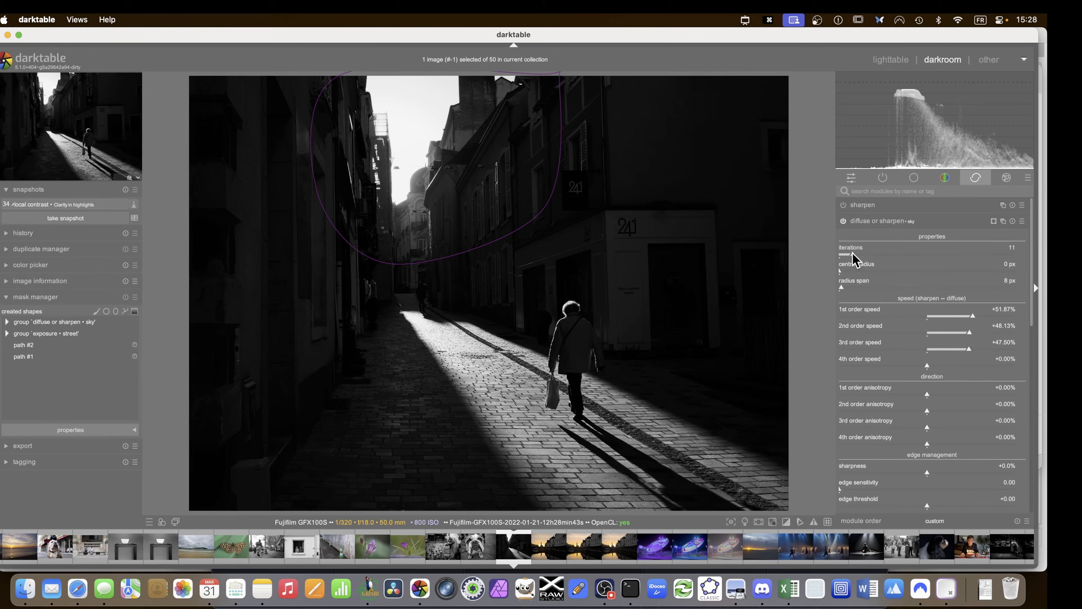
# Try order speeds of -71.88%, -70.00%, -68.75% and -64.38% for the sky, followed by +60.63% and +45.00% for the first two
pyautogui.click(865, 315)
pyautogui.click(865, 333)
pyautogui.click(867, 349)
pyautogui.click(871, 366)
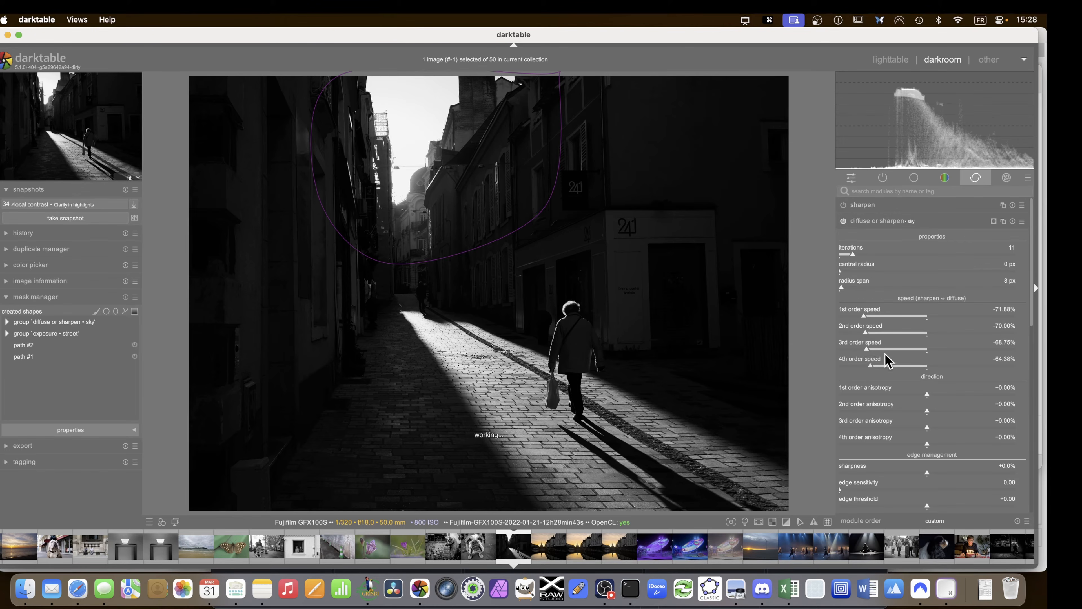
pyautogui.click(980, 316)
pyautogui.click(969, 333)
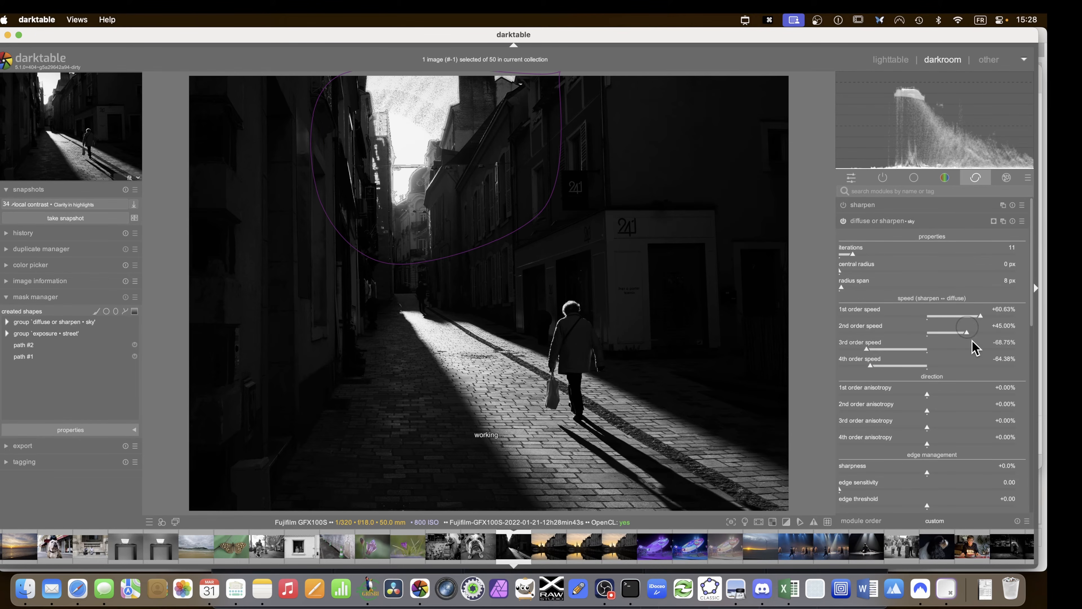
# Apply the bloom preset to the sky instance of diffuse or sharpen and enable its drawn and parametric mask again
pyautogui.click(1023, 221)
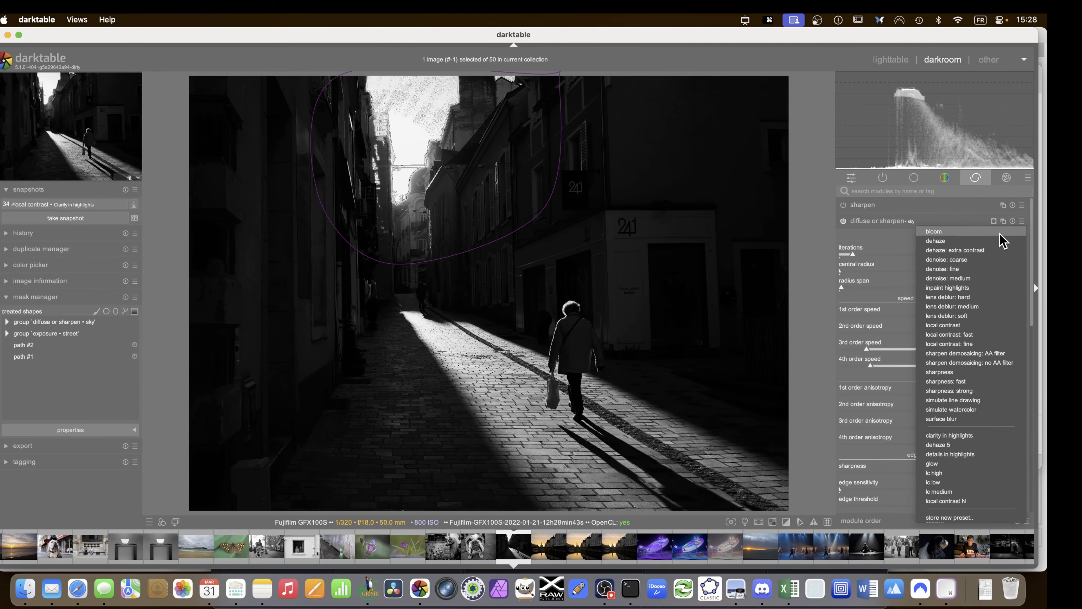
pyautogui.click(980, 232)
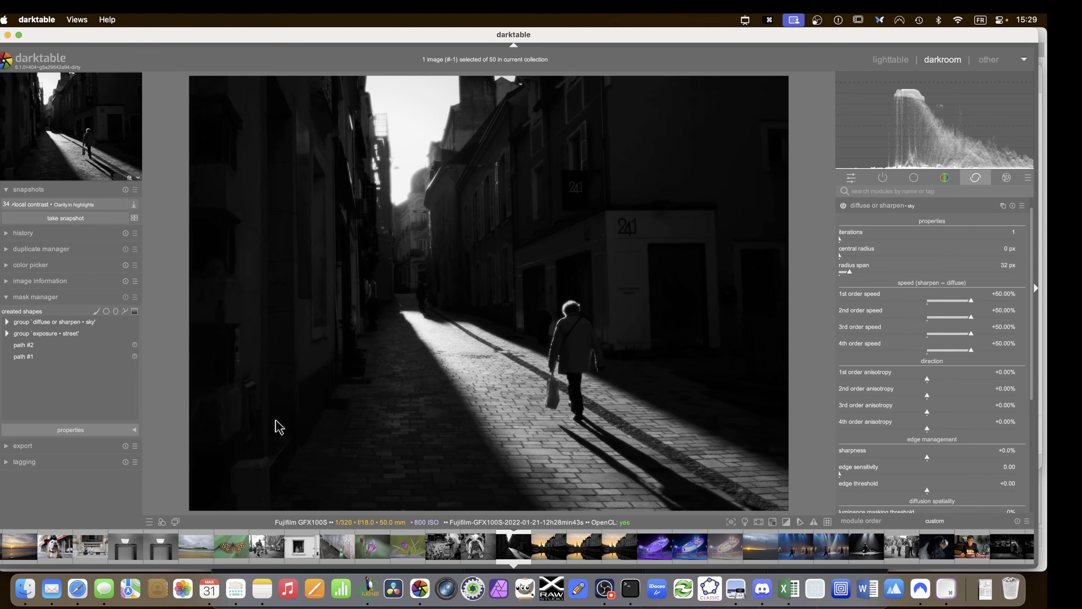
pyautogui.click(6, 322)
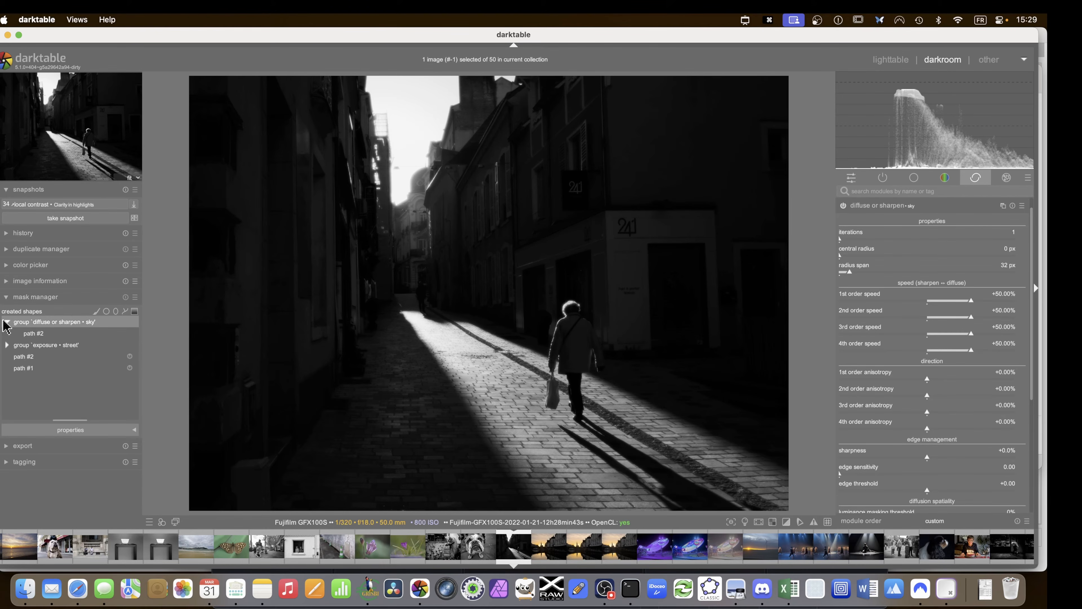
pyautogui.scroll(-8, 980, 362)
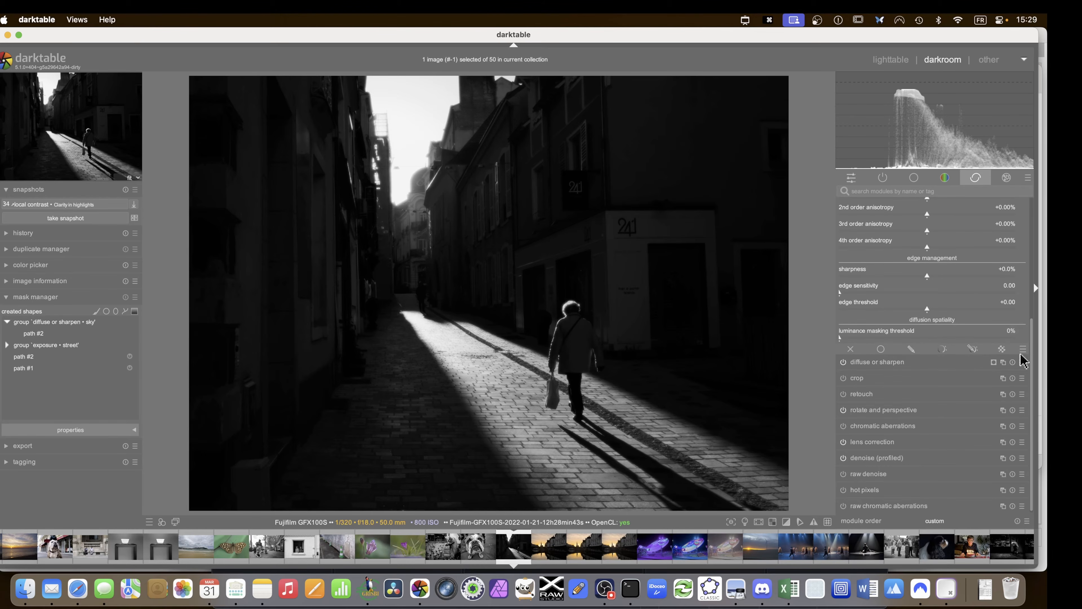
pyautogui.click(968, 349)
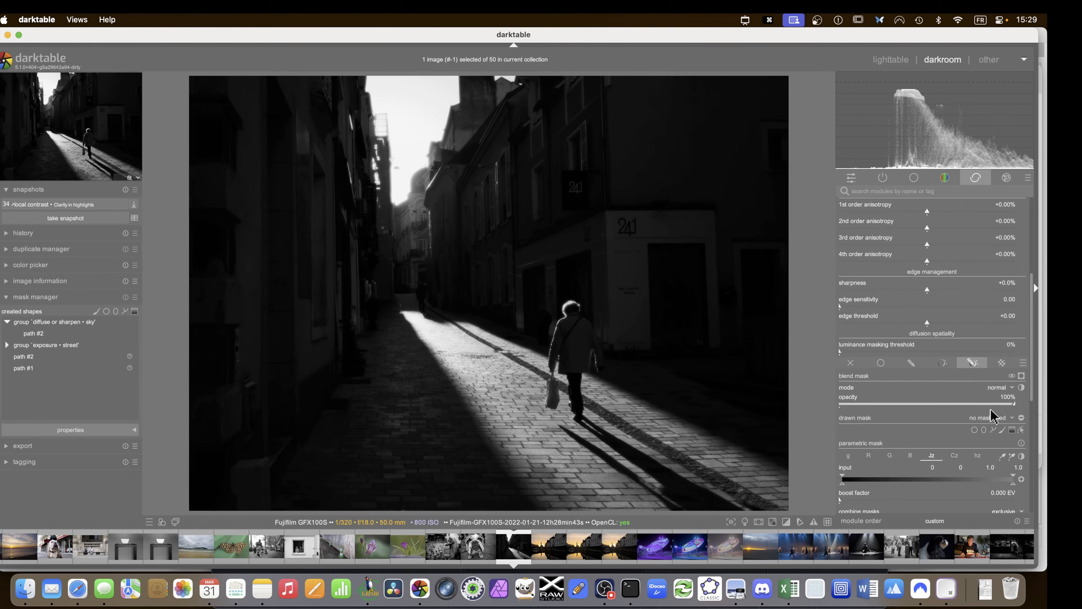
# Try reusing the existing path #1 as the drawn shape of the sky instance
pyautogui.click(998, 418)
pyautogui.click(996, 434)
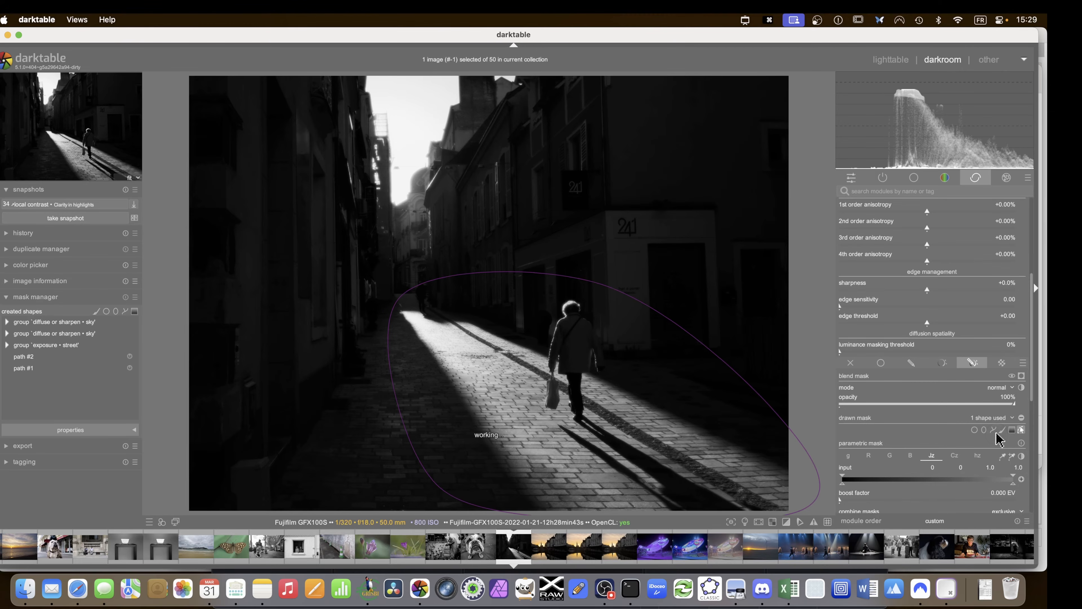
pyautogui.click(1000, 418)
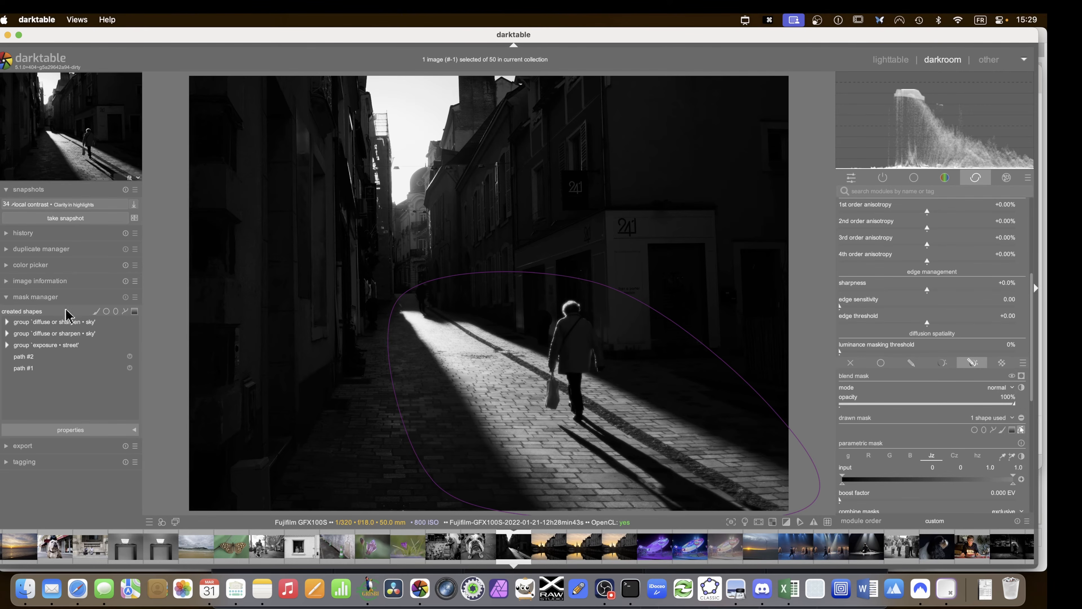
# Examine the mask groups and their paths in the mask manager to identify which path surrounds the sky
pyautogui.click(9, 336)
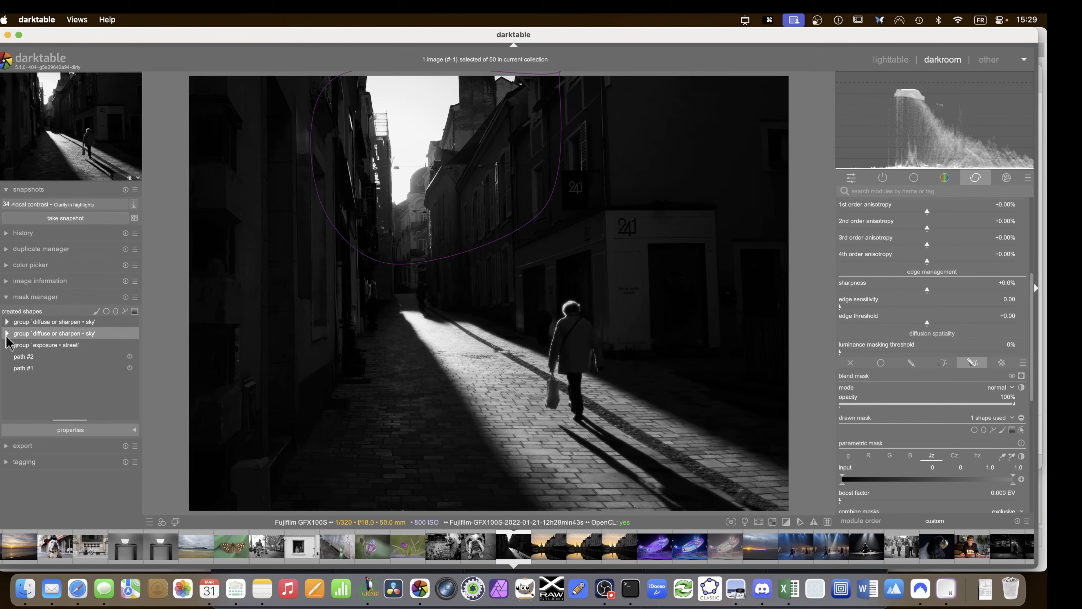
pyautogui.click(7, 334)
pyautogui.click(5, 323)
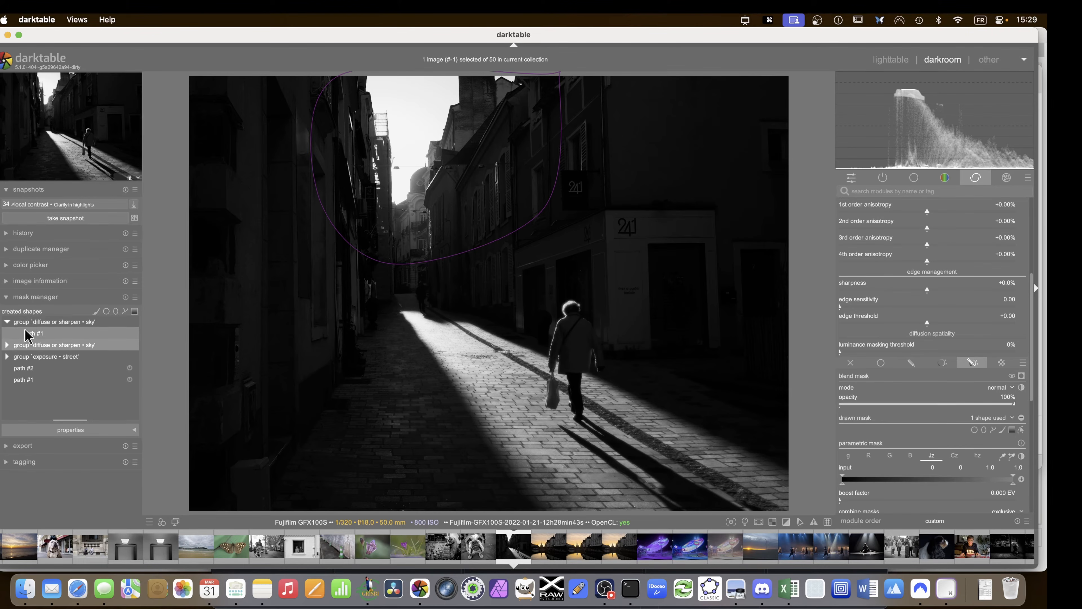
pyautogui.click(26, 334)
pyautogui.click(6, 322)
pyautogui.click(7, 334)
pyautogui.click(33, 344)
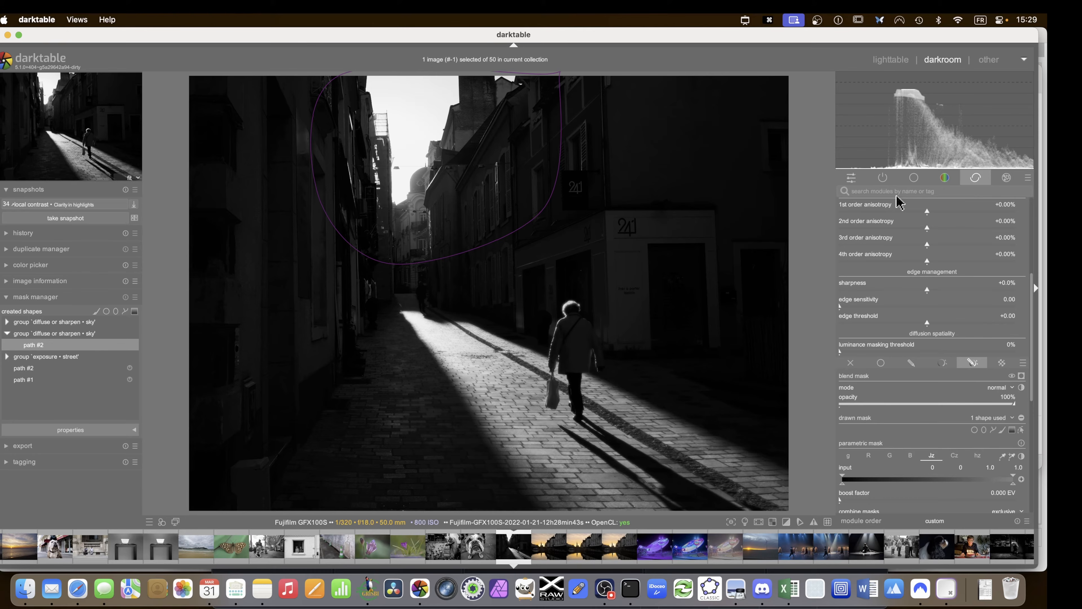
# Limit the mask by Jz brightness with lower input limits of 0.38 and 0.39, and preview the masked area
pyautogui.scroll(5, 898, 200)
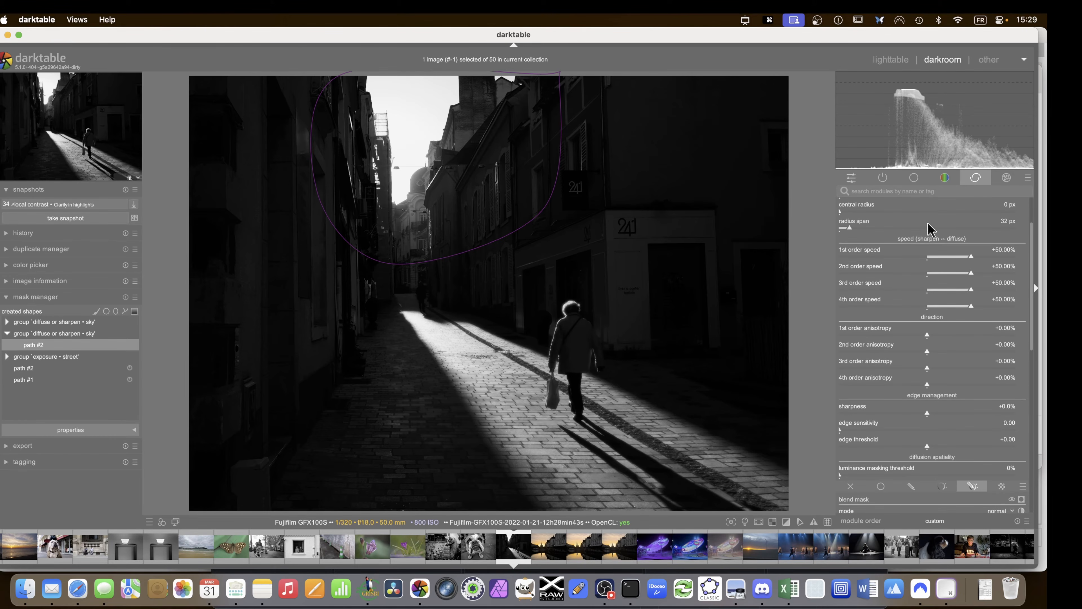
pyautogui.scroll(-6, 928, 332)
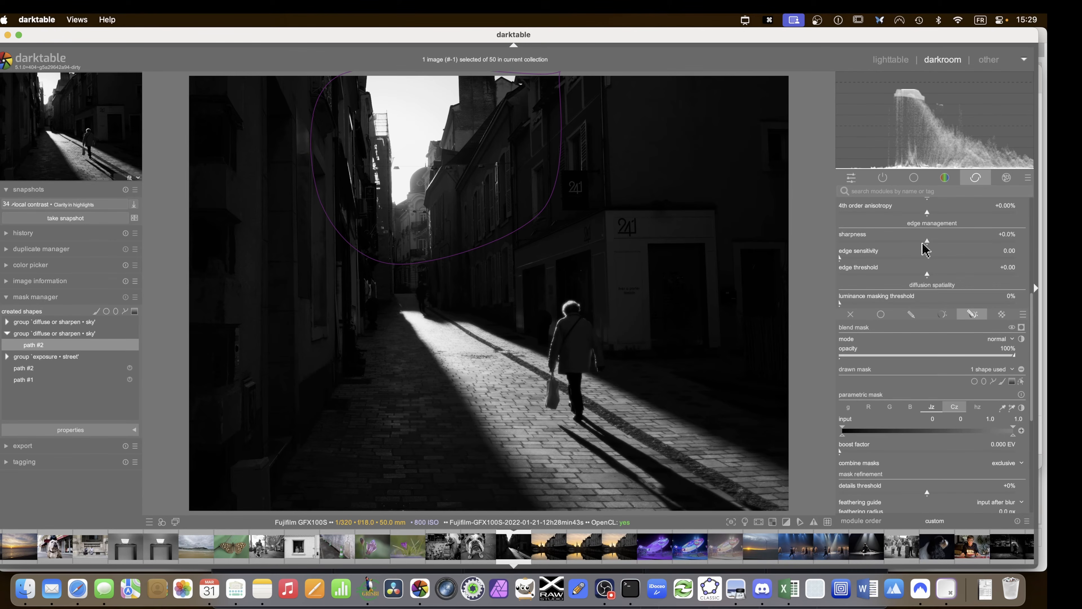
pyautogui.moveTo(844, 435); pyautogui.dragTo(908, 437)
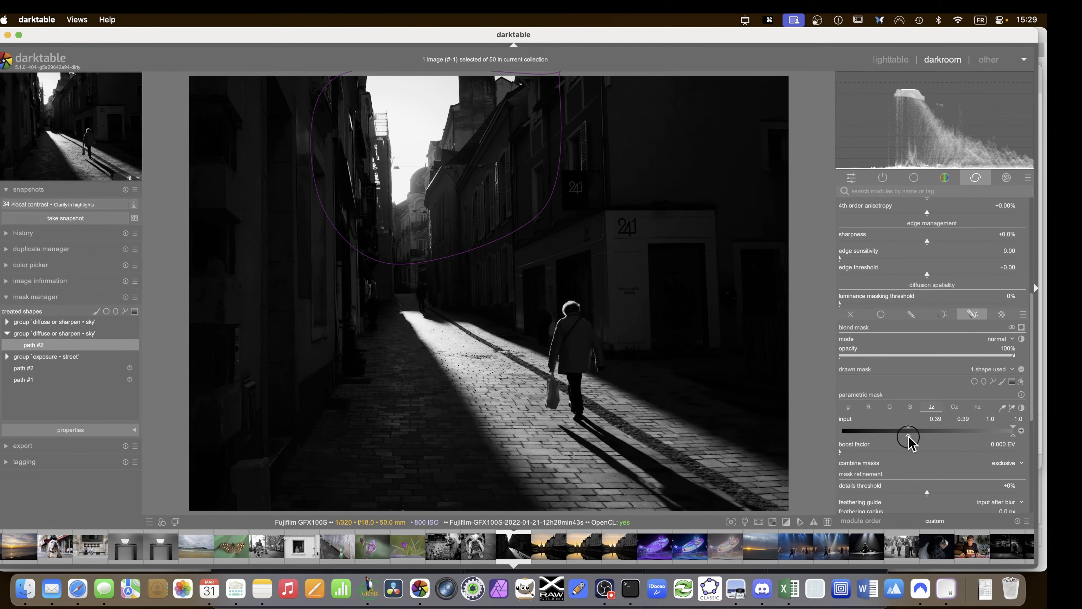
pyautogui.press('m')
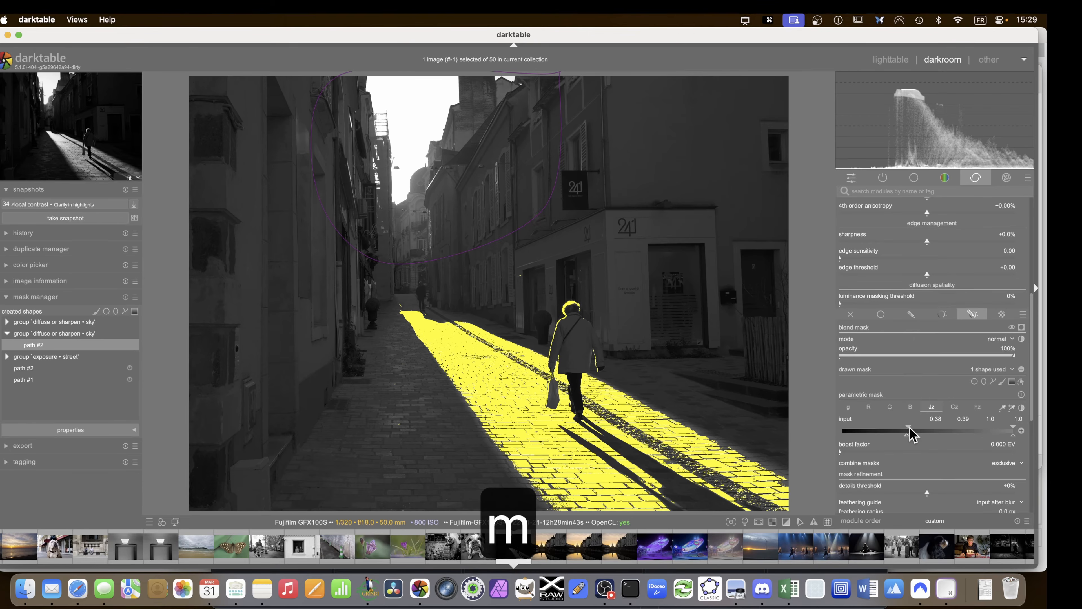
# Add the existing sky path #2 to the instance's drawn mask and remove the street path #1 from it
pyautogui.scroll(1, 910, 432)
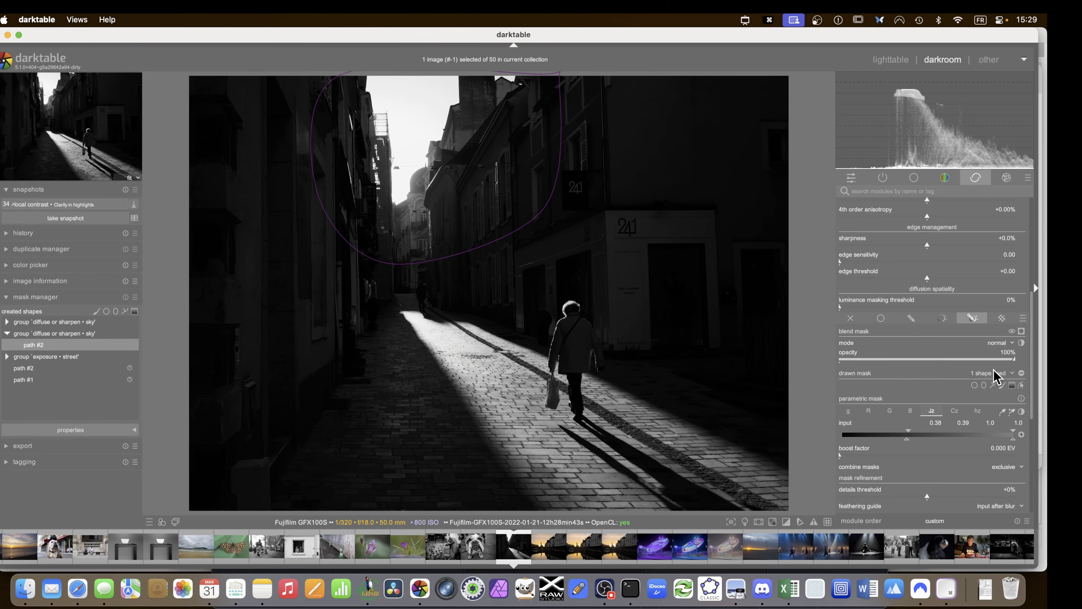
pyautogui.click(995, 374)
pyautogui.click(997, 398)
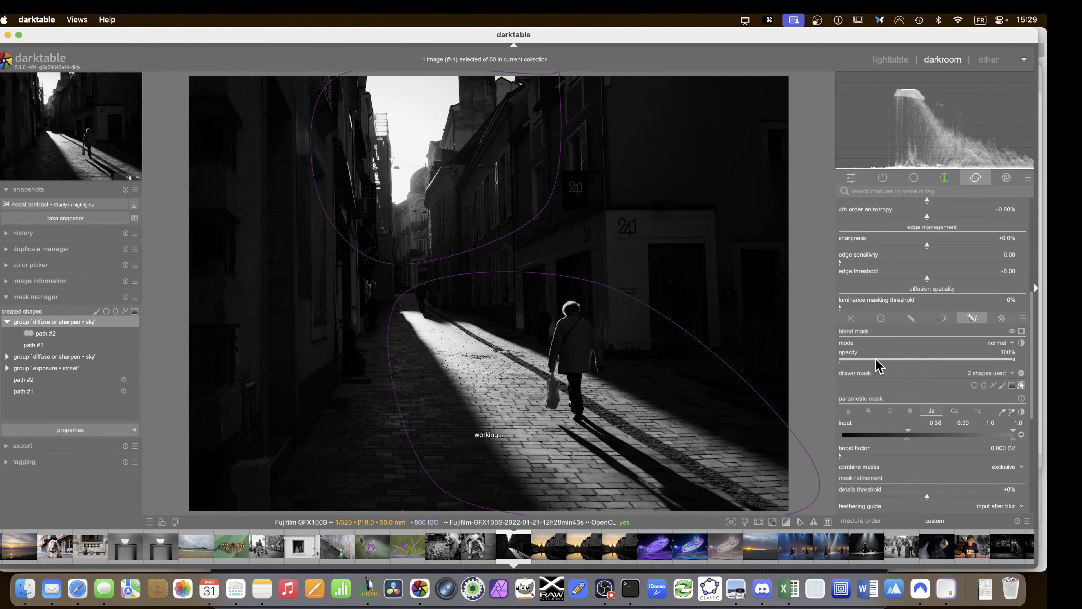
pyautogui.rightClick(658, 382)
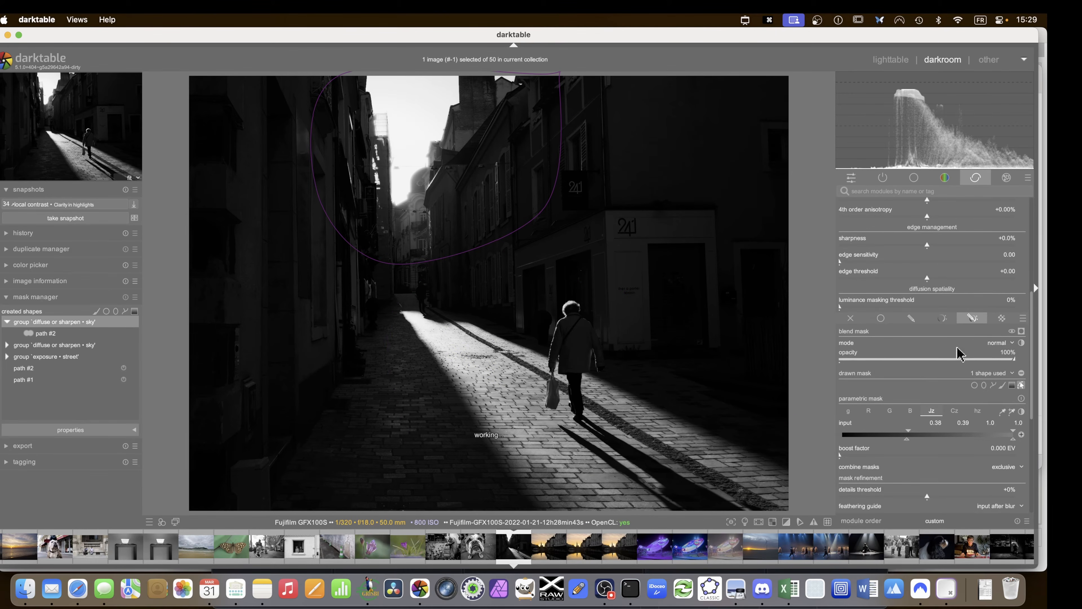
# Preview the sky mask and set its lower Jz input limits to 0.34 and 0.70
pyautogui.scroll(-1, 927, 417)
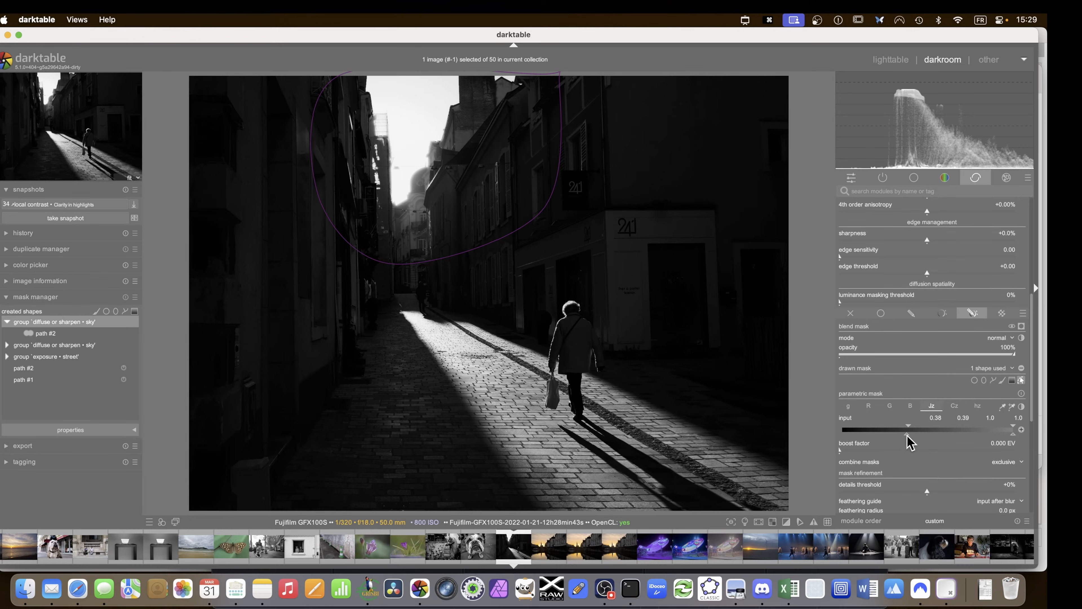
pyautogui.press('m')
pyautogui.scroll(5, 909, 442)
pyautogui.scroll(-6, 983, 375)
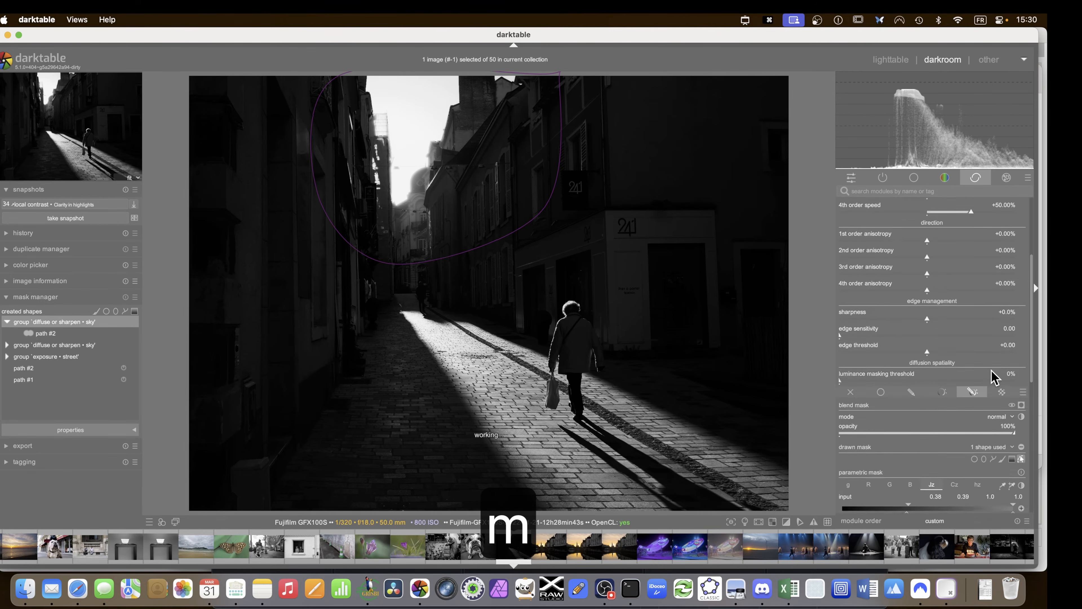
pyautogui.moveTo(907, 410); pyautogui.dragTo(883, 410)
pyautogui.press('m')
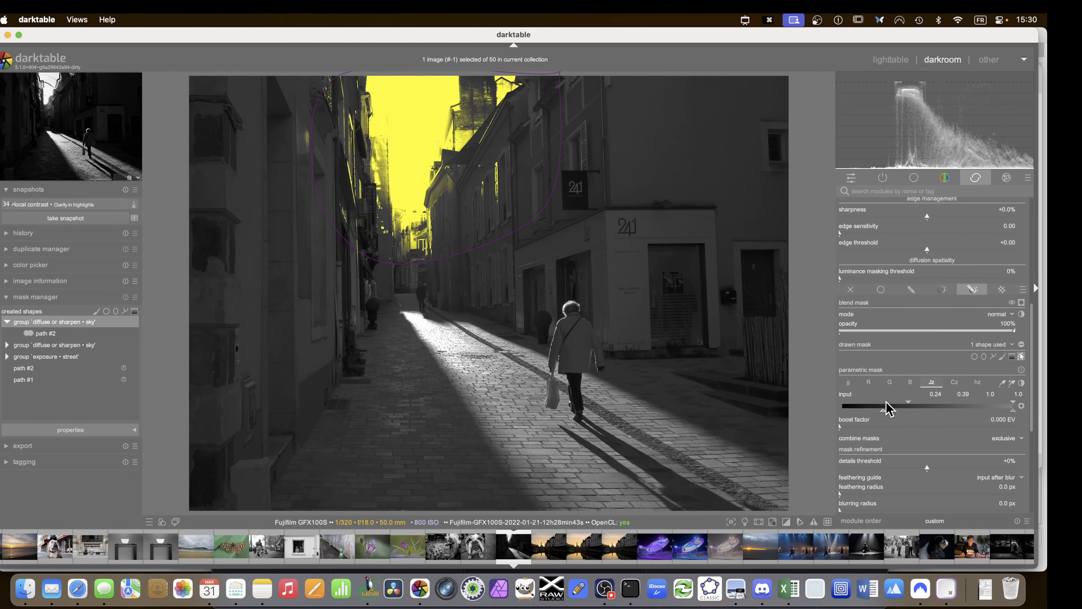
pyautogui.moveTo(916, 412)
pyautogui.mouseDown()
pyautogui.moveTo(987, 408)
pyautogui.moveTo(882, 416)
pyautogui.moveTo(916, 416)
pyautogui.mouseUp()
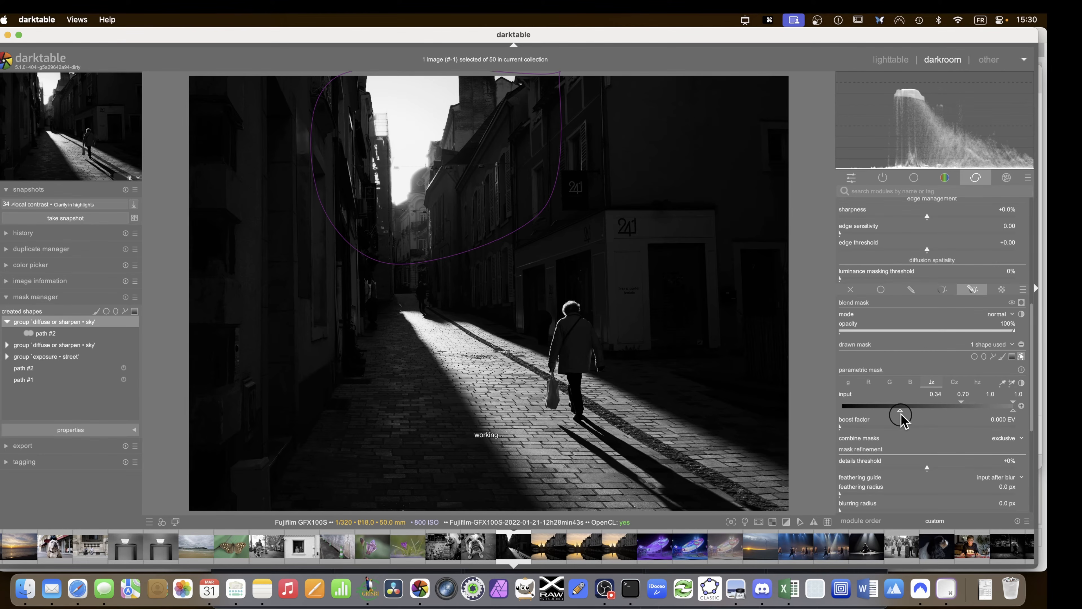
# Collapse the sky instance of diffuse or sharpen and toggle it off and on to compare its effect on the photo
pyautogui.scroll(5, 898, 361)
pyautogui.scroll(3, 899, 352)
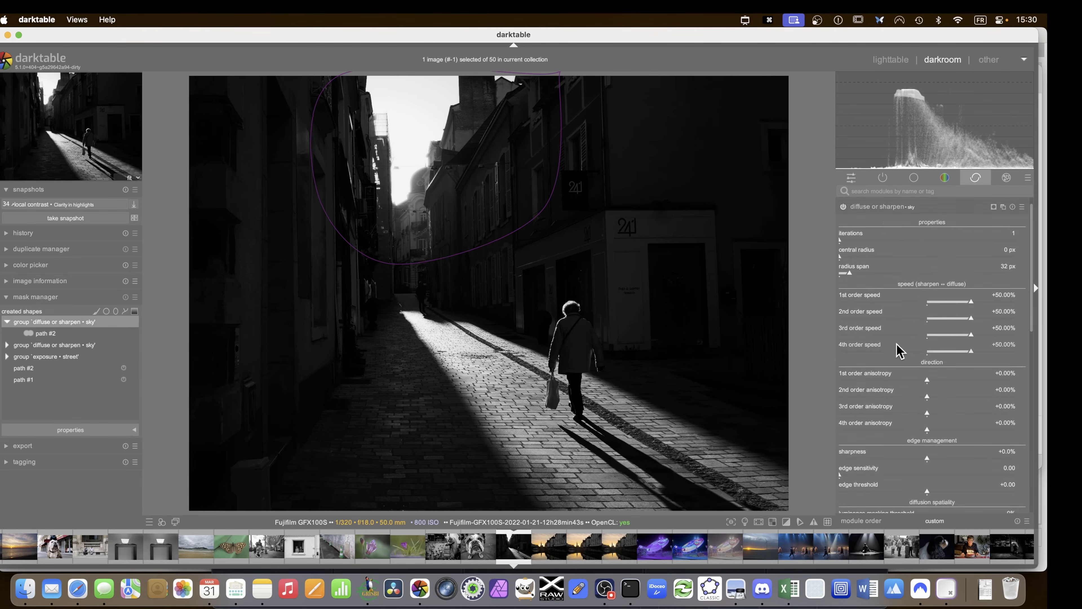
pyautogui.click(880, 221)
pyautogui.click(841, 221)
pyautogui.click(841, 221)
pyautogui.click(842, 221)
pyautogui.click(843, 221)
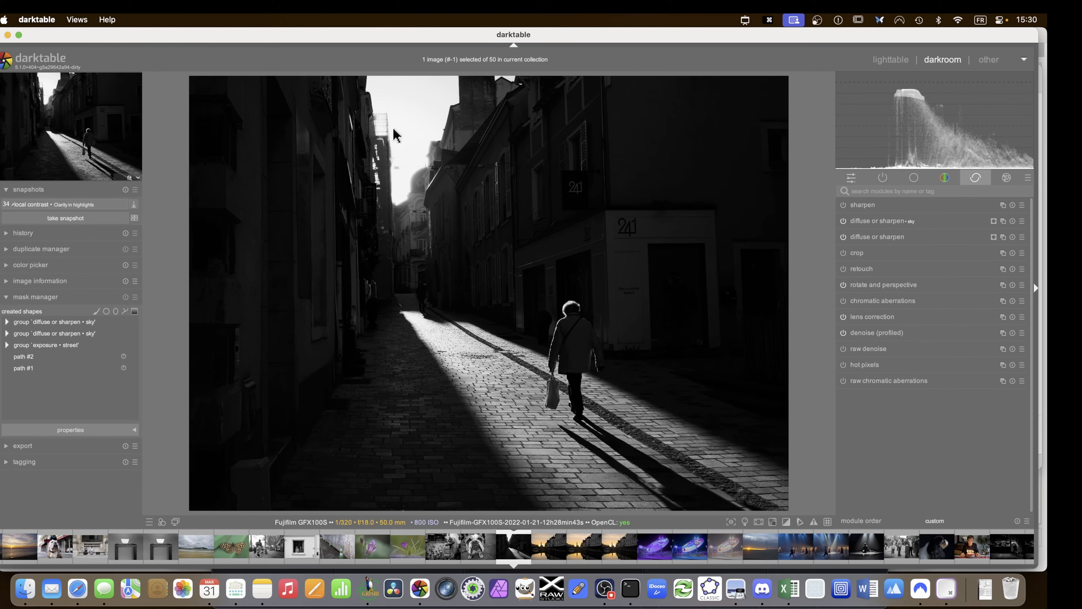
# Compare the photo with the stored snapshot and with duplicate version 1, returning to version 2
pyautogui.click(72, 205)
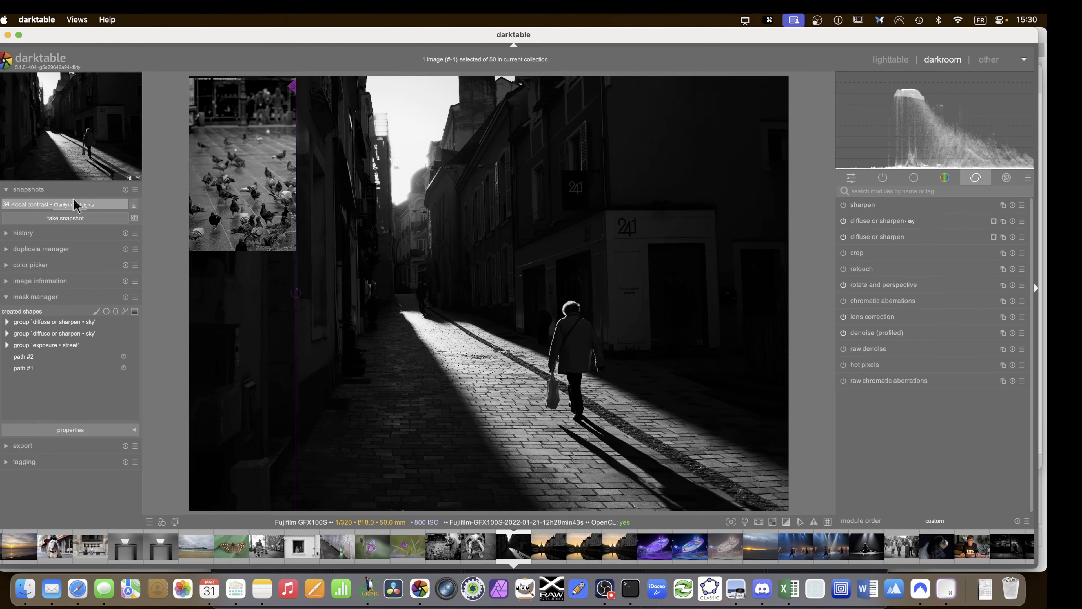
pyautogui.click(64, 205)
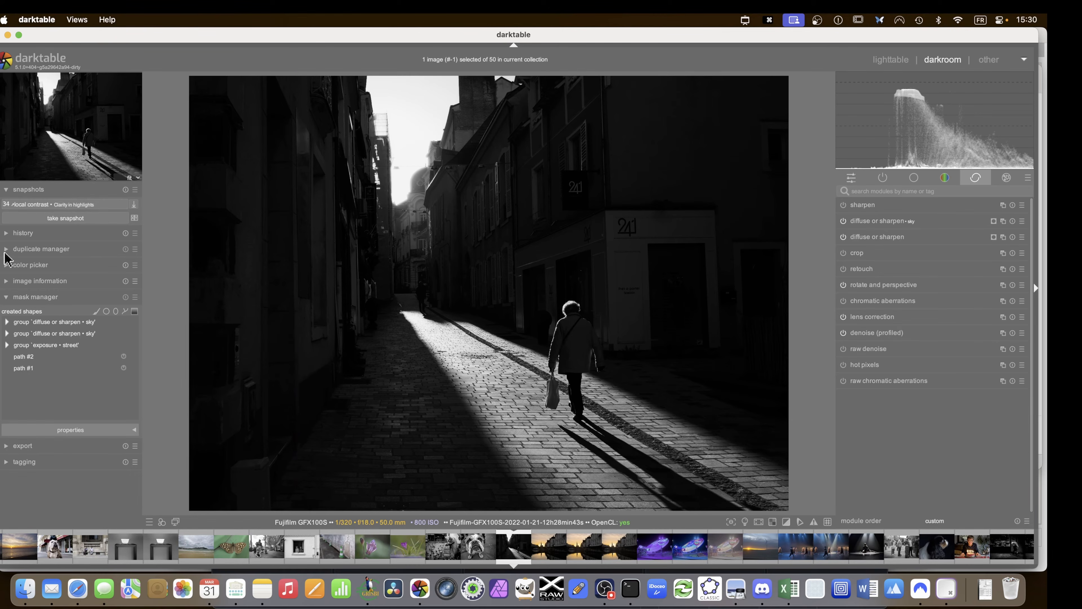
pyautogui.click(5, 249)
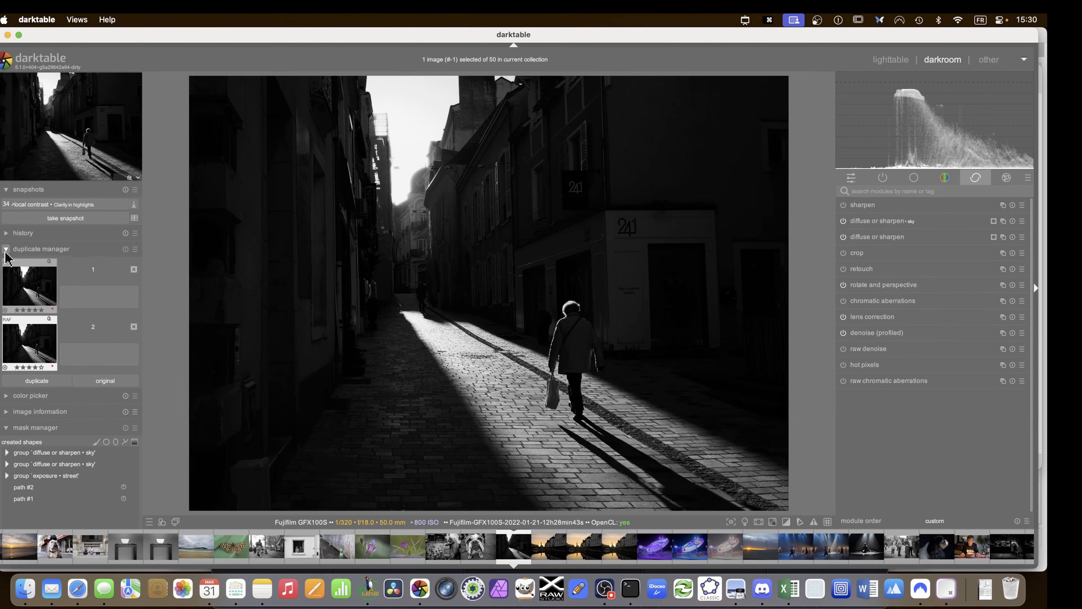
pyautogui.click(41, 301)
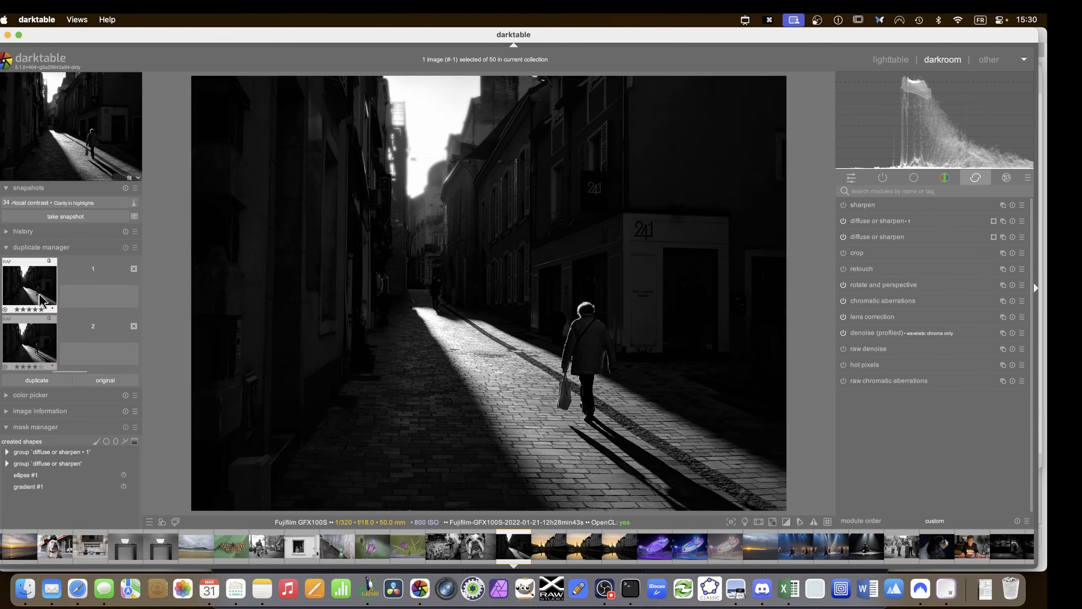
pyautogui.click(33, 355)
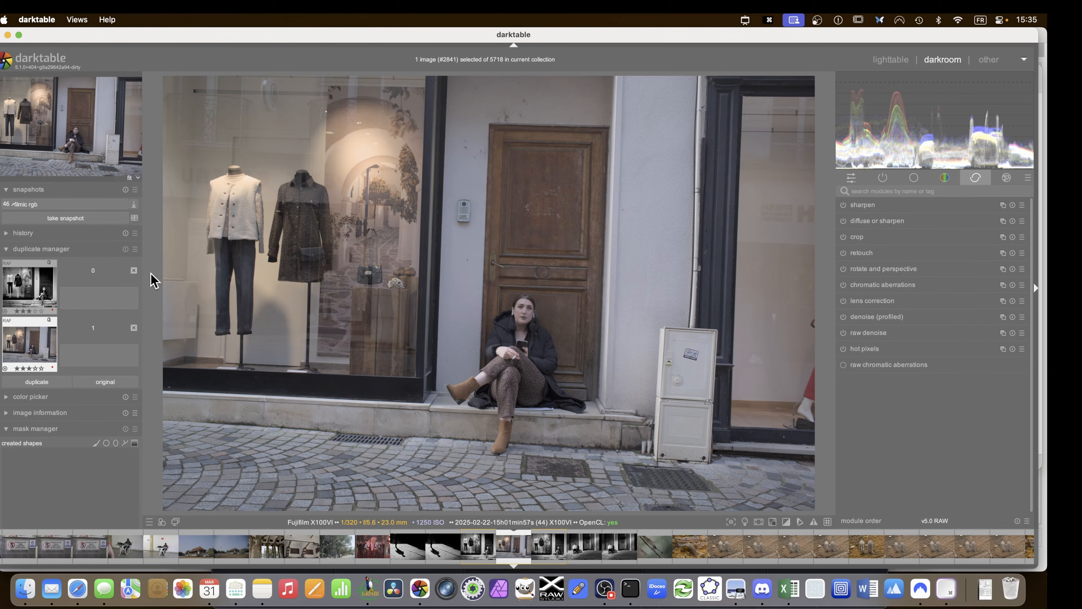
# Compare the color street photo with the stored snapshot and with duplicate version 0, returning to version 1
pyautogui.click(60, 206)
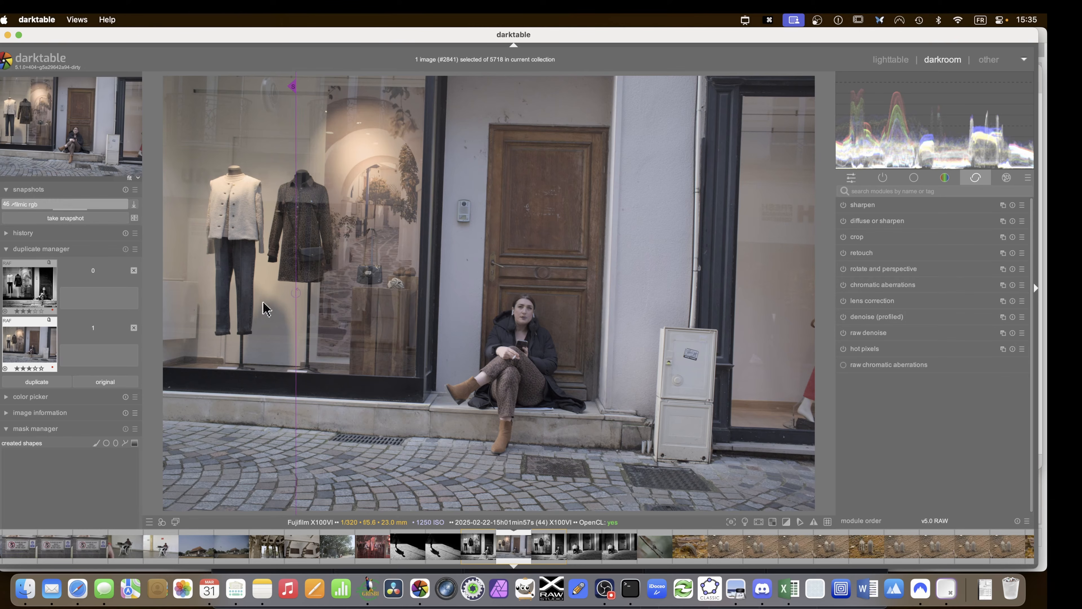
pyautogui.moveTo(298, 324); pyautogui.dragTo(52, 311)
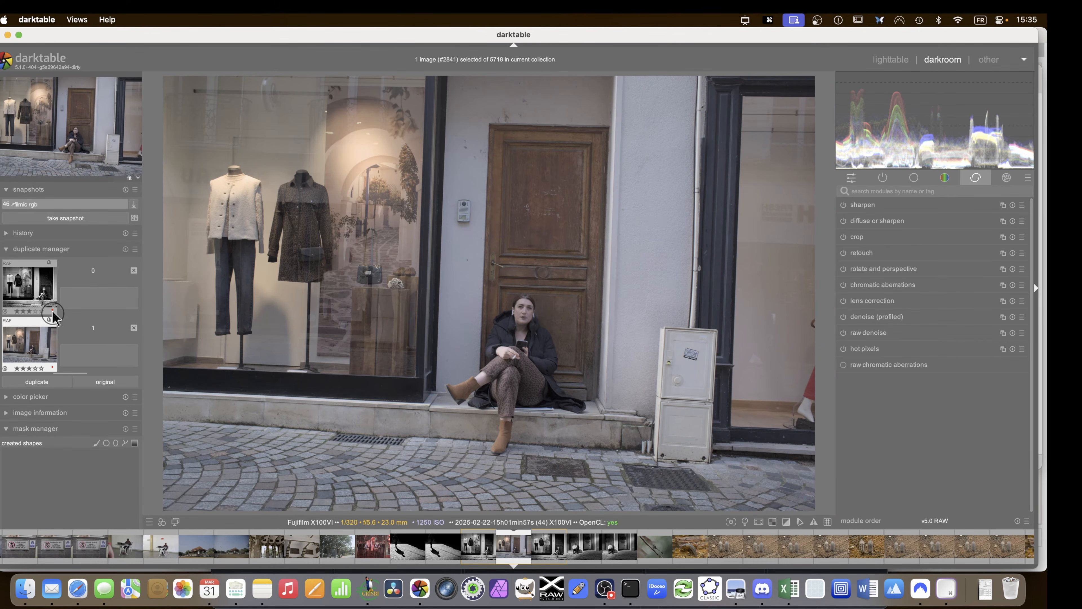
pyautogui.click(38, 281)
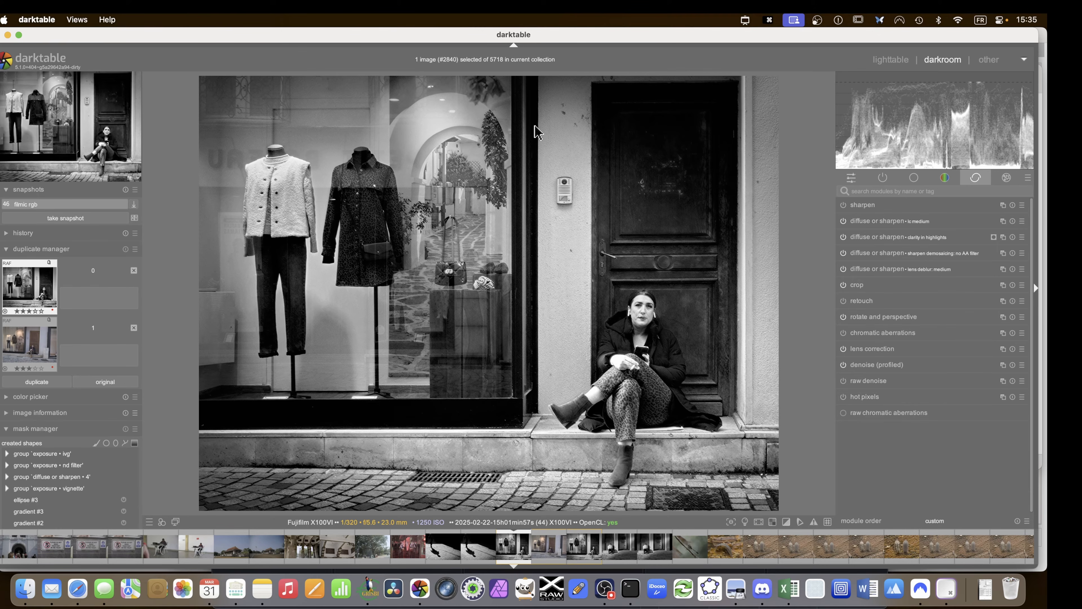
pyautogui.click(38, 344)
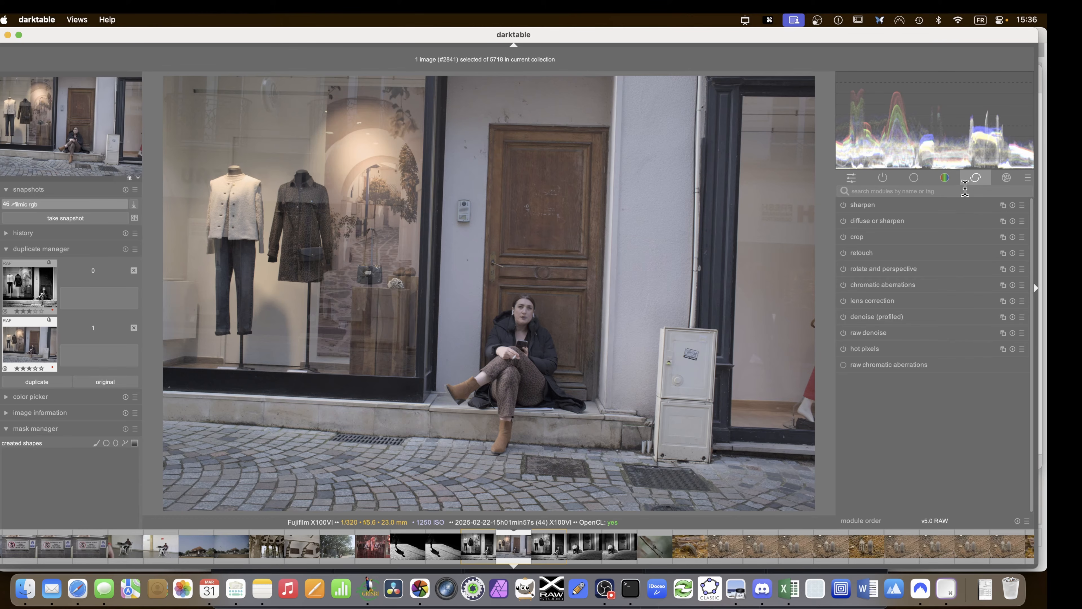
# Enable denoise (profiled) and lens correction, and straighten the photo with an automatic horizontal perspective fit based on detected lines
pyautogui.click(843, 316)
pyautogui.click(843, 301)
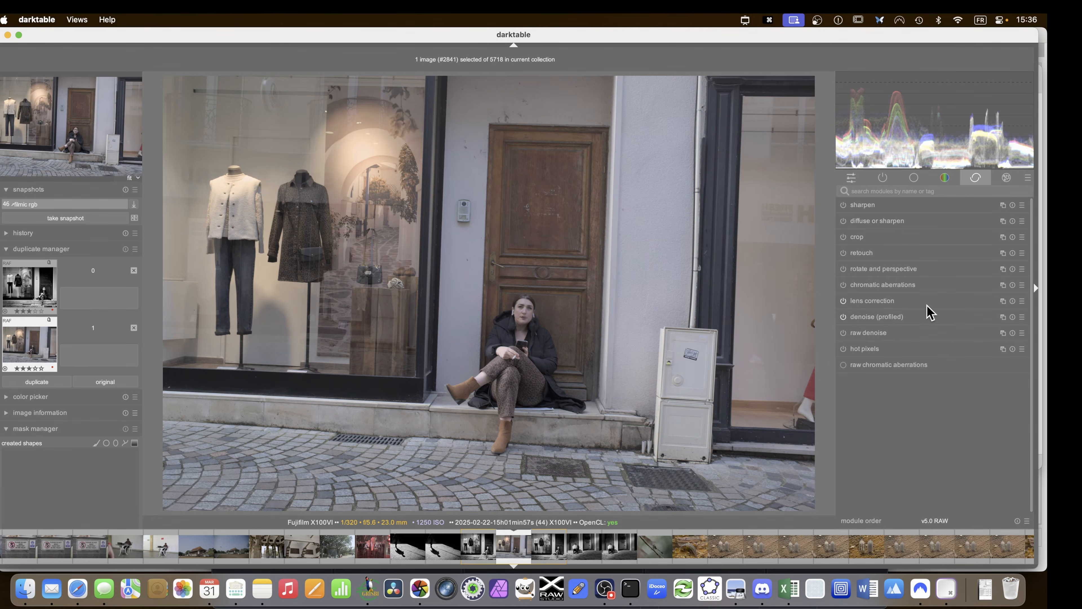
pyautogui.click(887, 269)
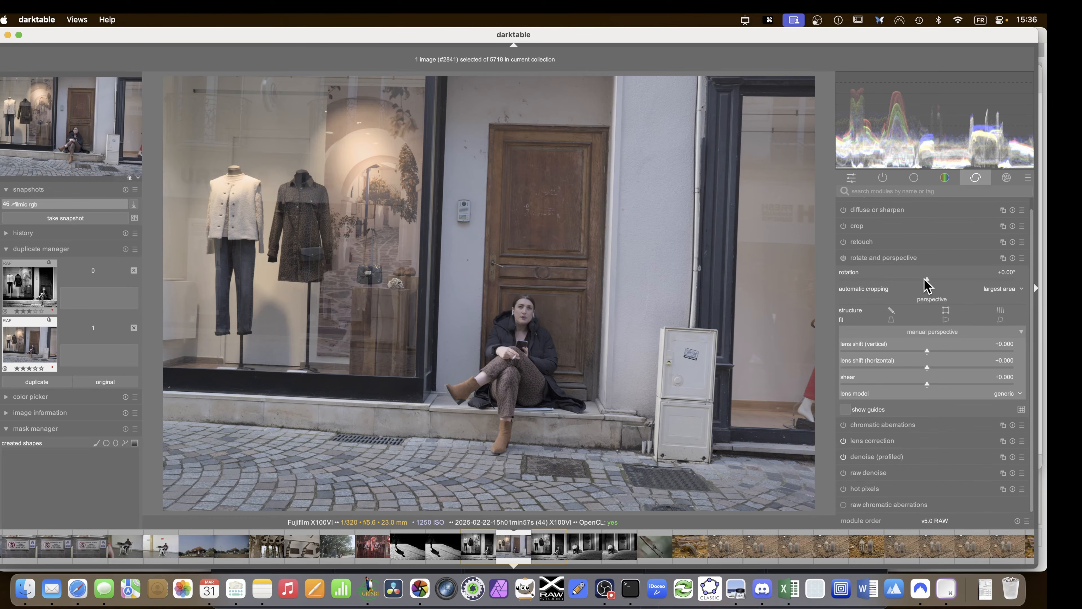
pyautogui.click(995, 311)
pyautogui.click(946, 320)
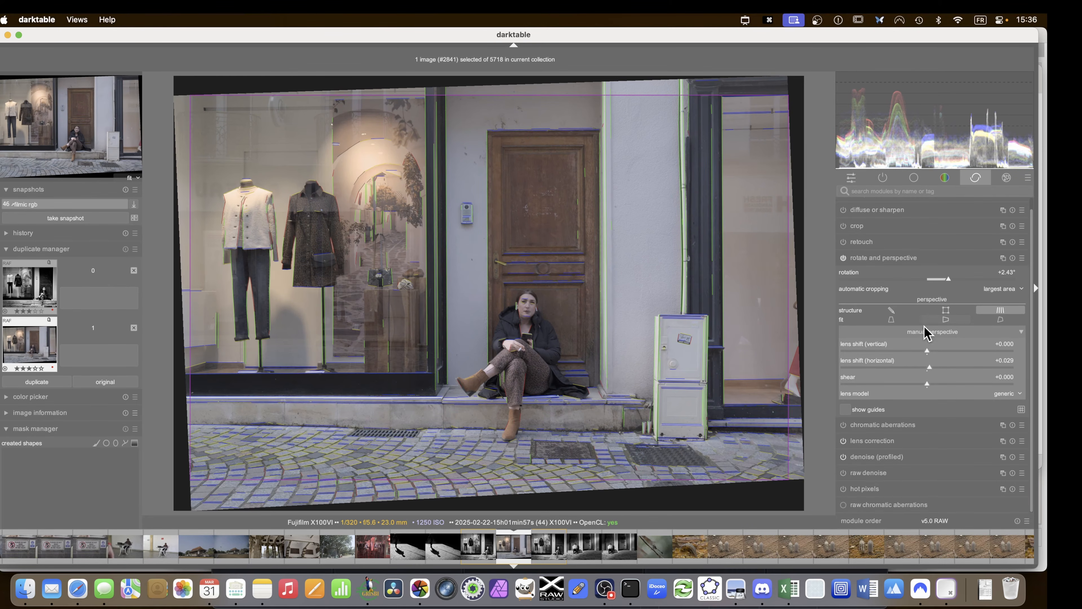
pyautogui.click(868, 257)
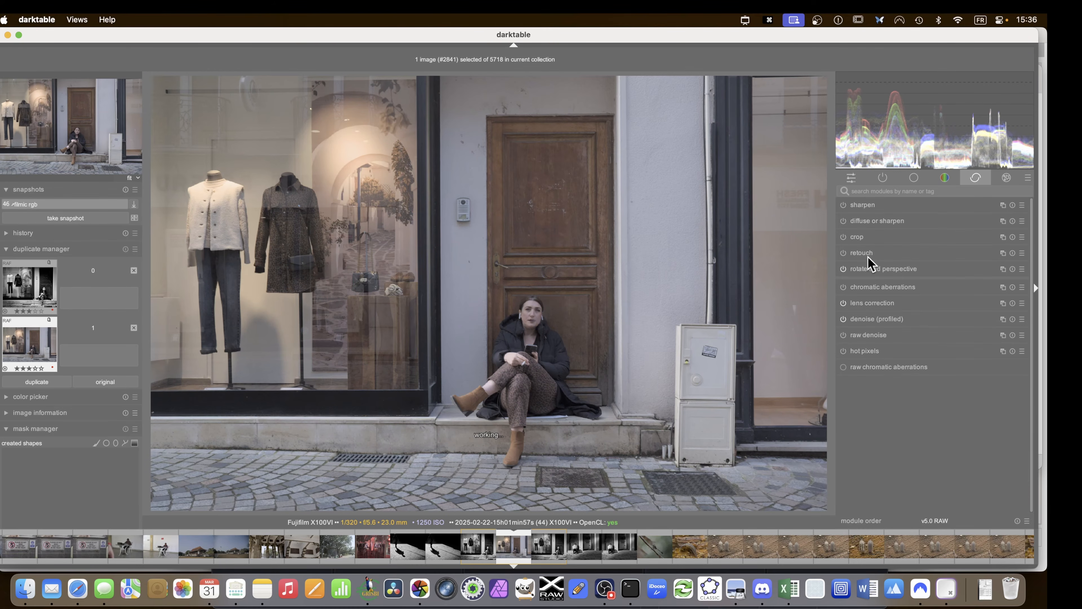
# Crop the photo to the 4:3, VGA, TV aspect around the shop window, door and seated woman, using the snapshot as reference
pyautogui.press('c')
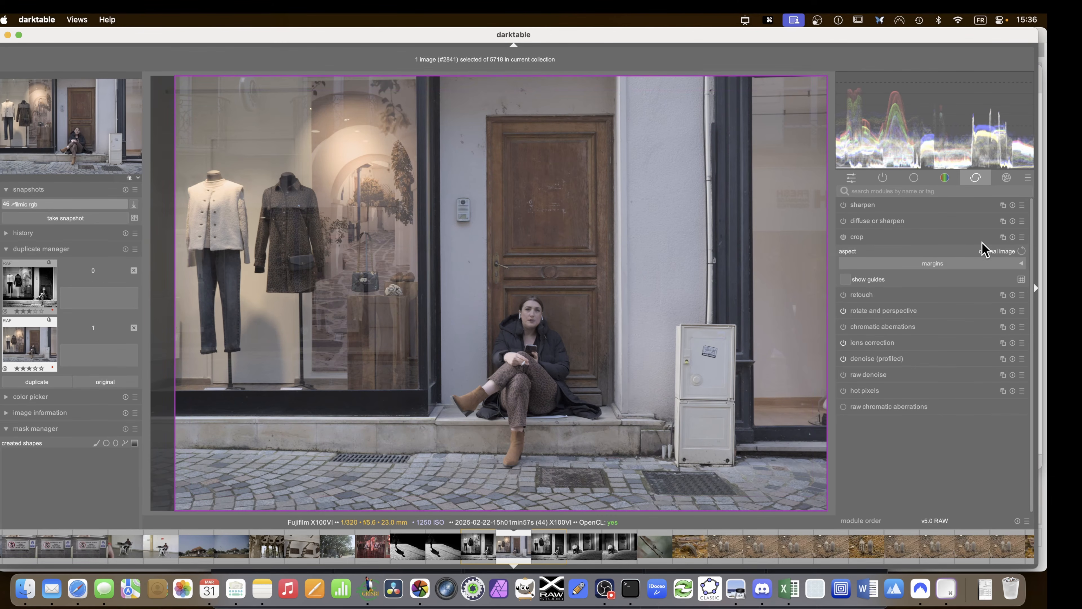
pyautogui.click(993, 252)
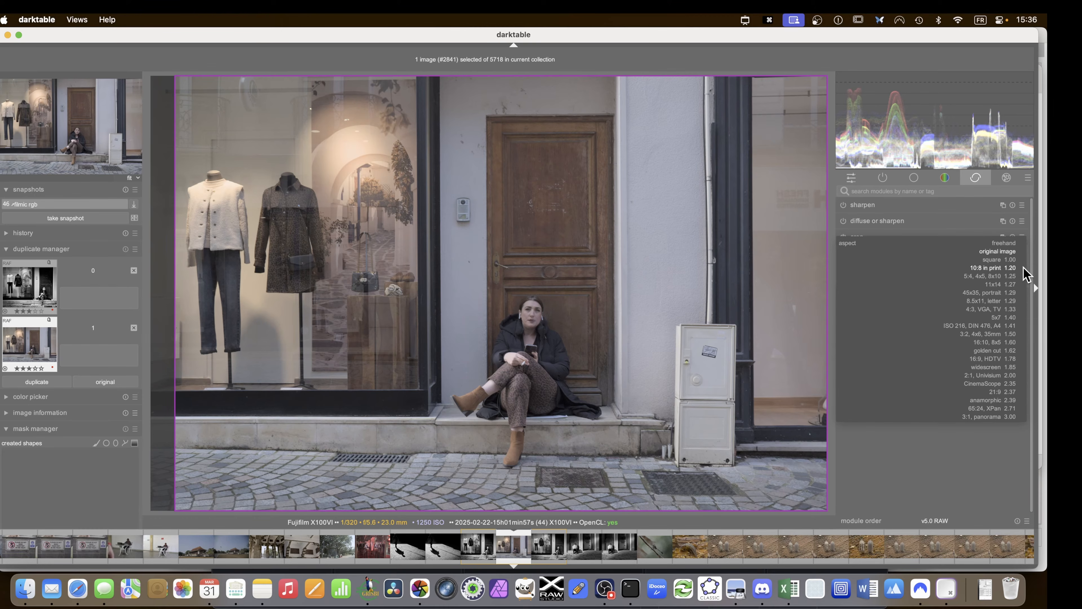
pyautogui.click(1006, 309)
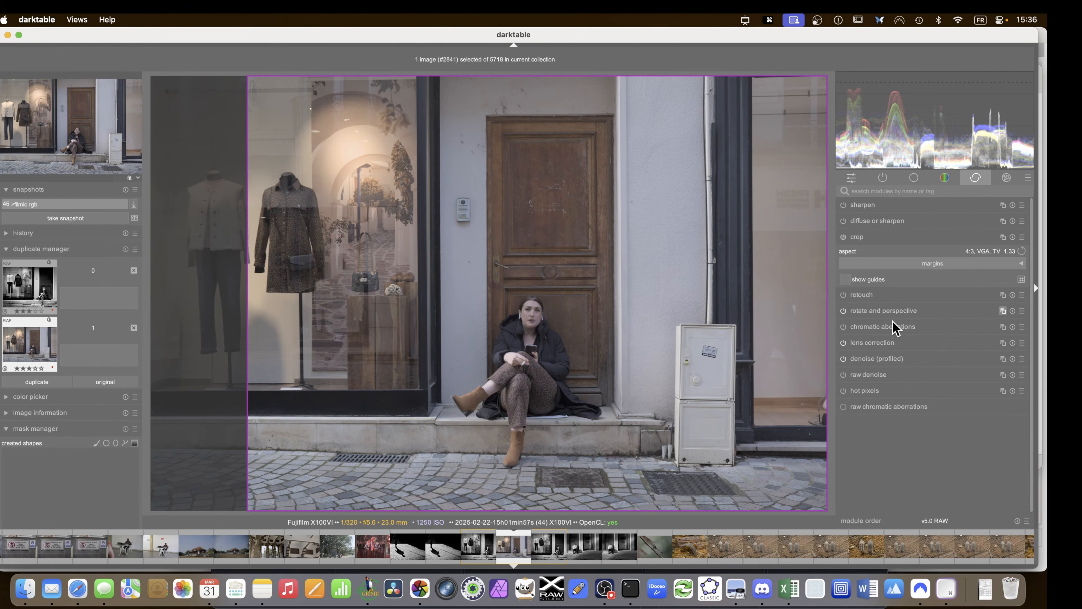
pyautogui.moveTo(597, 255); pyautogui.dragTo(679, 259)
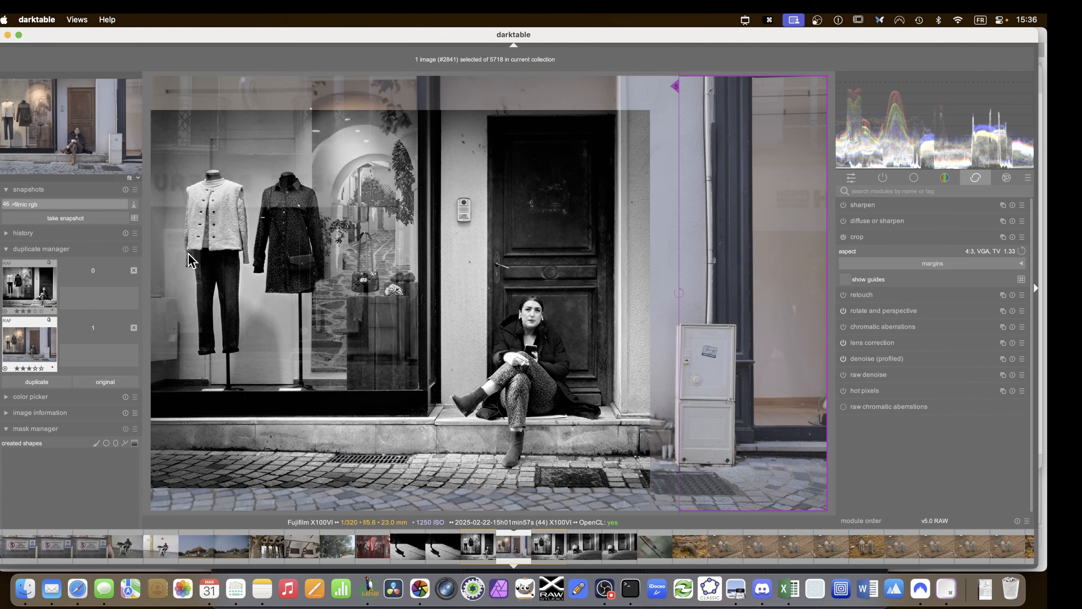
pyautogui.click(83, 205)
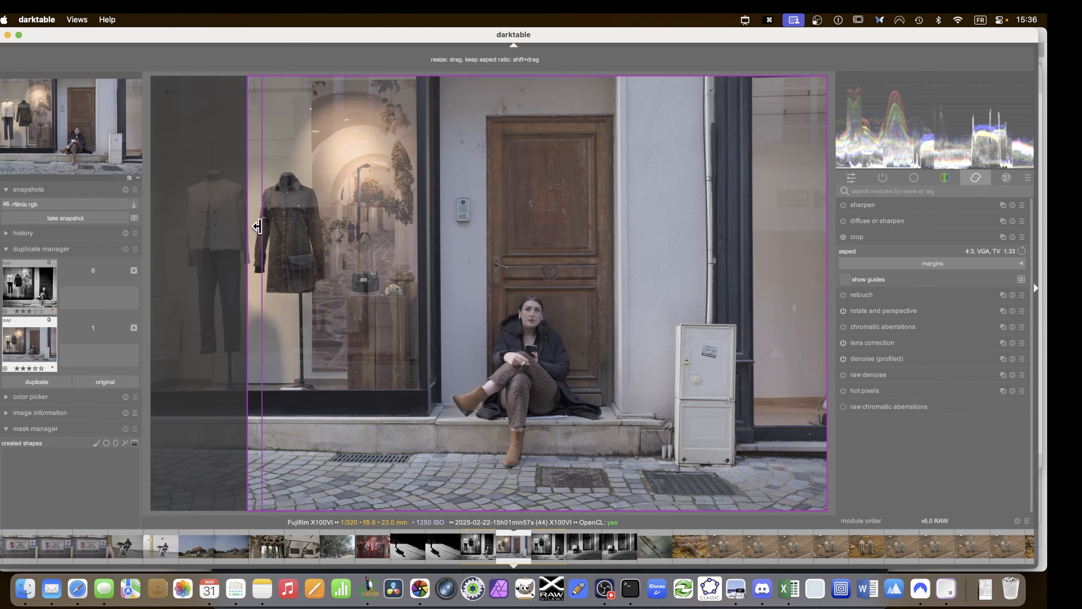
pyautogui.moveTo(664, 196); pyautogui.dragTo(581, 200)
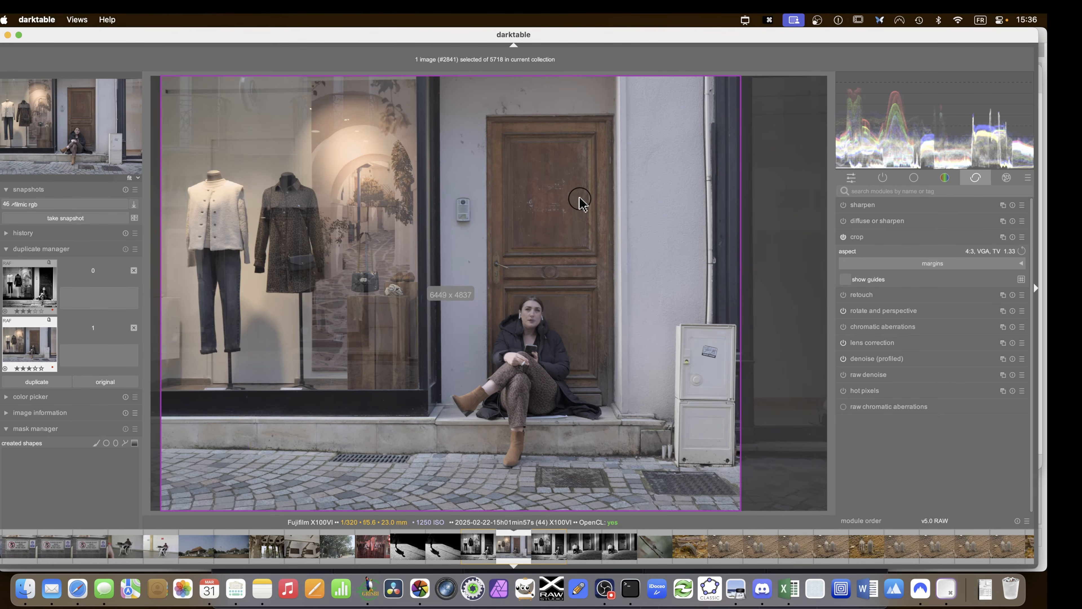
pyautogui.moveTo(730, 83); pyautogui.dragTo(654, 144)
pyautogui.moveTo(540, 248); pyautogui.dragTo(476, 220)
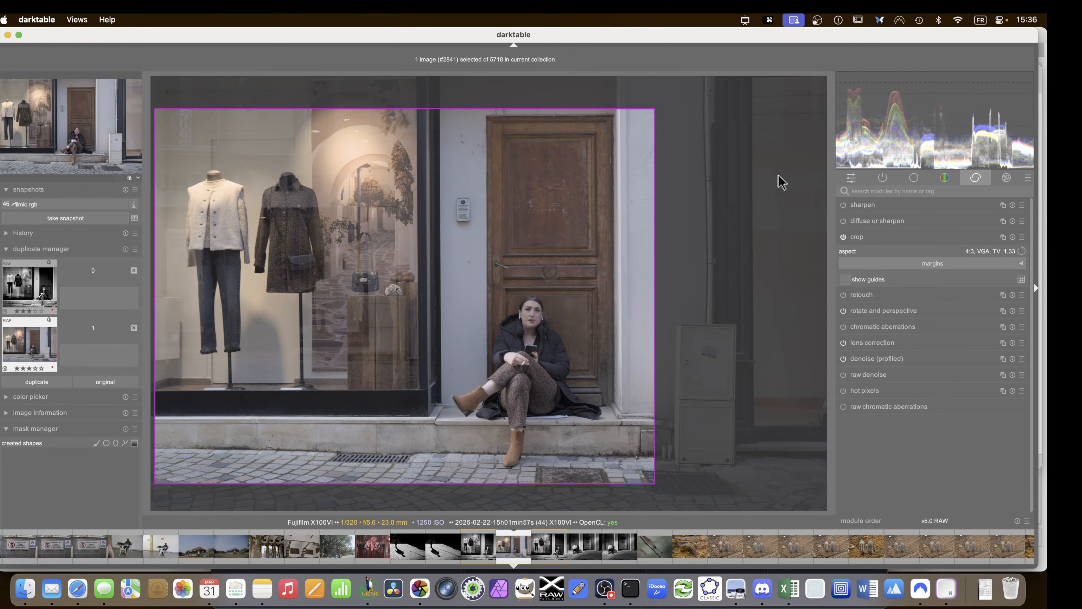
pyautogui.click(857, 237)
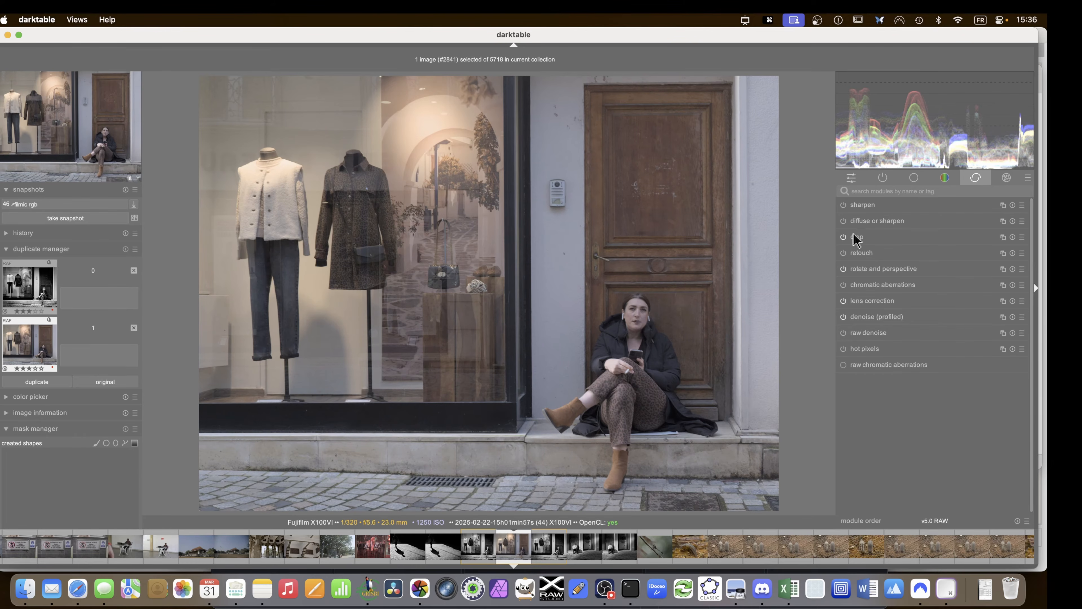
# Create a new instance of color calibration and rename it bw
pyautogui.click(882, 179)
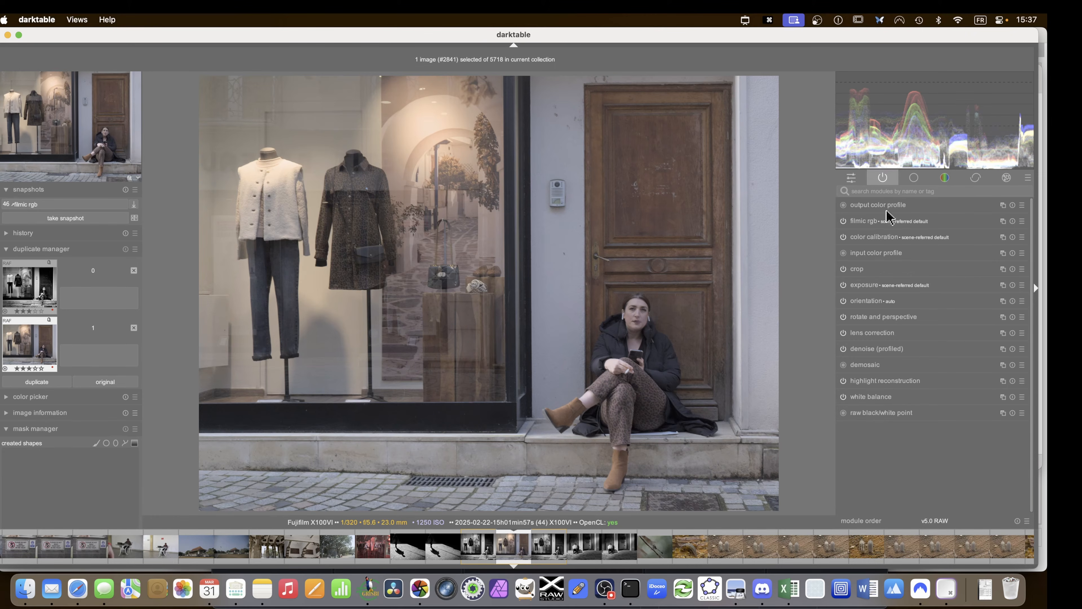
pyautogui.click(945, 179)
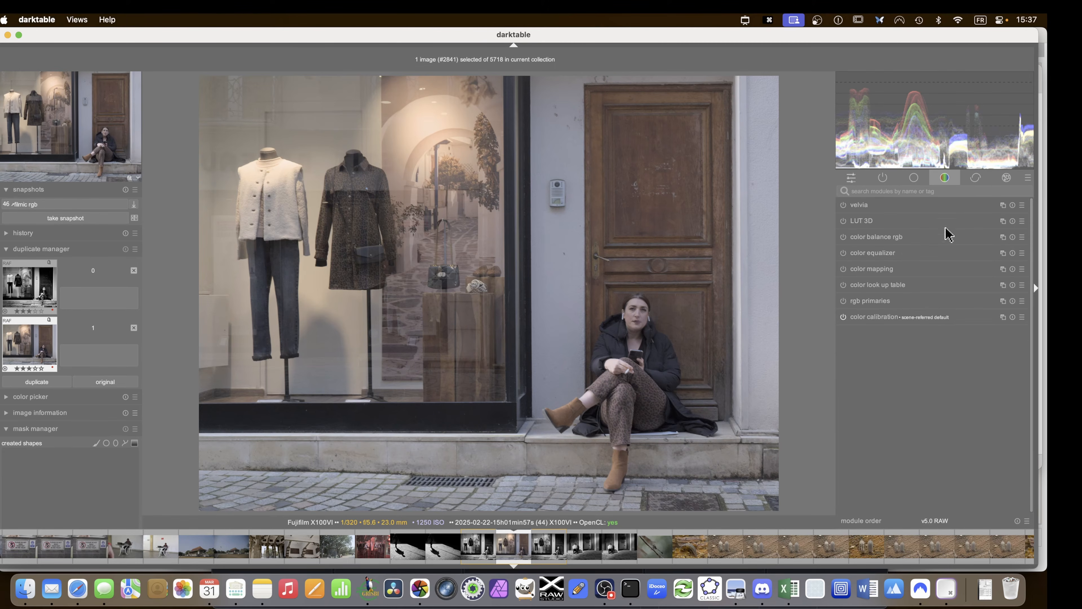
pyautogui.click(887, 182)
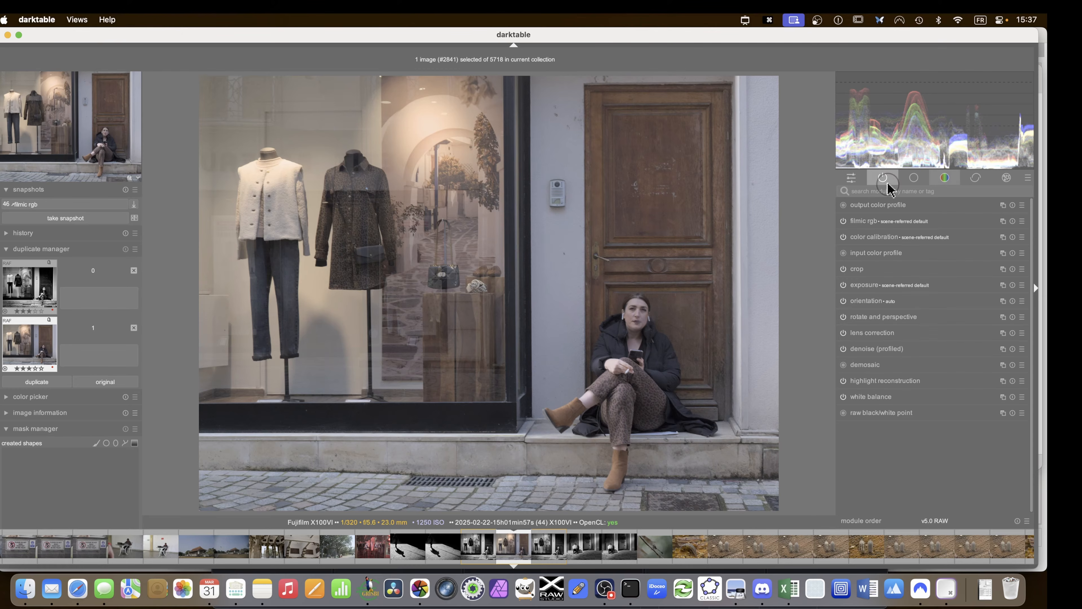
pyautogui.rightClick(1000, 237)
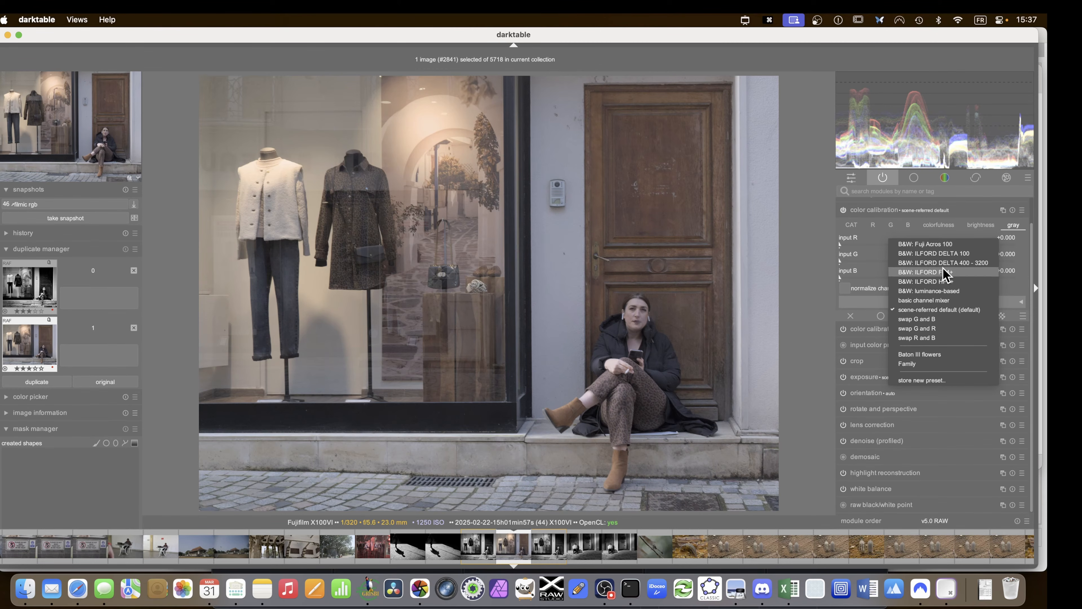
pyautogui.click(978, 224)
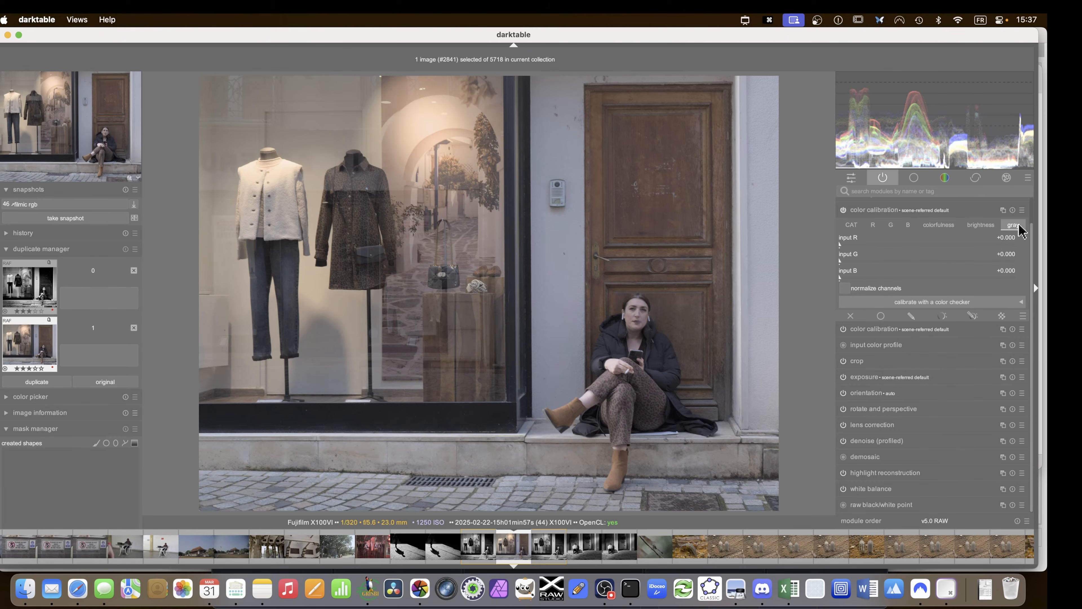
pyautogui.click(1003, 209)
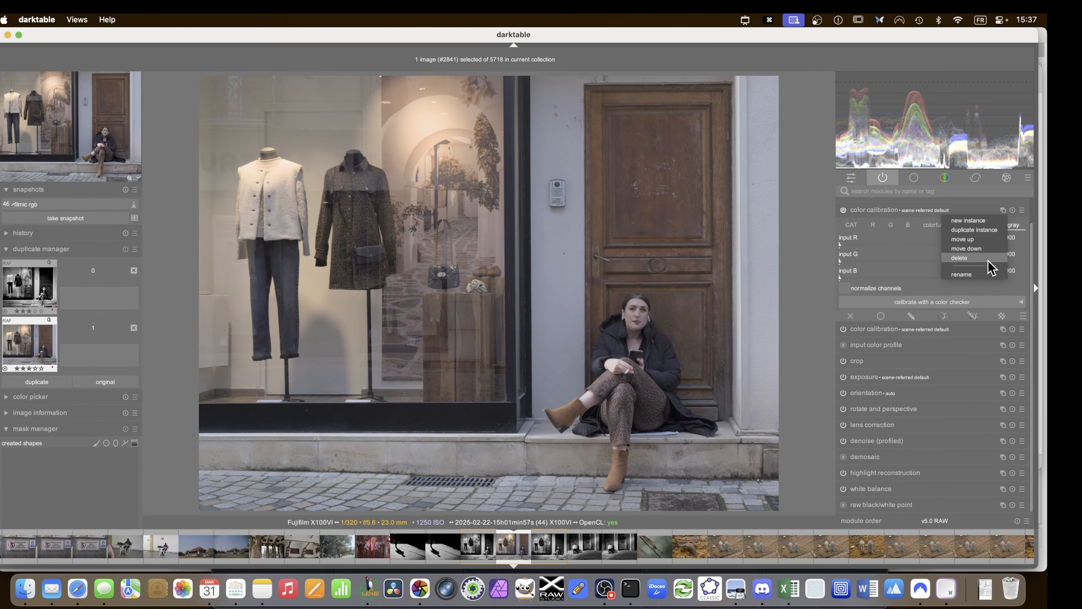
pyautogui.click(980, 275)
pyautogui.write('bw')
pyautogui.press('Return')
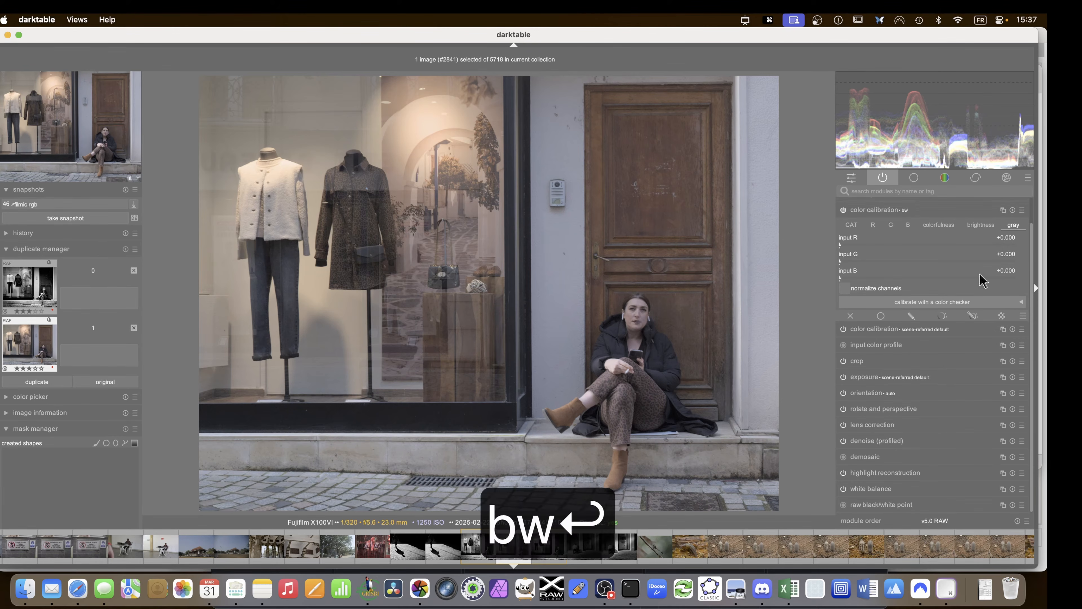
# Try the B&W: ILFORD DELTA 100 preset on the bw color calibration instance, and apply B&W: luminance-based instead
pyautogui.click(1022, 210)
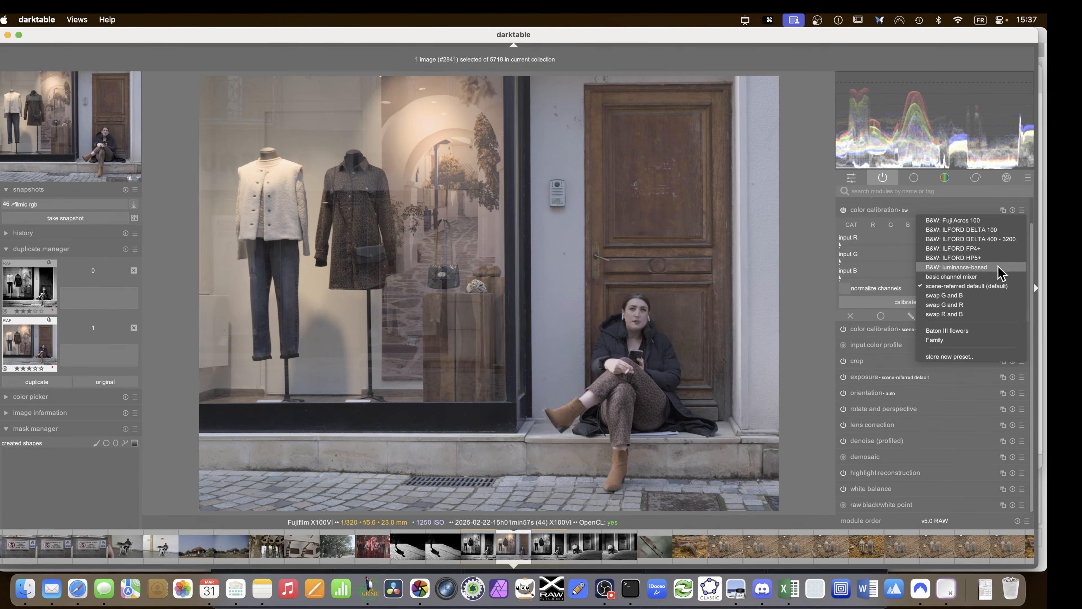
pyautogui.click(981, 231)
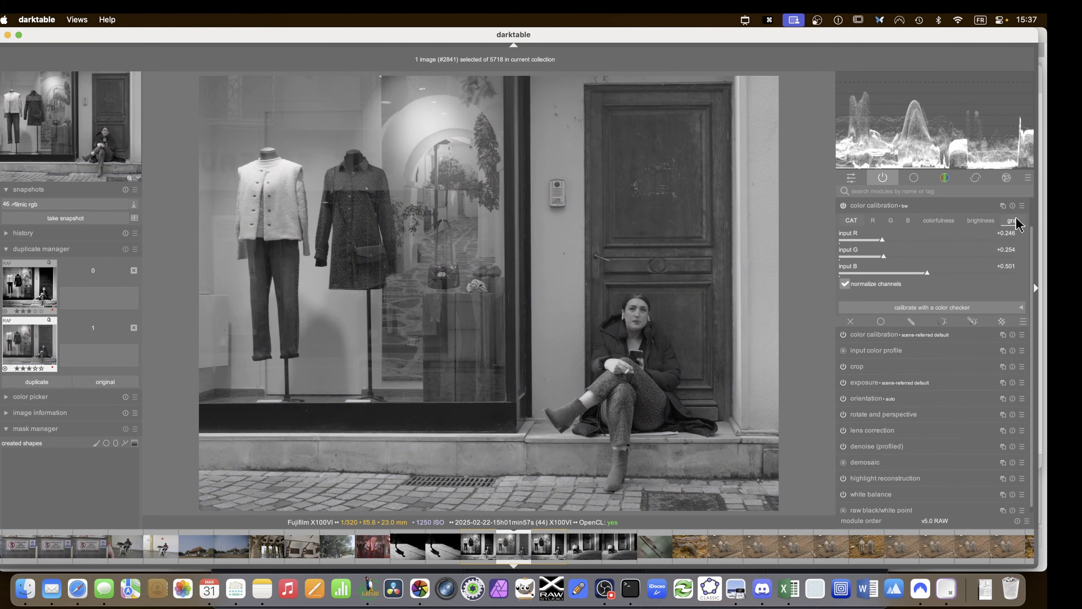
pyautogui.click(1021, 209)
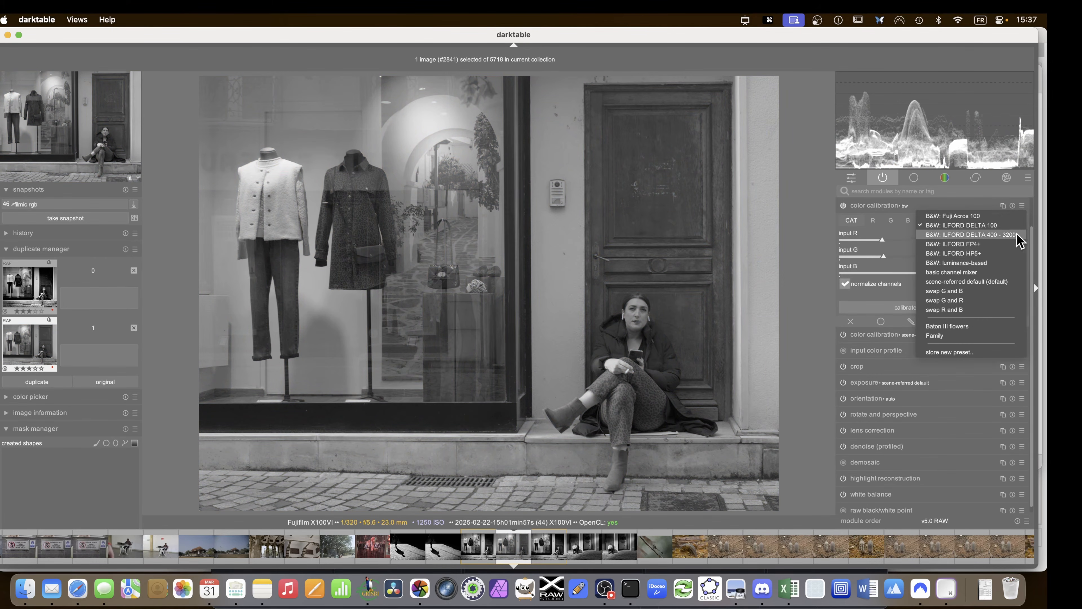
pyautogui.click(998, 265)
pyautogui.click(874, 207)
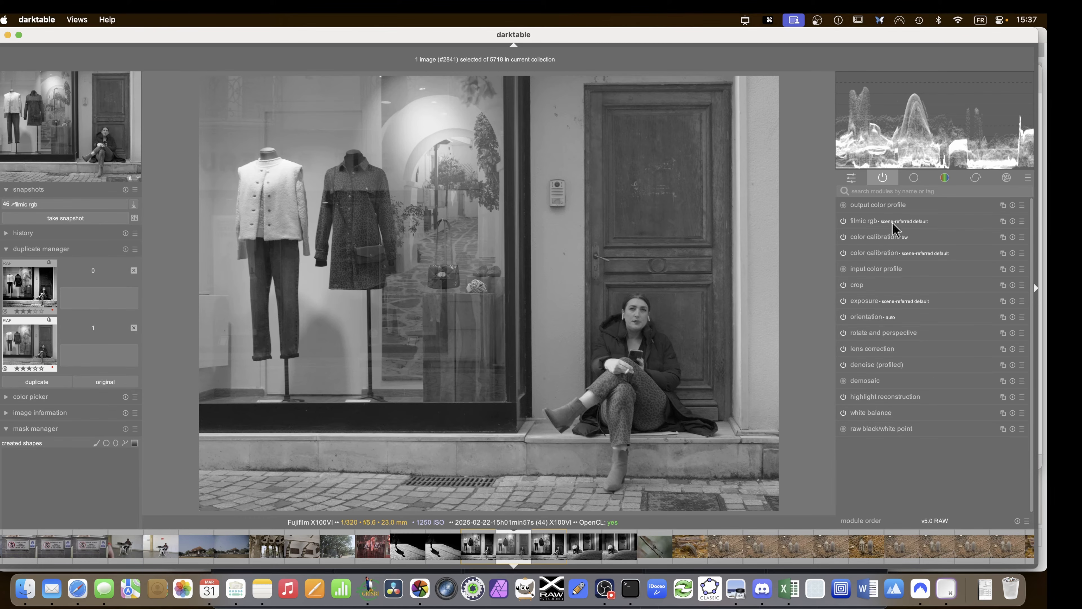
# Auto-tune the filmic rgb levels, re-pick the white relative exposure from the image, and set black relative exposure to -4.44 EV
pyautogui.click(869, 221)
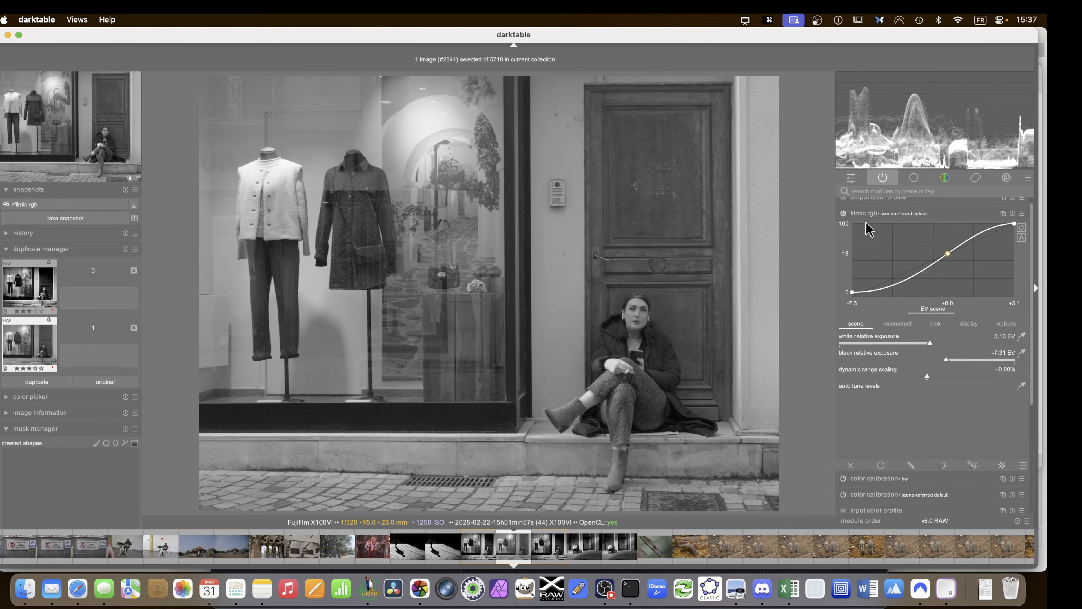
pyautogui.click(1023, 388)
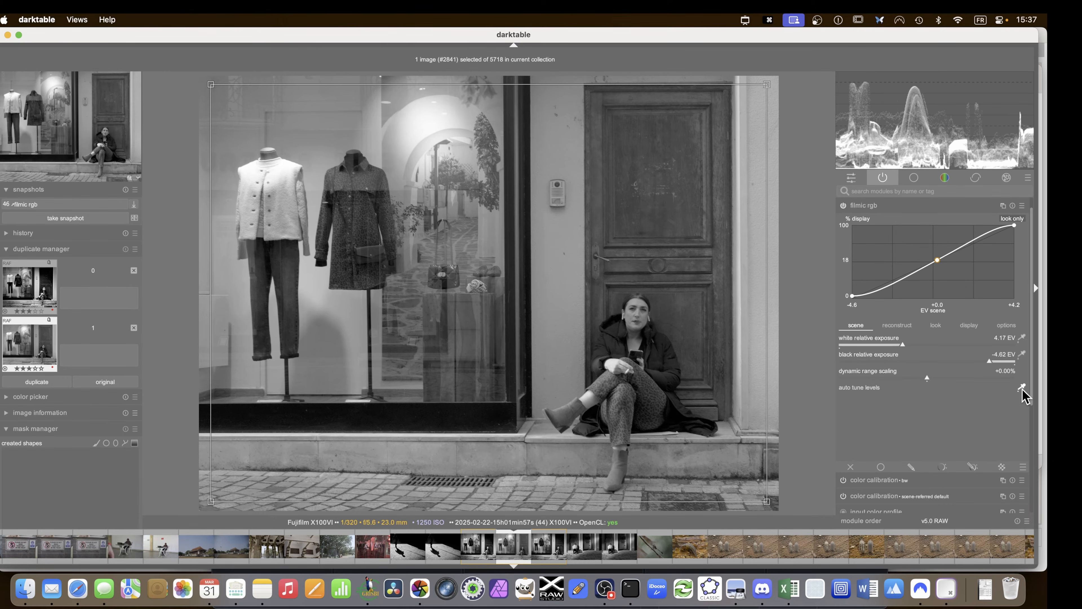
pyautogui.moveTo(900, 345); pyautogui.dragTo(873, 350)
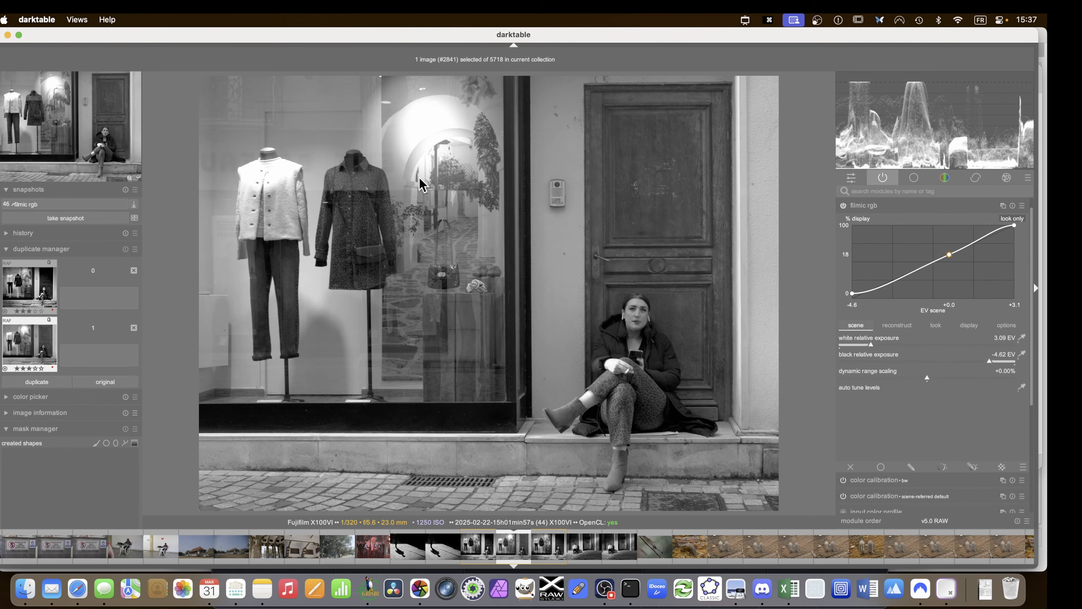
pyautogui.click(1022, 338)
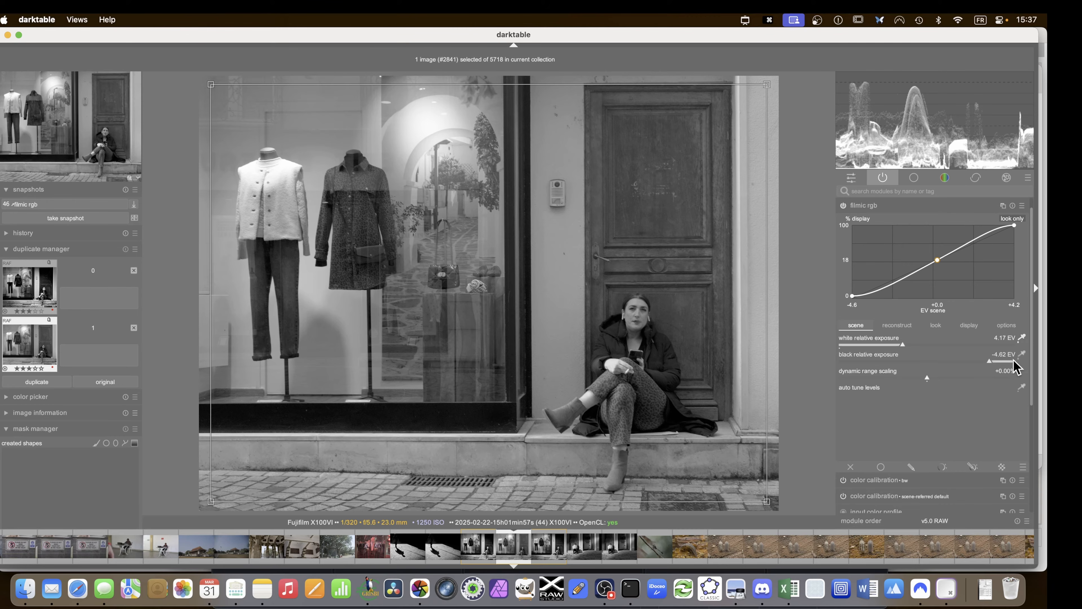
pyautogui.moveTo(999, 355)
pyautogui.mouseDown()
pyautogui.moveTo(855, 365)
pyautogui.moveTo(1033, 362)
pyautogui.moveTo(969, 363)
pyautogui.moveTo(1013, 362)
pyautogui.moveTo(993, 362)
pyautogui.mouseUp()
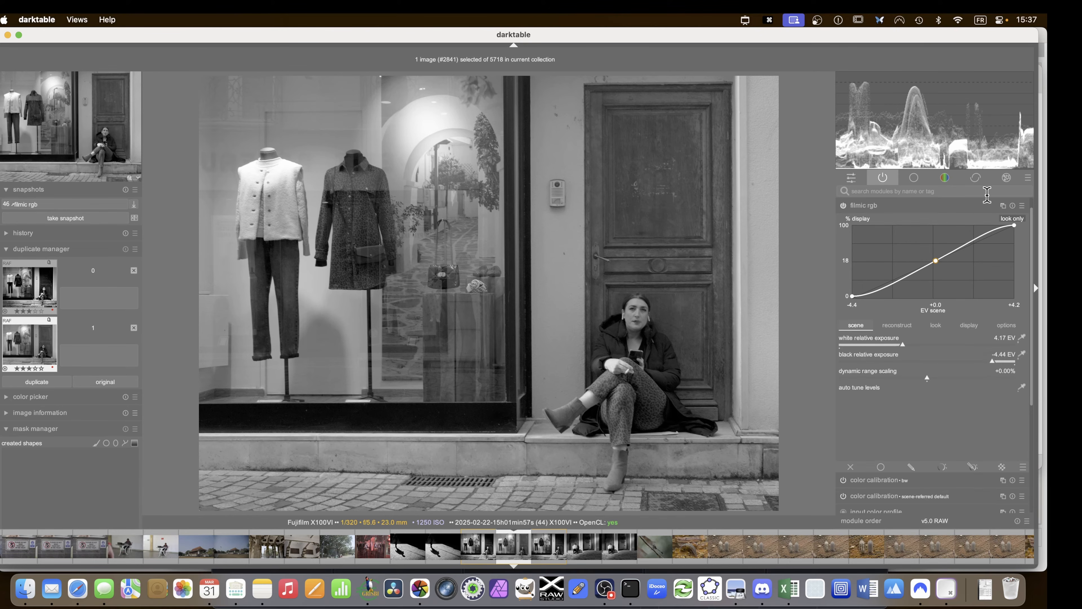
# Set the filmic rgb look contrast to 1.477 and collapse the module
pyautogui.click(936, 325)
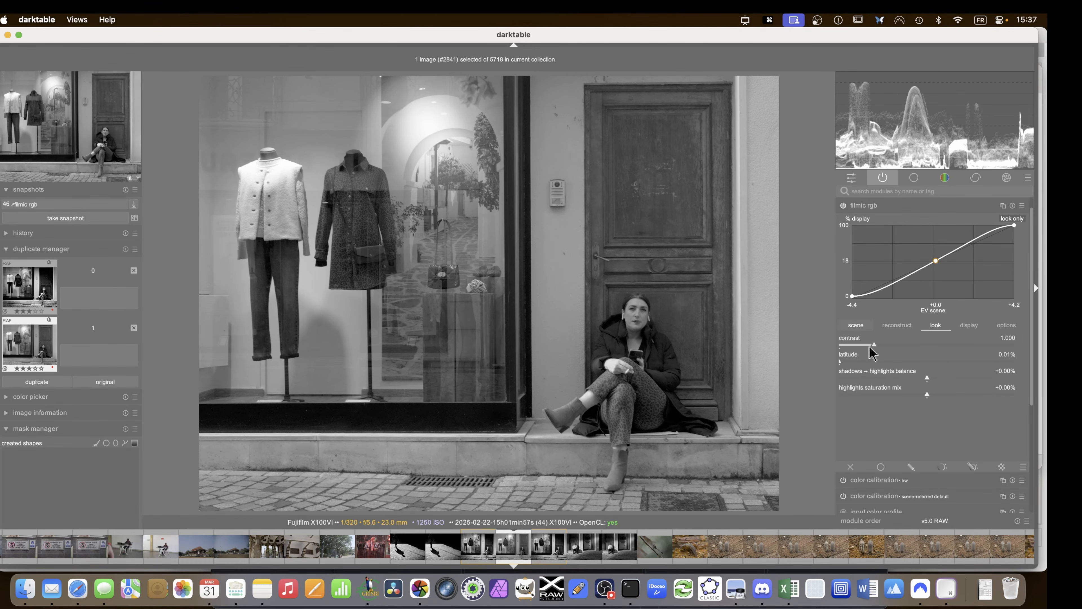
pyautogui.moveTo(875, 349); pyautogui.dragTo(907, 351)
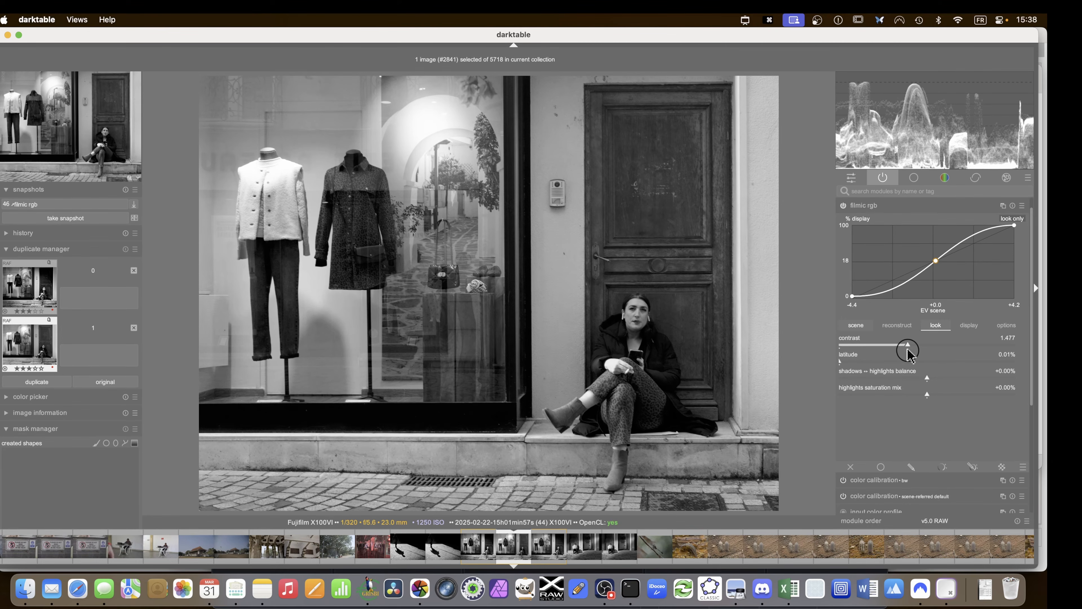
pyautogui.click(872, 205)
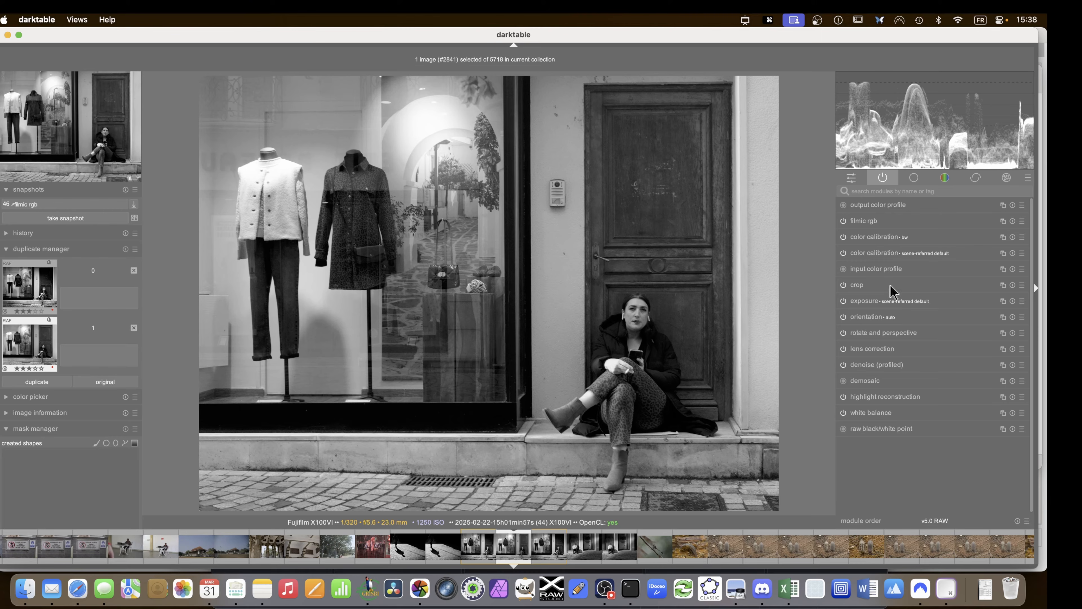
# Enable color equalizer, move it below the bw color calibration, and apply its skin preset
pyautogui.click(945, 177)
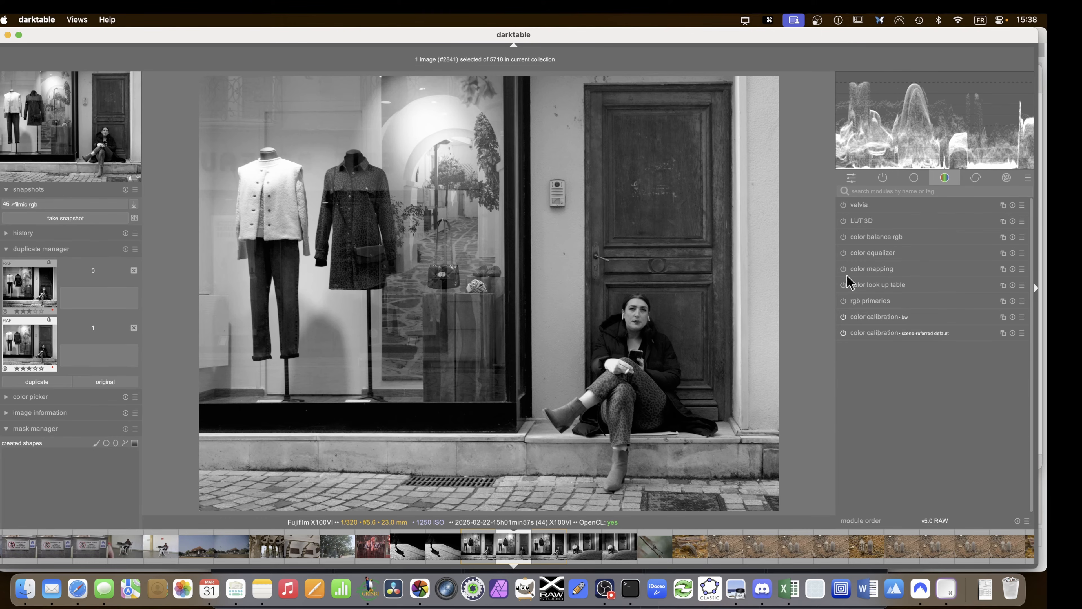
pyautogui.click(880, 178)
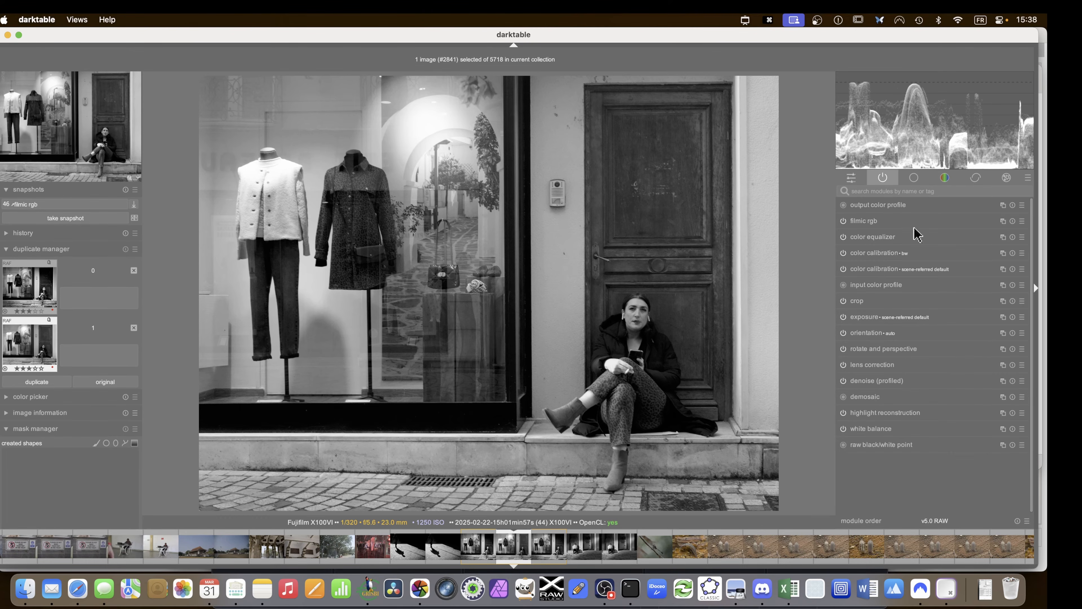
pyautogui.moveTo(868, 242); pyautogui.dragTo(868, 271)
pyautogui.click(1023, 253)
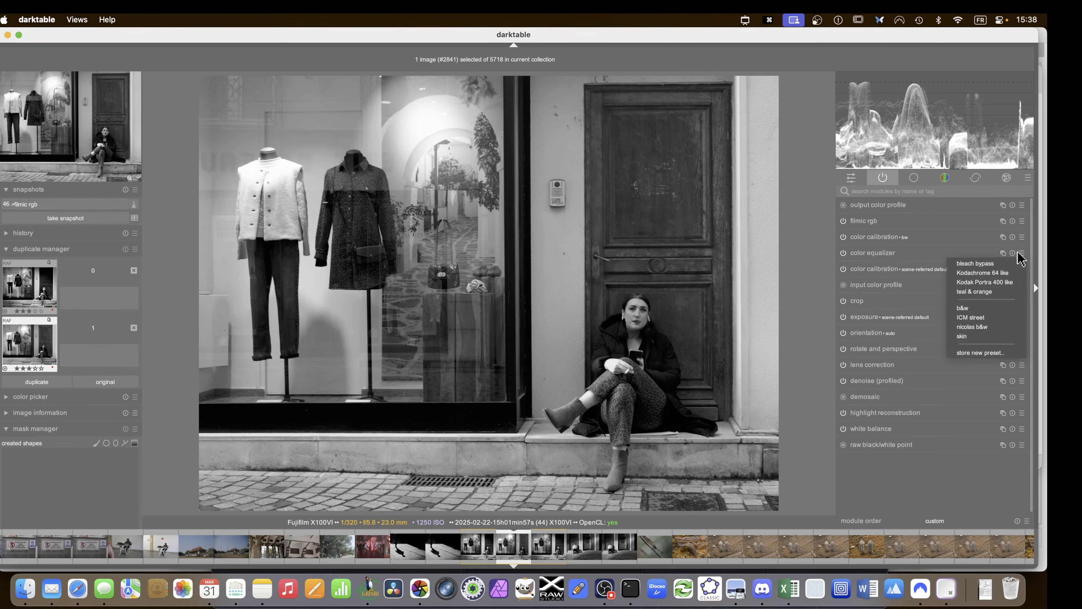
pyautogui.click(990, 339)
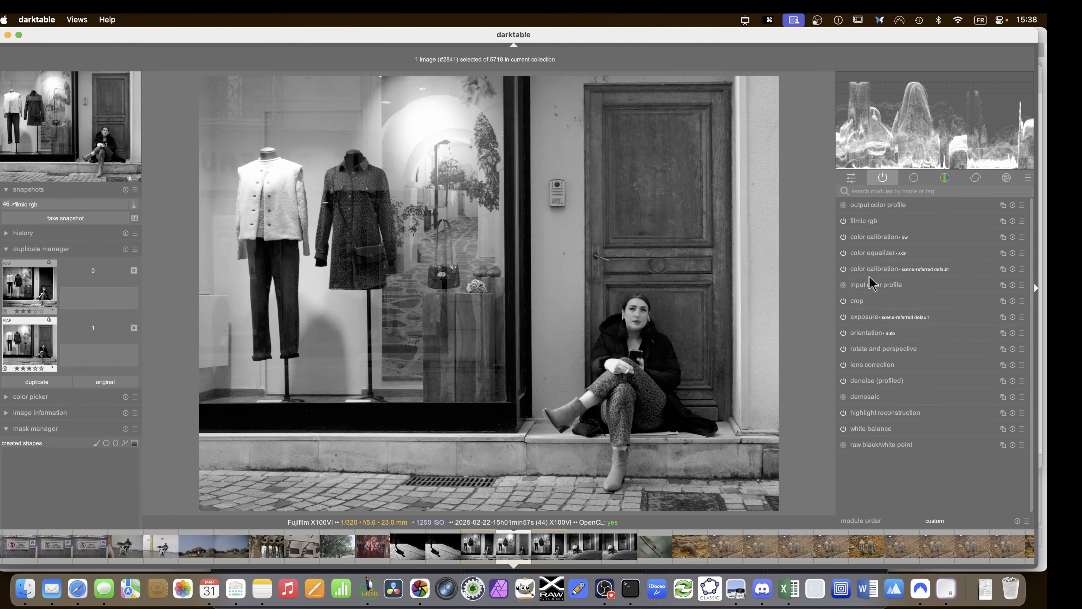
pyautogui.click(869, 254)
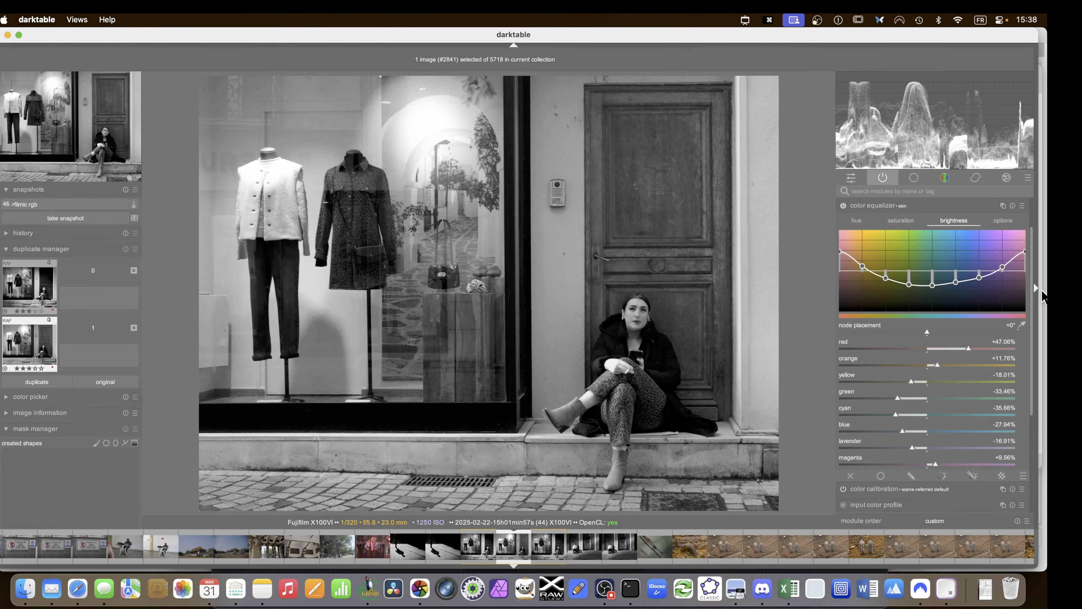
pyautogui.click(870, 206)
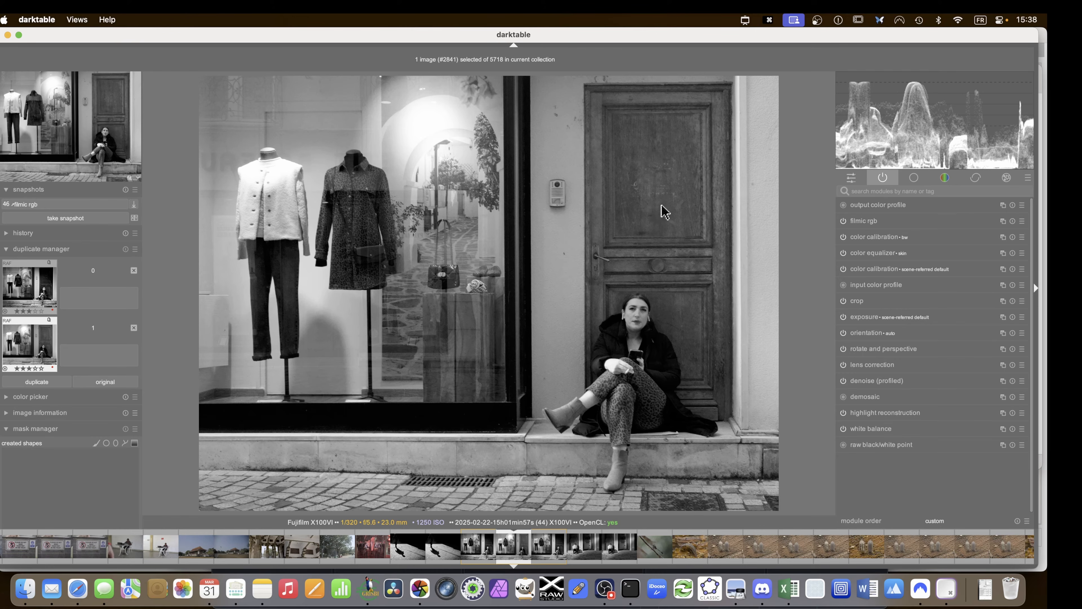
# Create a new instance of exposure and rename it vg
pyautogui.click(1004, 316)
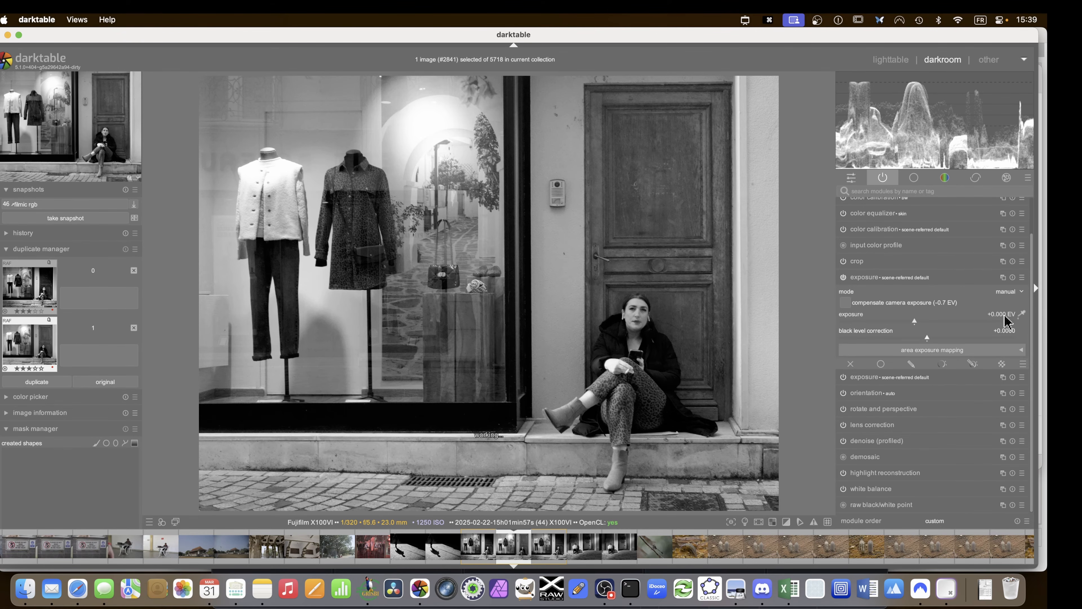
pyautogui.click(1004, 279)
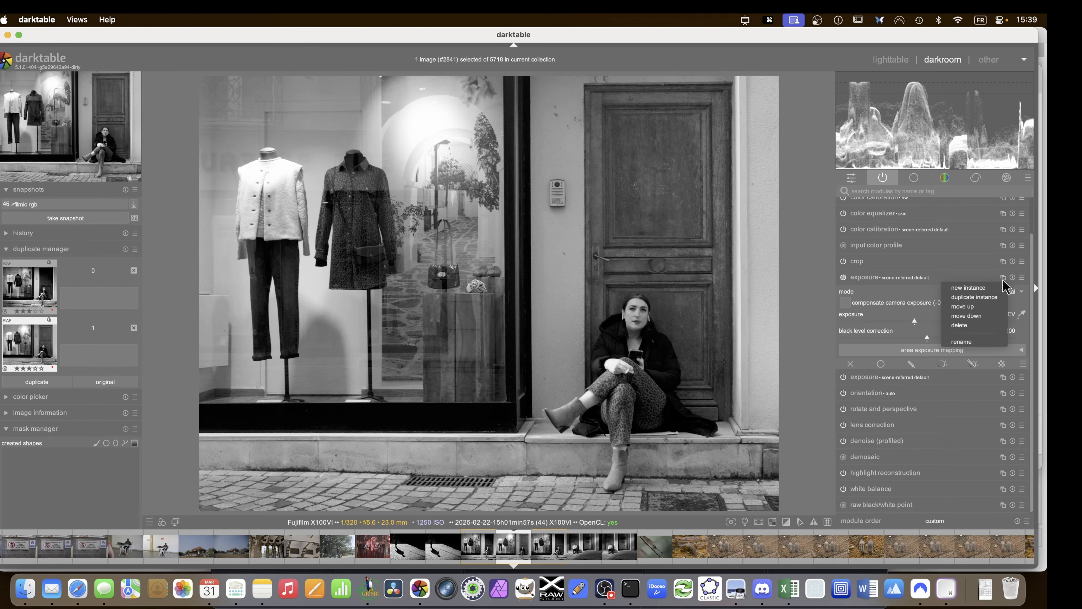
pyautogui.click(986, 341)
pyautogui.write('vg')
pyautogui.press('Return')
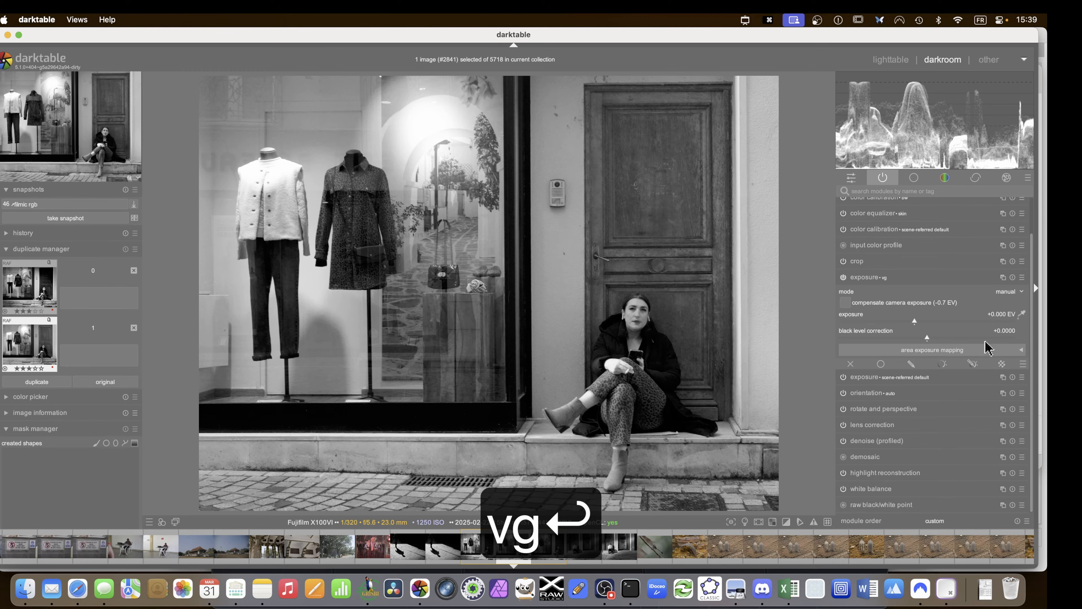
# Give the vg exposure instance a drawn mask with a large, rotated ellipse between the shop window and the seated woman
pyautogui.click(912, 364)
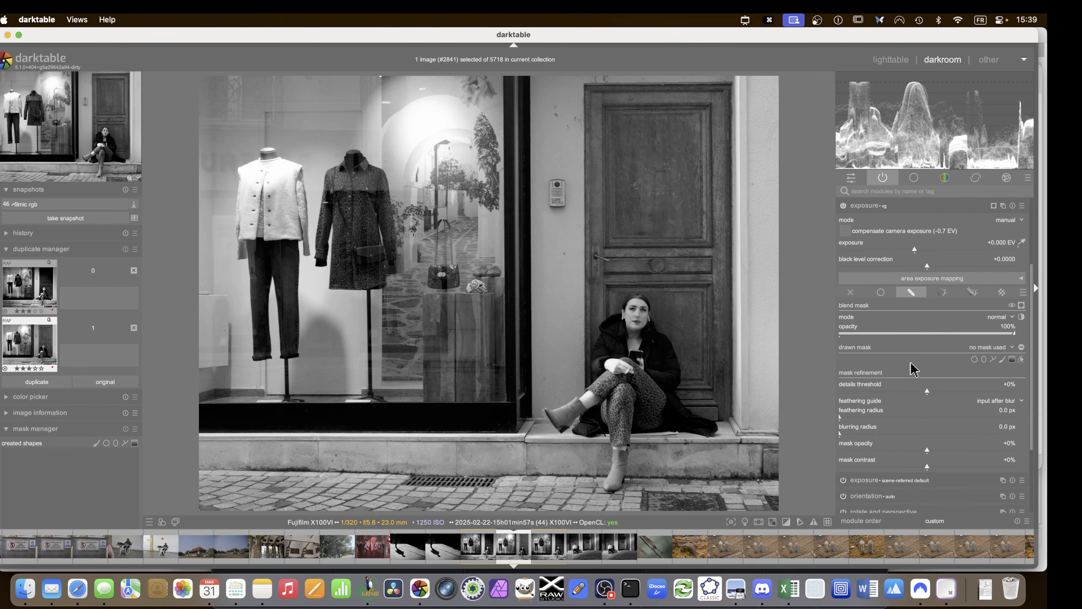
pyautogui.click(984, 359)
pyautogui.scroll(1, 542, 336)
pyautogui.scroll(-3, 542, 336)
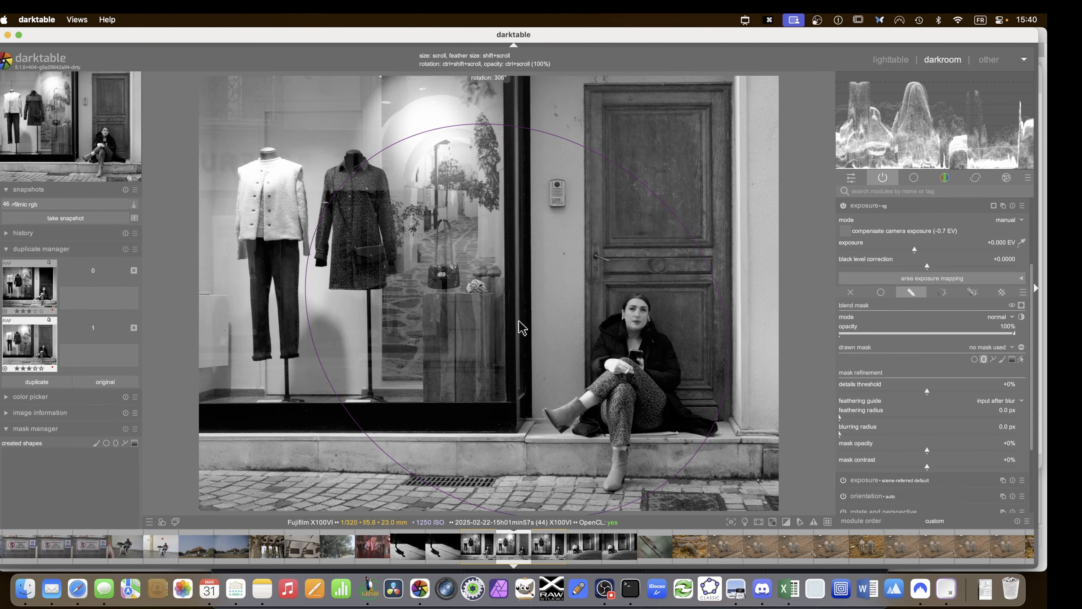
pyautogui.scroll(-5, 528, 322)
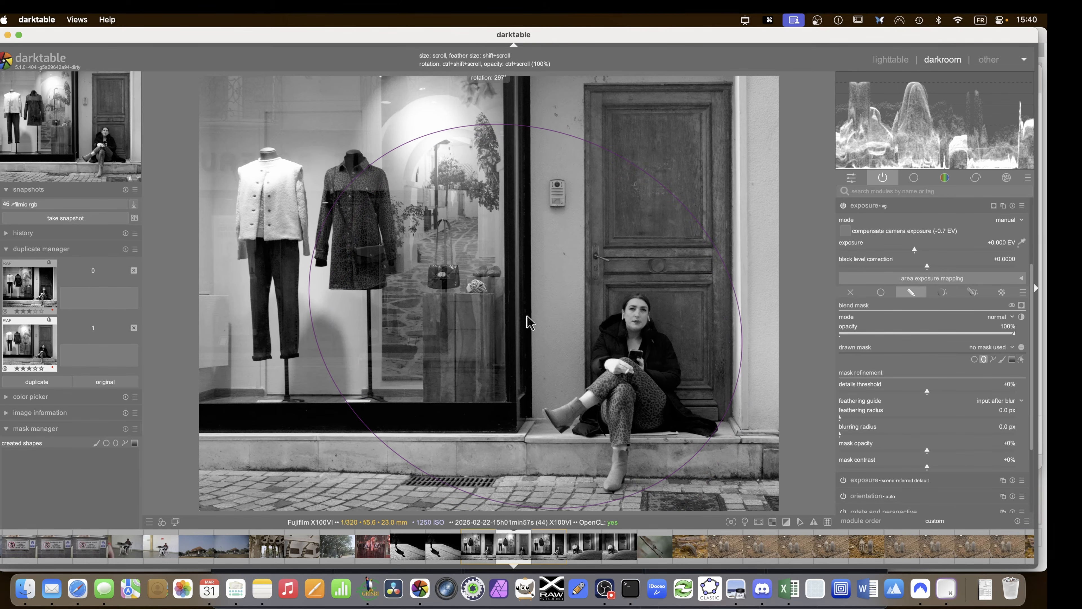
pyautogui.click(528, 323)
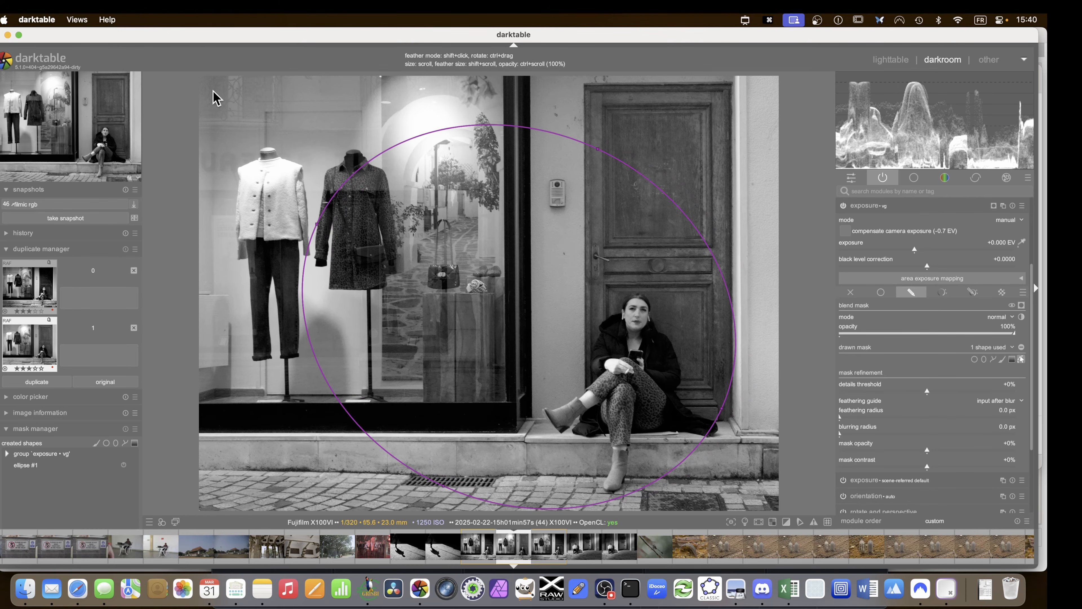
# Stretch the ellipse diagonally from the mannequins to the seated woman, shrink and recenter it, and widen its feather well beyond the ellipse
pyautogui.moveTo(316, 224); pyautogui.dragTo(216, 178)
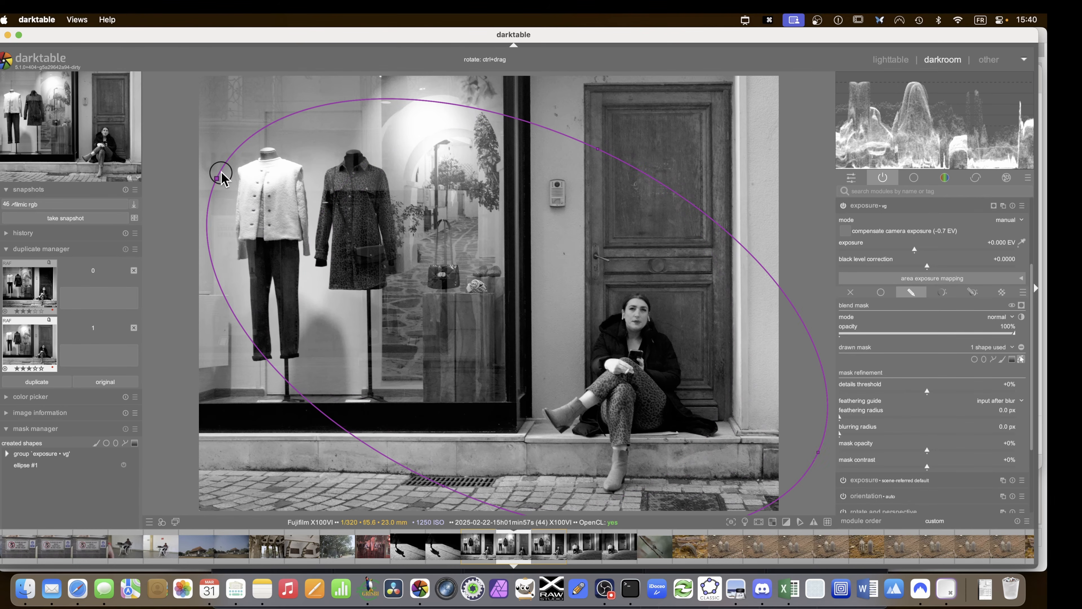
pyautogui.moveTo(598, 150); pyautogui.dragTo(588, 168)
pyautogui.moveTo(543, 278); pyautogui.dragTo(519, 266)
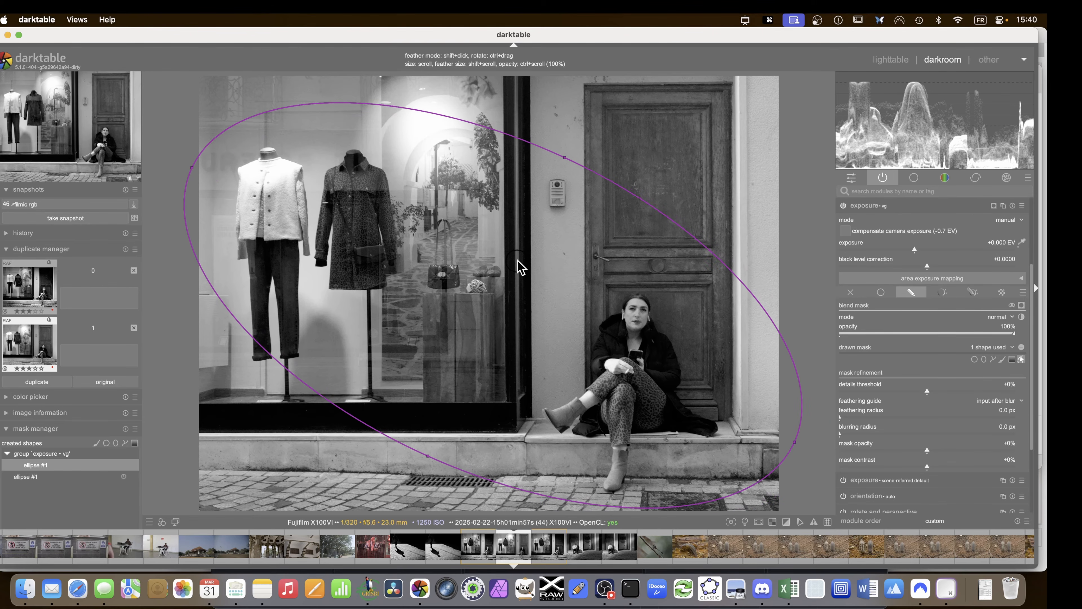
pyautogui.scroll(-5, 504, 330)
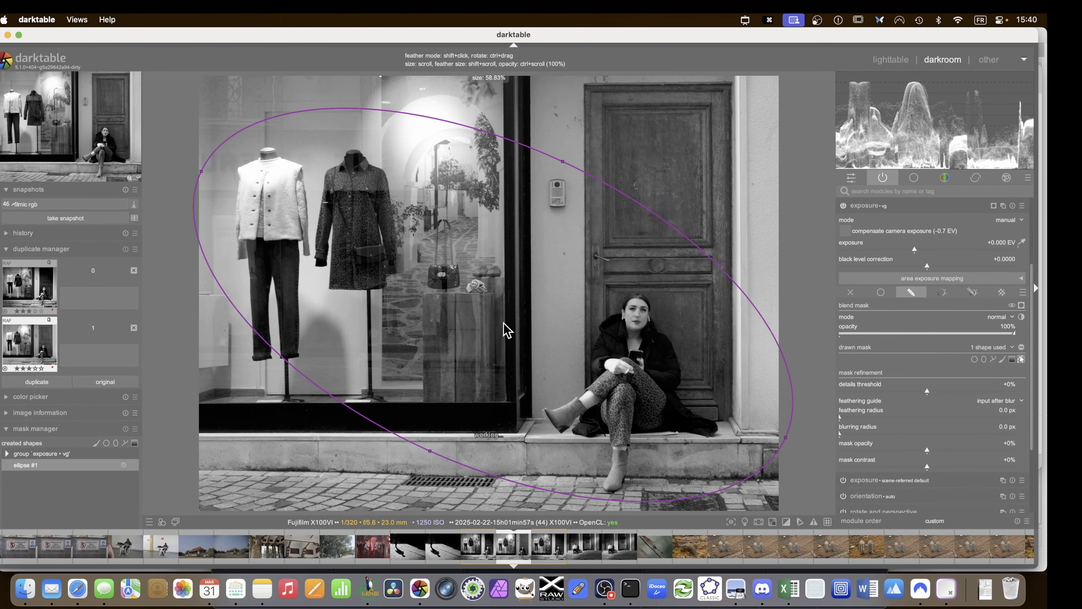
pyautogui.scroll(-3, 504, 324)
pyautogui.moveTo(504, 325); pyautogui.dragTo(476, 314)
pyautogui.keyDown('shift'); pyautogui.scroll(2, 490, 314); pyautogui.keyUp('shift')
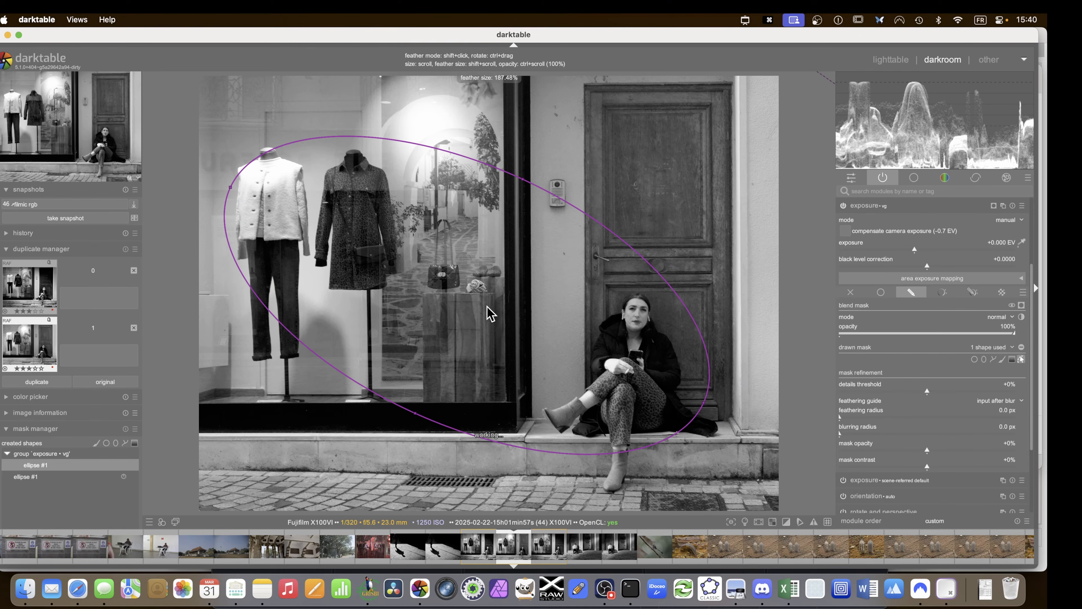
pyautogui.keyDown('shift'); pyautogui.scroll(-2, 491, 314); pyautogui.keyUp('shift')
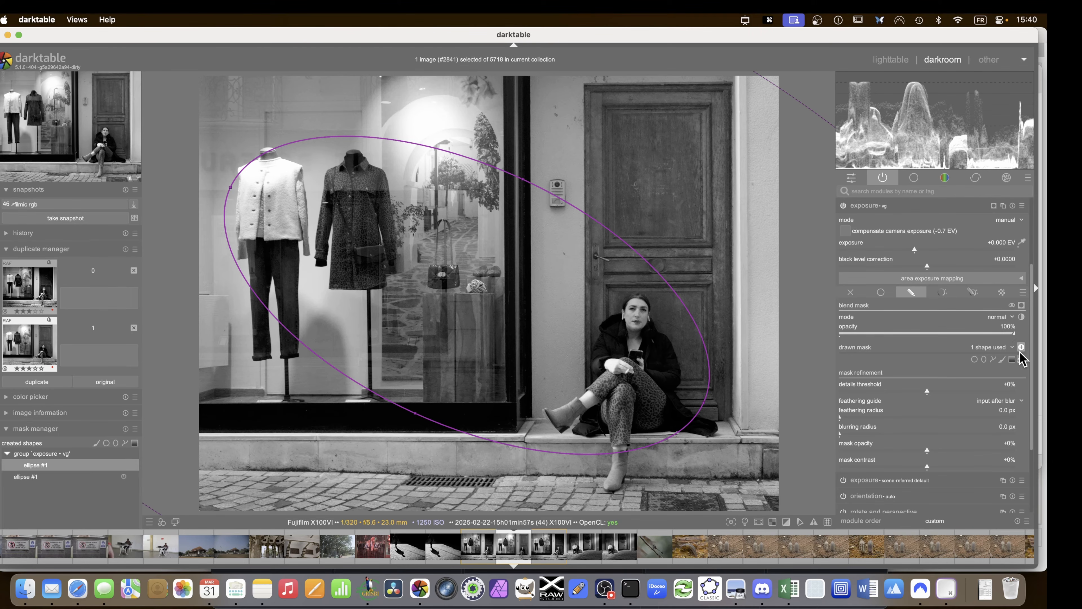
# Invert the vg instance's drawn mask, set its exposure to -1.709 EV, and collapse the module
pyautogui.click(882, 249)
pyautogui.moveTo(882, 249)
pyautogui.mouseDown()
pyautogui.moveTo(860, 254)
pyautogui.moveTo(872, 253)
pyautogui.mouseUp()
pyautogui.doubleClick(870, 251)
pyautogui.click(871, 249)
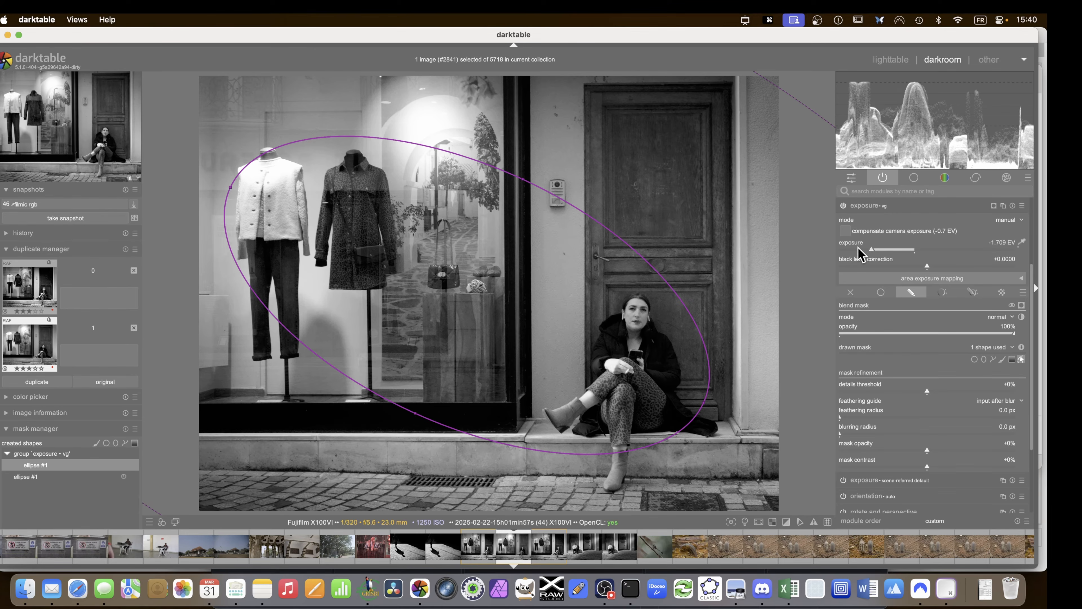
pyautogui.click(860, 207)
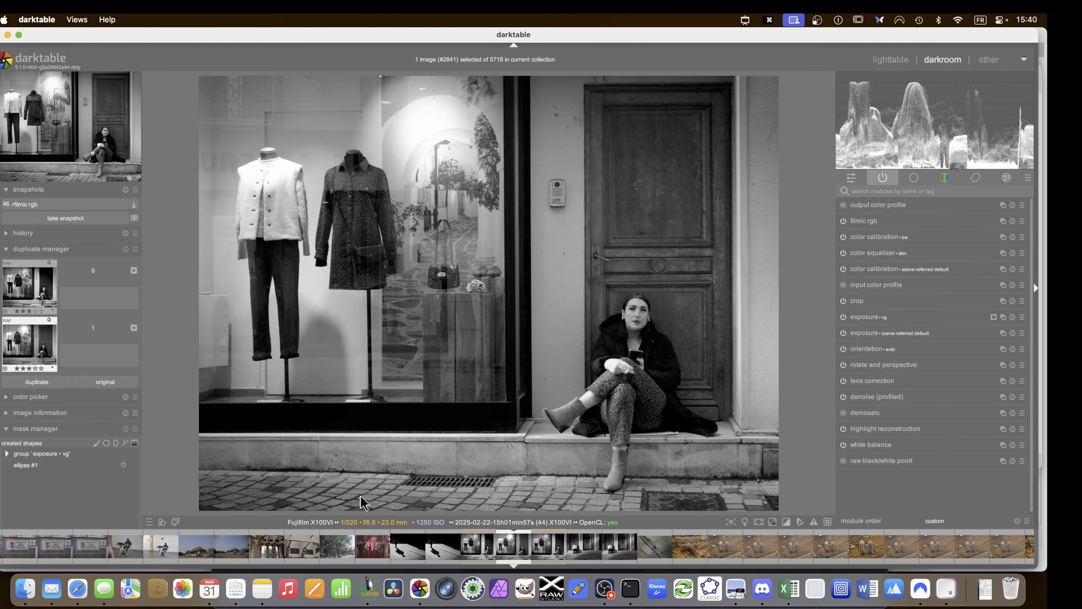
pyautogui.hotkey('ctrl', 'q')
pyautogui.moveTo(211, 379)
pyautogui.mouseDown()
pyautogui.moveTo(384, 470)
pyautogui.moveTo(520, 489)
pyautogui.mouseUp()
pyautogui.moveTo(243, 460); pyautogui.dragTo(382, 483)
pyautogui.moveTo(218, 482); pyautogui.dragTo(389, 505)
pyautogui.moveTo(762, 449)
pyautogui.mouseDown()
pyautogui.moveTo(739, 470)
pyautogui.moveTo(753, 473)
pyautogui.moveTo(708, 483)
pyautogui.mouseUp()
pyautogui.click(241, 80)
pyautogui.moveTo(546, 99)
pyautogui.mouseDown()
pyautogui.moveTo(796, 344)
pyautogui.moveTo(790, 298)
pyautogui.mouseUp()
pyautogui.moveTo(601, 70)
pyautogui.mouseDown()
pyautogui.moveTo(759, 217)
pyautogui.moveTo(761, 187)
pyautogui.mouseUp()
pyautogui.moveTo(658, 82); pyautogui.dragTo(778, 155)
pyautogui.moveTo(295, 90); pyautogui.dragTo(195, 135)
pyautogui.moveTo(231, 105); pyautogui.dragTo(190, 132)
pyautogui.moveTo(725, 236); pyautogui.dragTo(762, 538)
pyautogui.moveTo(762, 252); pyautogui.dragTo(761, 540)
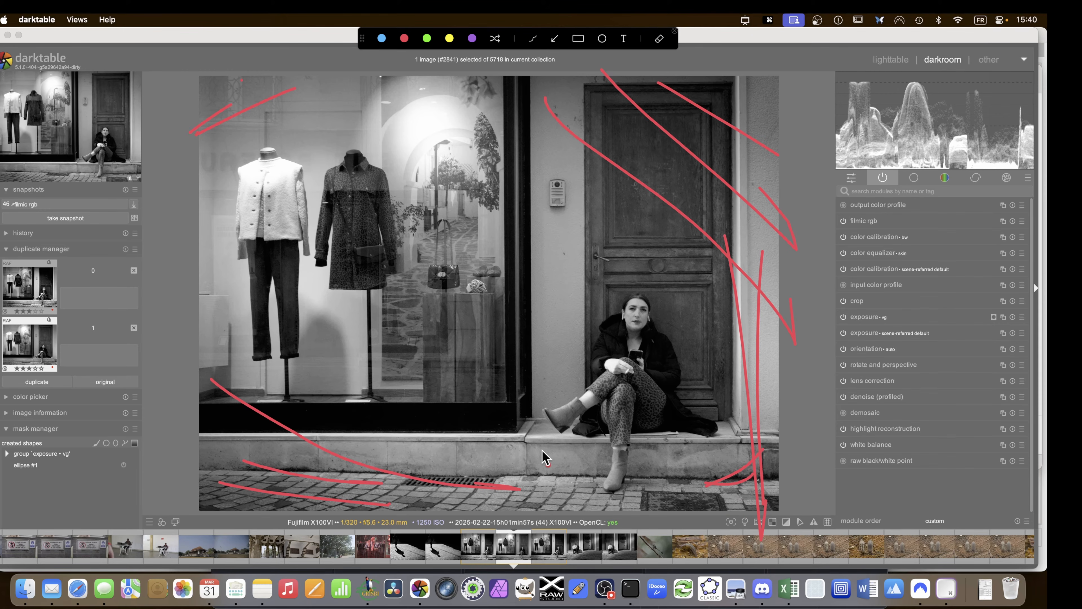
pyautogui.hotkey('ctrl', 'q')
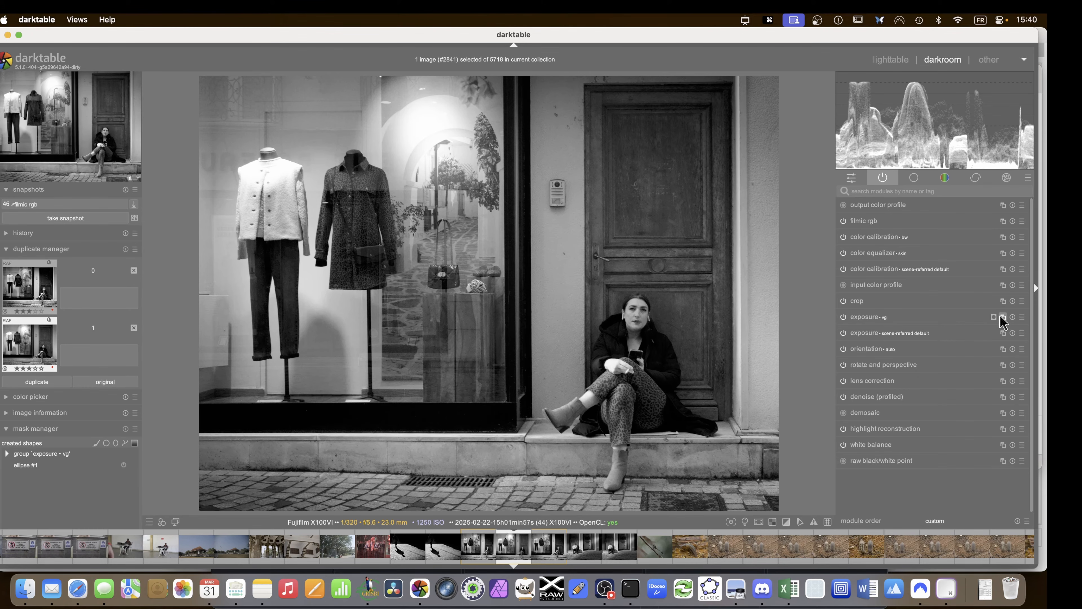
# Create another new exposure instance, rename it nd filter, and collapse it
pyautogui.click(1003, 333)
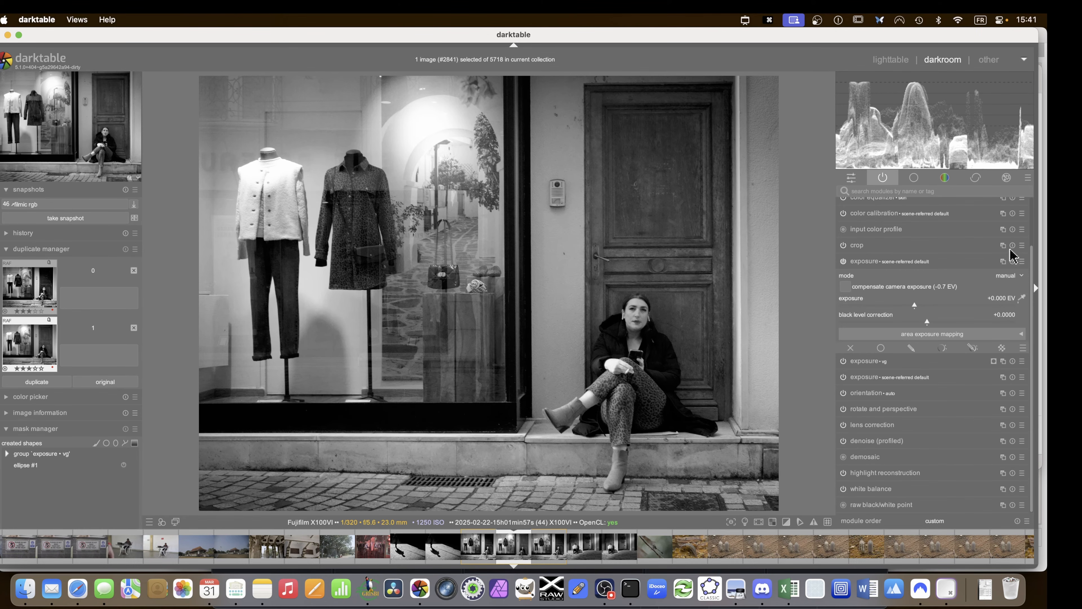
pyautogui.click(1002, 261)
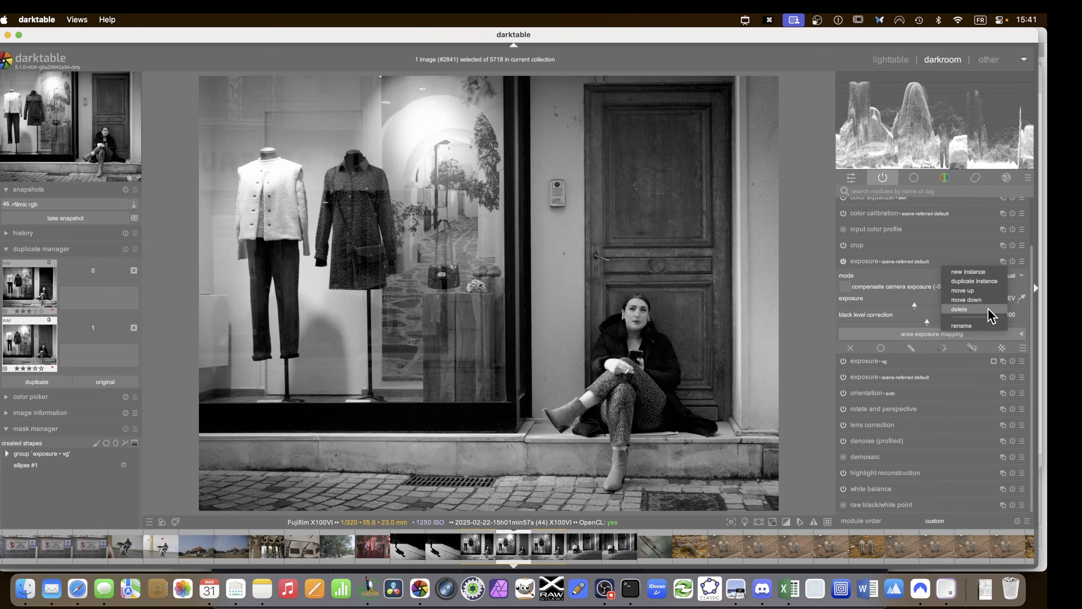
pyautogui.click(986, 327)
pyautogui.write('nd filter')
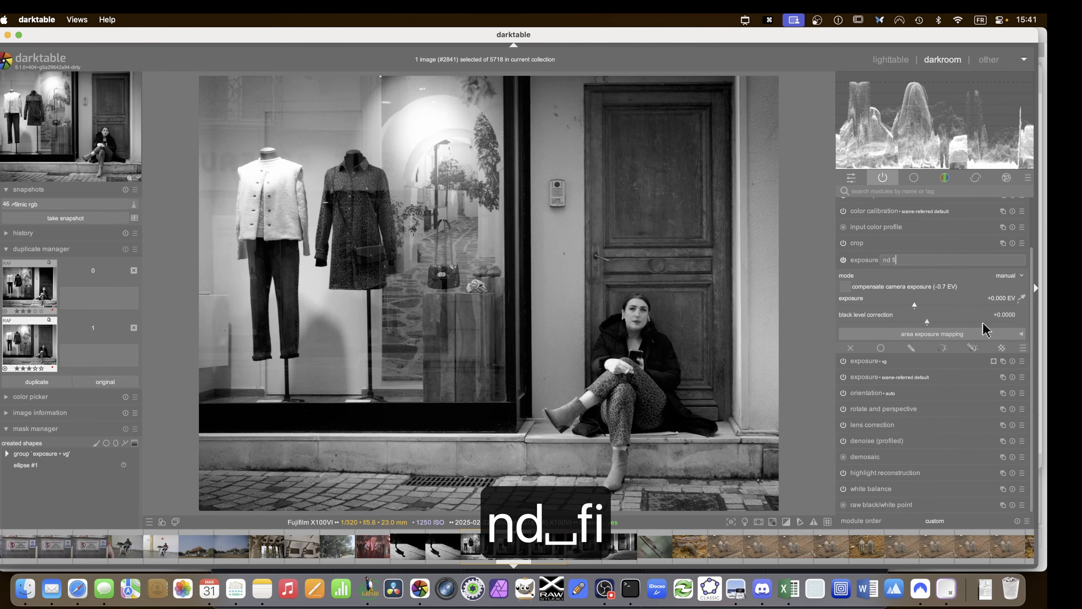
pyautogui.press('Return')
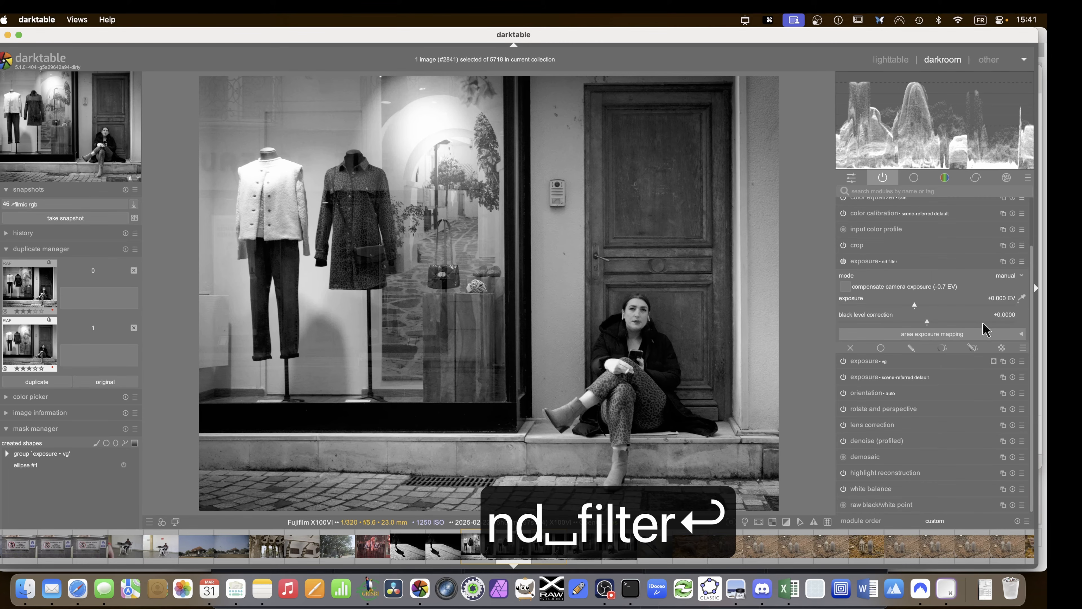
pyautogui.click(862, 262)
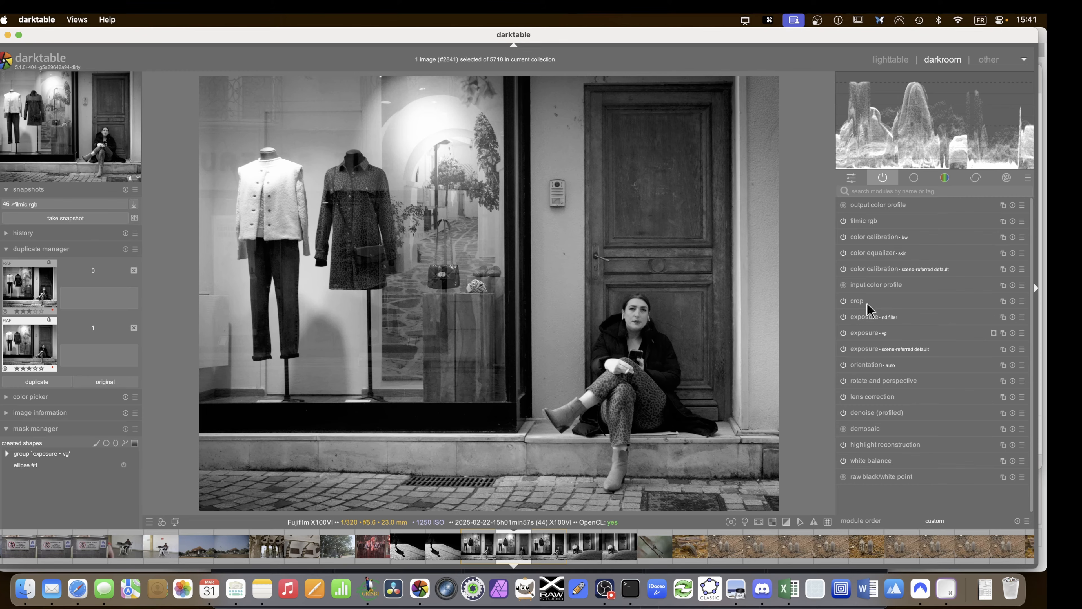
# Add a drawn gradient mask to the nd filter instance covering the pavement, soften its transition, and fine-tune its position with the mask displayed
pyautogui.click(879, 317)
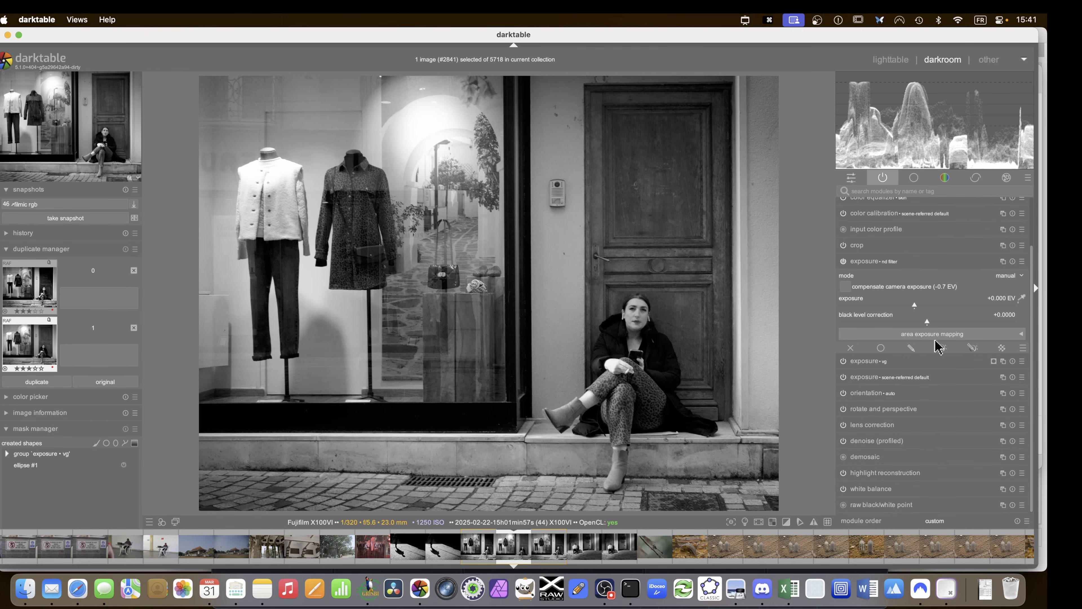
pyautogui.click(912, 347)
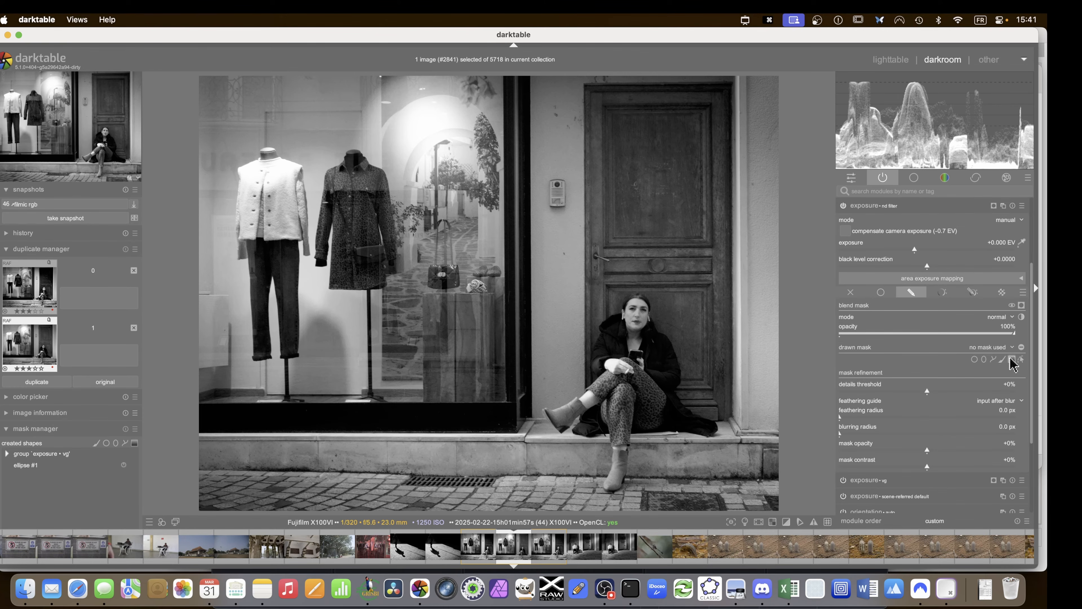
pyautogui.click(1012, 359)
pyautogui.click(480, 476)
pyautogui.moveTo(480, 422); pyautogui.dragTo(478, 484)
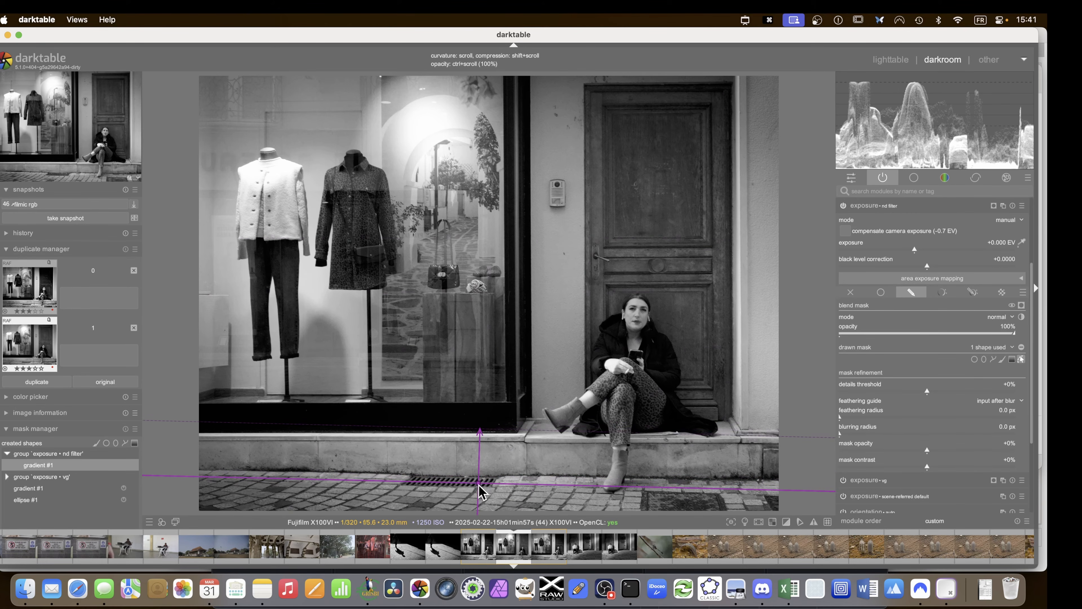
pyautogui.keyDown('shift'); pyautogui.scroll(-2, 502, 482); pyautogui.keyUp('shift')
pyautogui.keyDown('shift'); pyautogui.scroll(-2, 501, 482); pyautogui.keyUp('shift')
pyautogui.press('m')
pyautogui.moveTo(478, 481); pyautogui.dragTo(480, 479)
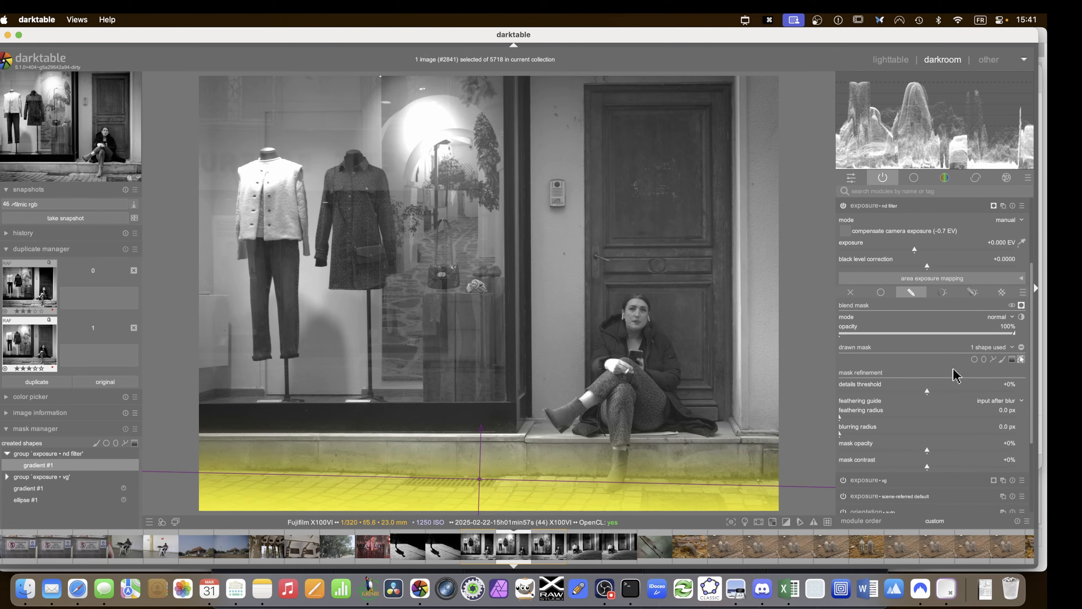
# Add a second gradient to the nd filter mask, rotated near vertical to cover the wall along the photo's right edge
pyautogui.click(1013, 359)
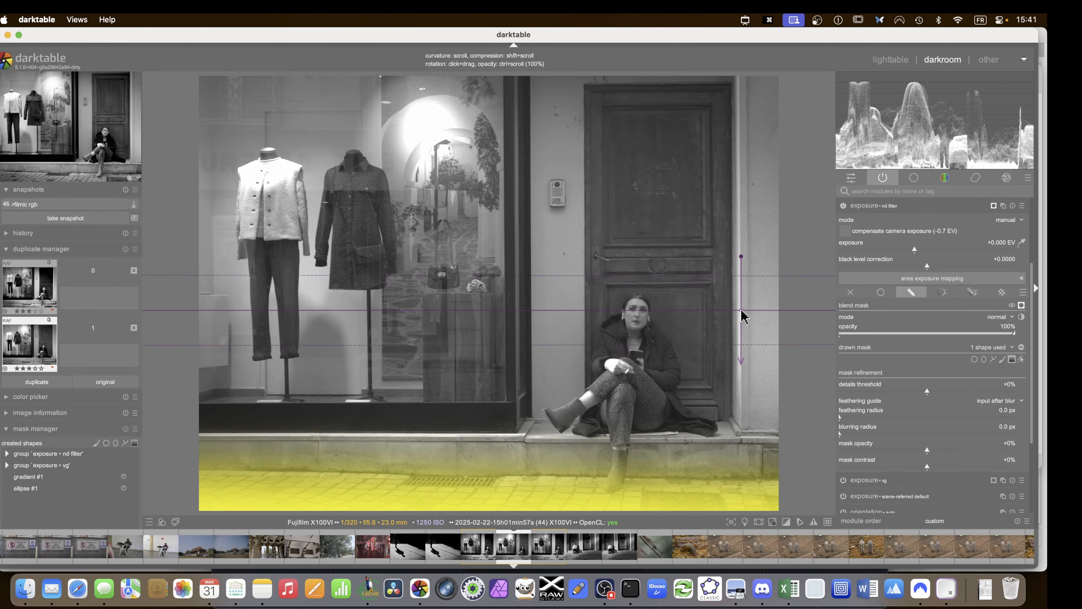
pyautogui.click(721, 315)
pyautogui.moveTo(722, 265); pyautogui.dragTo(722, 320)
pyautogui.moveTo(730, 317); pyautogui.dragTo(736, 317)
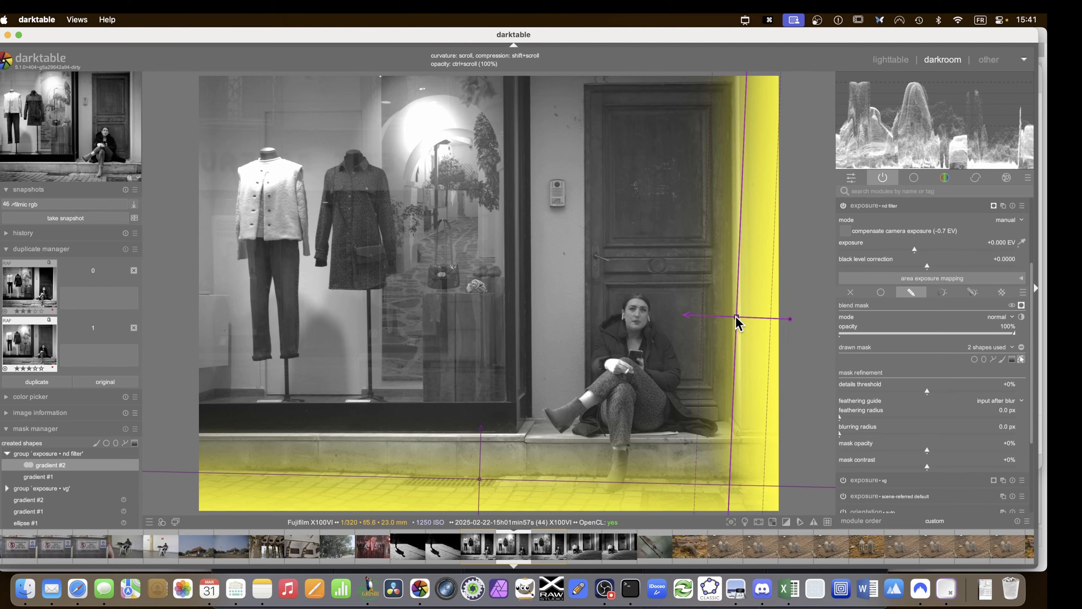
# Set the opacity of the near-vertical wall gradient to about 79%
pyautogui.keyDown('ctrl'); pyautogui.scroll(-5, 739, 323); pyautogui.keyUp('ctrl')
pyautogui.keyDown('ctrl'); pyautogui.scroll(-15, 739, 323); pyautogui.keyUp('ctrl')
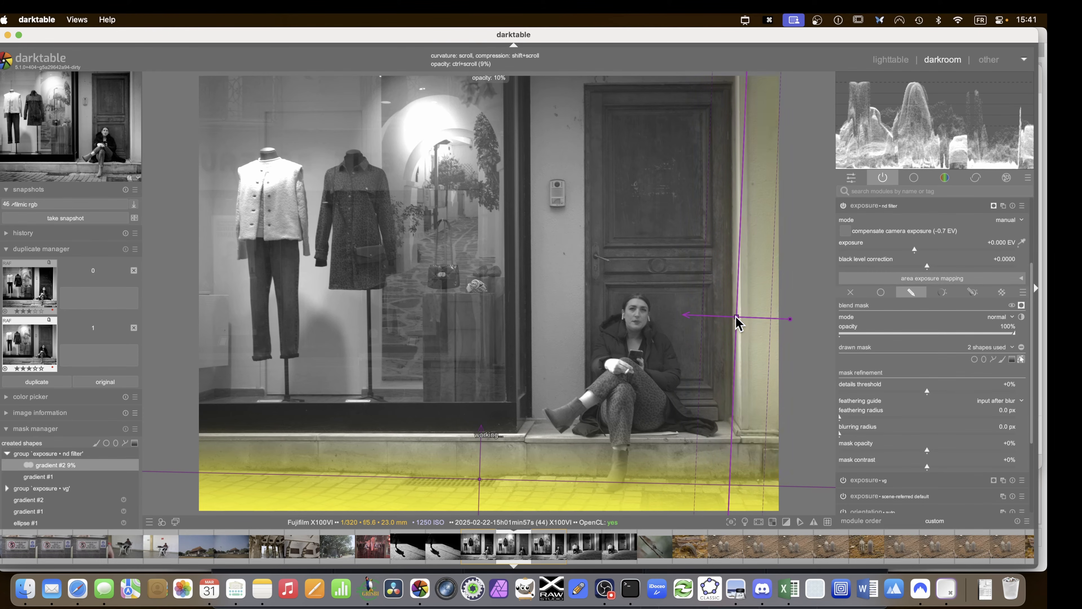
pyautogui.keyDown('ctrl'); pyautogui.scroll(5, 738, 323); pyautogui.keyUp('ctrl')
pyautogui.keyDown('ctrl'); pyautogui.scroll(15, 739, 324); pyautogui.keyUp('ctrl')
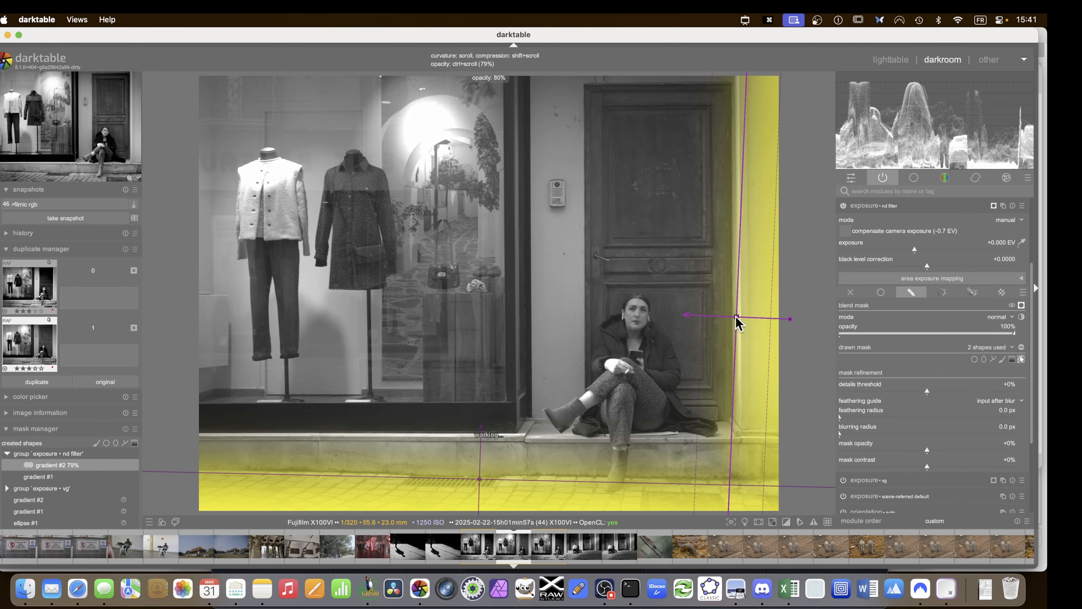
# Restore the wall gradient's opacity to 100% and vary its compression to adjust the width of the mask transition
pyautogui.keyDown('shift'); pyautogui.scroll(-6, 738, 323); pyautogui.keyUp('shift')
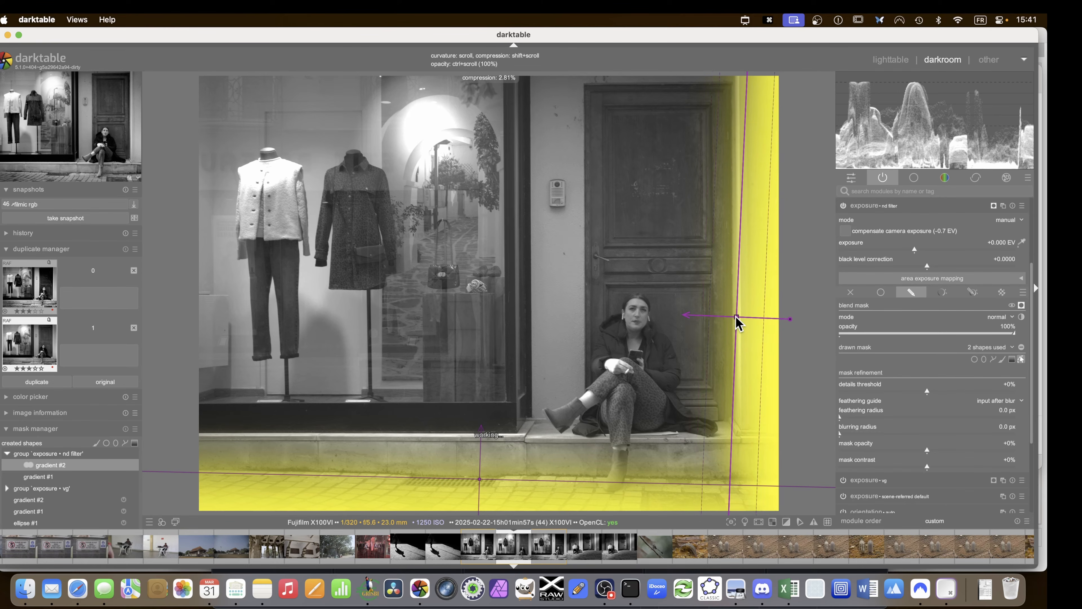
pyautogui.keyDown('shift'); pyautogui.scroll(1, 738, 323); pyautogui.keyUp('shift')
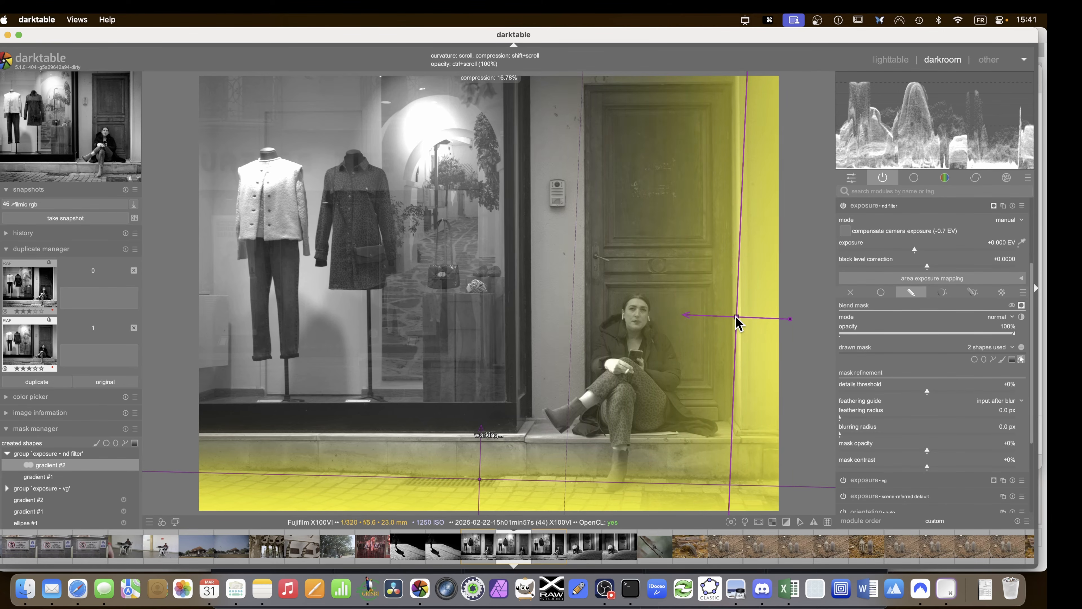
pyautogui.keyDown('shift'); pyautogui.scroll(-2, 738, 324); pyautogui.keyUp('shift')
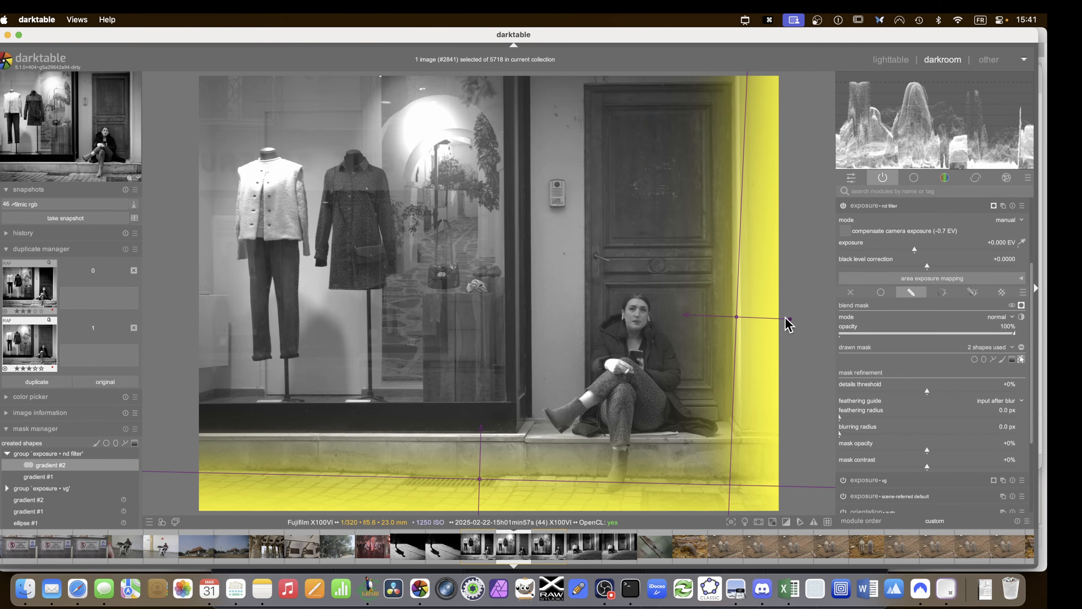
# Bend the gradient along the photo's right edge to -100% curvature so it arcs around the door
pyautogui.scroll(-5, 738, 319)
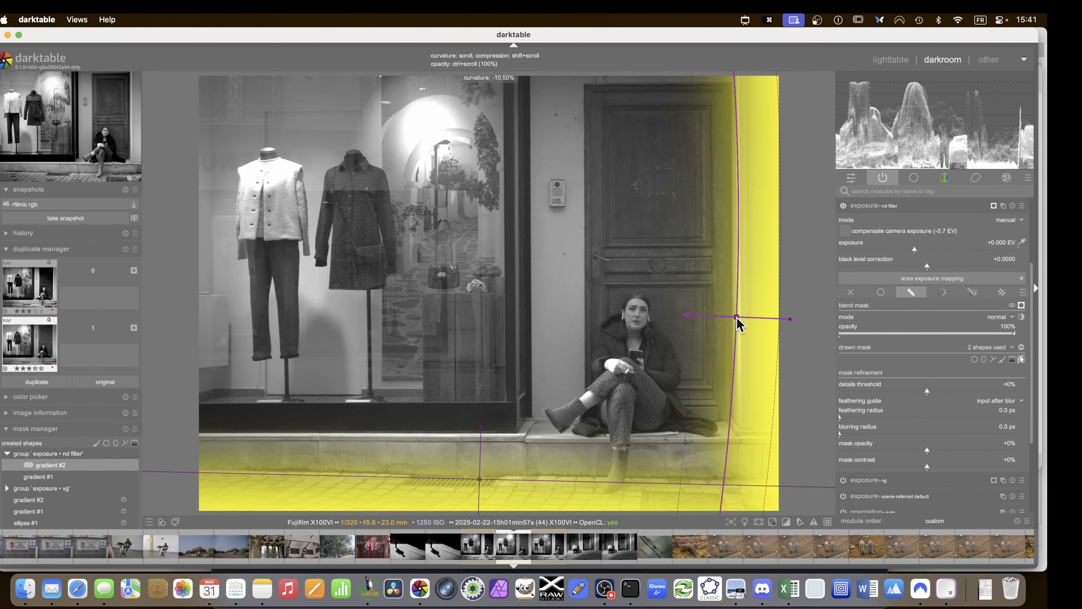
pyautogui.scroll(-8, 738, 320)
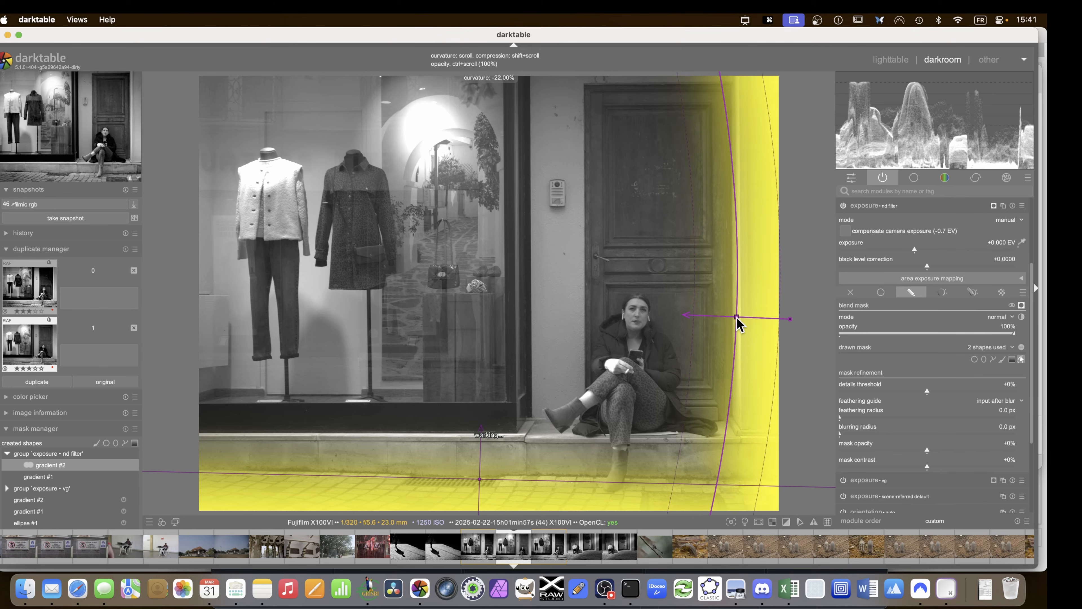
pyautogui.scroll(-4, 739, 324)
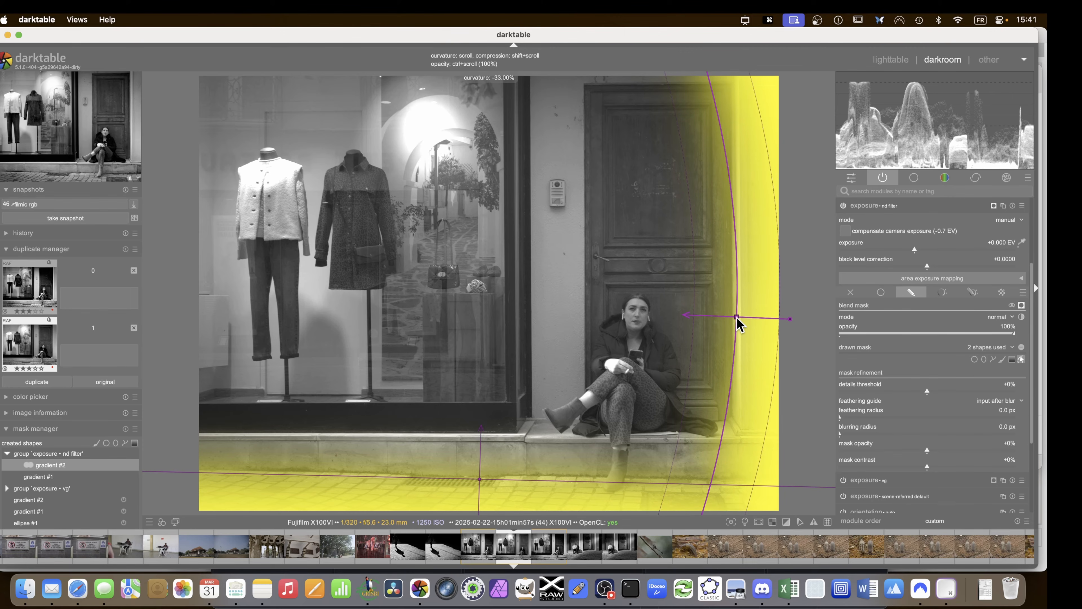
pyautogui.scroll(-10, 737, 318)
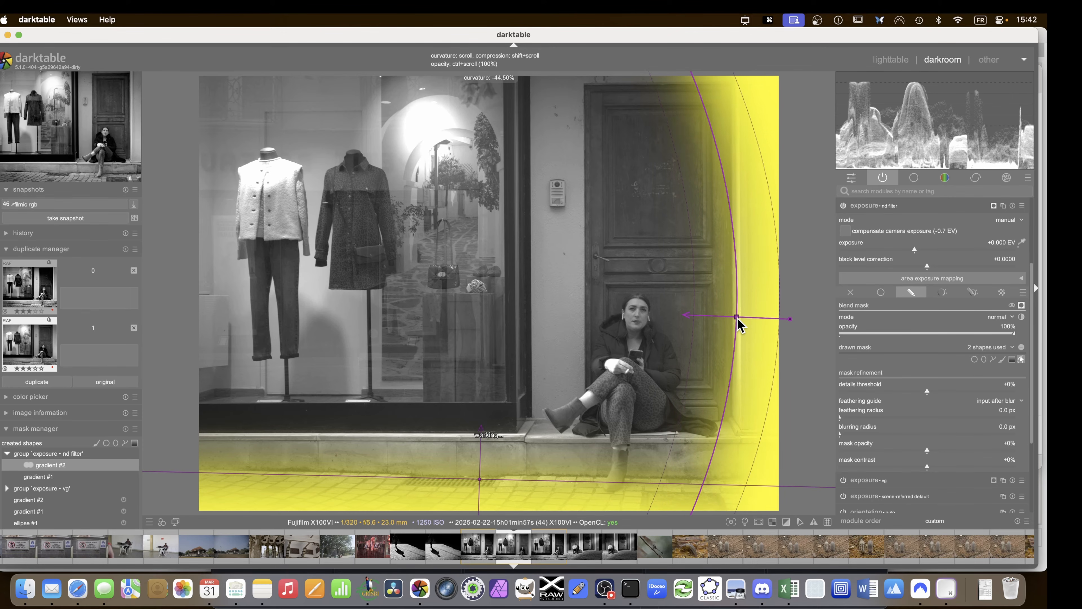
pyautogui.scroll(-20, 738, 321)
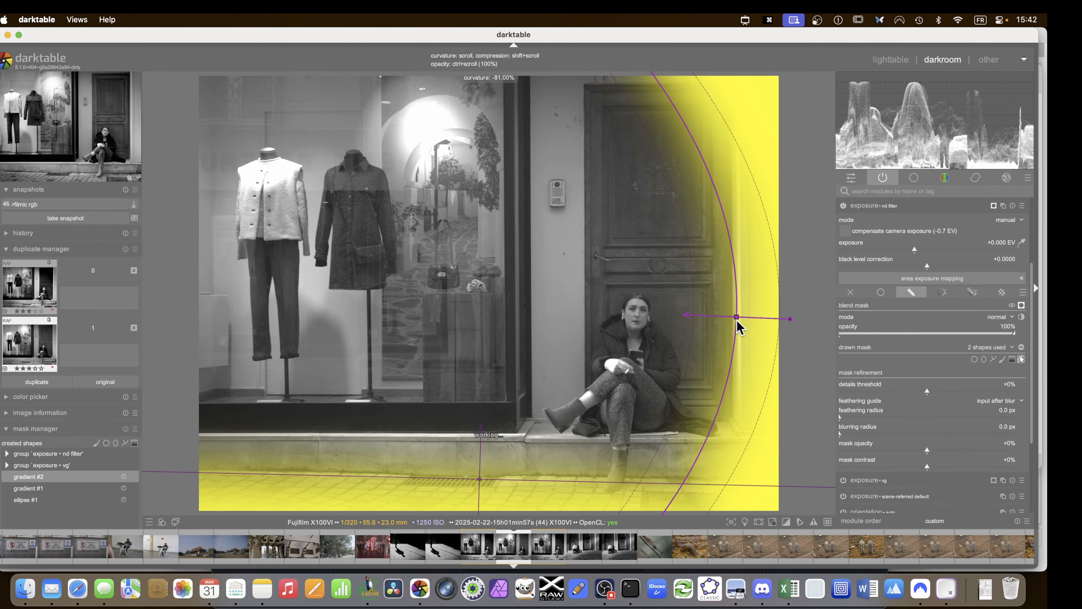
pyautogui.scroll(-1, 737, 320)
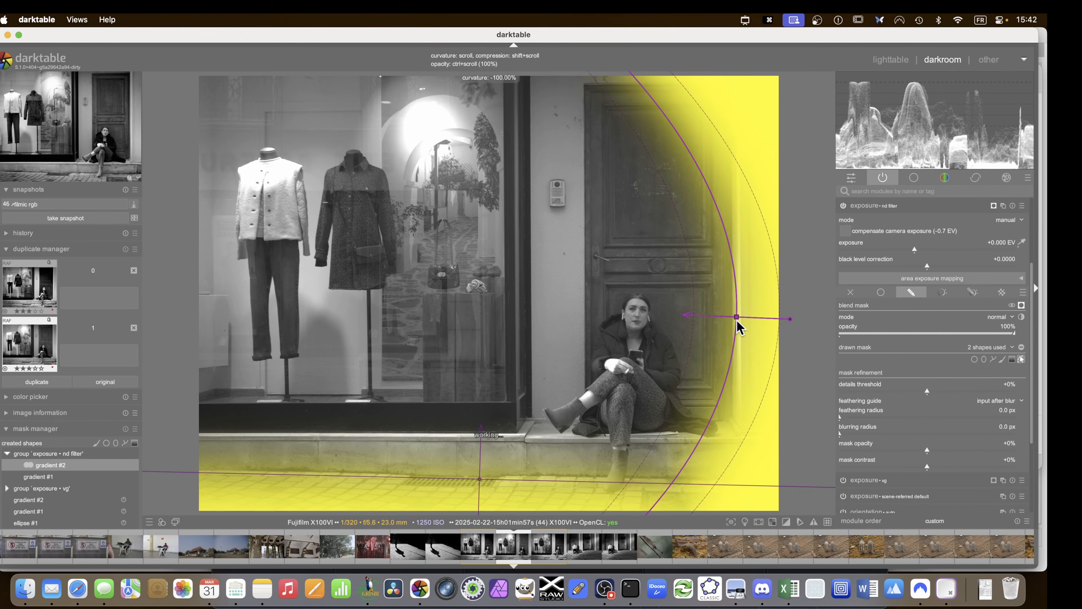
pyautogui.scroll(1, 767, 320)
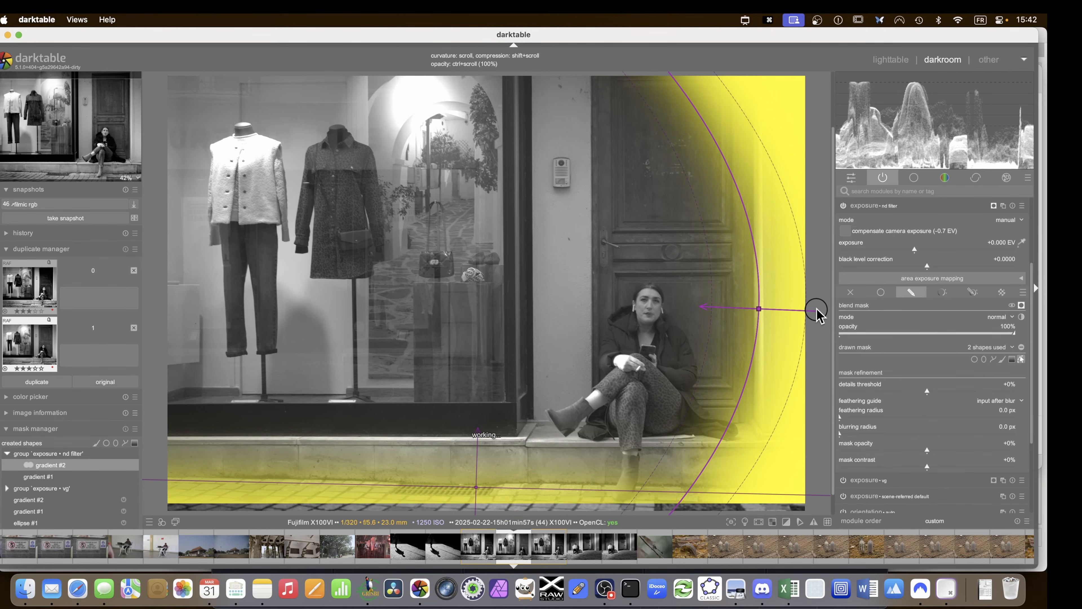
# Tilt the curved wall gradient slightly to cover more of the upper-right corner and set its compression to about 5.5%
pyautogui.moveTo(817, 312); pyautogui.dragTo(817, 298)
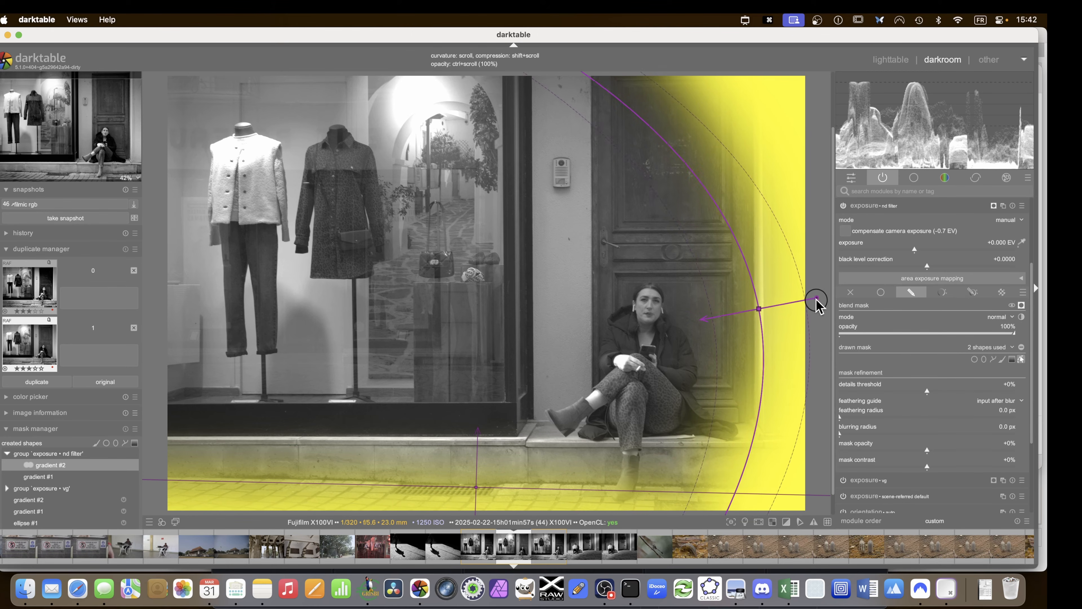
pyautogui.scroll(-1, 750, 312)
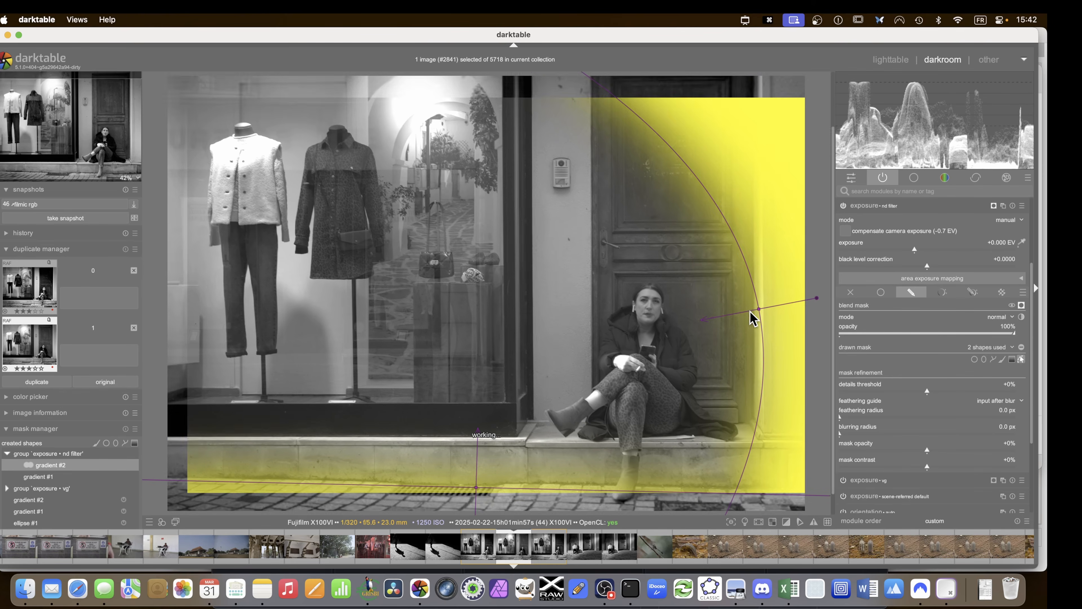
pyautogui.keyDown('ctrl'); pyautogui.scroll(1, 737, 319); pyautogui.keyUp('ctrl')
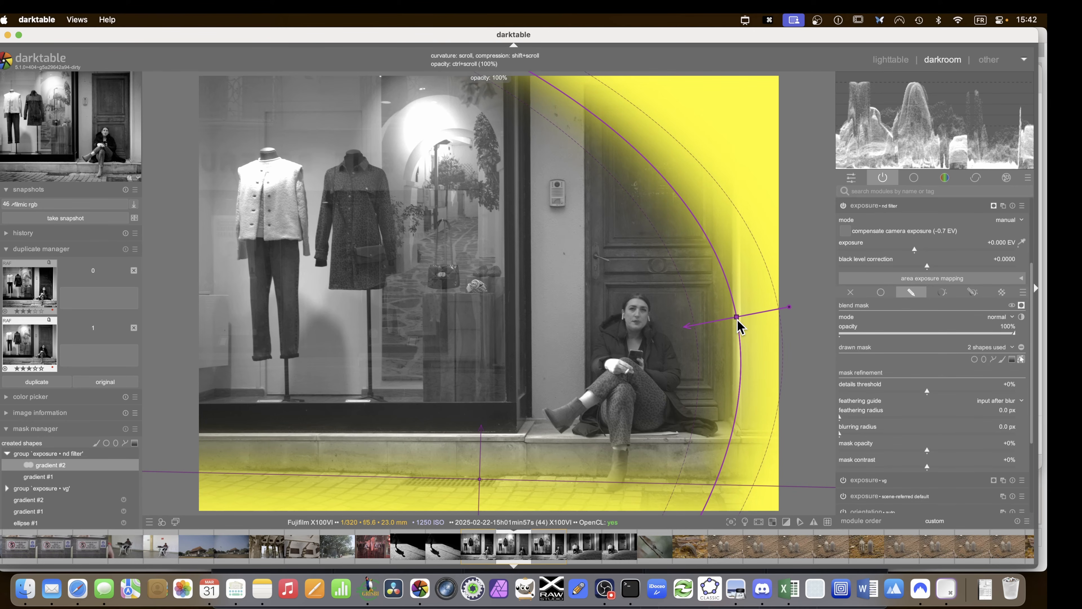
pyautogui.keyDown('shift'); pyautogui.scroll(1, 737, 319); pyautogui.keyUp('shift')
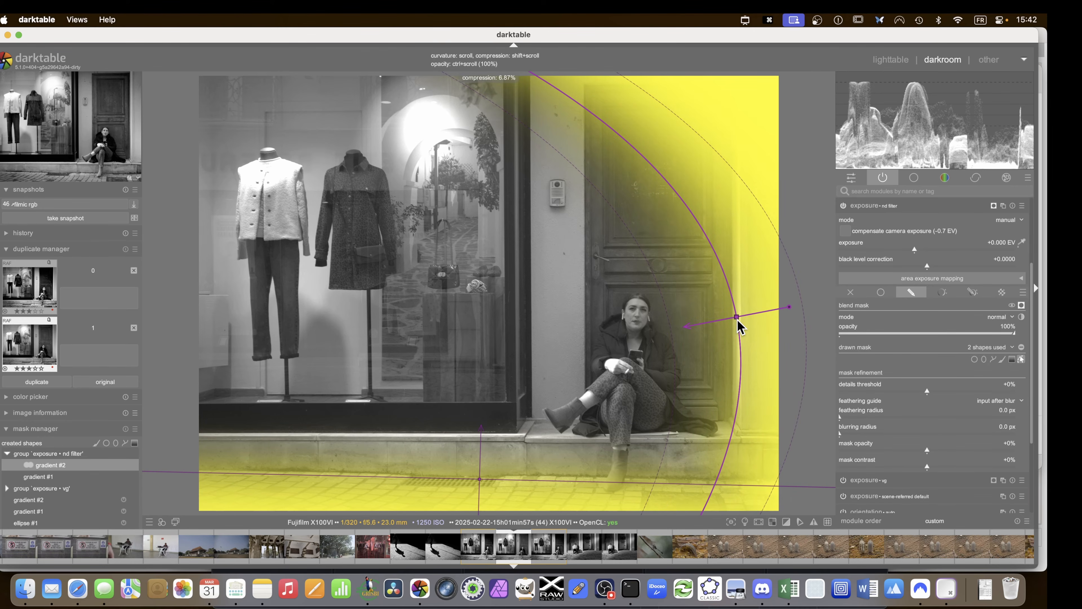
pyautogui.keyDown('shift'); pyautogui.scroll(-1, 737, 318); pyautogui.keyUp('shift')
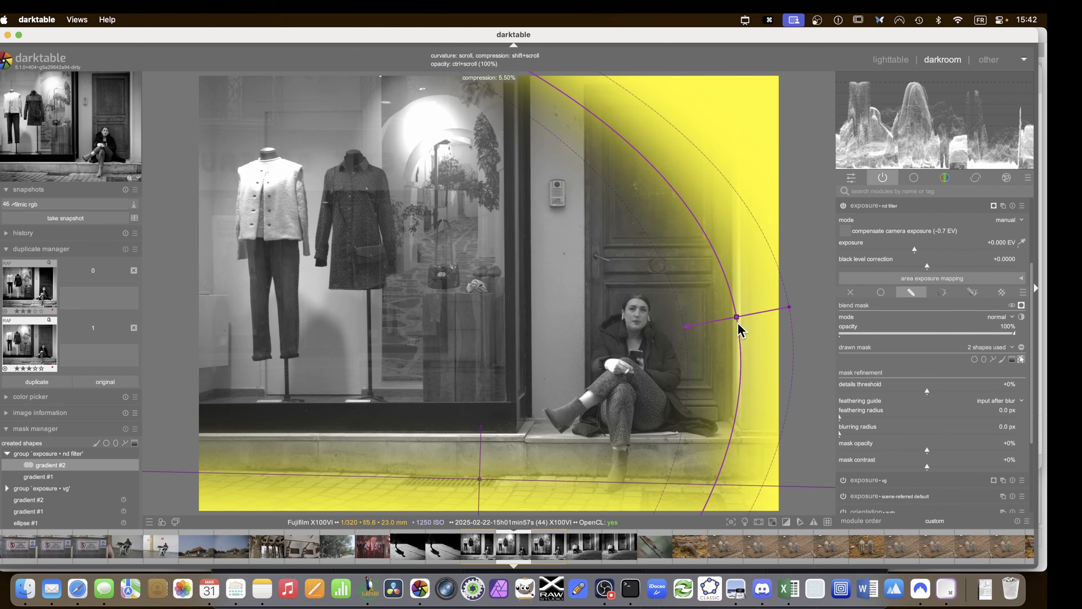
# Add a third gradient at the photo's lower-left corner, rotated diagonally, curved with negative curvature and nudged outward toward the corner
pyautogui.click(1022, 359)
pyautogui.click(260, 434)
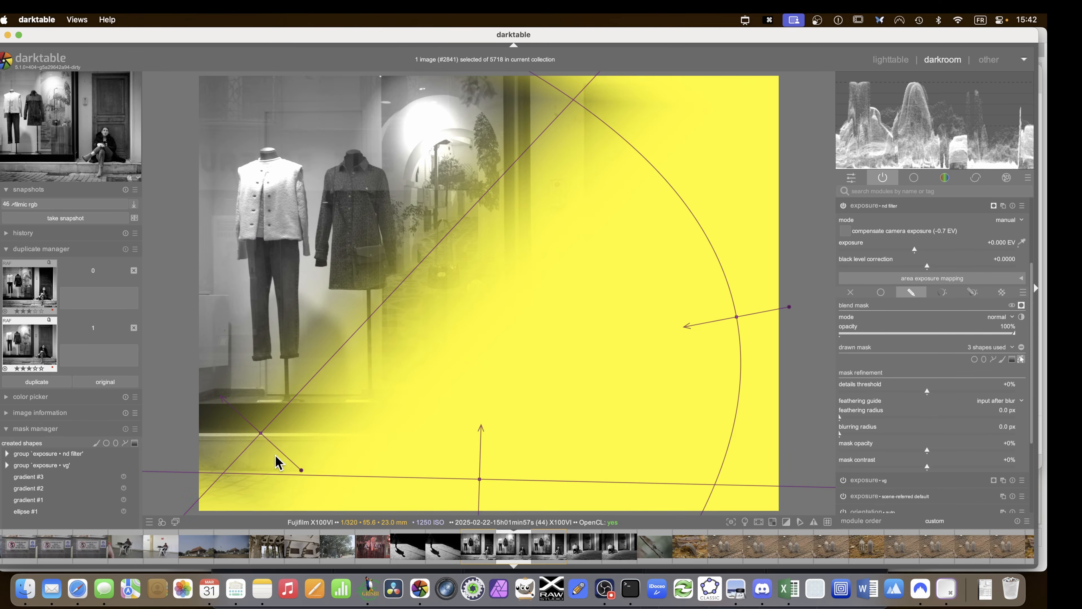
pyautogui.moveTo(301, 470); pyautogui.dragTo(235, 470)
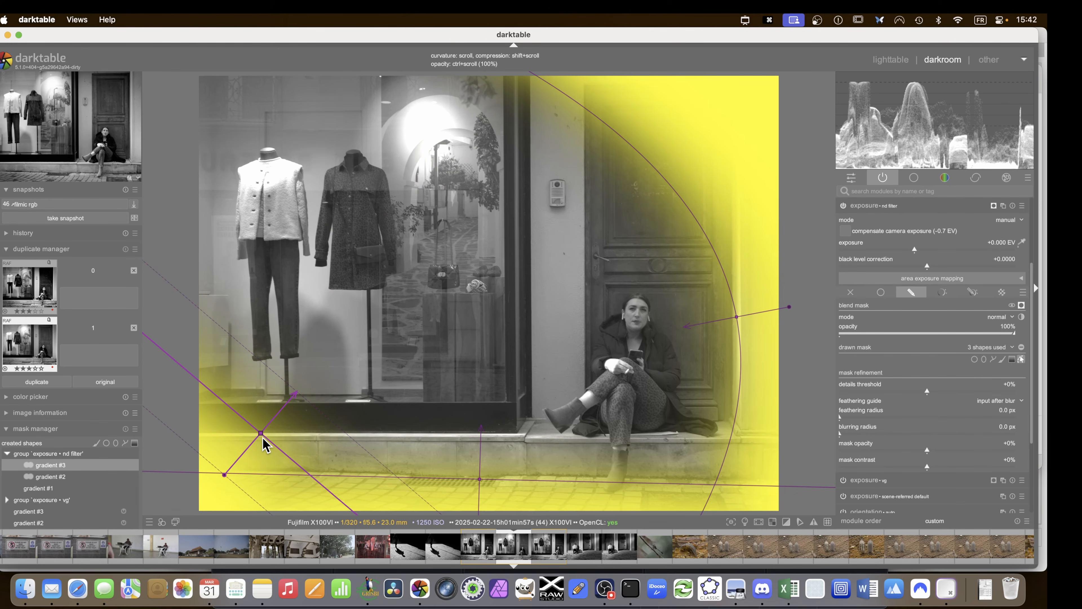
pyautogui.scroll(-5, 273, 450)
pyautogui.scroll(-6, 273, 450)
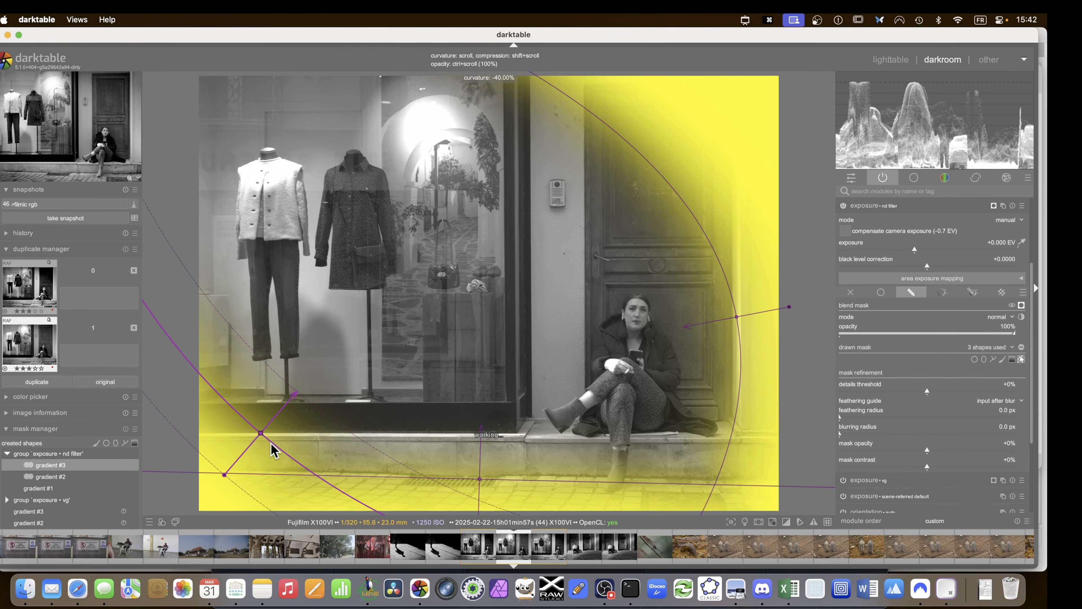
pyautogui.moveTo(259, 435); pyautogui.dragTo(252, 438)
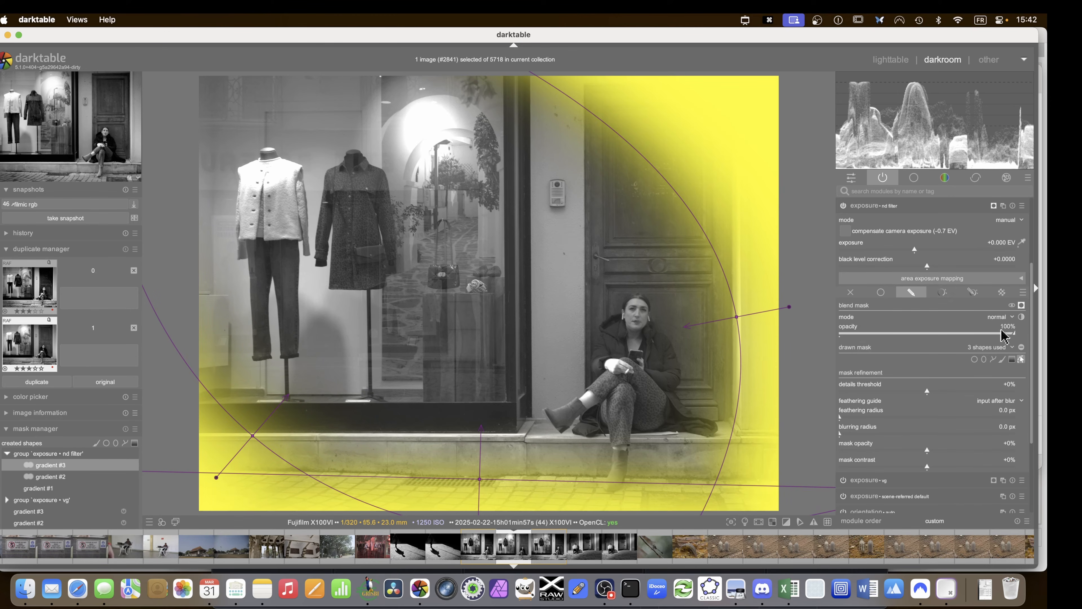
# Add a fourth gradient across the top of the photo above the mannequins and bend its curvature to about -37.5%
pyautogui.click(1010, 359)
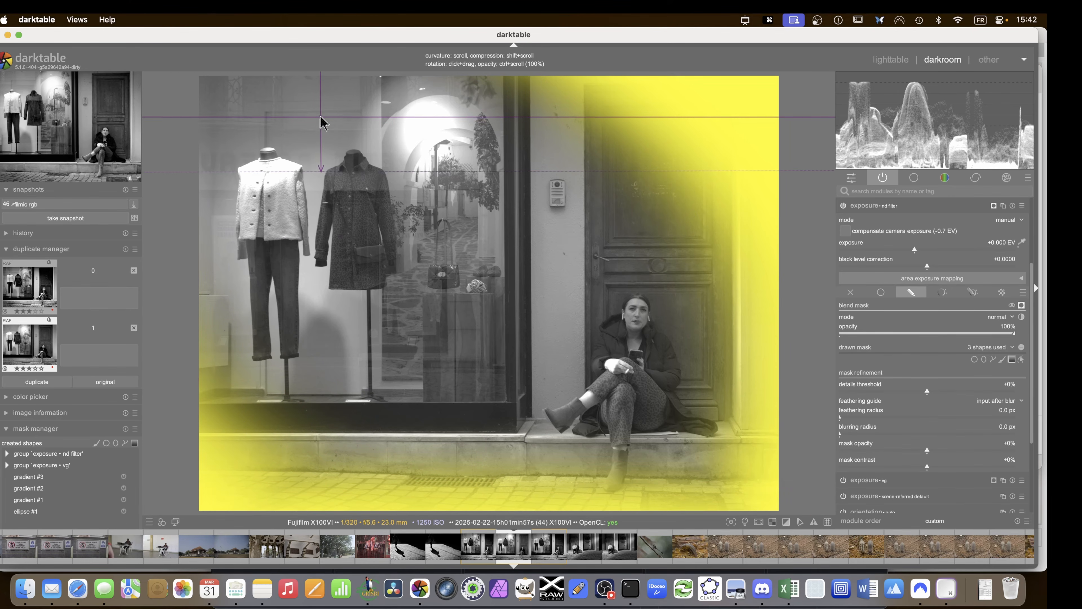
pyautogui.click(324, 106)
pyautogui.moveTo(325, 107); pyautogui.dragTo(326, 116)
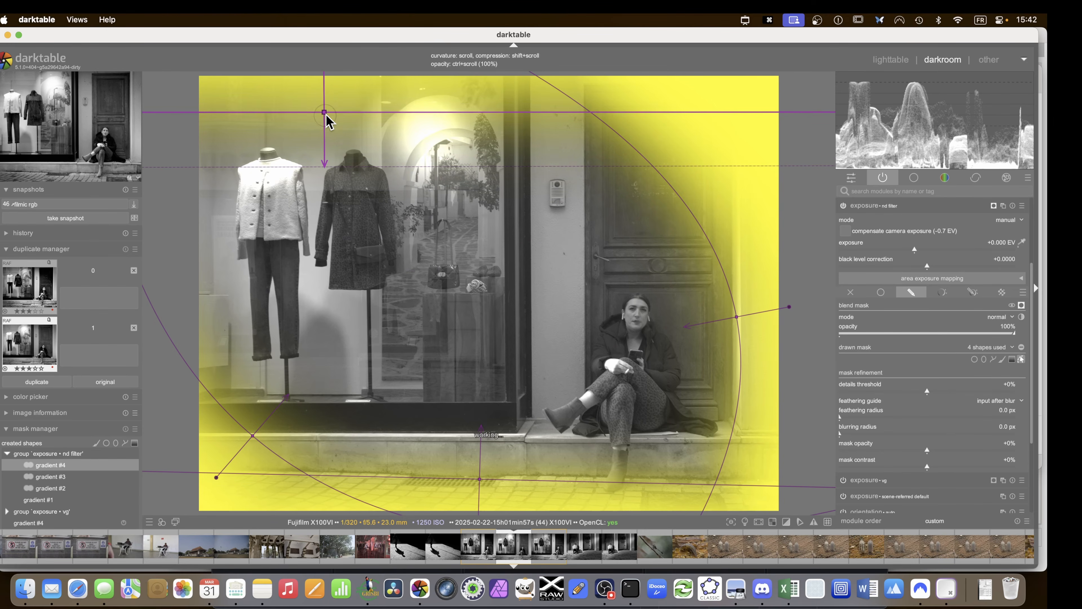
pyautogui.scroll(-5, 326, 116)
pyautogui.scroll(-20, 326, 121)
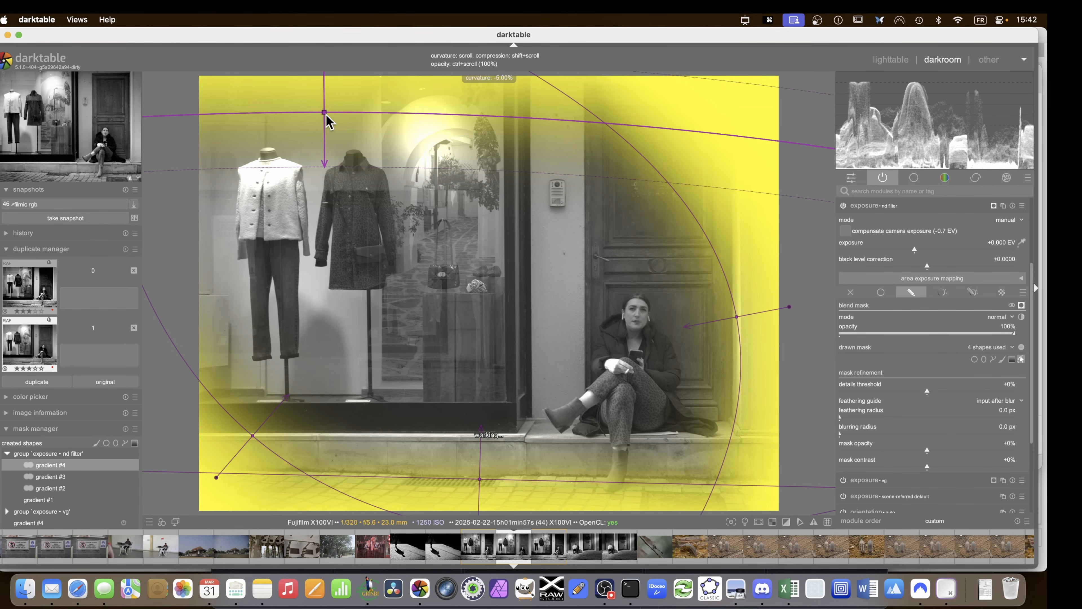
pyautogui.scroll(-8, 326, 121)
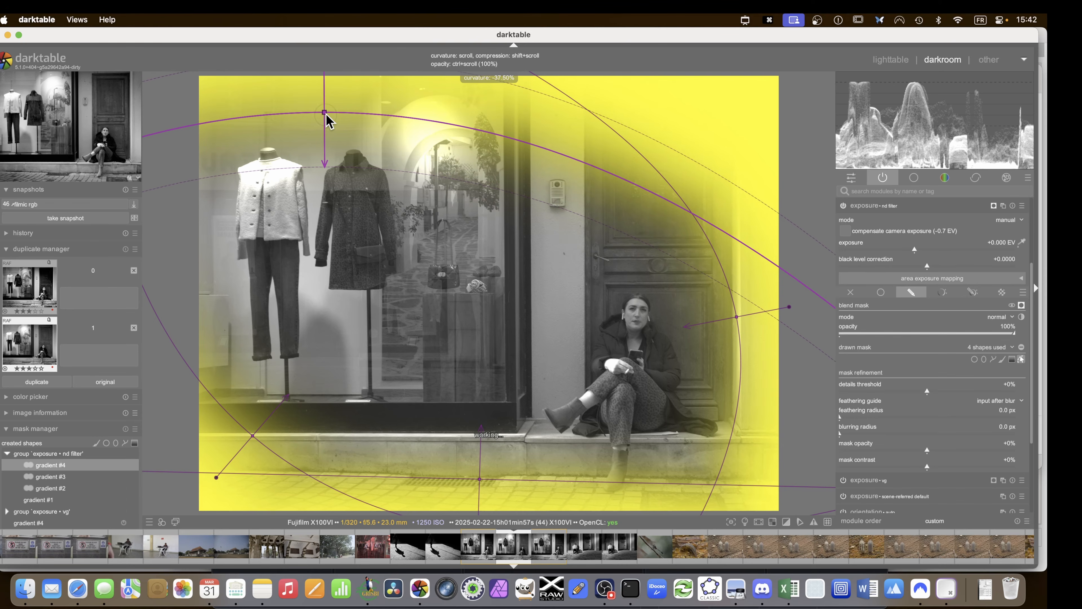
# Rotate and reposition the top gradient to cover the photo's upper-left corner, and hide the mask overlay and shape outlines
pyautogui.moveTo(332, 115); pyautogui.dragTo(360, 162)
pyautogui.scroll(-20, 292, 123)
pyautogui.moveTo(362, 109); pyautogui.dragTo(344, 109)
pyautogui.moveTo(361, 164); pyautogui.dragTo(304, 114)
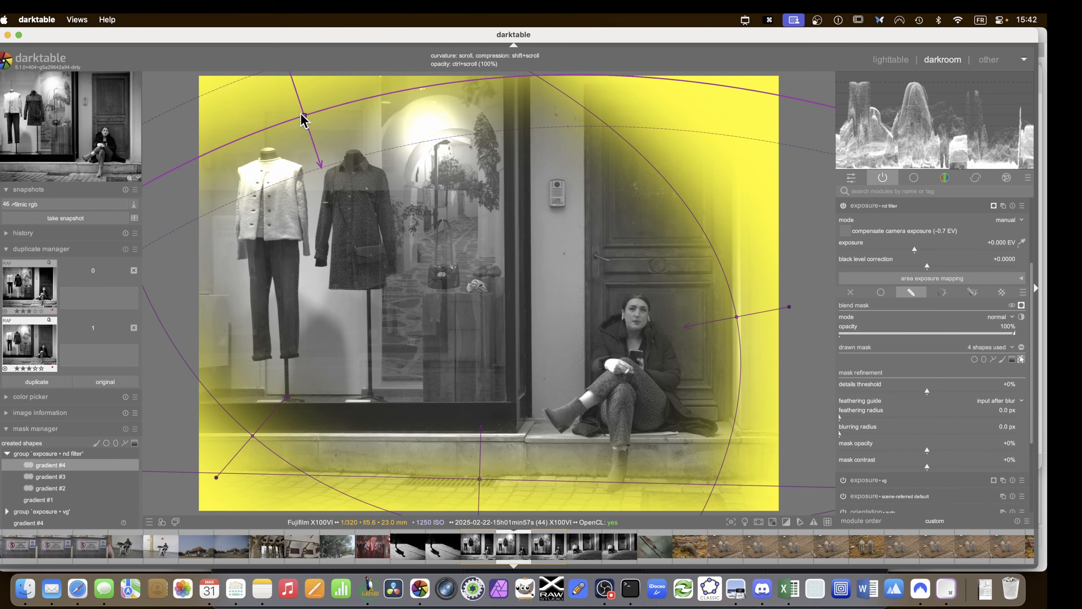
pyautogui.press('m')
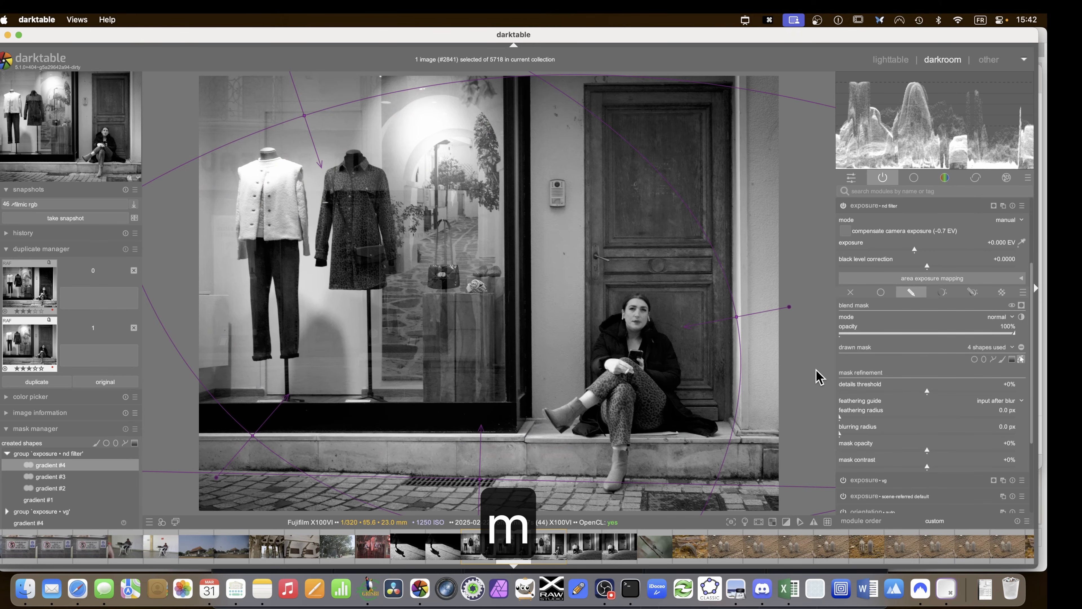
pyautogui.click(1022, 359)
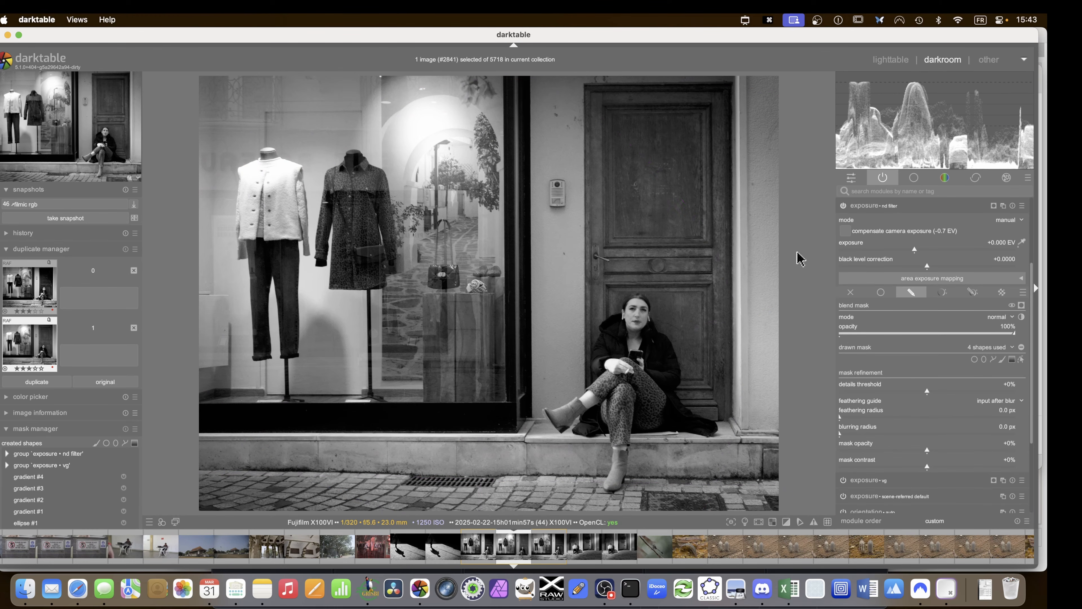
pyautogui.click(745, 20)
pyautogui.click(761, 83)
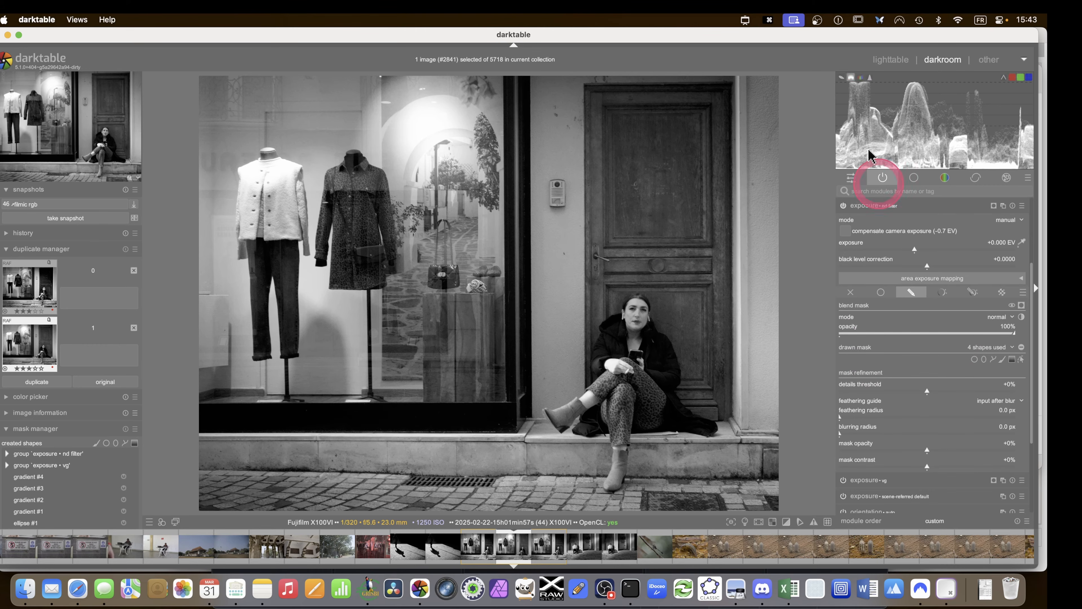
pyautogui.click(769, 20)
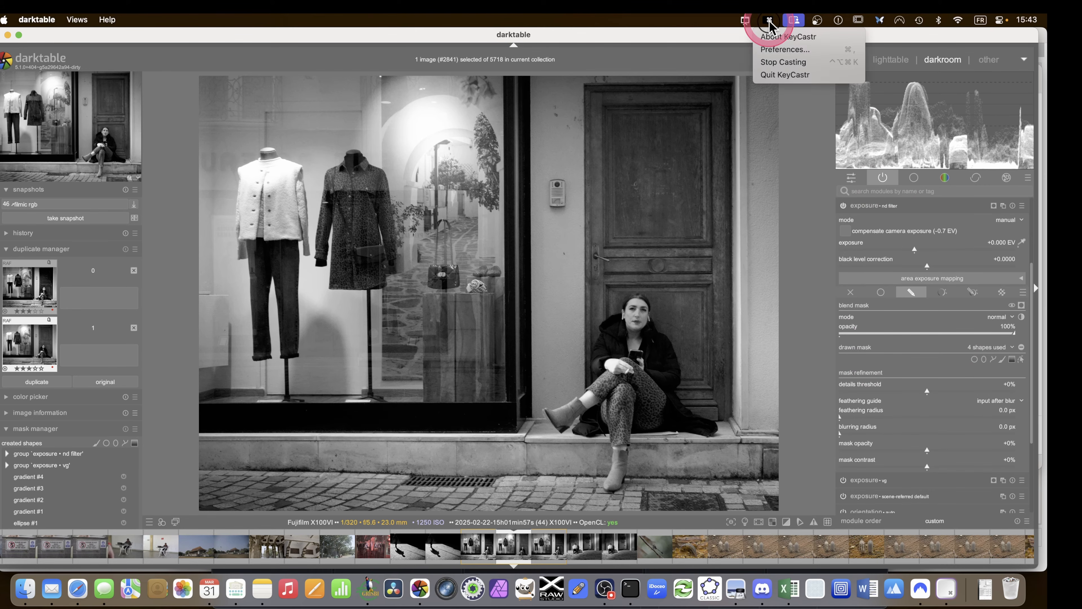
pyautogui.click(769, 20)
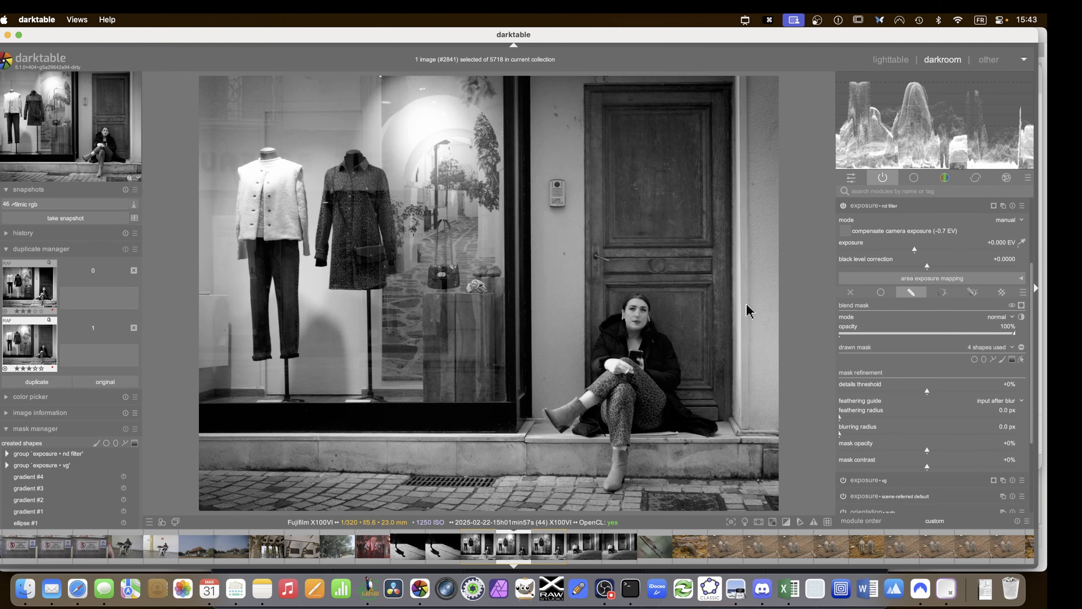
pyautogui.click(747, 266)
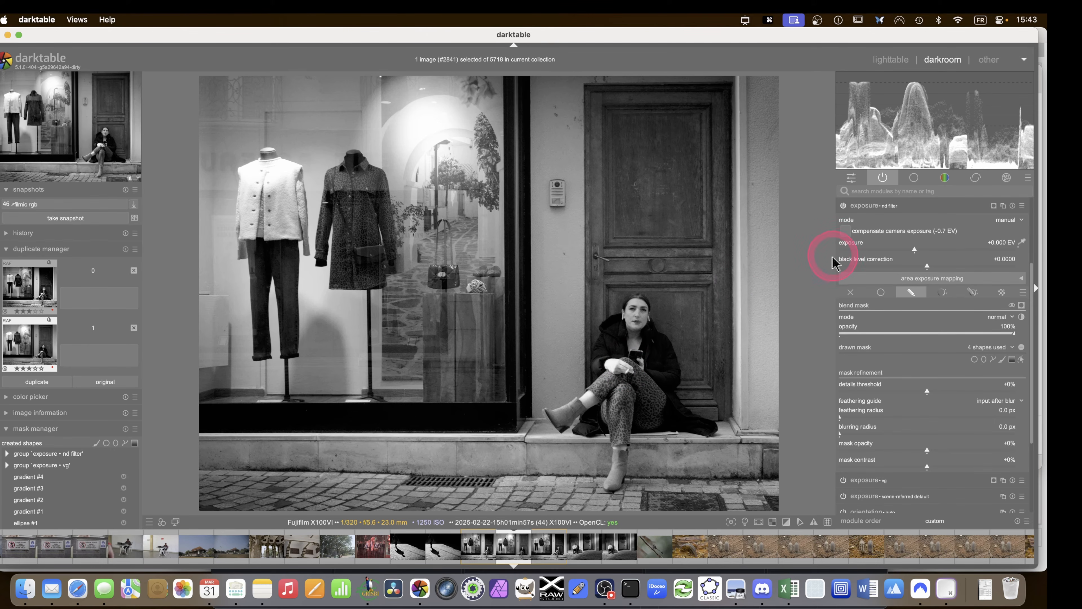
# Set the nd filter instance's exposure to about -1.688 EV and collapse the module
pyautogui.moveTo(887, 252)
pyautogui.mouseDown()
pyautogui.moveTo(848, 246)
pyautogui.moveTo(886, 250)
pyautogui.moveTo(871, 256)
pyautogui.mouseUp()
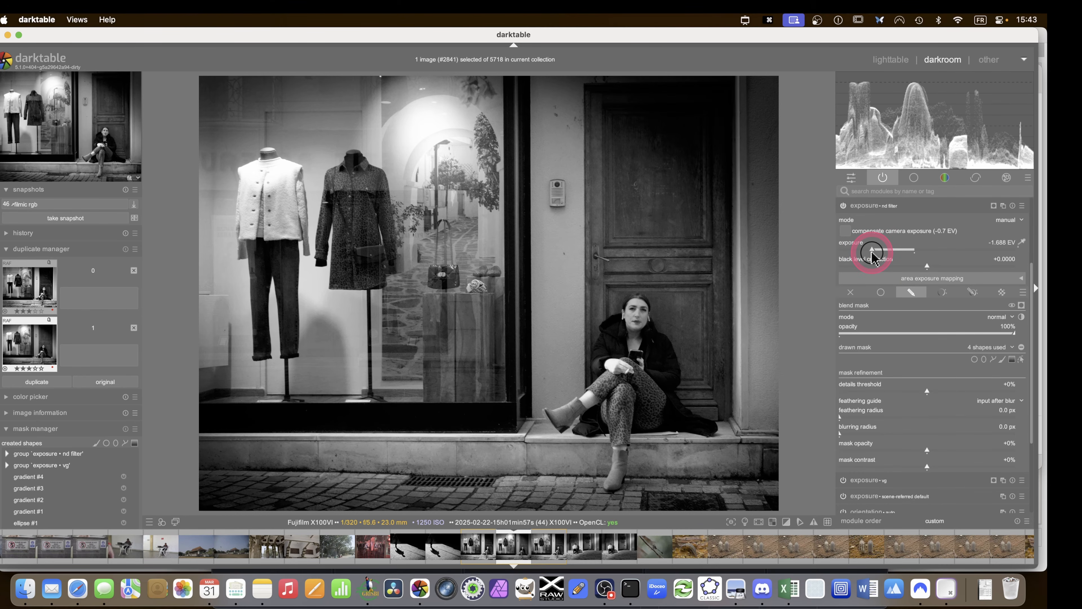
pyautogui.click(868, 206)
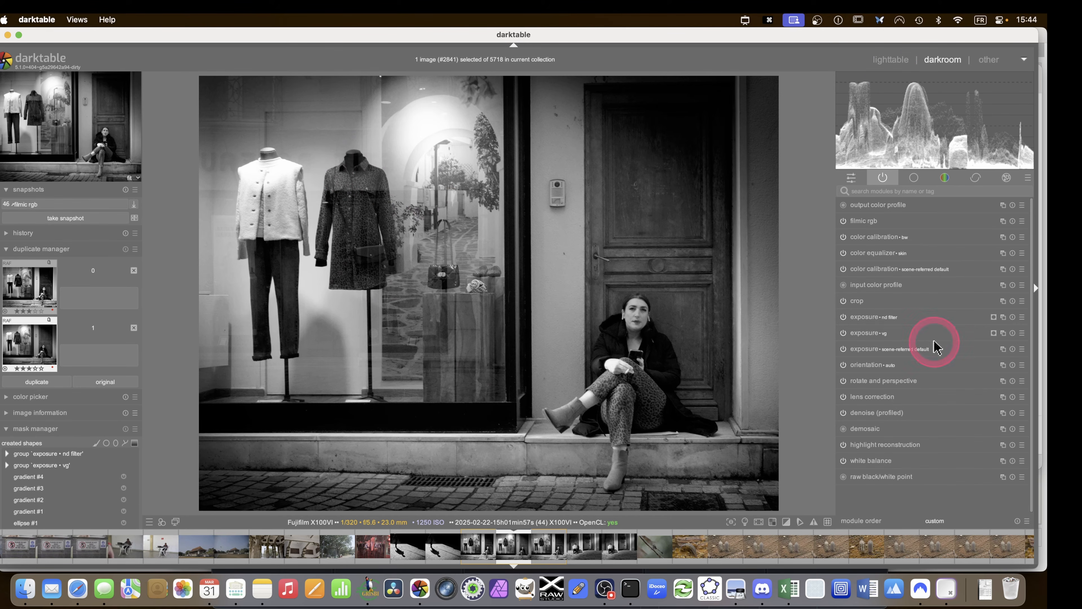
# Create another new exposure instance above nd filter and rename it leopard
pyautogui.keyDown('ctrl'); pyautogui.click(1003, 317); pyautogui.keyUp('ctrl')
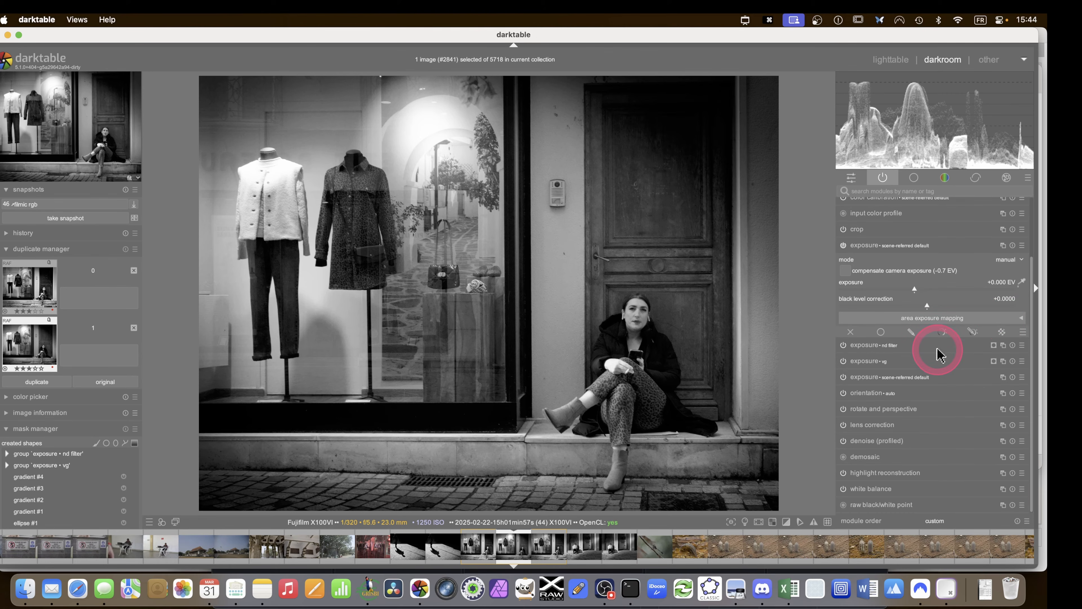
pyautogui.click(1005, 246)
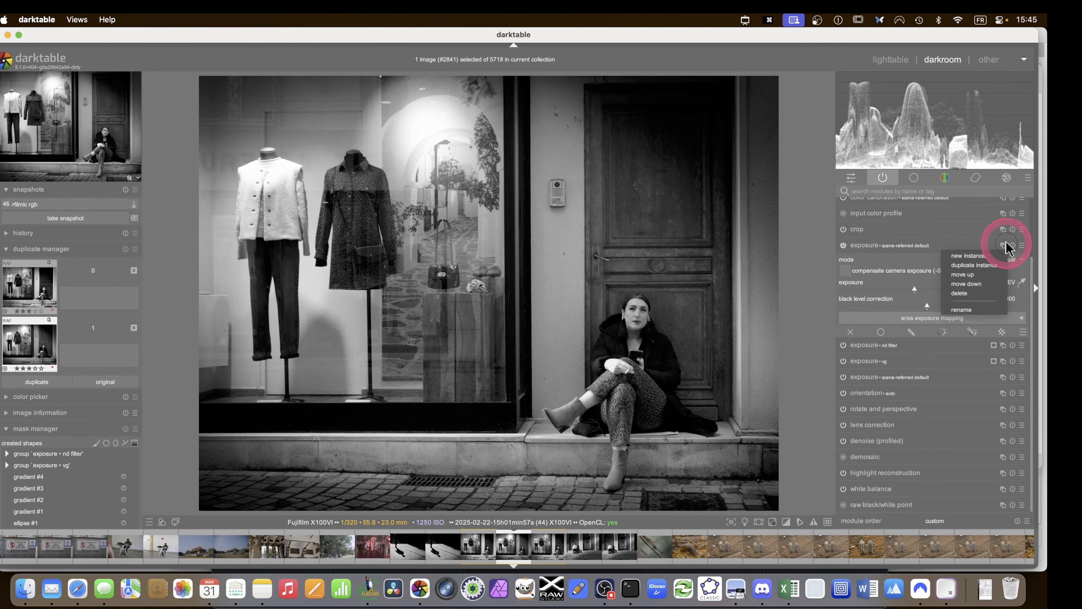
pyautogui.click(978, 315)
pyautogui.write('leopard')
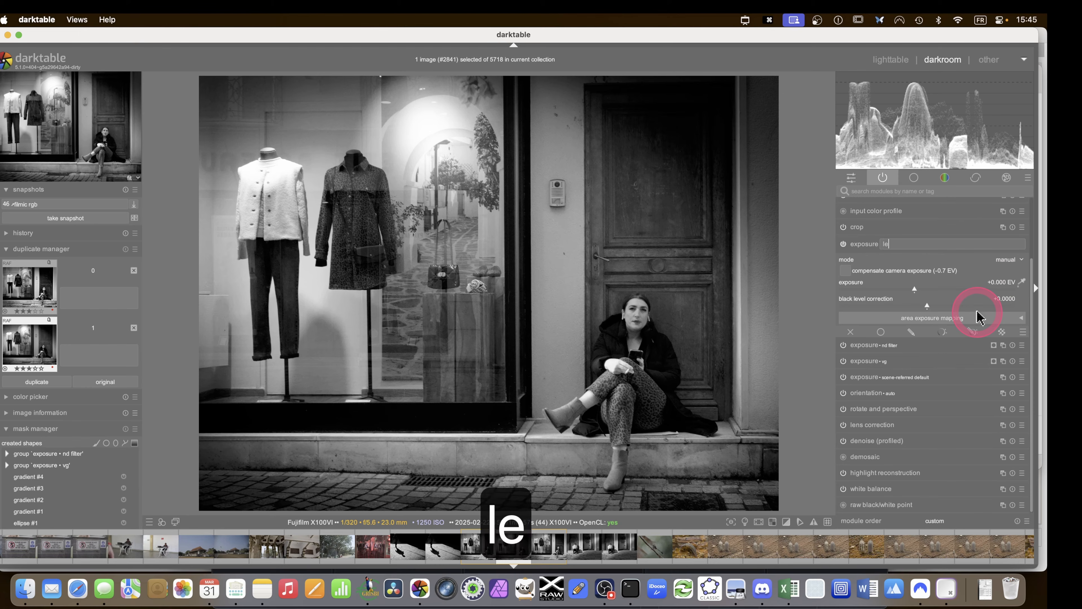
# Confirm the instance name leopard and outline the seated woman's leopard-print trousers with a drawn path mask
pyautogui.press('Return')
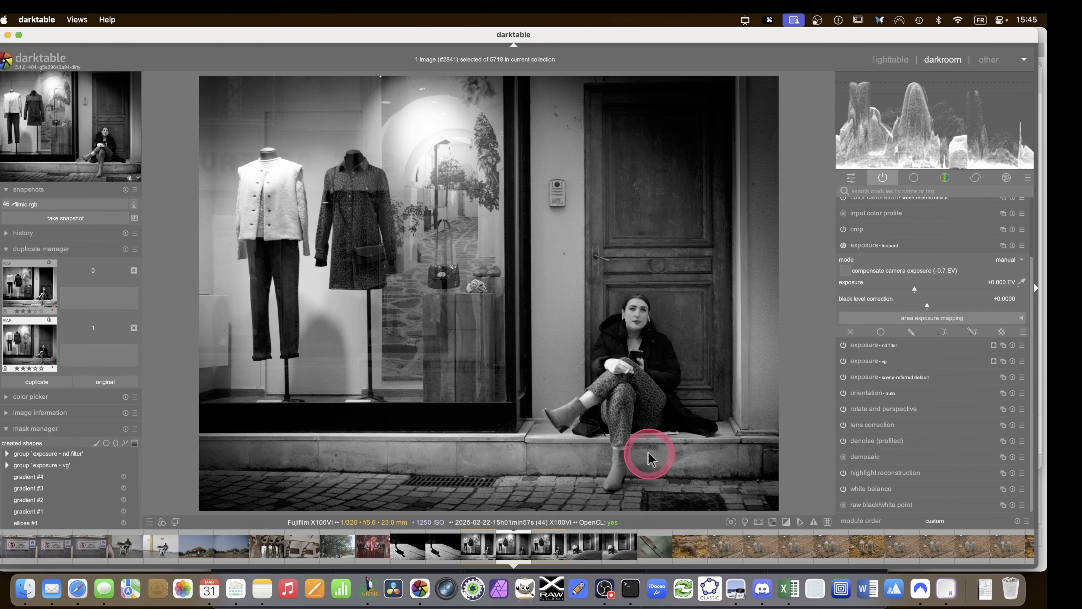
pyautogui.scroll(2, 647, 456)
pyautogui.scroll(1, 655, 450)
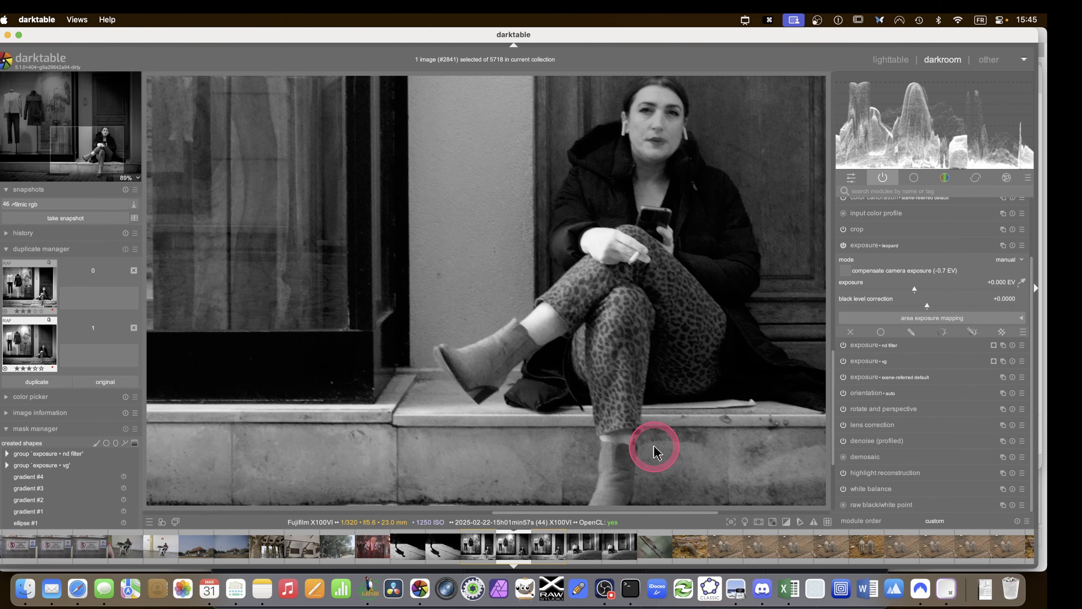
pyautogui.click(912, 332)
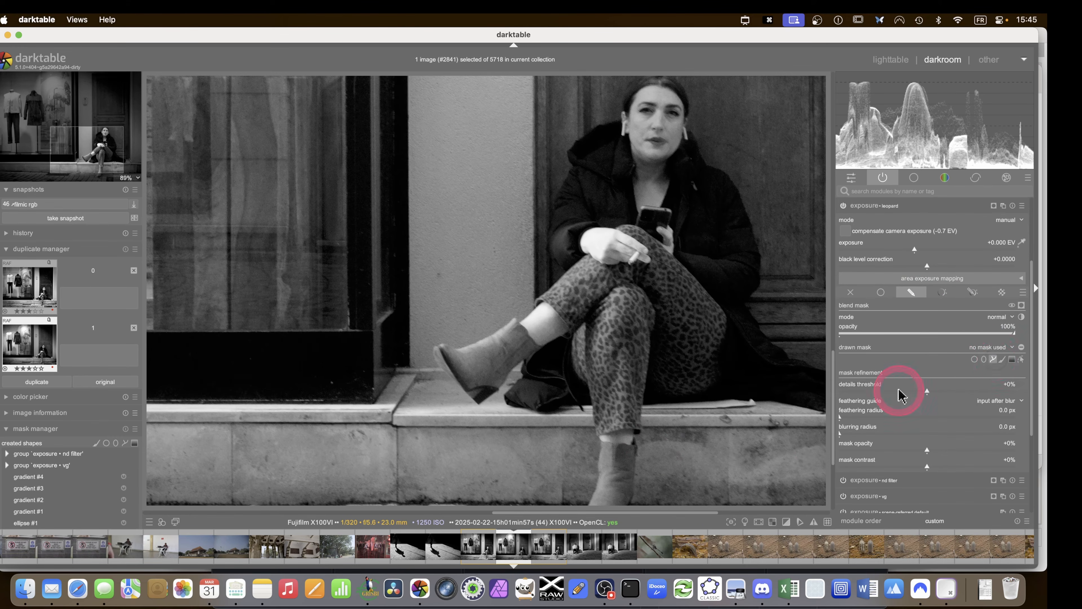
pyautogui.click(600, 431)
pyautogui.click(639, 428)
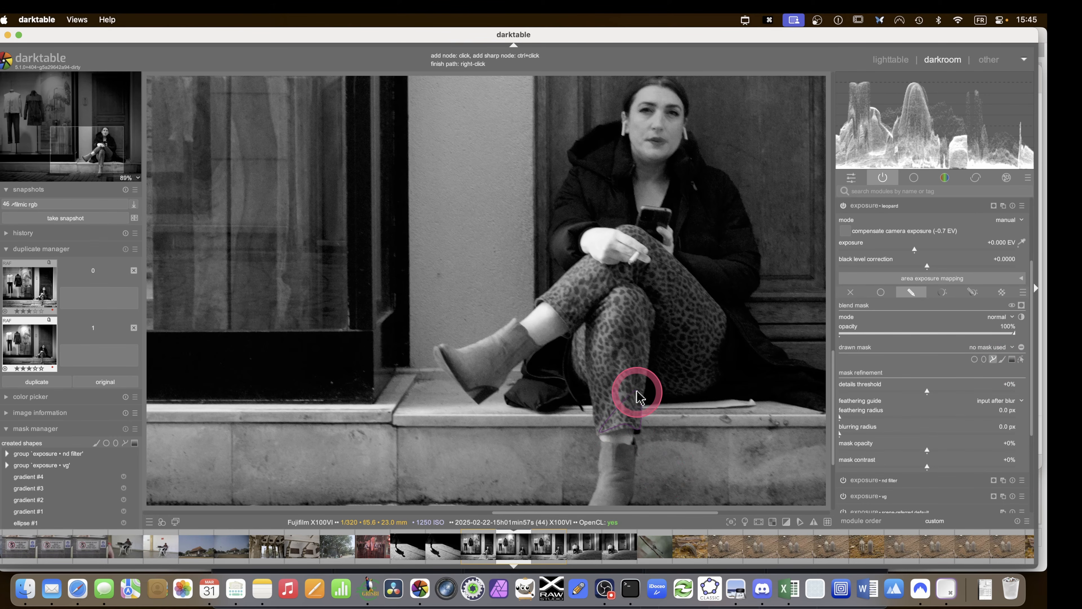
pyautogui.click(646, 319)
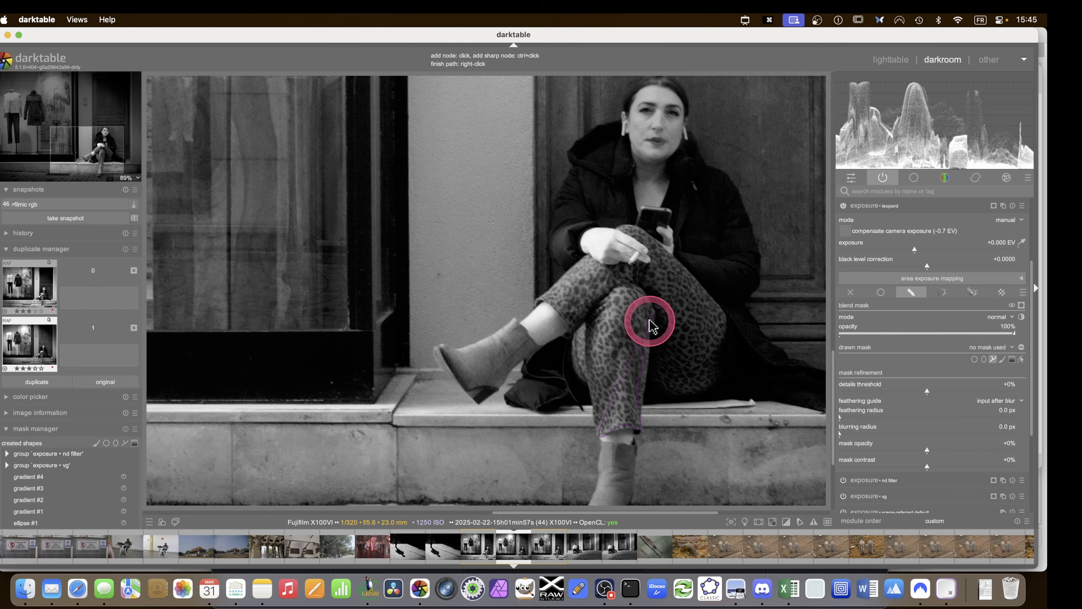
pyautogui.click(694, 370)
pyautogui.click(717, 347)
pyautogui.click(716, 315)
pyautogui.click(698, 287)
pyautogui.click(672, 266)
pyautogui.click(653, 244)
pyautogui.click(643, 237)
pyautogui.click(627, 232)
pyautogui.click(607, 243)
pyautogui.click(593, 255)
pyautogui.click(571, 272)
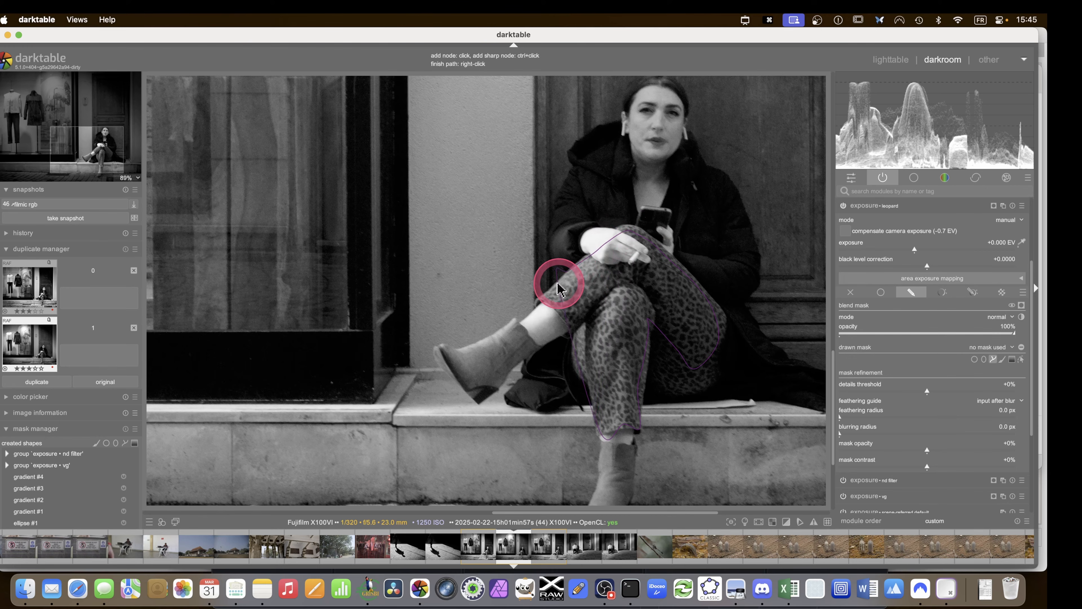
pyautogui.click(552, 297)
pyautogui.click(580, 344)
pyautogui.click(589, 372)
pyautogui.click(598, 394)
pyautogui.rightClick(598, 394)
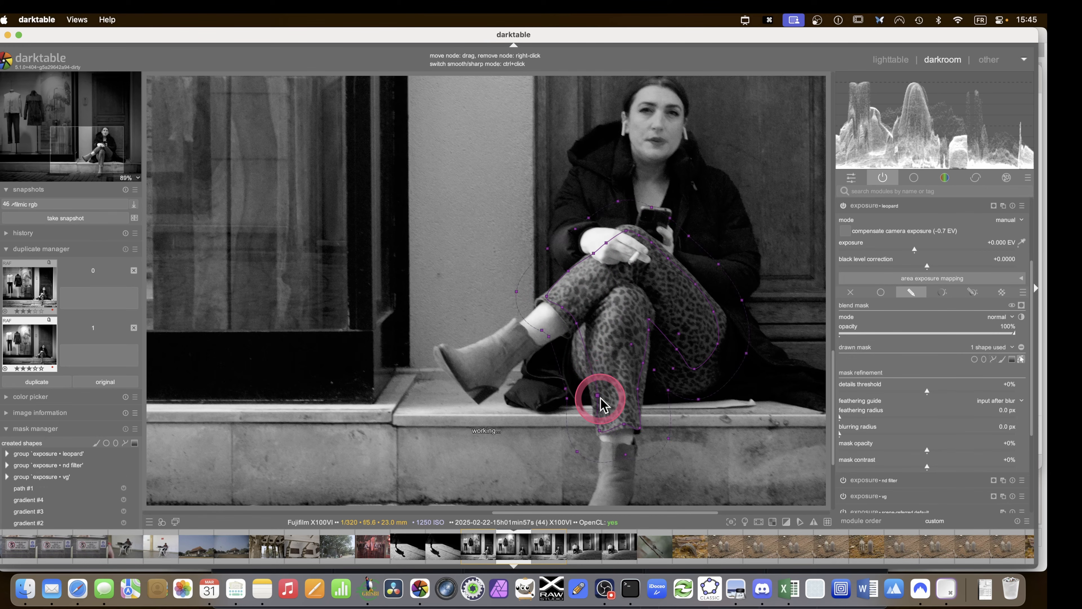
# Narrow the trouser path's feather border and, with the mask overlay shown, set the feathering radius to about 22.7 px
pyautogui.scroll(-3, 611, 320)
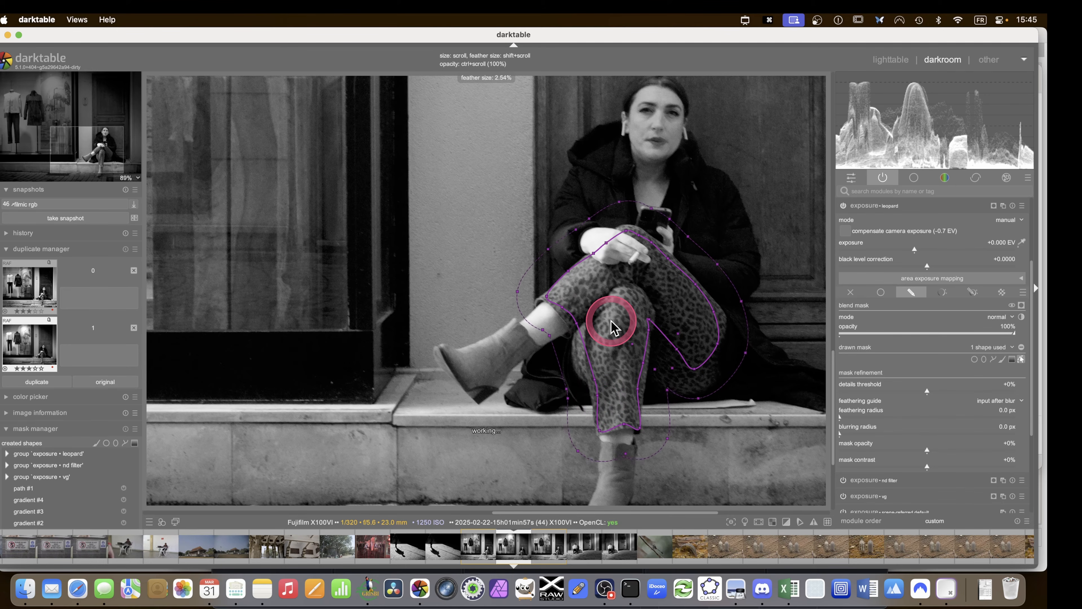
pyautogui.scroll(-6, 611, 320)
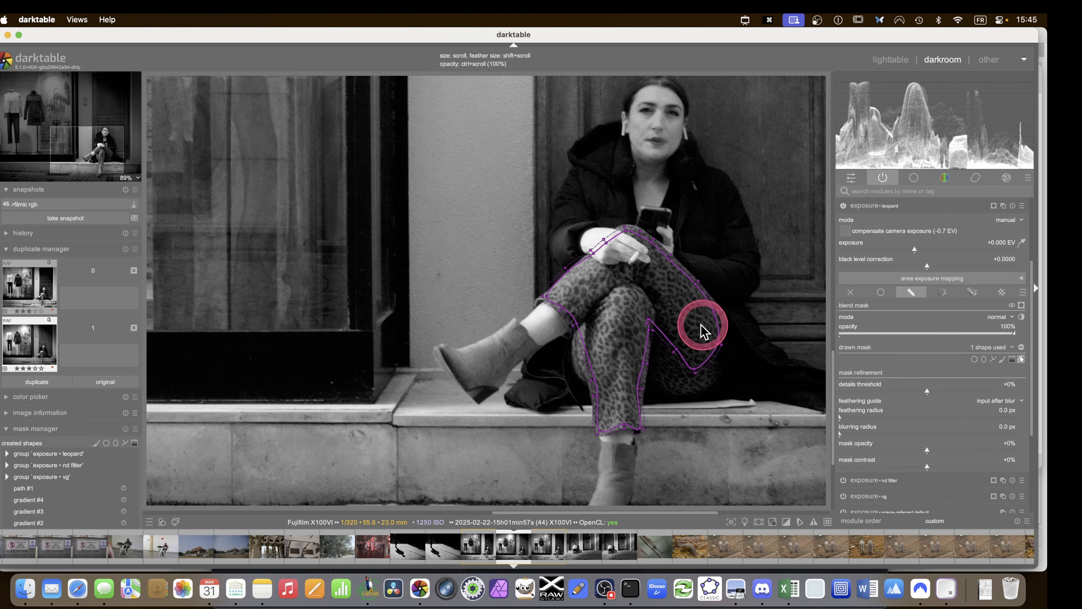
pyautogui.press('m')
pyautogui.scroll(-3, 867, 469)
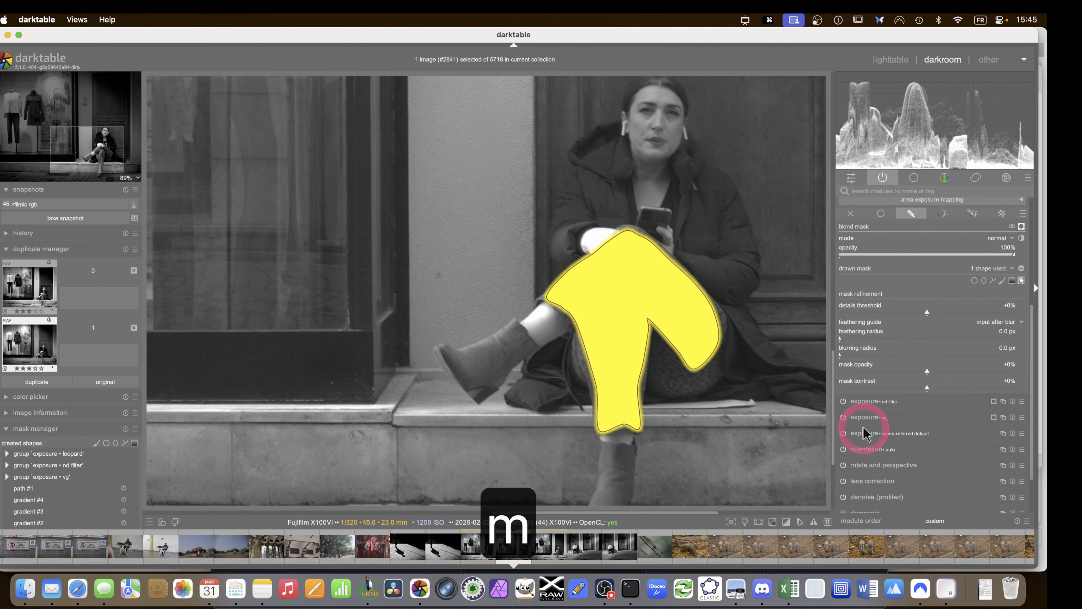
pyautogui.click(856, 354)
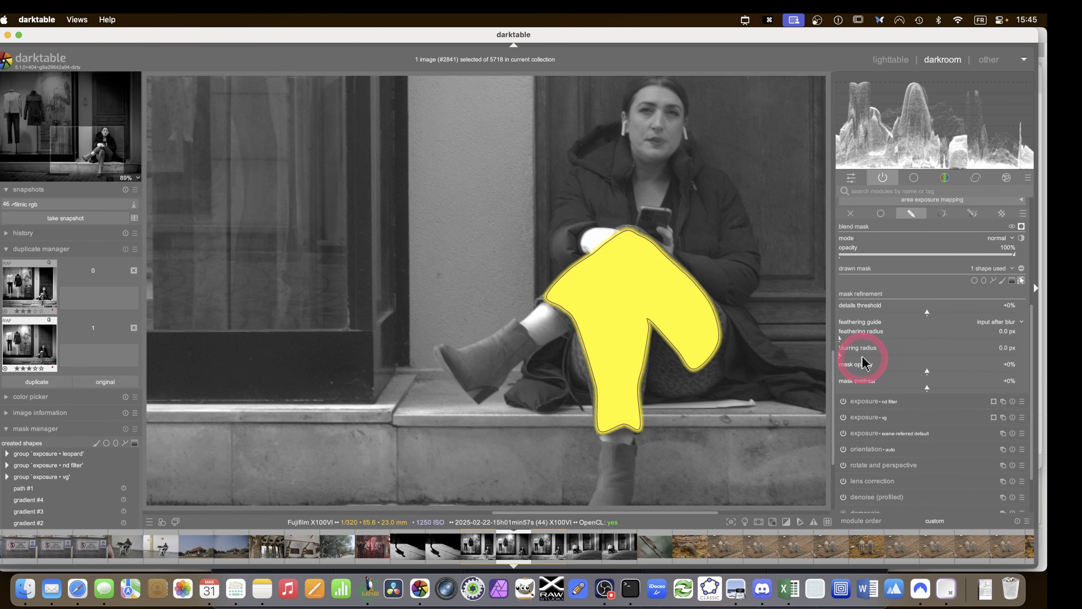
pyautogui.click(854, 338)
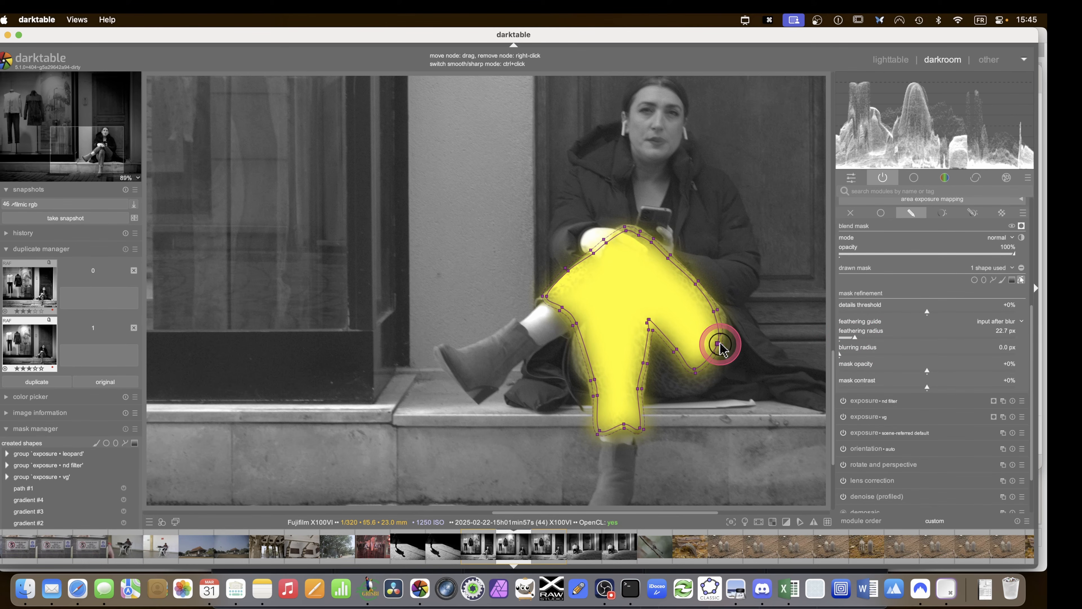
# Fine-tune the trouser path's nodes at the thigh, between the legs, and along the raised shin
pyautogui.click(720, 345)
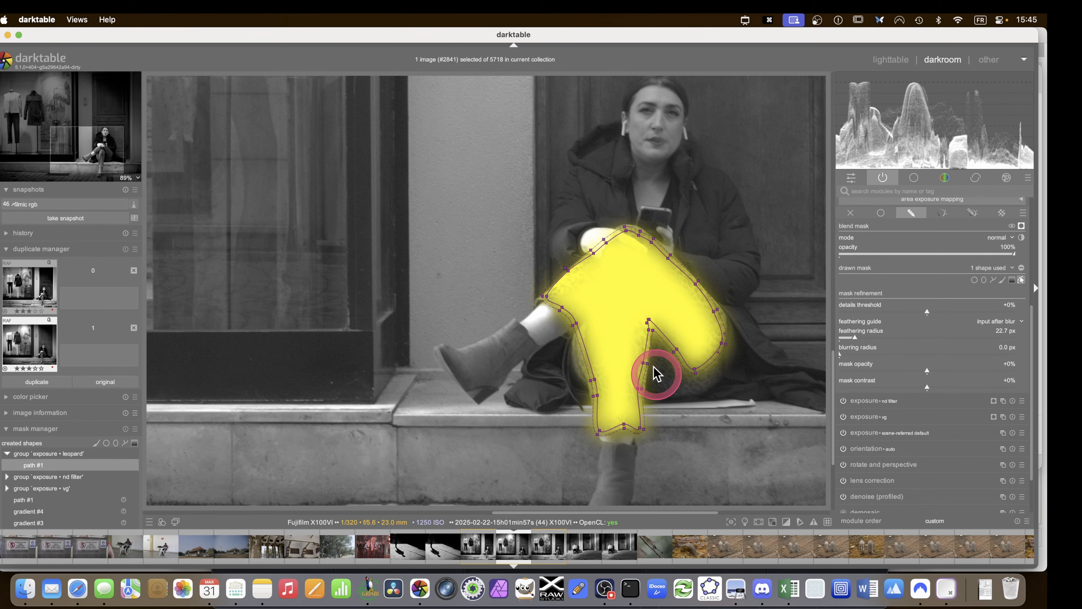
pyautogui.click(650, 318)
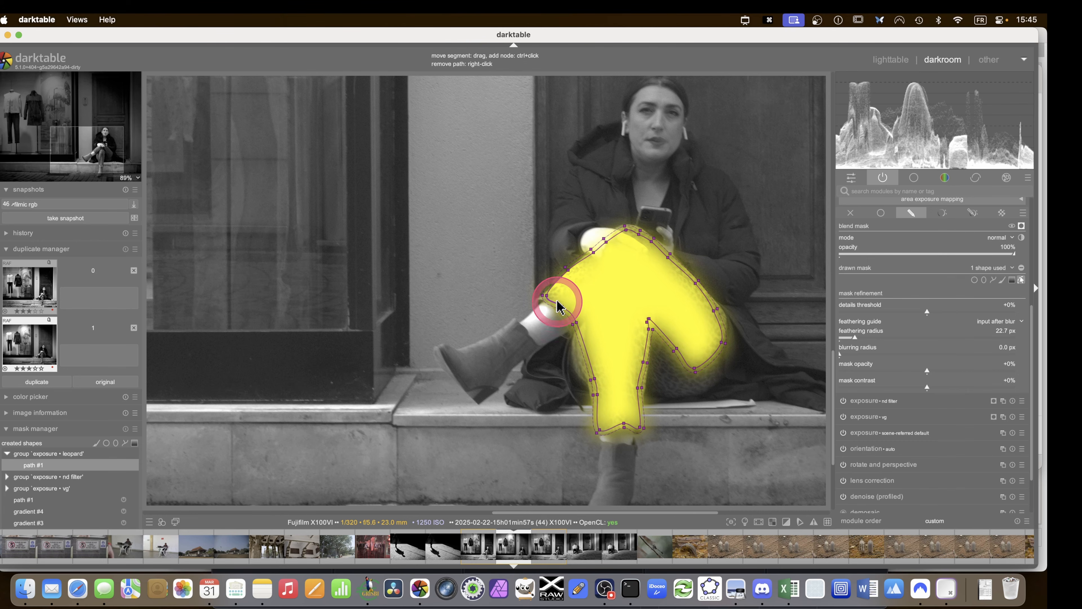
pyautogui.click(570, 276)
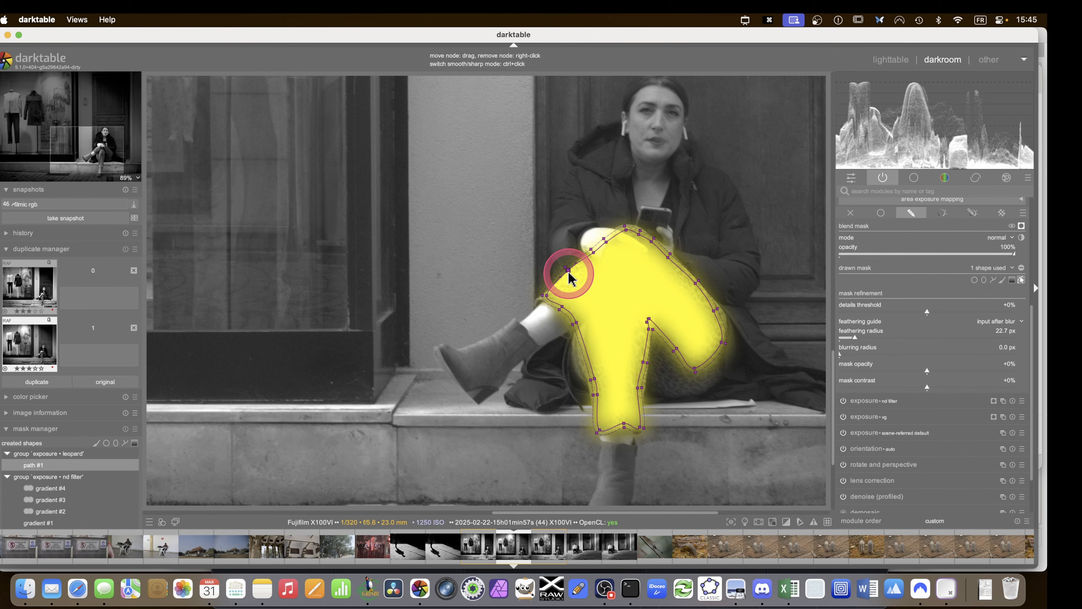
pyautogui.moveTo(570, 276); pyautogui.dragTo(593, 253)
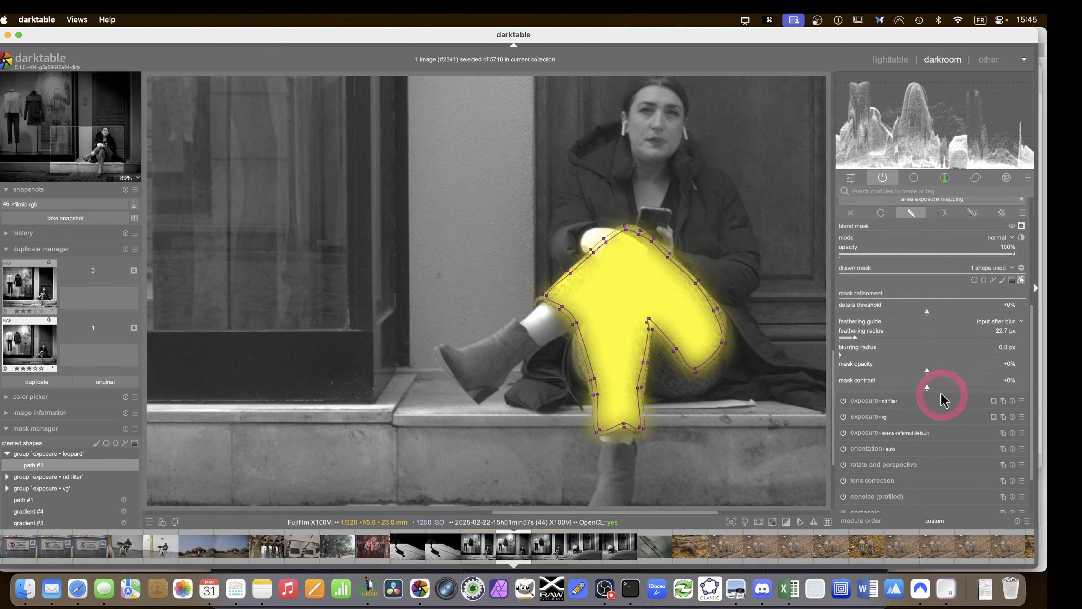
# Add a parametric mask on the Jz channel with upper input limits of 0.69 and 0.74, and collapse the leopard instance
pyautogui.click(972, 212)
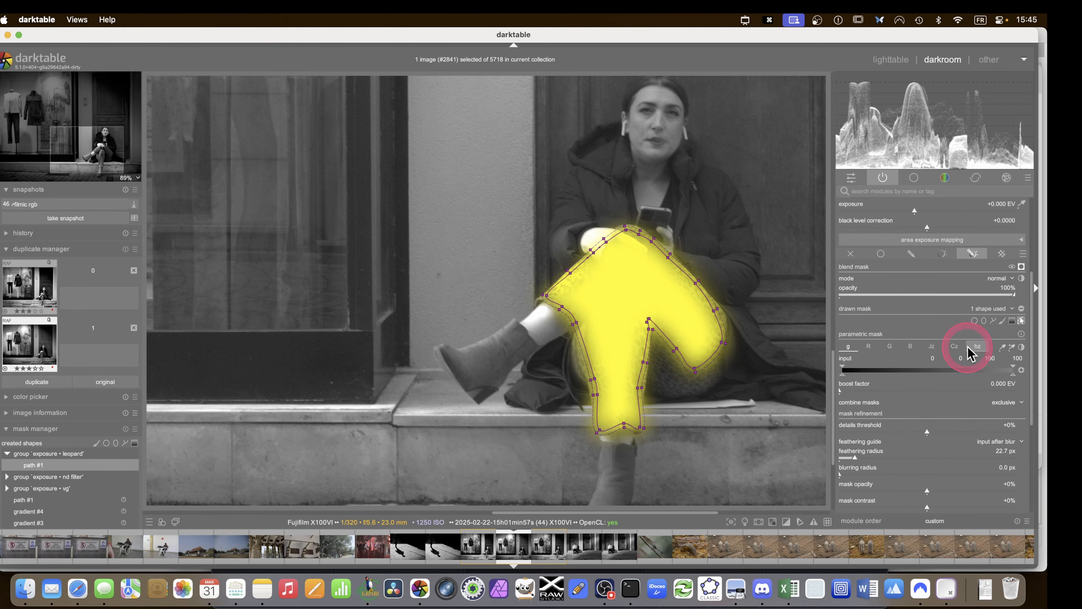
pyautogui.click(977, 347)
pyautogui.click(931, 347)
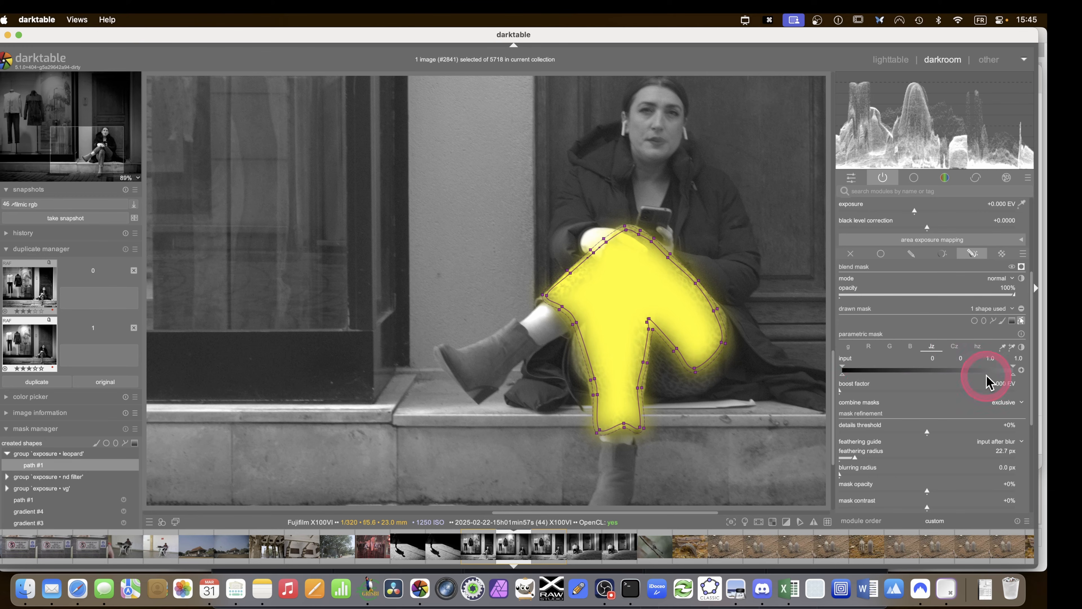
pyautogui.moveTo(1010, 375); pyautogui.dragTo(969, 377)
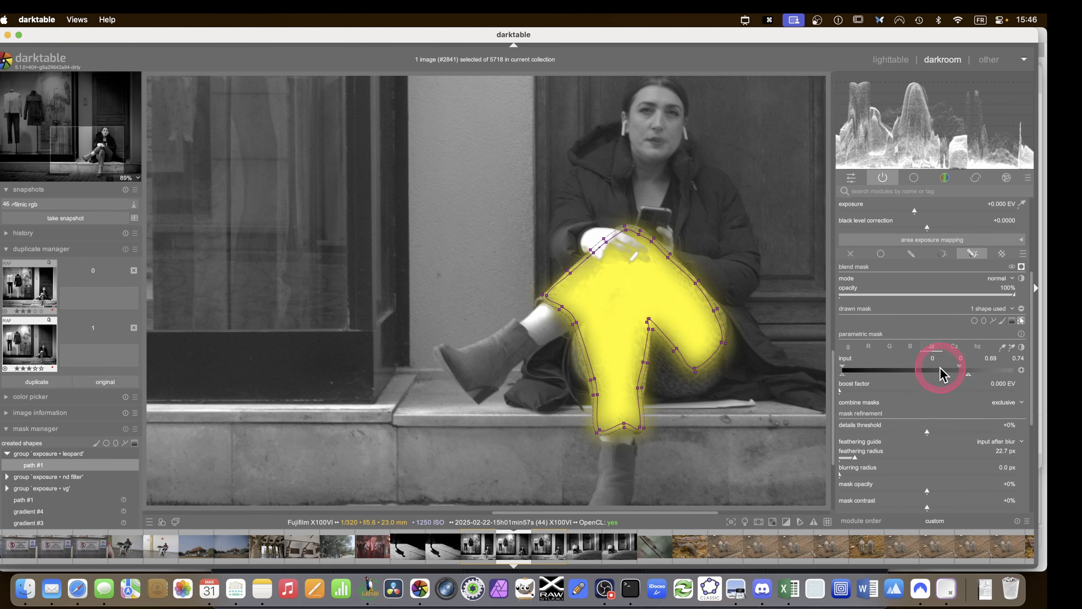
pyautogui.scroll(1, 896, 386)
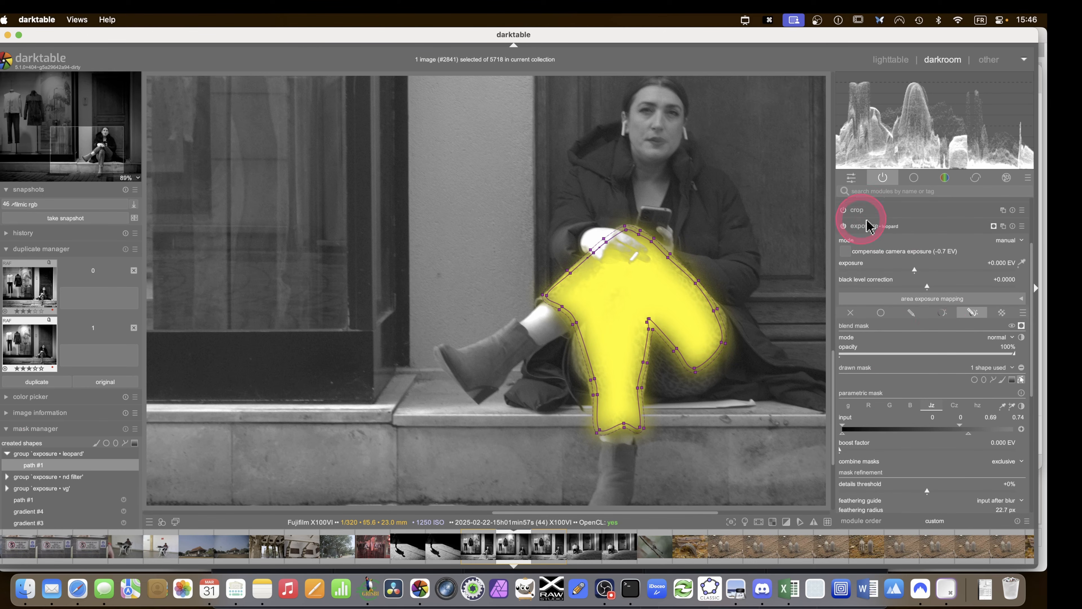
pyautogui.click(866, 230)
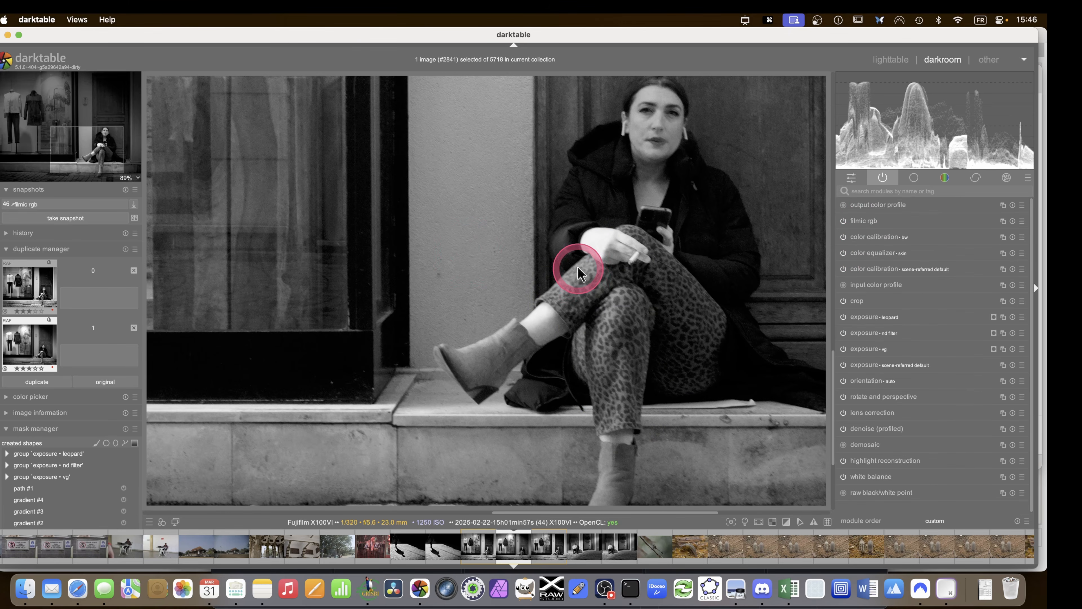
# Outline the mannequin's leopard-print coat with a second path in the leopard instance, check its mask overlay, and collapse the module
pyautogui.moveTo(102, 143); pyautogui.dragTo(44, 116)
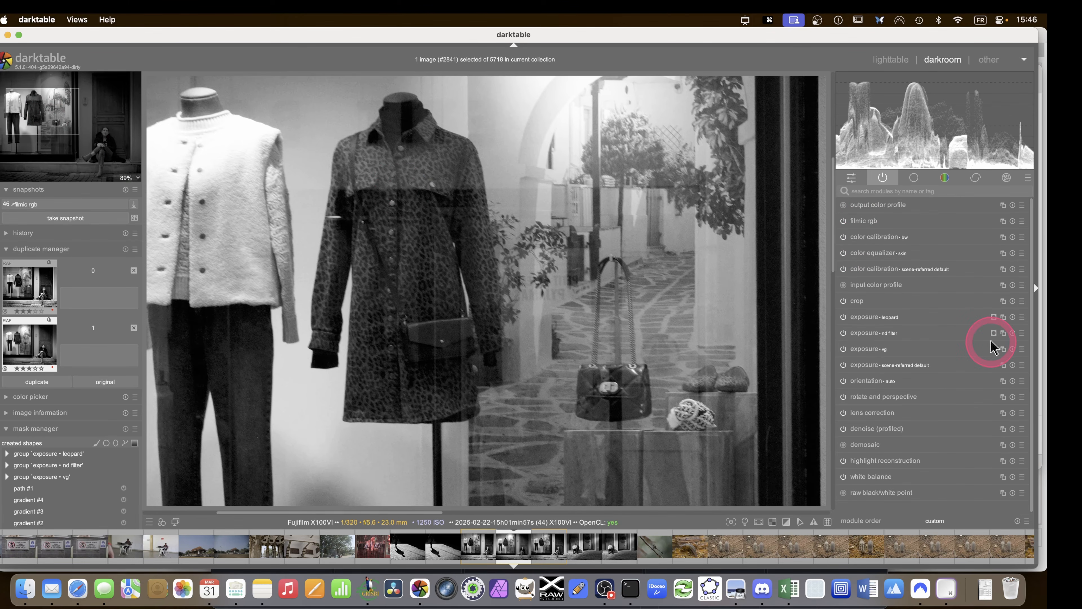
pyautogui.click(849, 318)
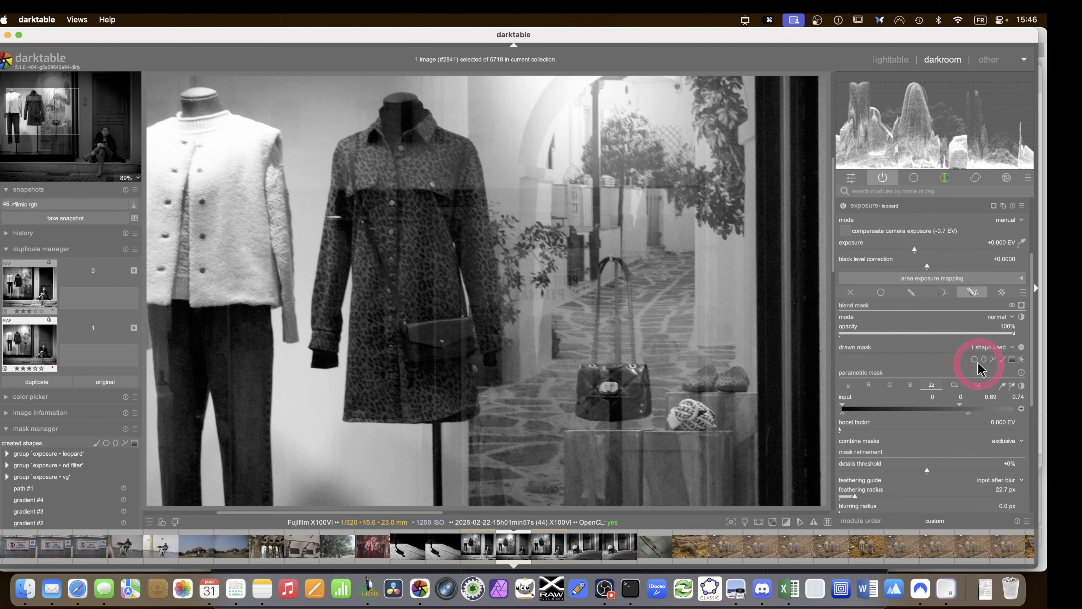
pyautogui.click(993, 360)
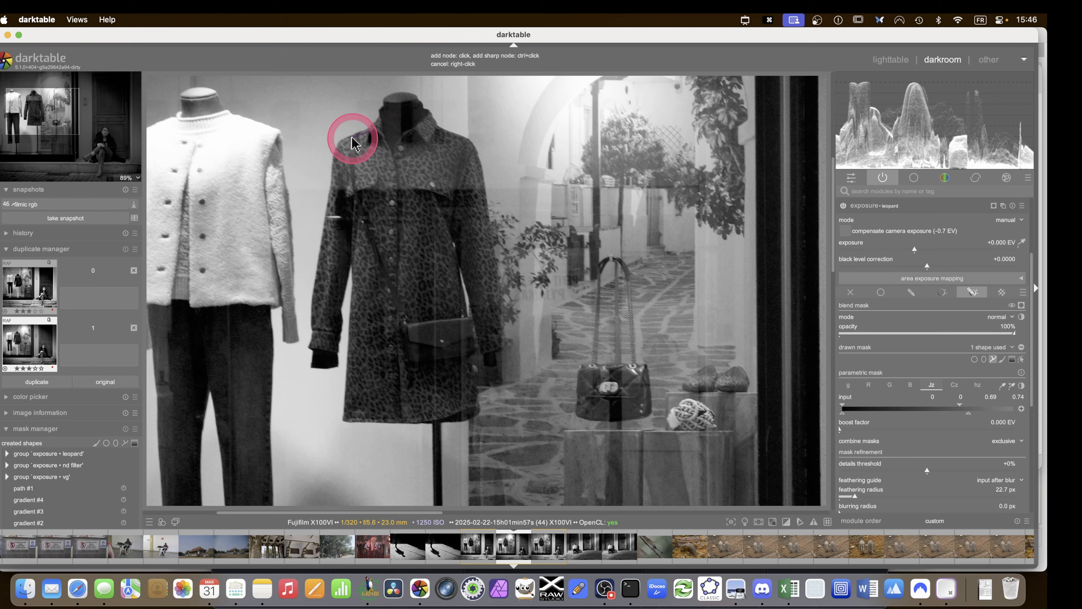
pyautogui.click(339, 173)
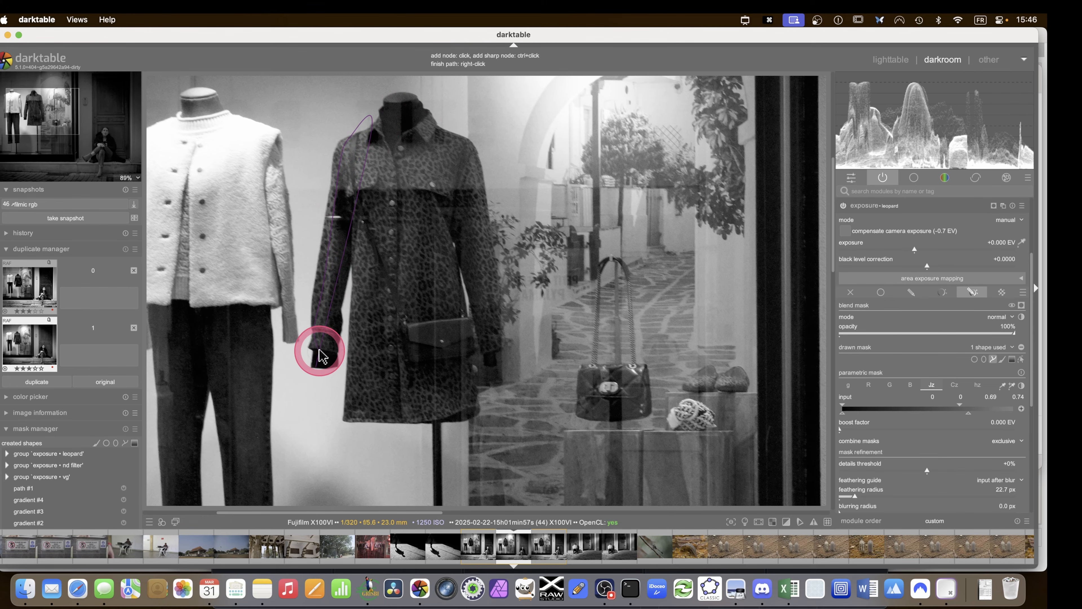
pyautogui.click(331, 349)
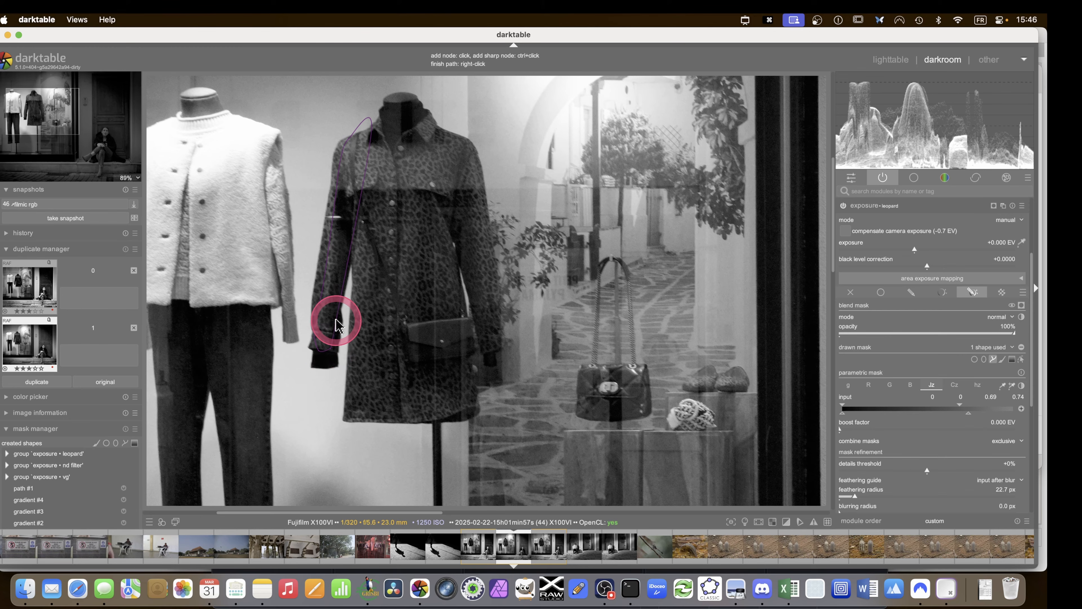
pyautogui.click(354, 246)
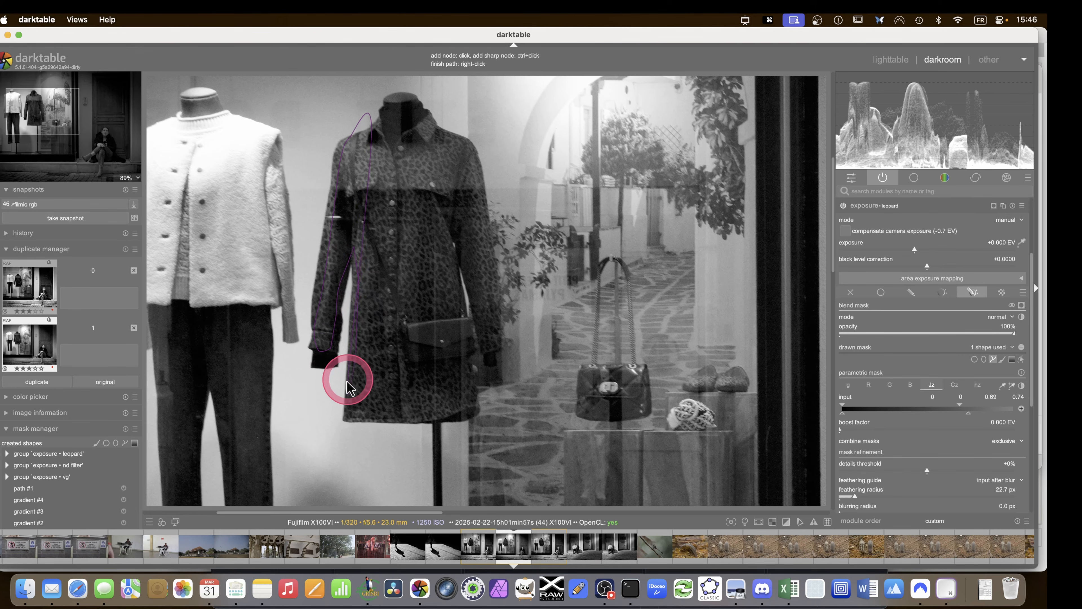
pyautogui.click(381, 415)
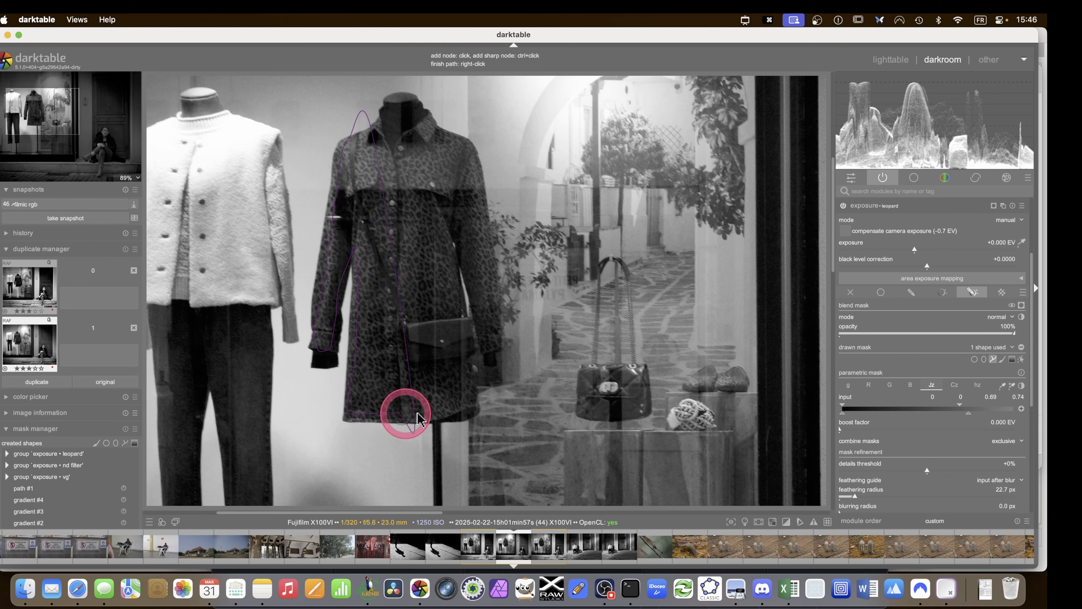
pyautogui.click(472, 410)
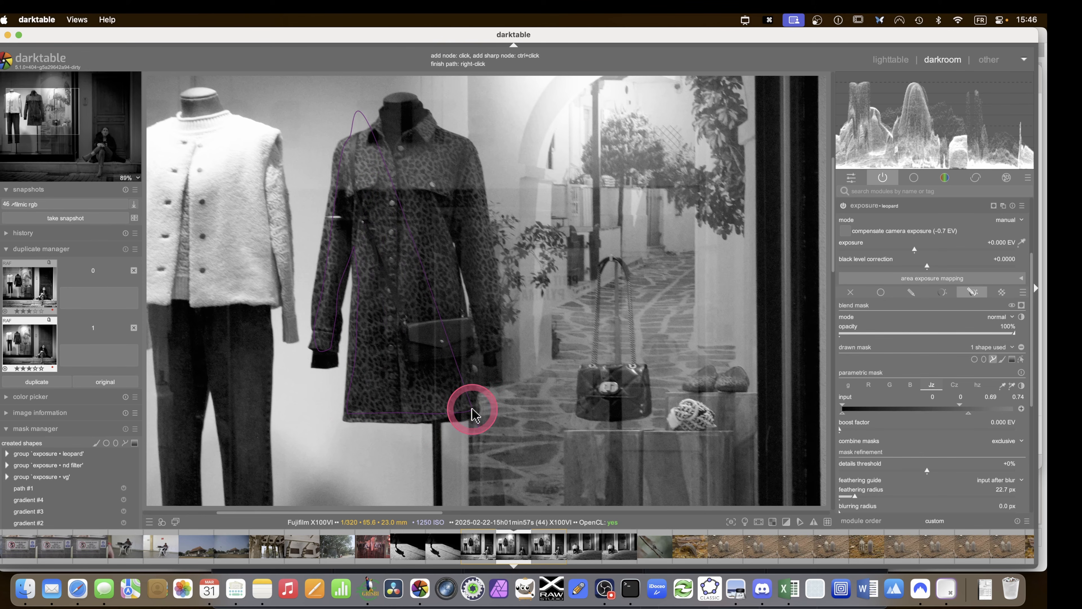
pyautogui.click(455, 252)
pyautogui.click(498, 376)
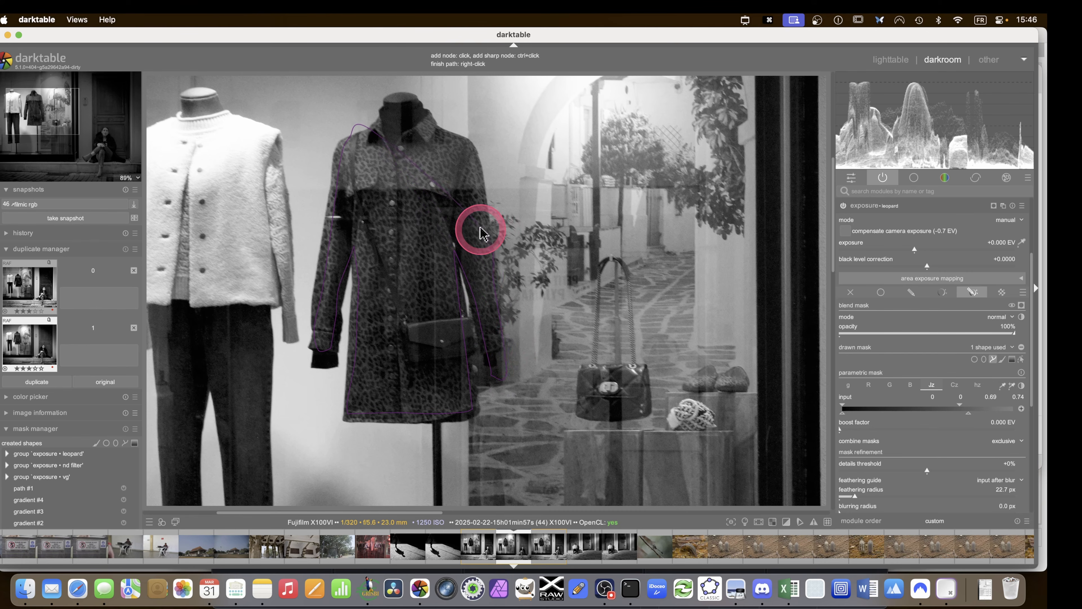
pyautogui.click(435, 132)
pyautogui.click(430, 121)
pyautogui.click(399, 141)
pyautogui.click(391, 155)
pyautogui.click(376, 140)
pyautogui.rightClick(379, 161)
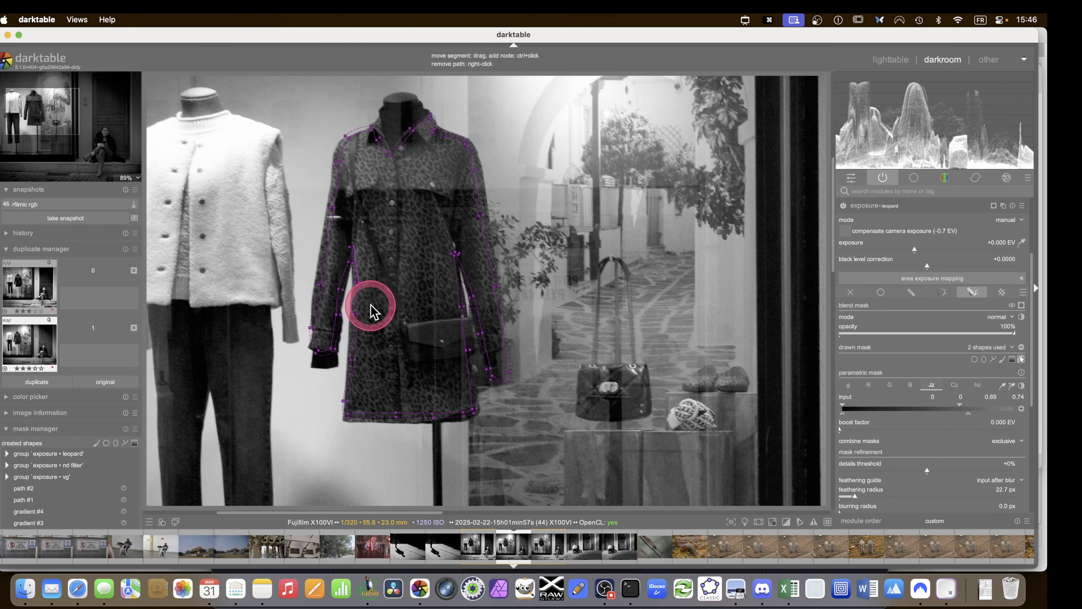
pyautogui.press('m')
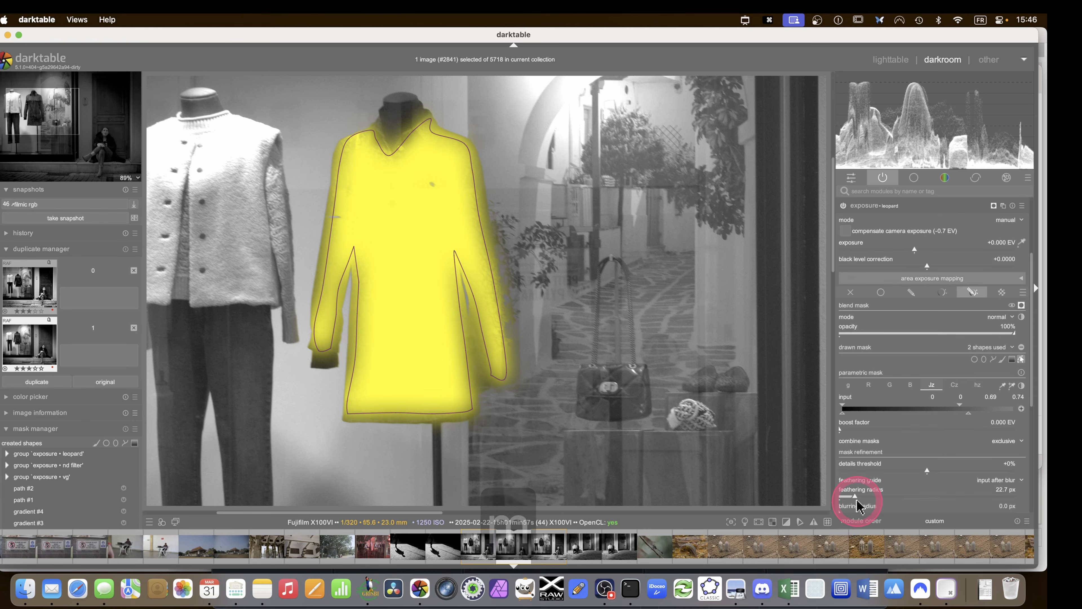
pyautogui.click(868, 206)
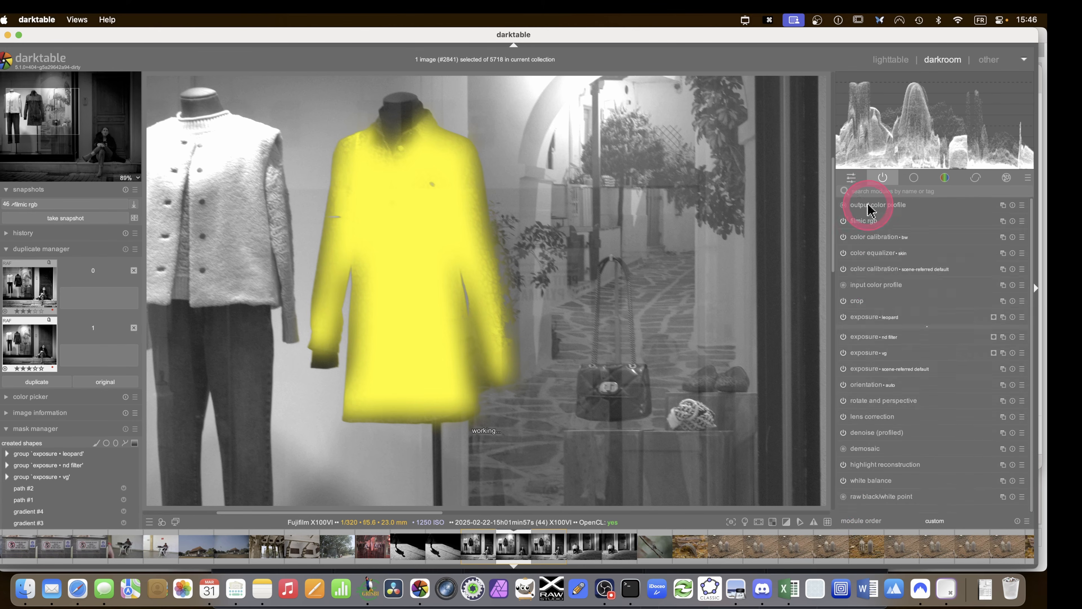
# Set the leopard instance's exposure to about +0.806 EV with the whole photo in view
pyautogui.scroll(-2, 599, 388)
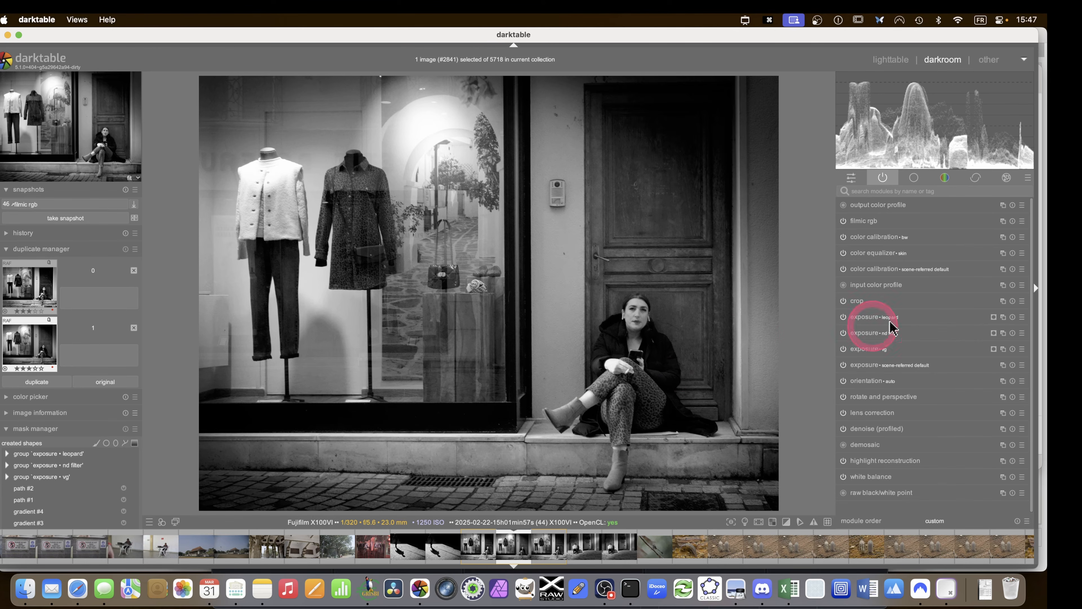
pyautogui.click(878, 319)
pyautogui.moveTo(916, 254); pyautogui.dragTo(941, 255)
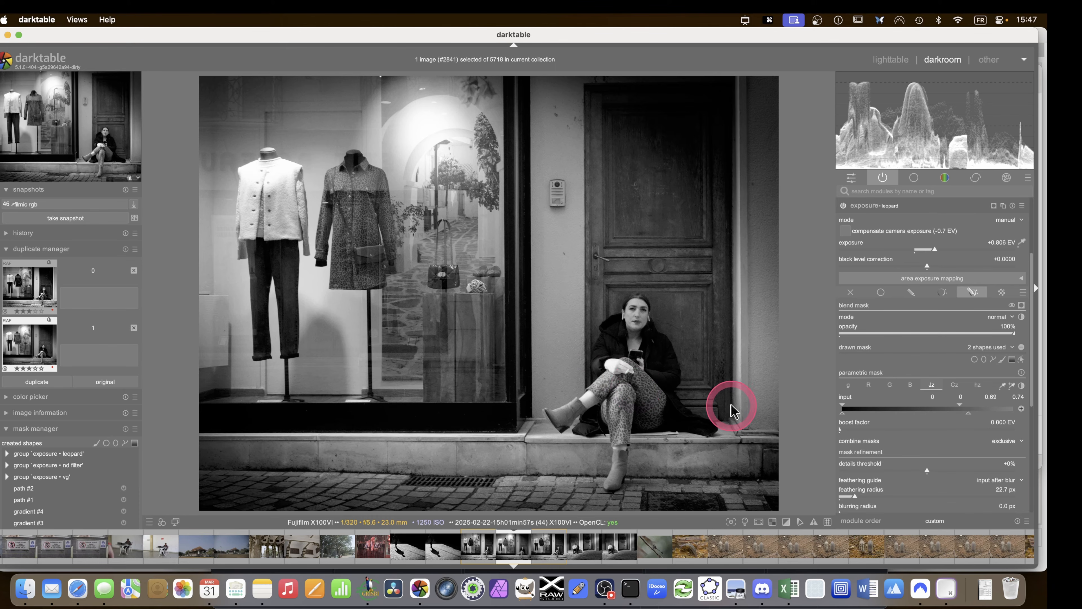
# Collapse the leopard exposure instance and apply the "dehaze: extra contrast" preset to the diffuse or sharpen module
pyautogui.click(868, 213)
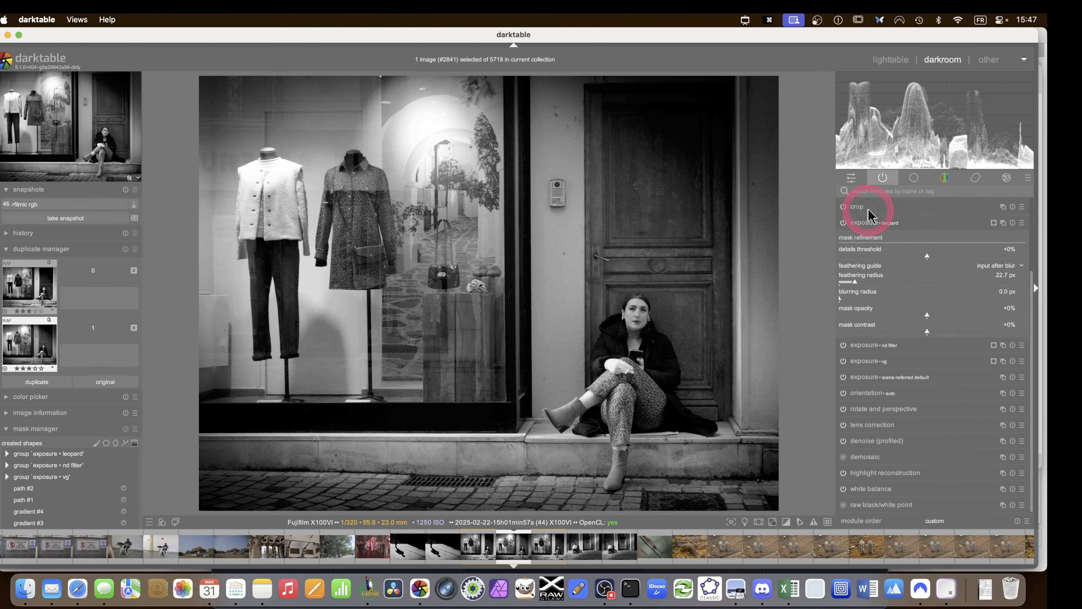
pyautogui.click(975, 177)
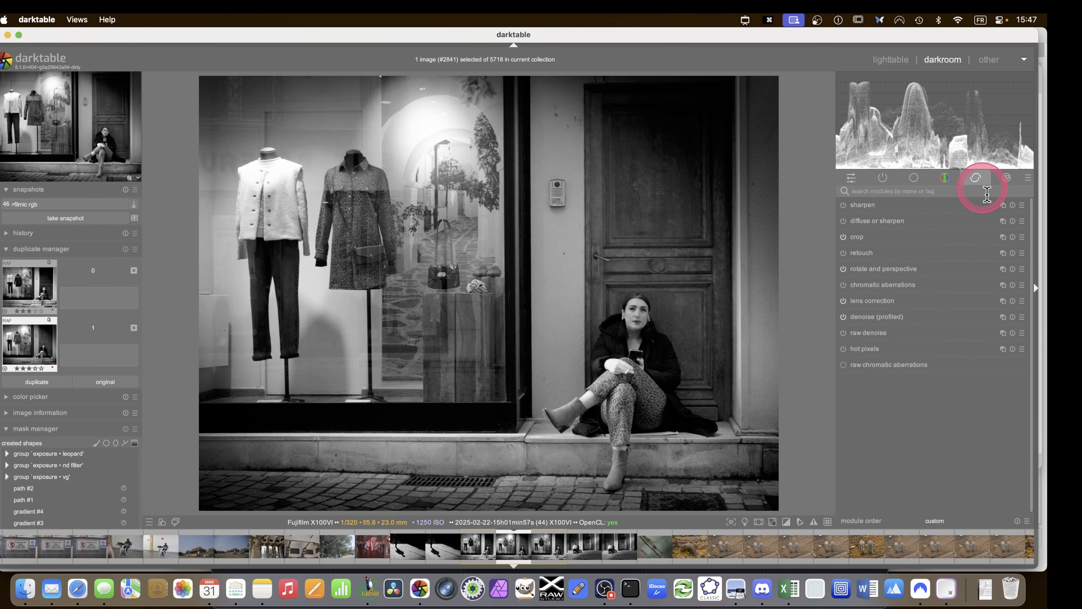
pyautogui.click(1021, 221)
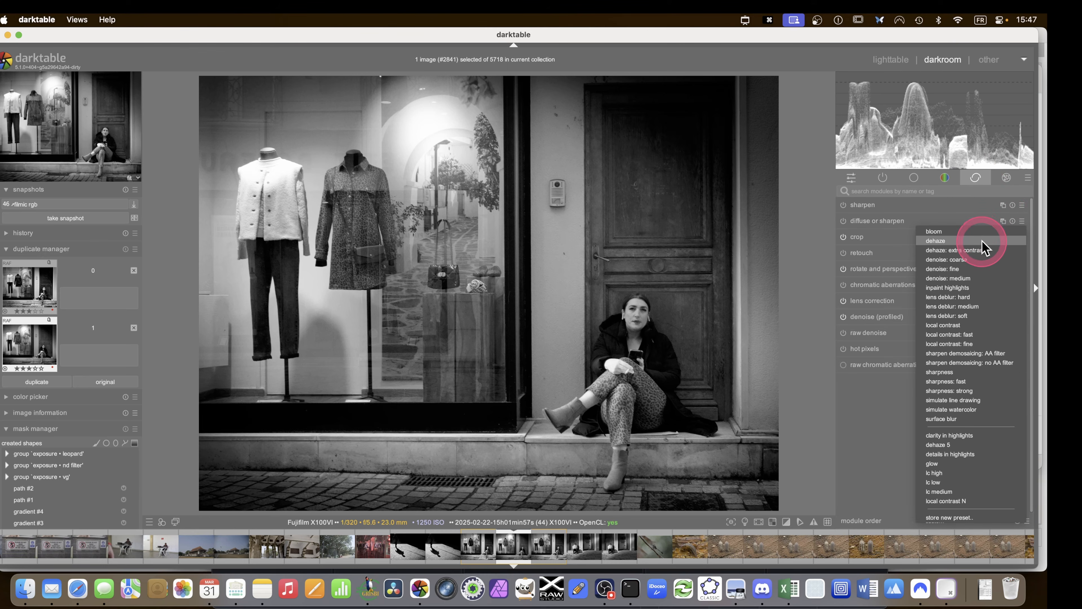
pyautogui.click(979, 251)
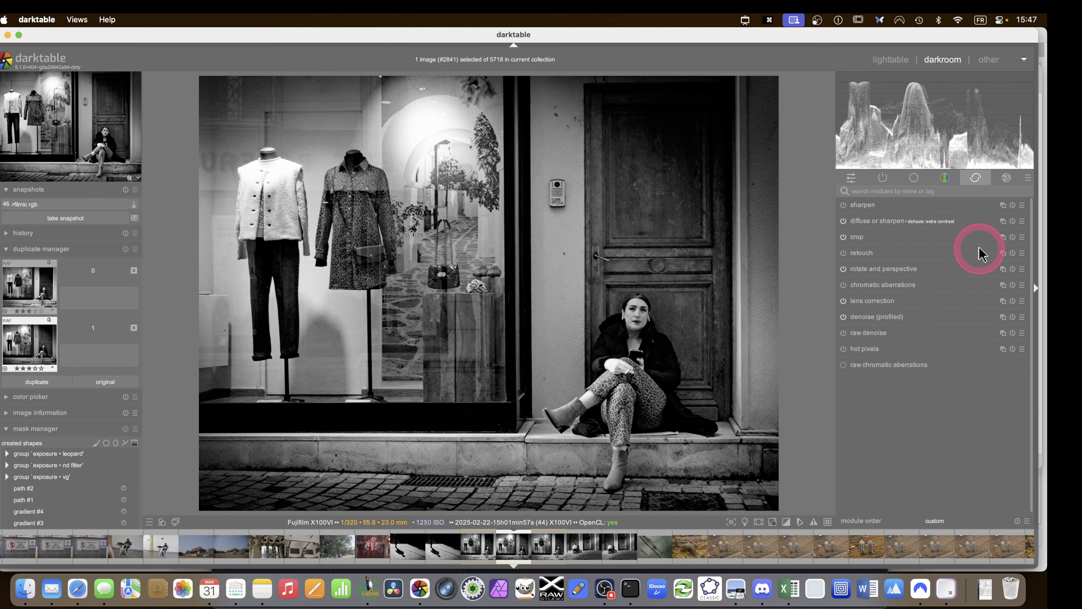
# Limit the diffuse or sharpen effect with the leopard exposure instance's raster mask, and compare the photo with and without it
pyautogui.click(883, 224)
pyautogui.scroll(-5, 930, 299)
pyautogui.click(1001, 363)
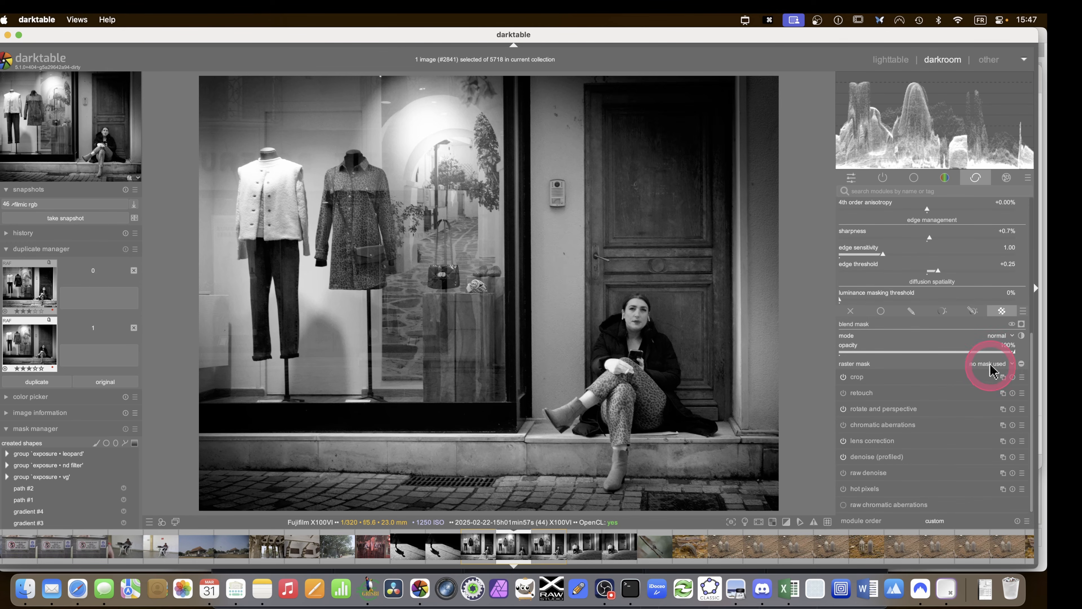
pyautogui.click(991, 370)
pyautogui.click(975, 391)
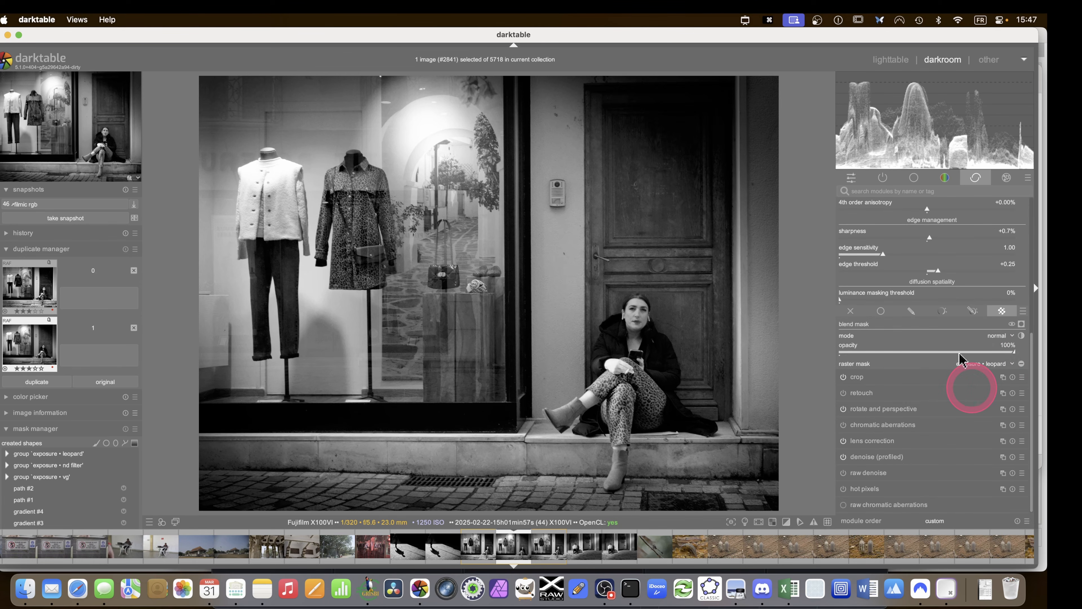
pyautogui.scroll(3, 874, 213)
pyautogui.click(875, 222)
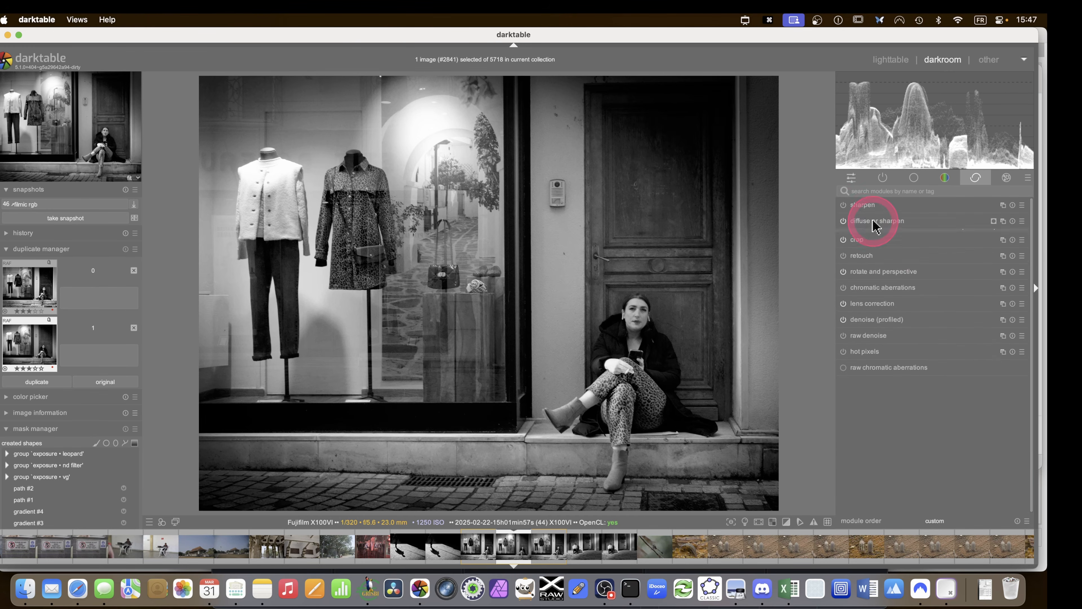
pyautogui.click(844, 221)
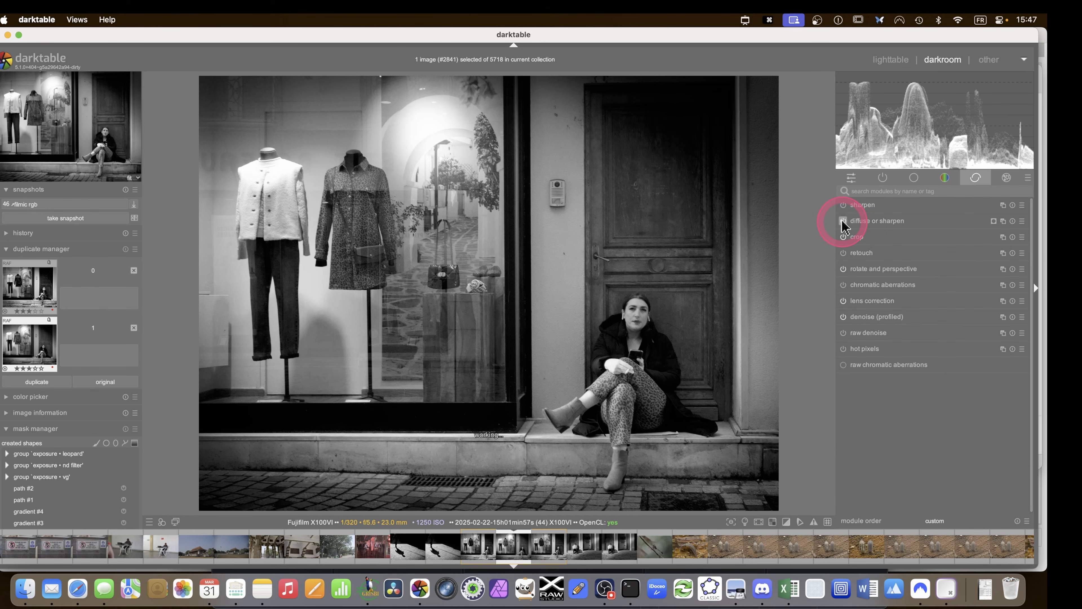
pyautogui.click(843, 221)
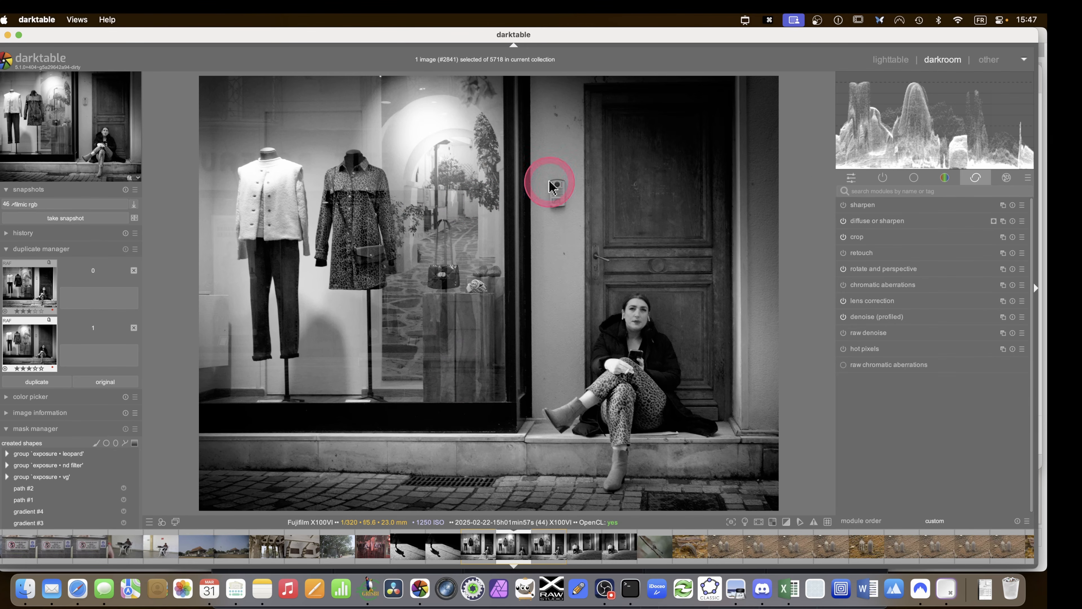
# Add a new diffuse or sharpen instance, try the lc medium preset on it, and settle on lc high
pyautogui.keyDown('ctrl'); pyautogui.click(1004, 221); pyautogui.keyUp('ctrl')
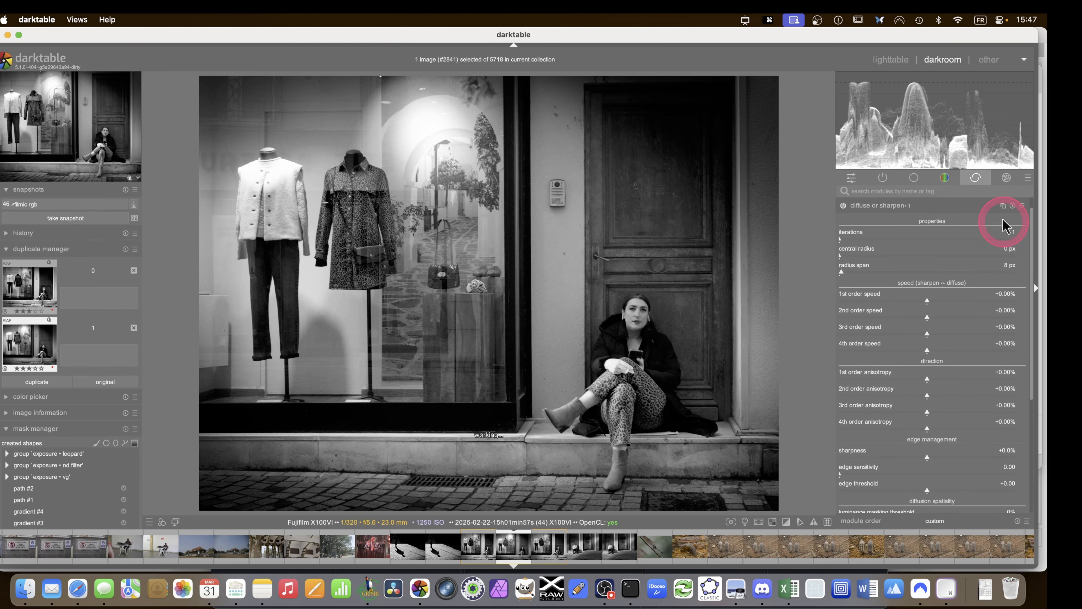
pyautogui.click(1022, 205)
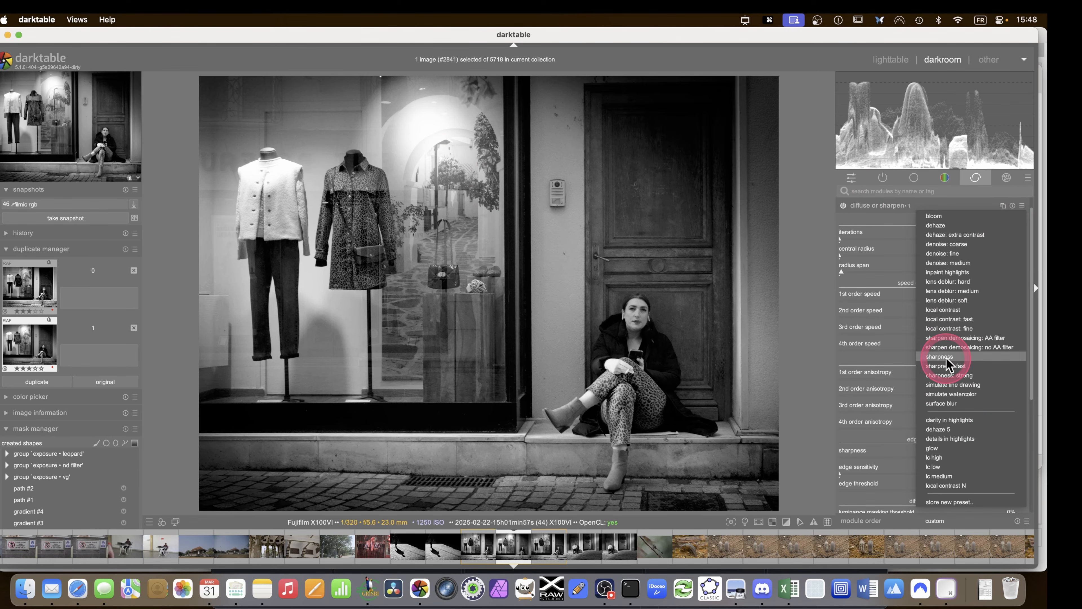
pyautogui.click(987, 477)
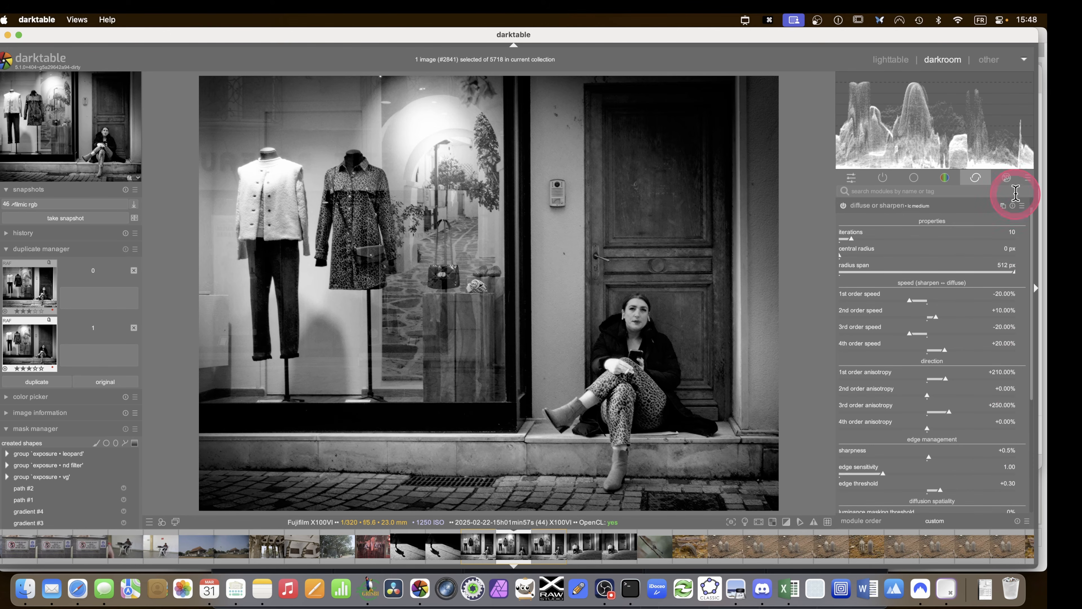
pyautogui.click(1022, 205)
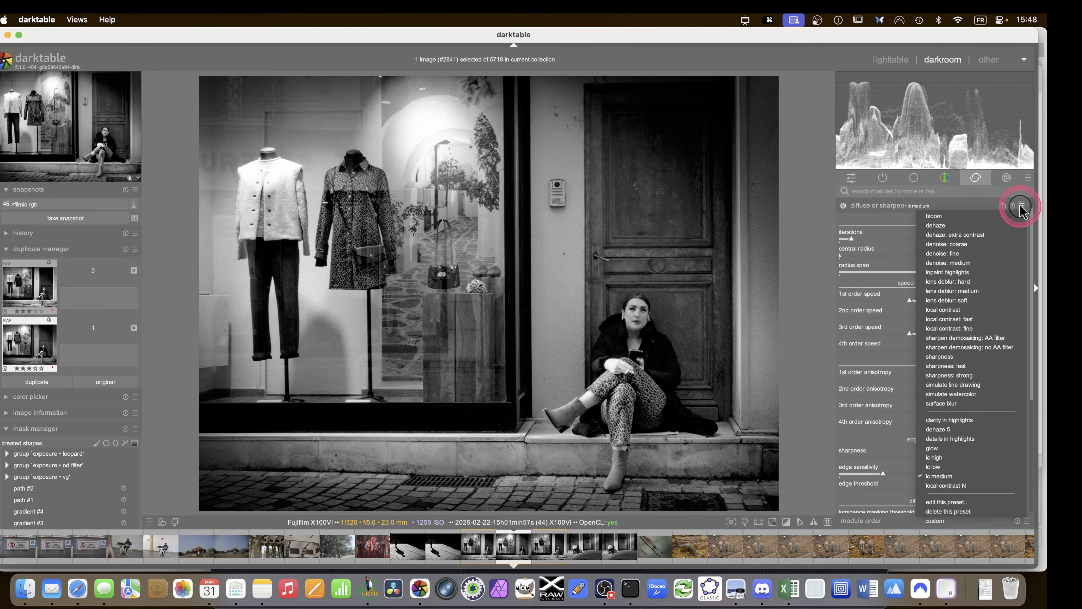
pyautogui.click(992, 457)
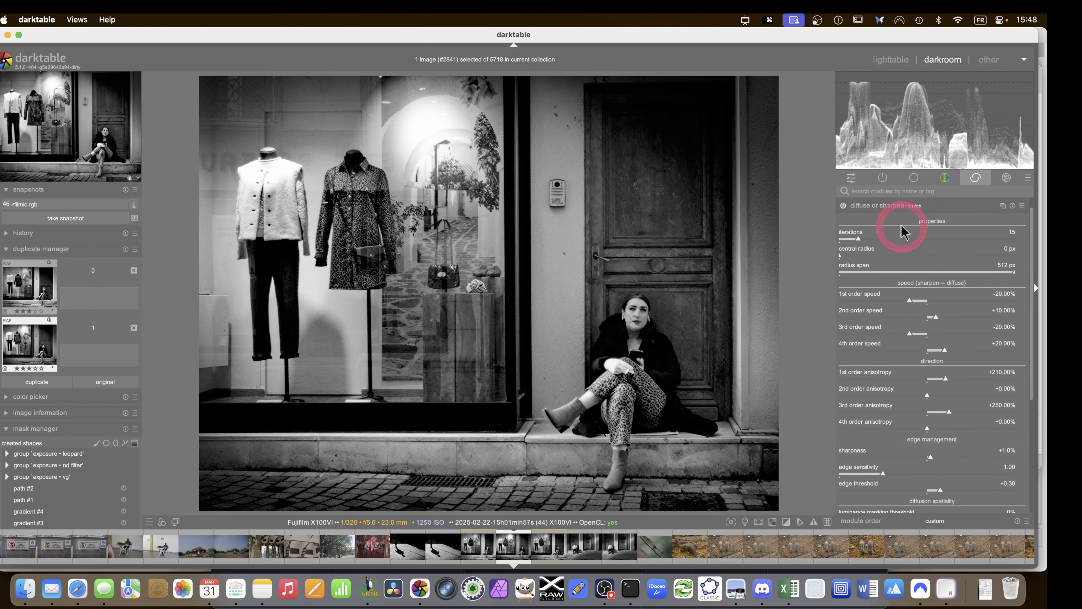
# Add a g-channel parametric mask with lower input limits of 11.8 and 16.9 to the new instance, checking its mask overlay and effect
pyautogui.scroll(-5, 887, 362)
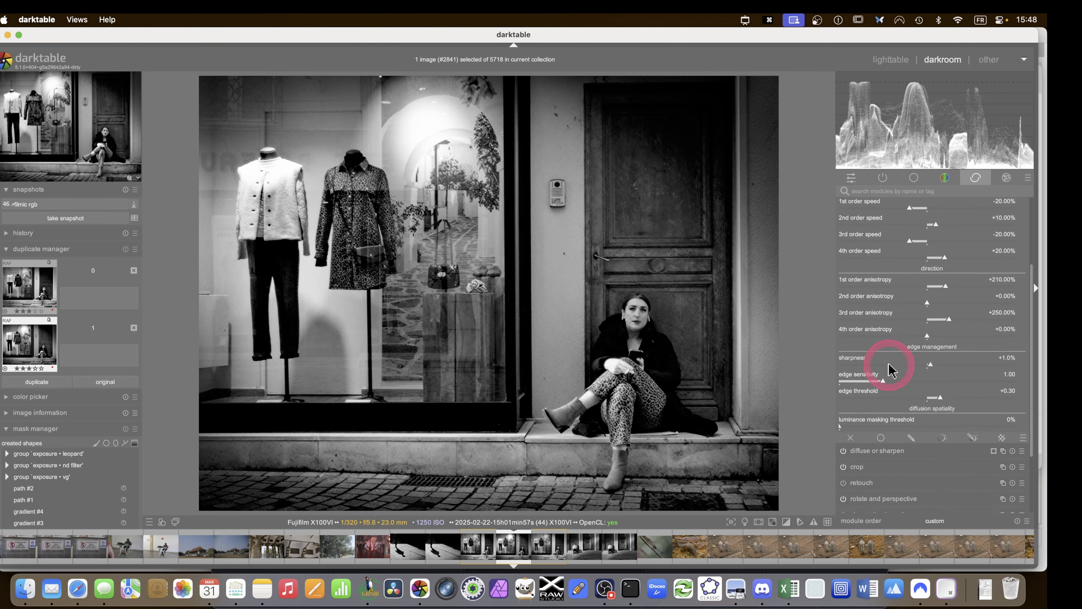
pyautogui.click(944, 380)
pyautogui.scroll(-4, 930, 375)
pyautogui.press('m')
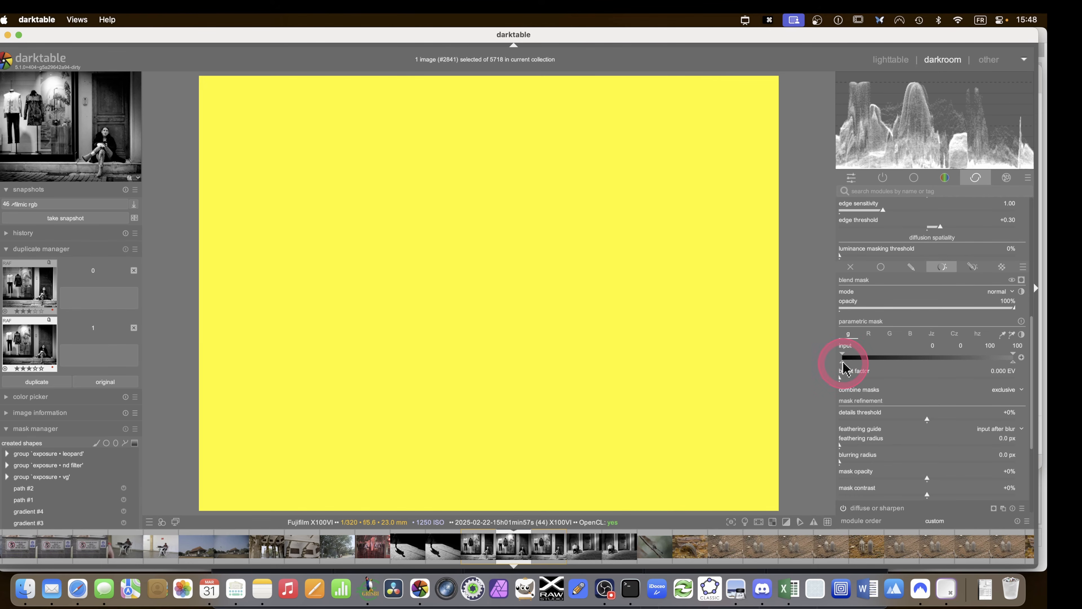
pyautogui.moveTo(845, 366); pyautogui.dragTo(865, 366)
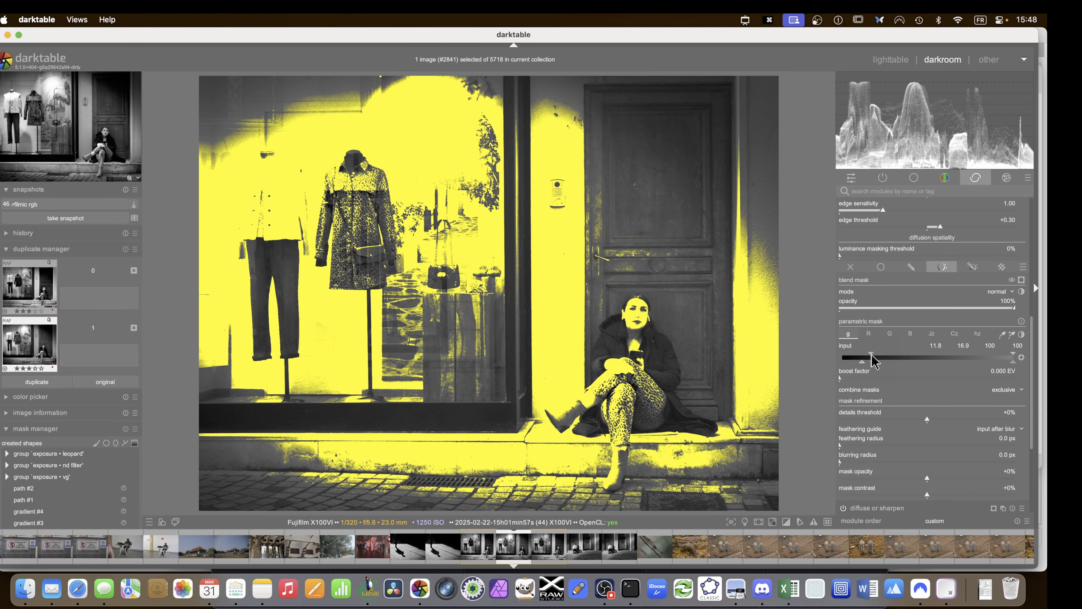
pyautogui.press('m')
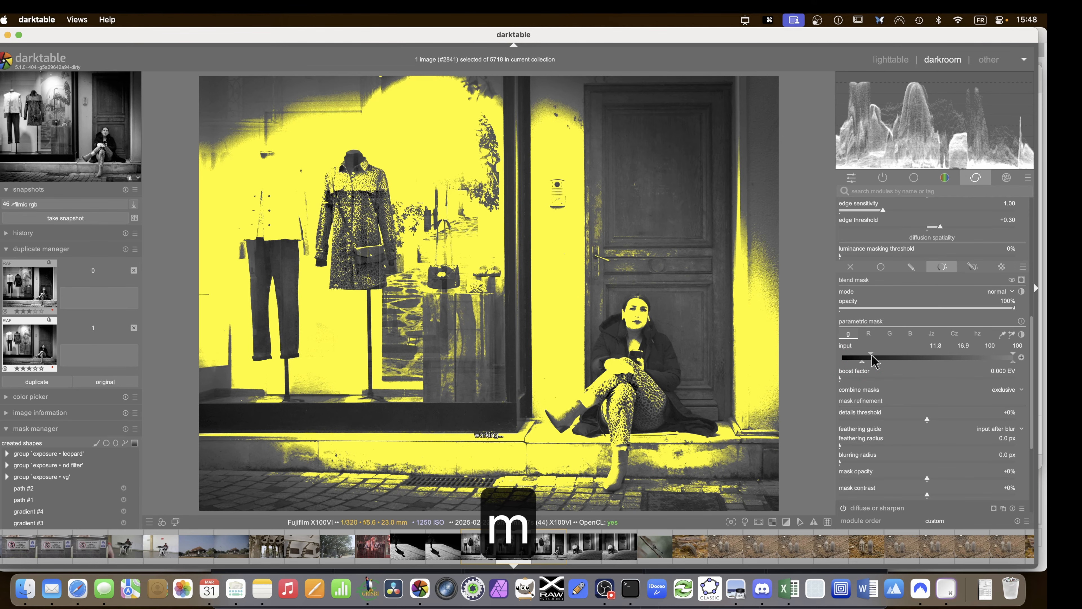
pyautogui.click(872, 361)
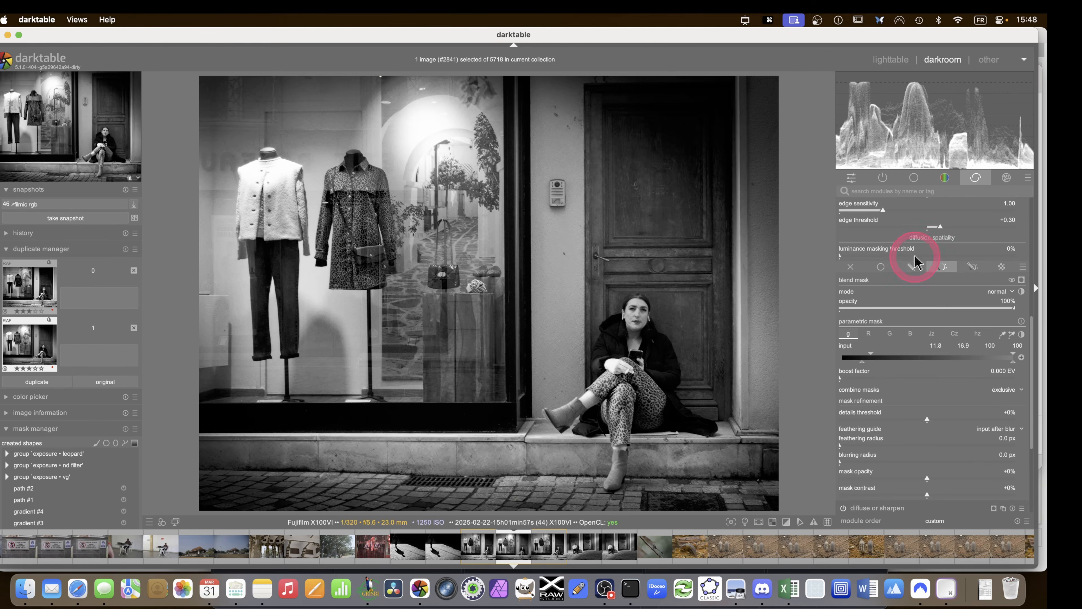
pyautogui.scroll(8, 915, 260)
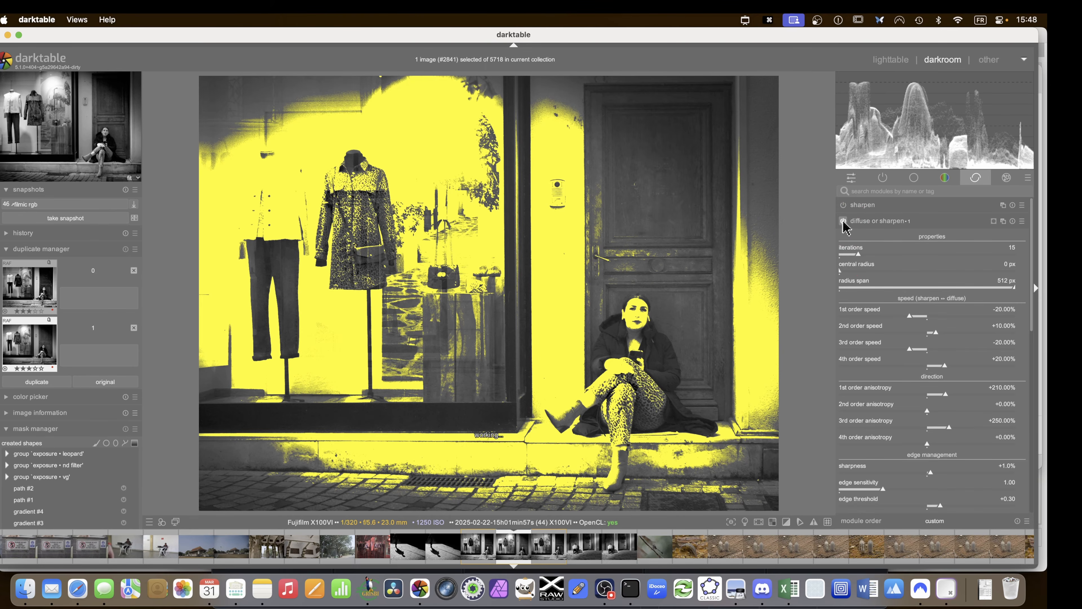
pyautogui.click(845, 229)
pyautogui.click(635, 225)
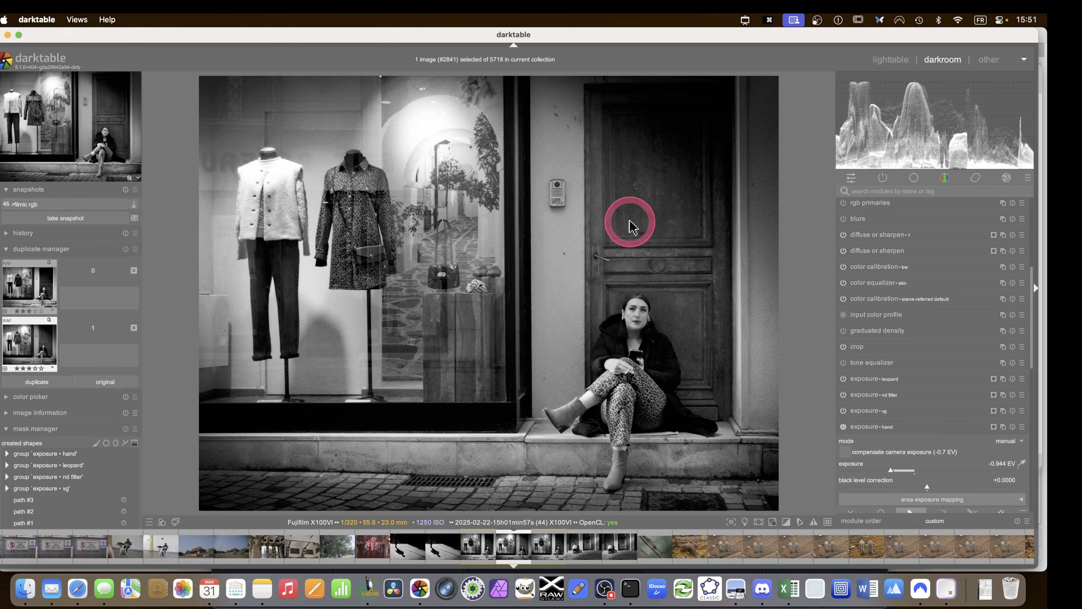
# Create a fresh duplicate from the original photo and apply the Basic B&W style to it
pyautogui.click(105, 382)
pyautogui.click(35, 398)
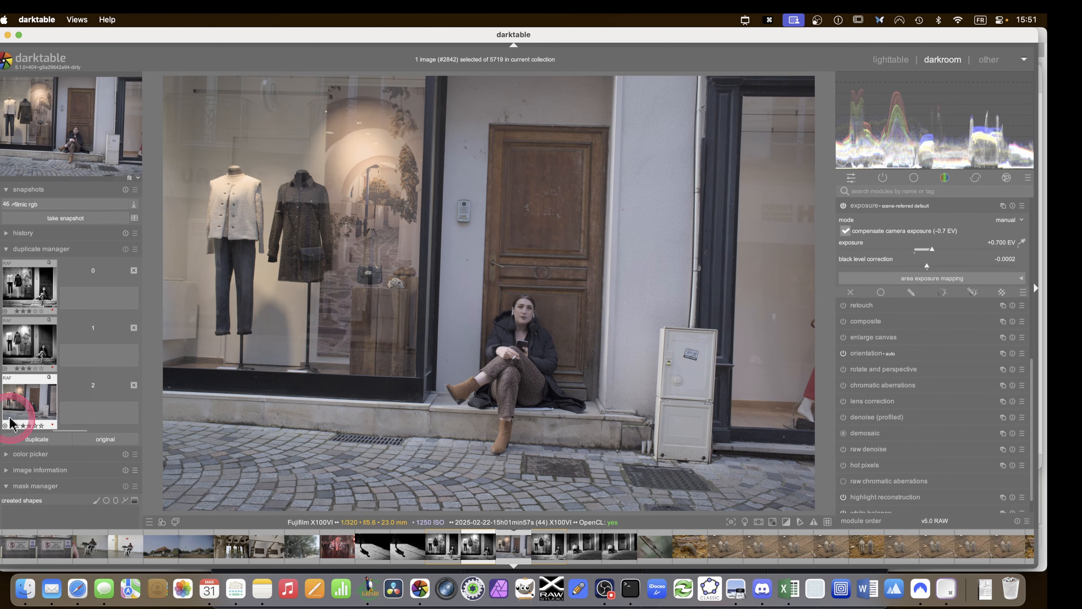
pyautogui.click(164, 522)
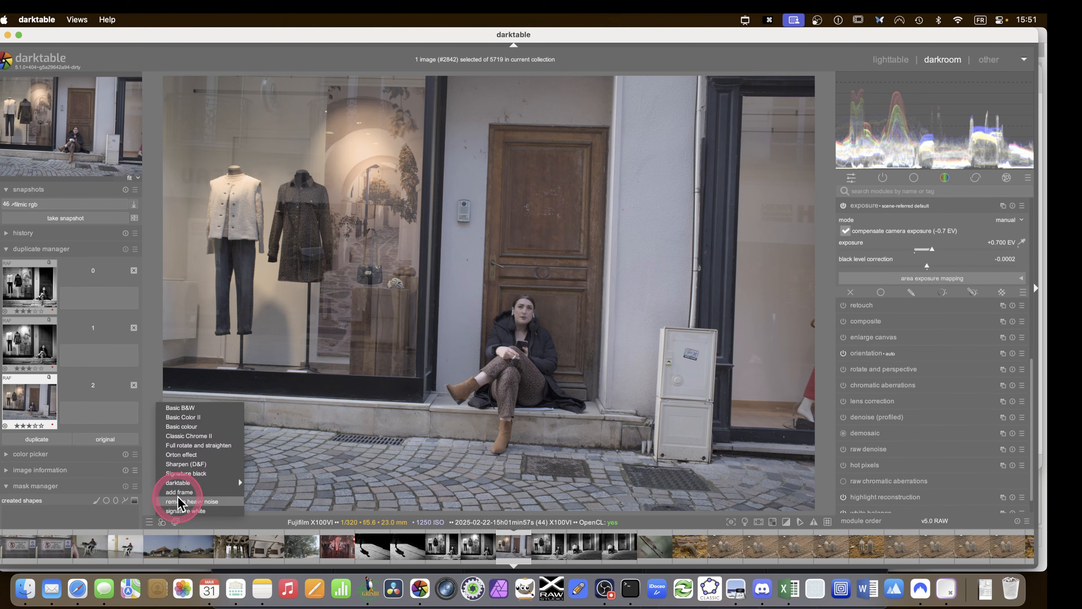
pyautogui.click(199, 407)
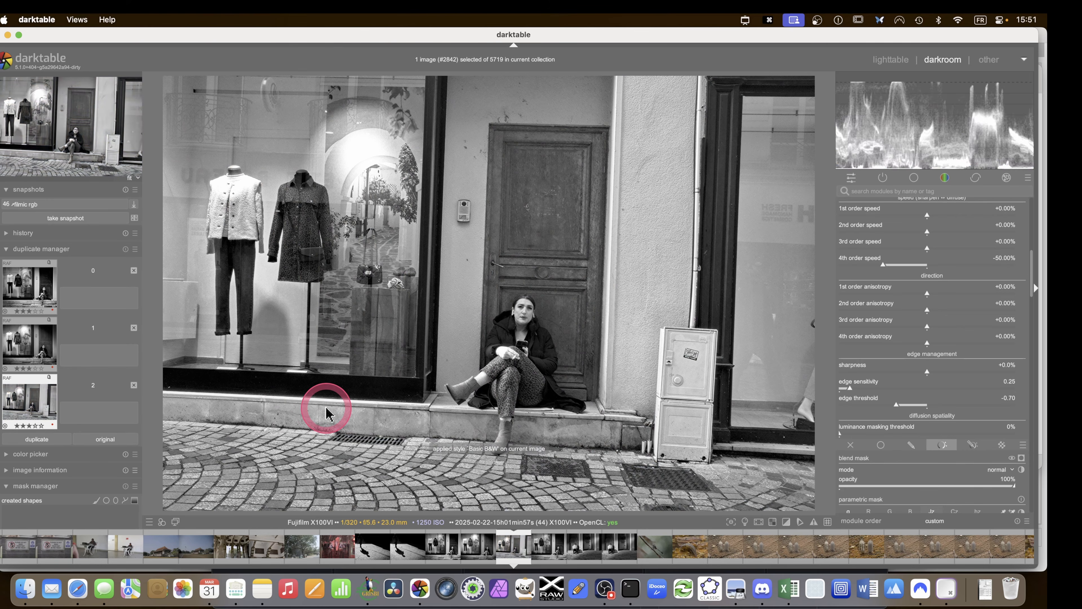
# Straighten the new duplicate with rotate and perspective, detecting its line structure and fitting both vertical and horizontal perspective automatically
pyautogui.scroll(3, 914, 243)
pyautogui.scroll(3, 886, 290)
pyautogui.click(882, 336)
pyautogui.click(978, 178)
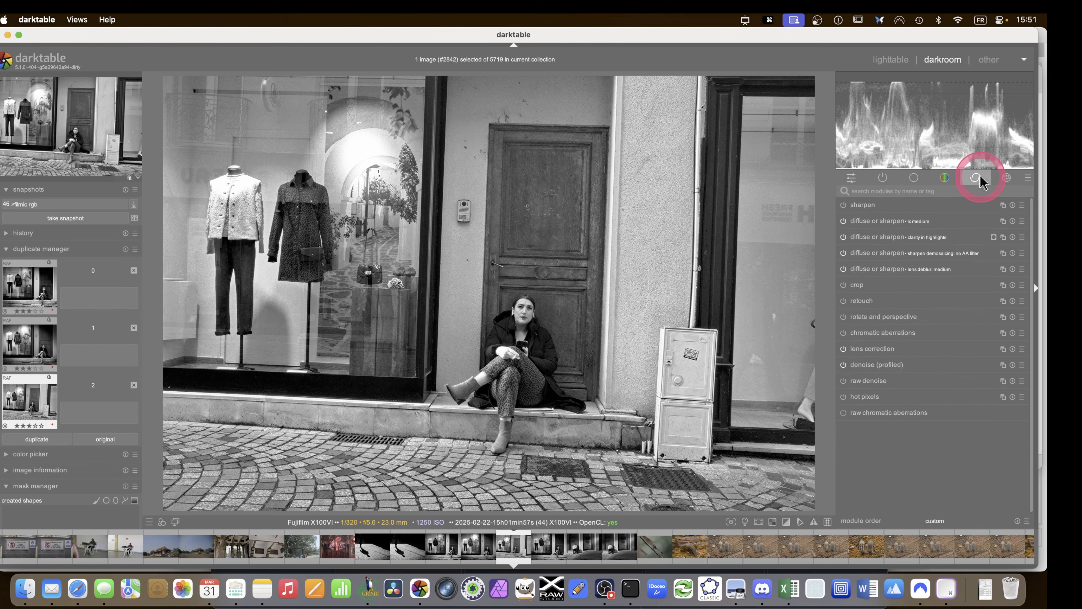
pyautogui.click(869, 316)
pyautogui.click(1016, 313)
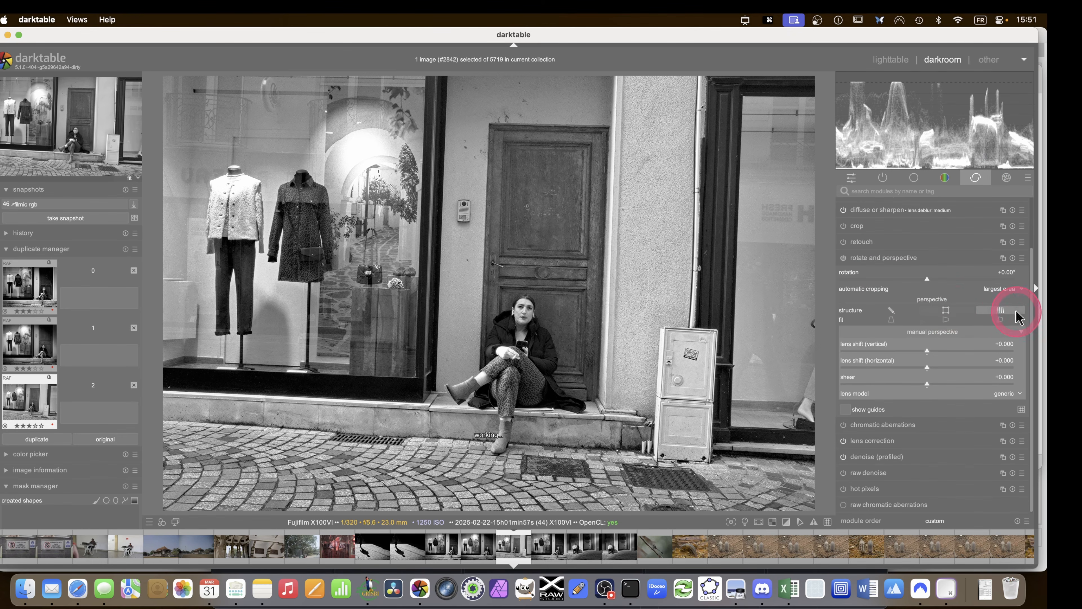
pyautogui.click(1000, 320)
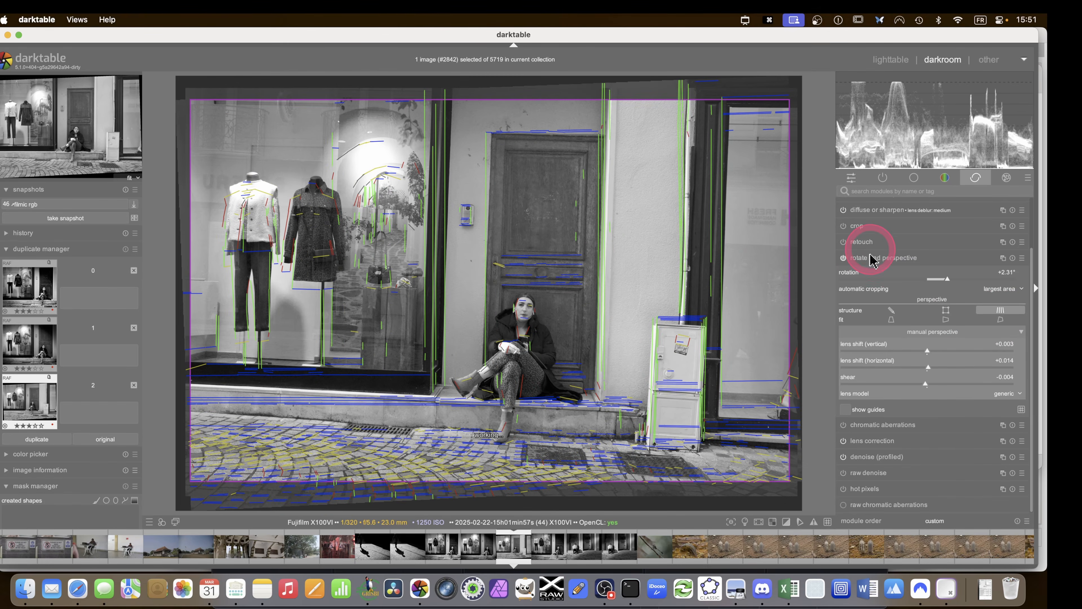
pyautogui.click(871, 258)
# Crop the duplicate to the two mannequins, the door and the seated woman, excluding the utility box and the second shop front
pyautogui.press('c')
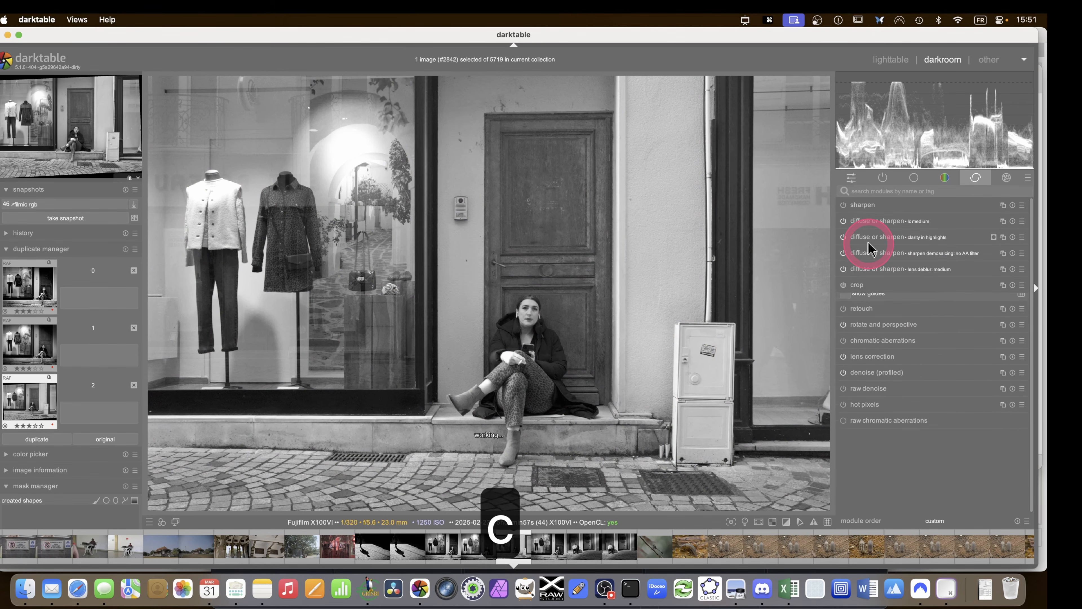
pyautogui.moveTo(703, 217); pyautogui.dragTo(570, 217)
pyautogui.moveTo(719, 506); pyautogui.dragTo(665, 466)
pyautogui.moveTo(672, 84); pyautogui.dragTo(652, 97)
pyautogui.moveTo(486, 265)
pyautogui.mouseDown()
pyautogui.moveTo(496, 278)
pyautogui.moveTo(487, 273)
pyautogui.mouseUp()
pyautogui.press('c')
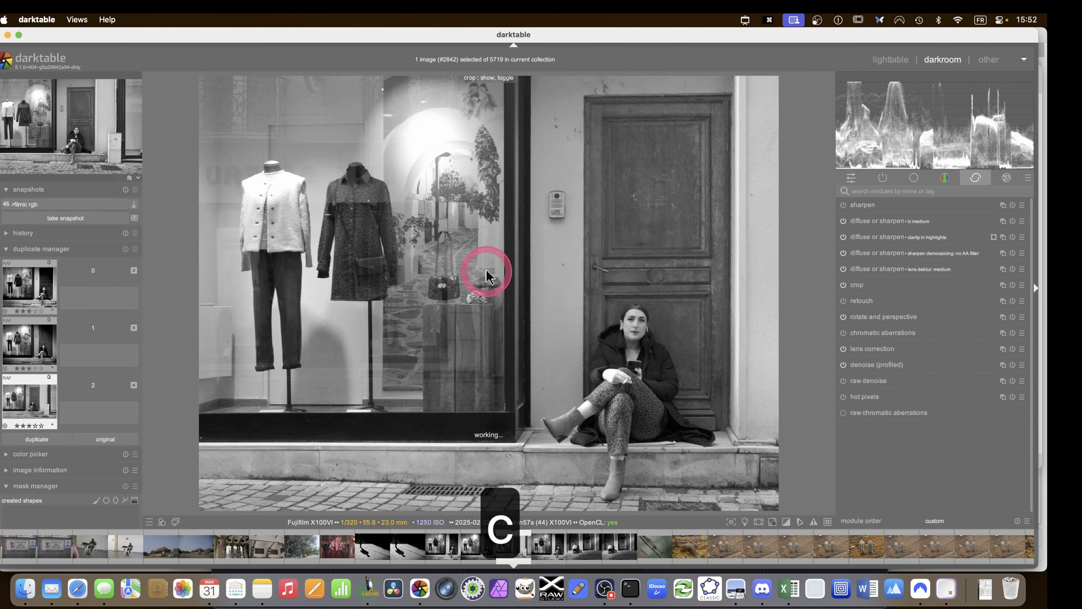
# Examine the brightness adjustments in the active skin color equalizer instance, and collapse it
pyautogui.click(882, 177)
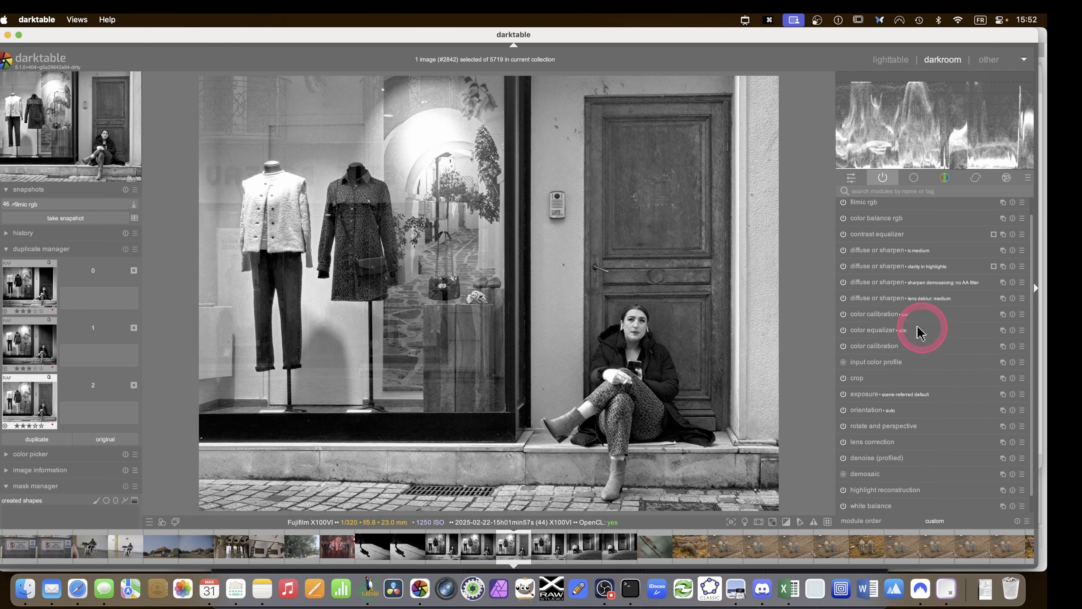
pyautogui.click(878, 329)
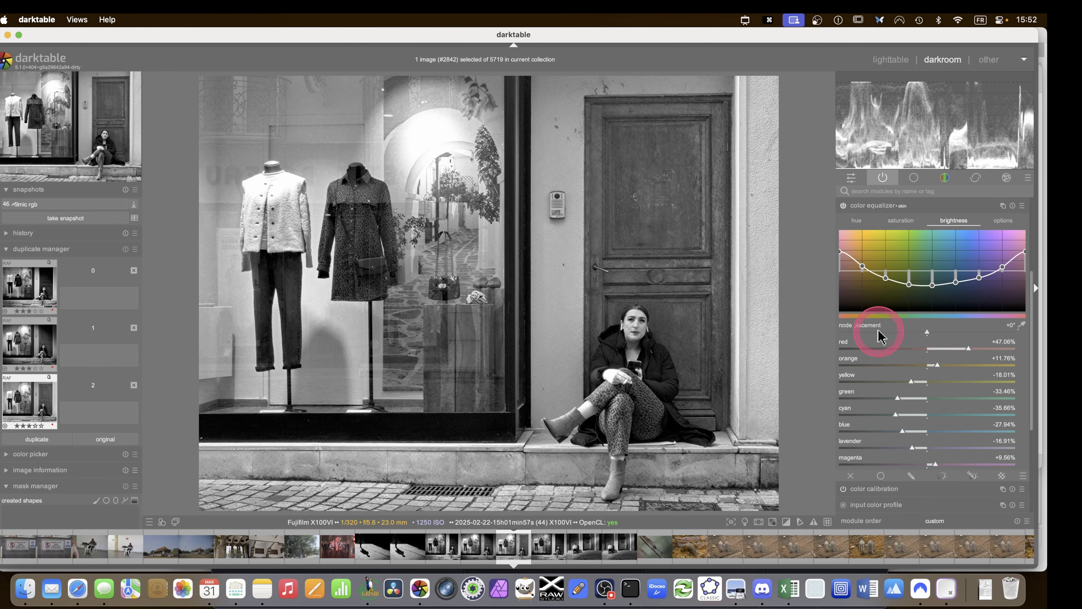
pyautogui.click(869, 209)
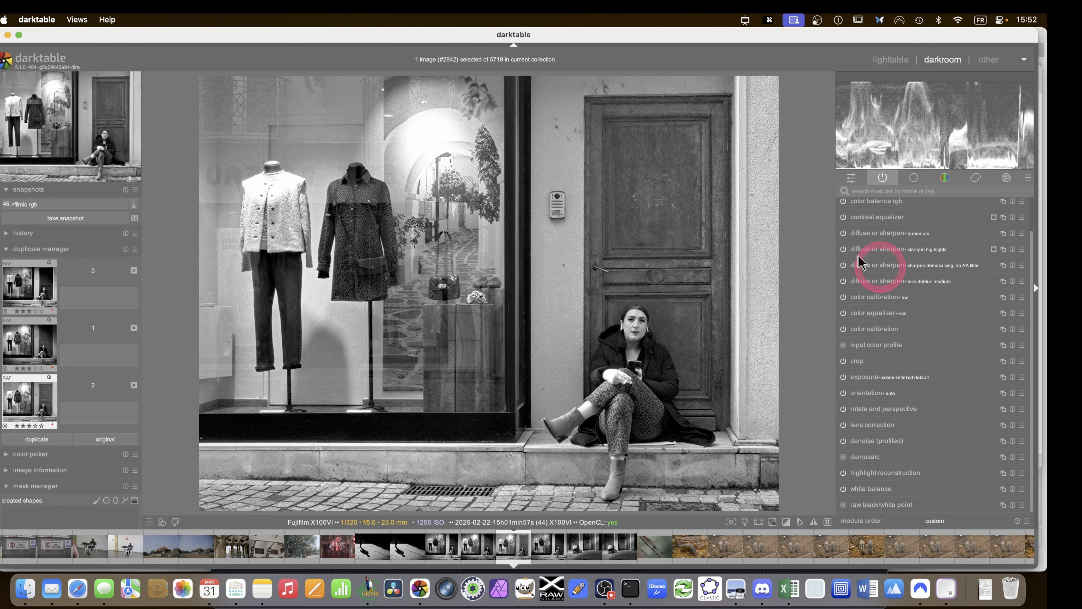
# Compare the photo with the "clarity in highlights" diffuse or sharpen instance switched off and on, checking the mannequins' clothing
pyautogui.click(843, 250)
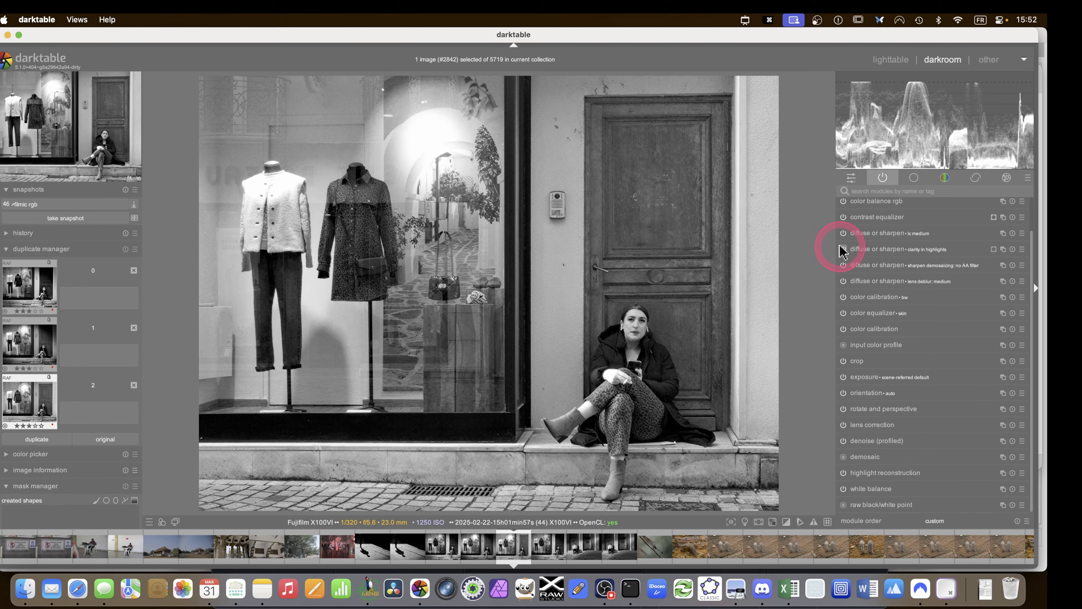
pyautogui.click(842, 249)
pyautogui.click(843, 249)
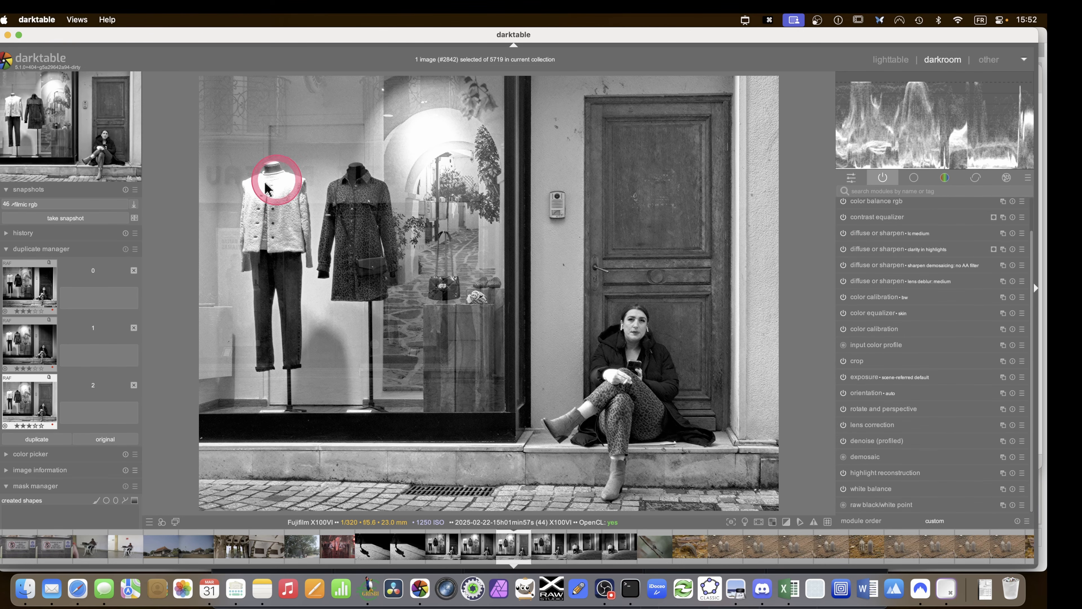
pyautogui.click(843, 249)
pyautogui.click(843, 249)
pyautogui.click(843, 250)
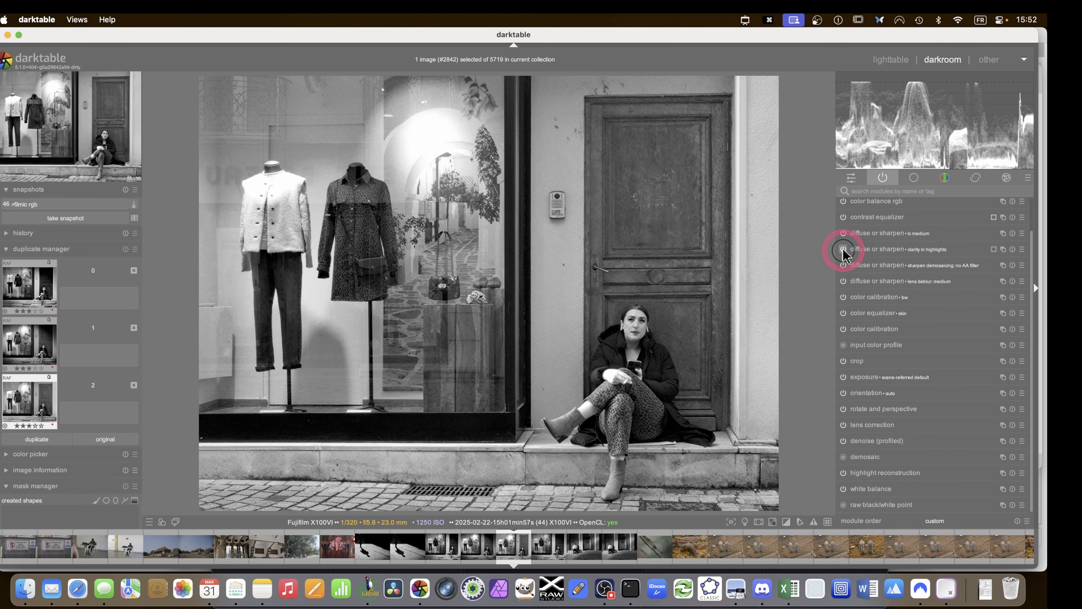
# Compare the photo with the medium diffuse or sharpen instance and the contrast equalizer each switched off and on
pyautogui.click(844, 234)
pyautogui.click(843, 233)
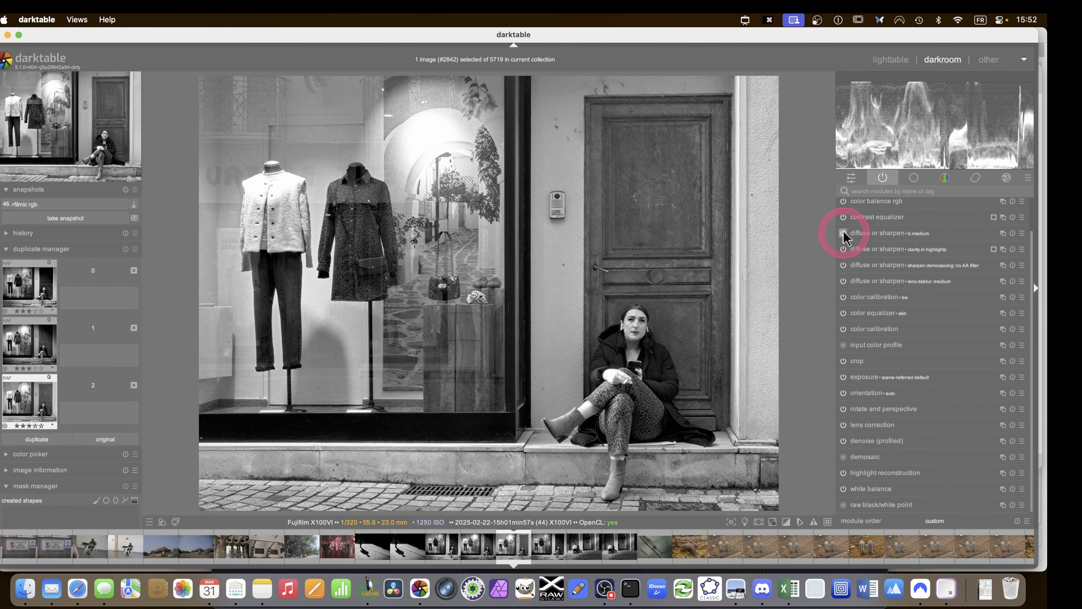
pyautogui.scroll(2, 882, 242)
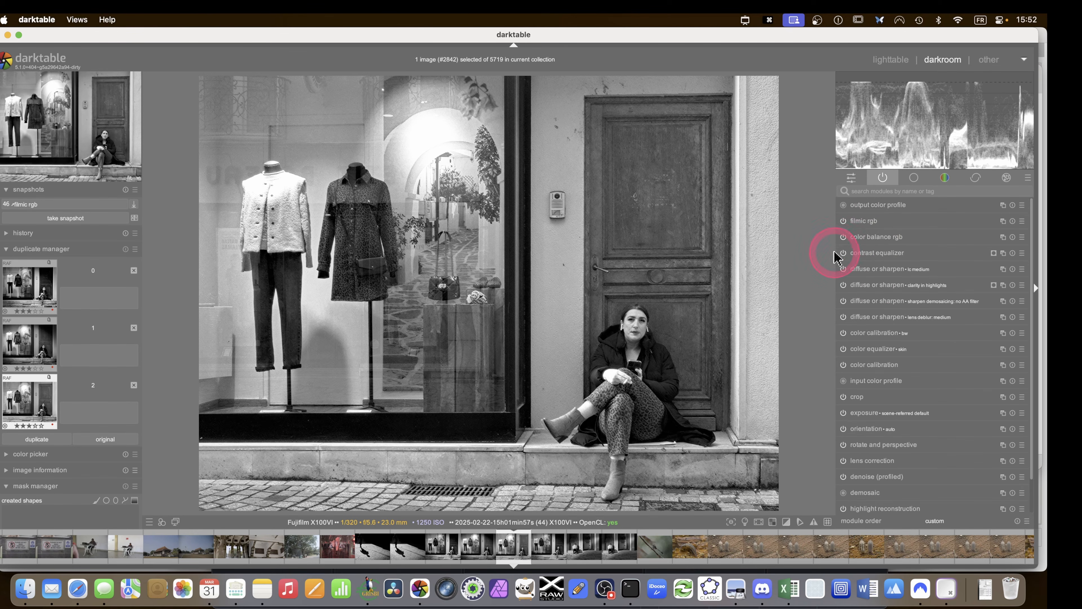
pyautogui.click(845, 253)
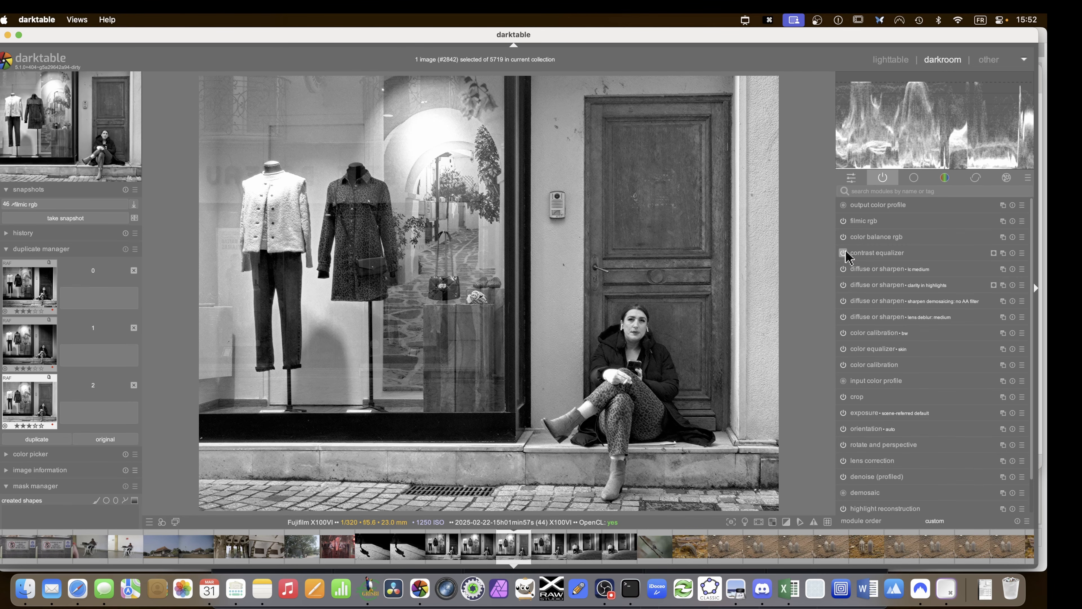
# Examine the master grading values in color balance rgb and the look settings in filmic rgb, collapsing each module
pyautogui.click(851, 236)
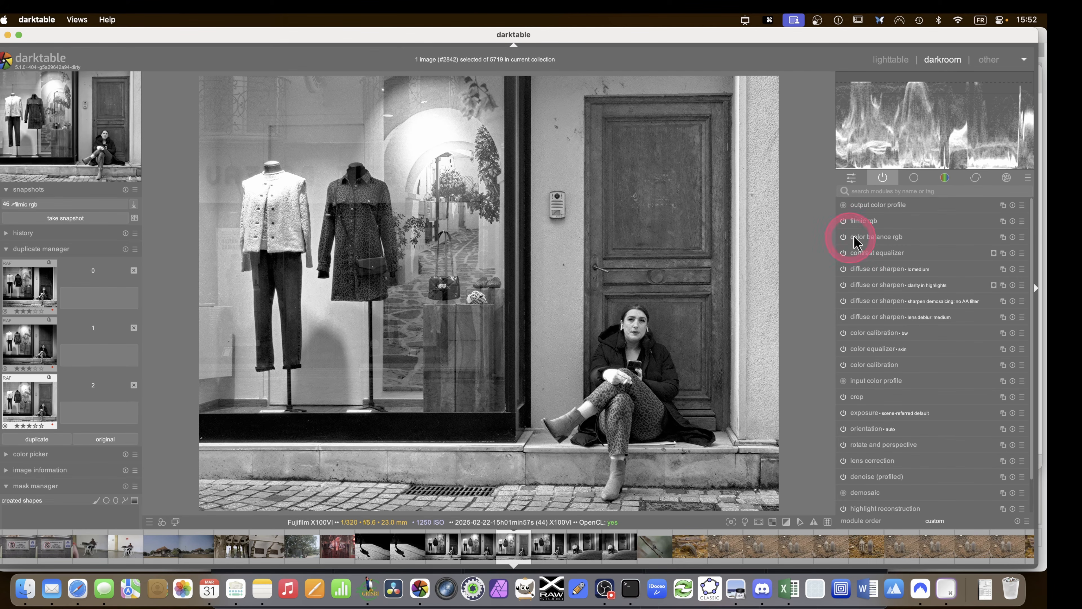
pyautogui.click(941, 230)
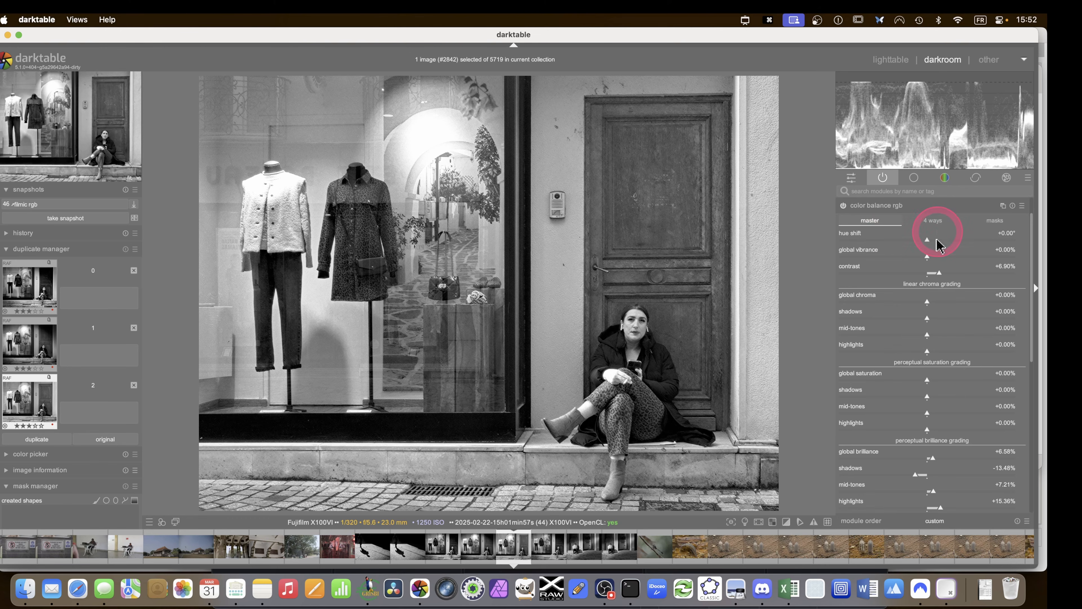
pyautogui.scroll(-2, 929, 273)
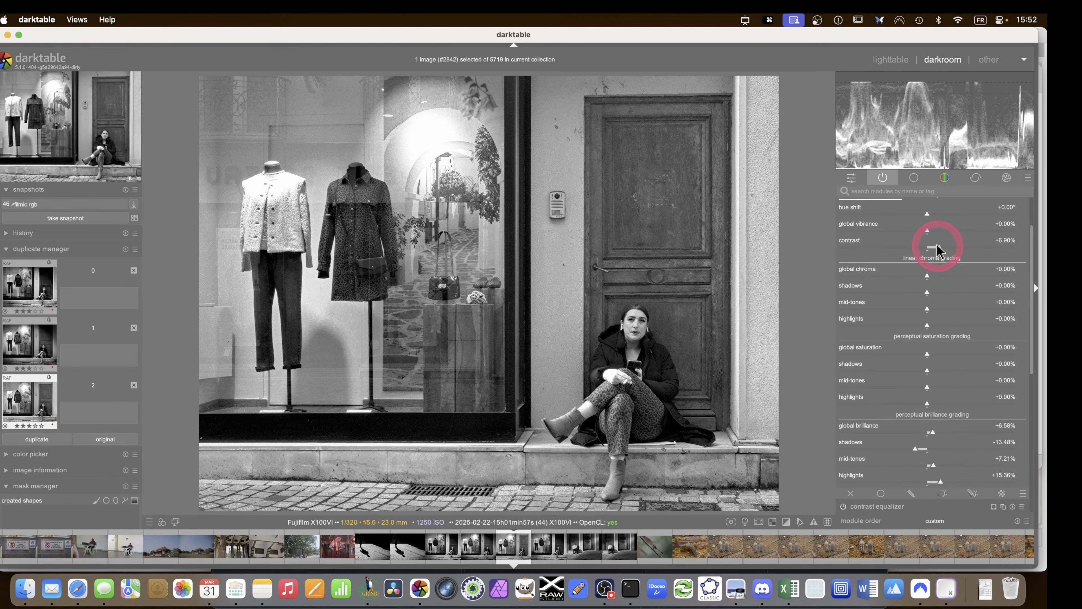
pyautogui.scroll(3, 873, 226)
pyautogui.click(871, 234)
pyautogui.click(852, 219)
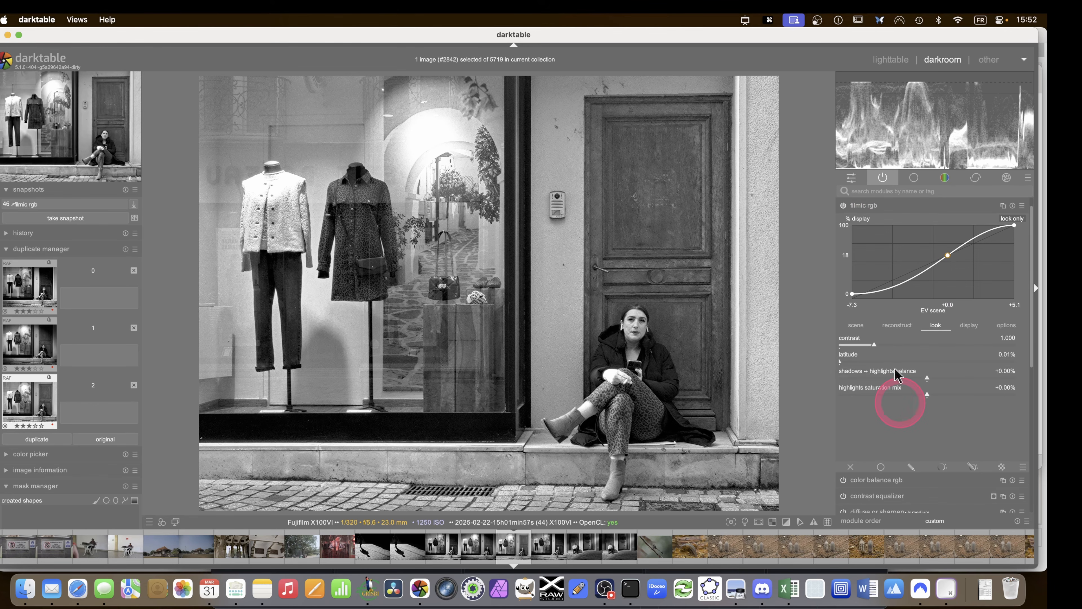
pyautogui.click(863, 206)
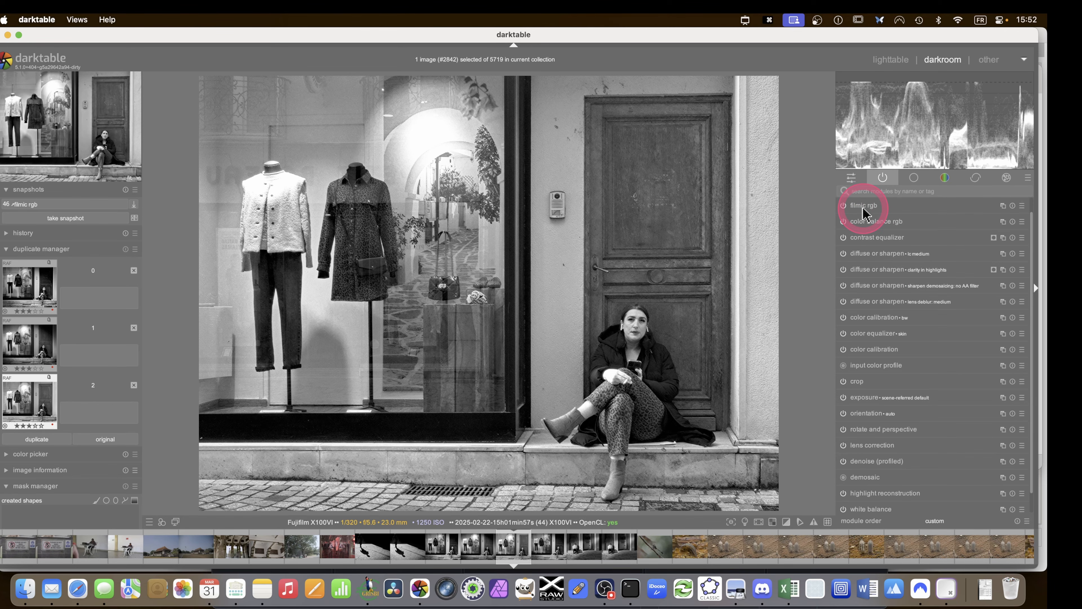